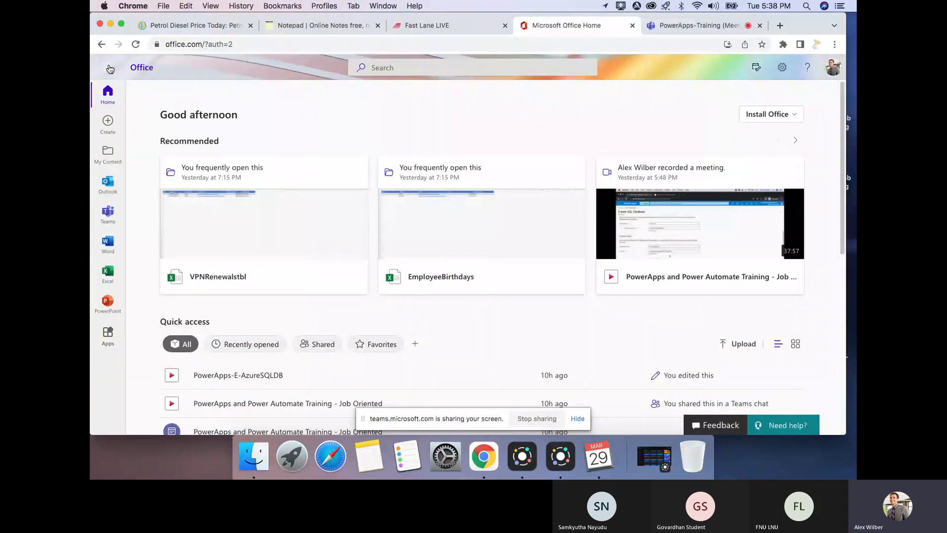
Open SharePoint from the Office home page and go to the followed Training 2022 site
left_click(109, 68)
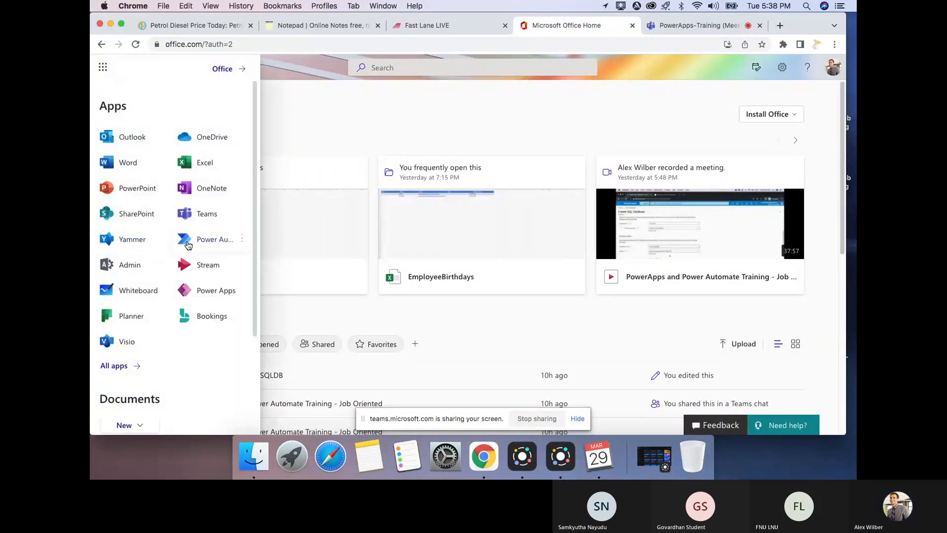
left_click(133, 214)
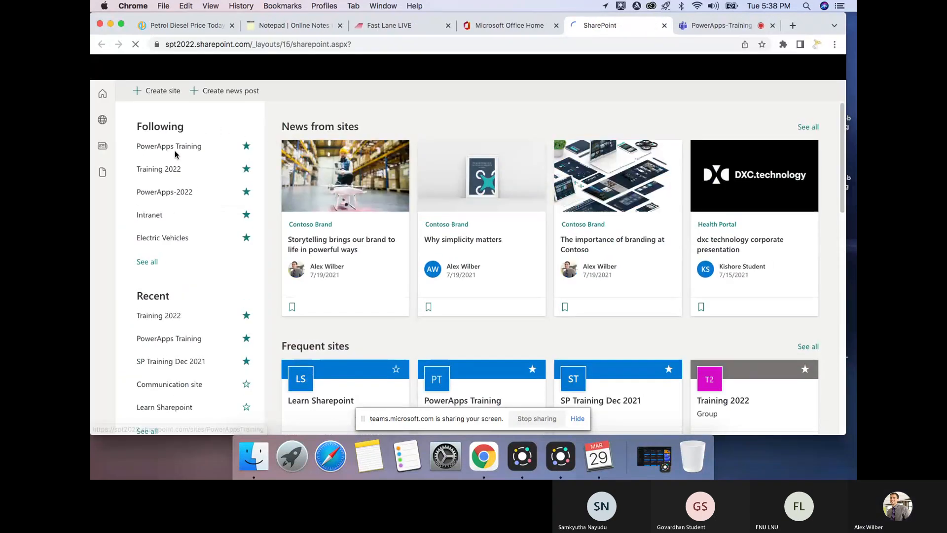
left_click(162, 172)
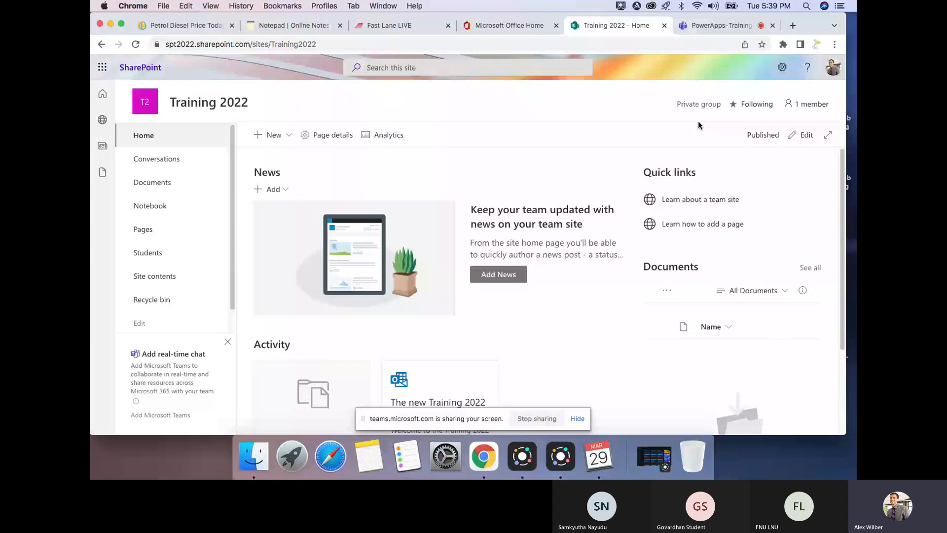
Open the Microsoft 365 admin center from Office and expand its Users and Teams & groups sections
left_click(499, 26)
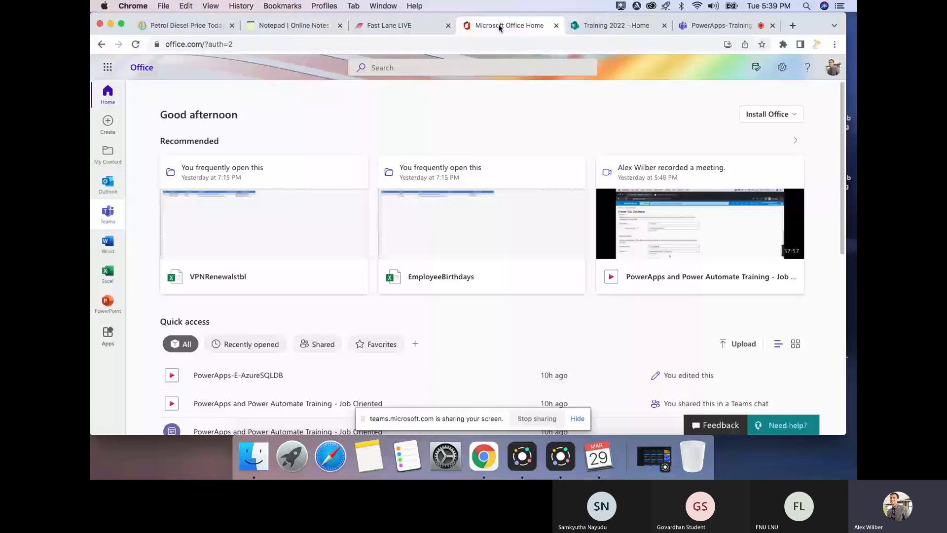
left_click(108, 67)
left_click(267, 66)
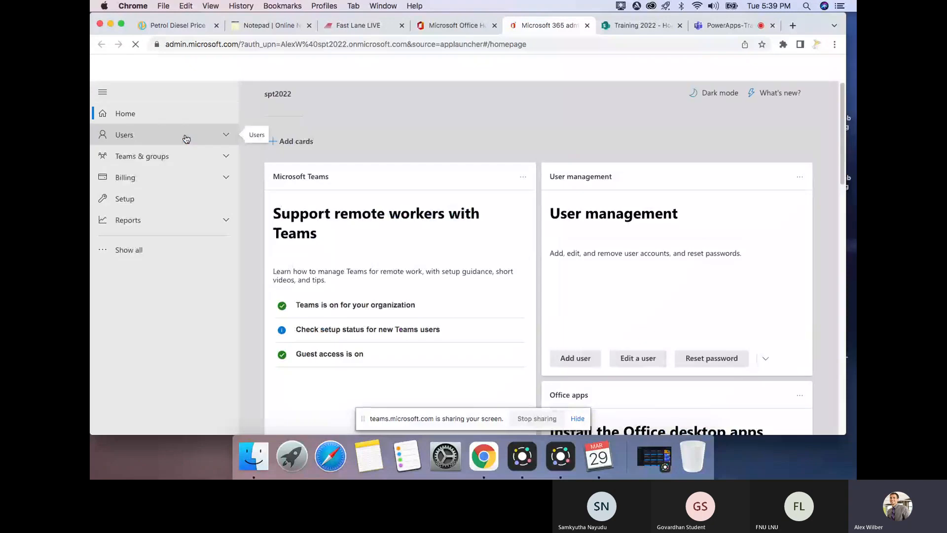
left_click(184, 139)
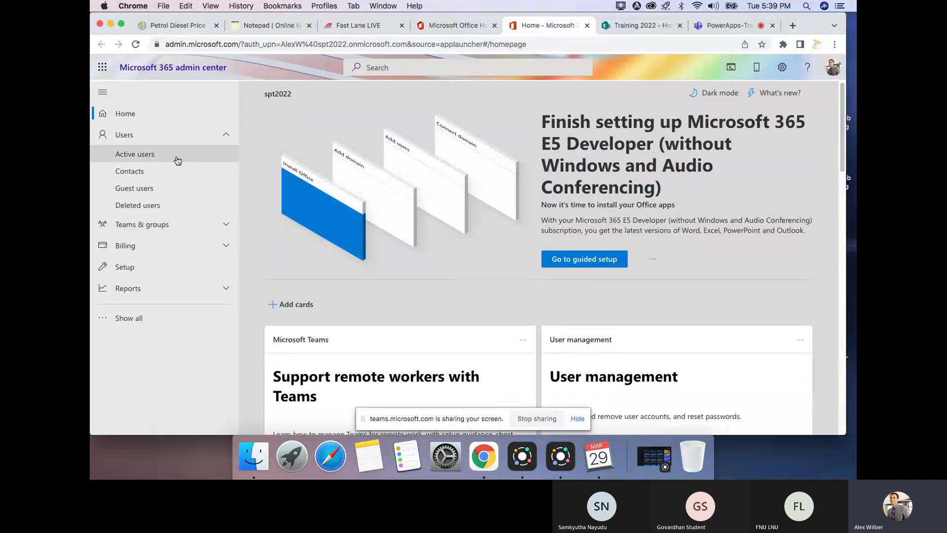
left_click(206, 226)
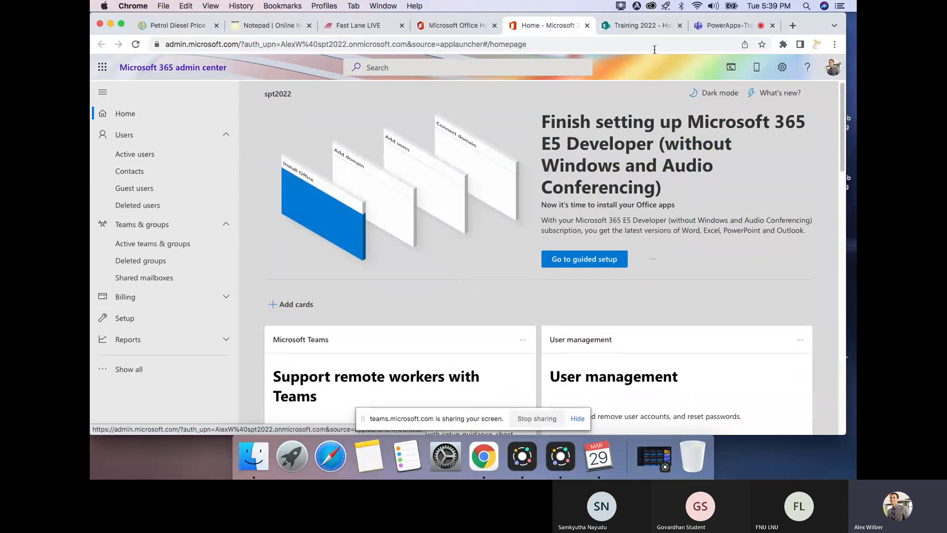
left_click(451, 25)
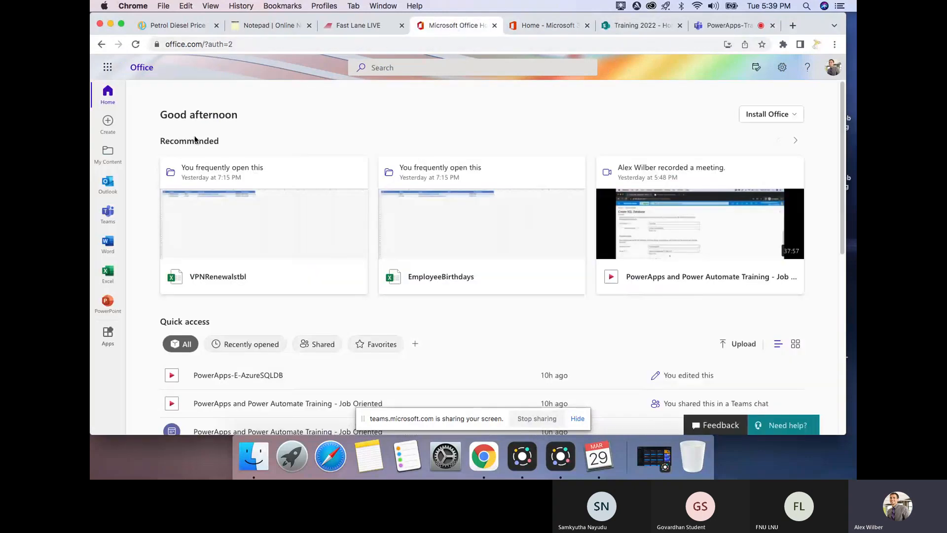
left_click(558, 26)
left_click(109, 72)
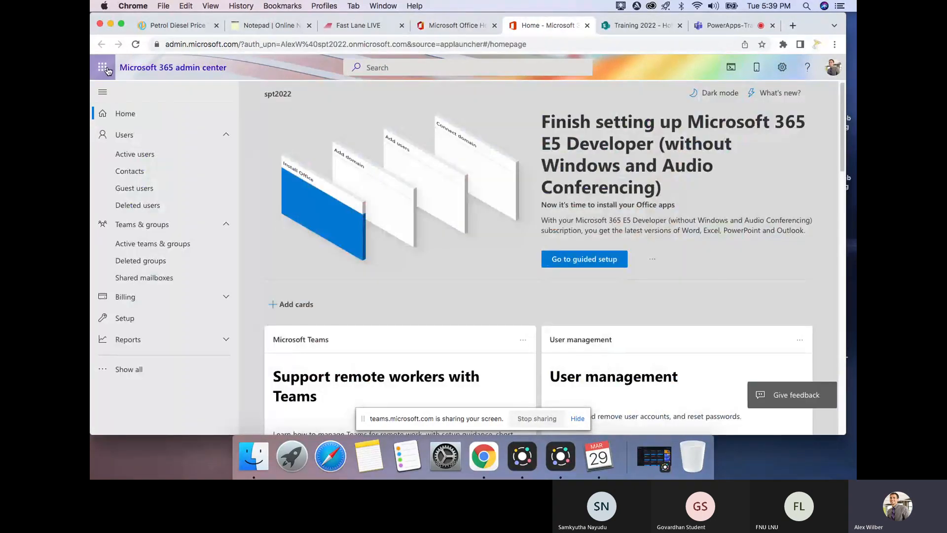
left_click(107, 71)
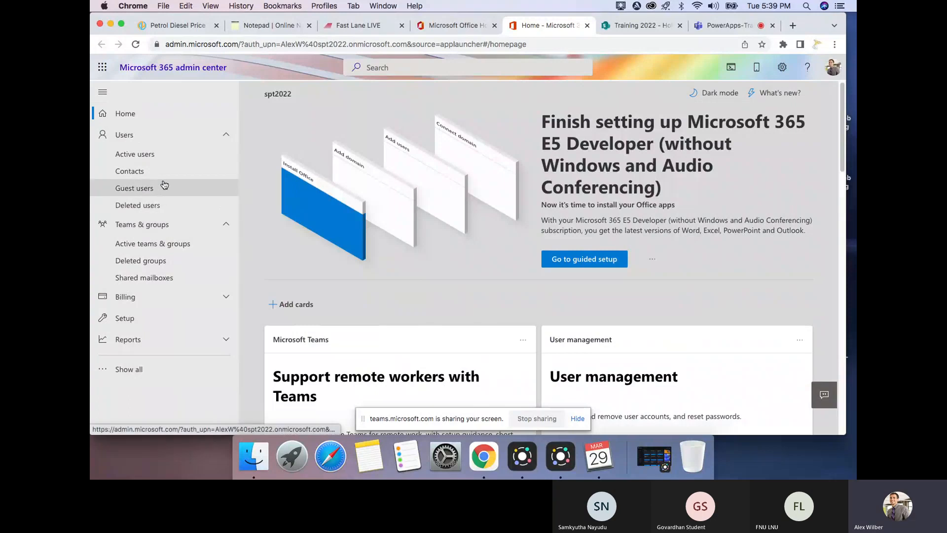
Reveal the full list of admin centers, pin SharePoint and open the SharePoint admin center
left_click(131, 371)
scroll(127, 316, "down", 10)
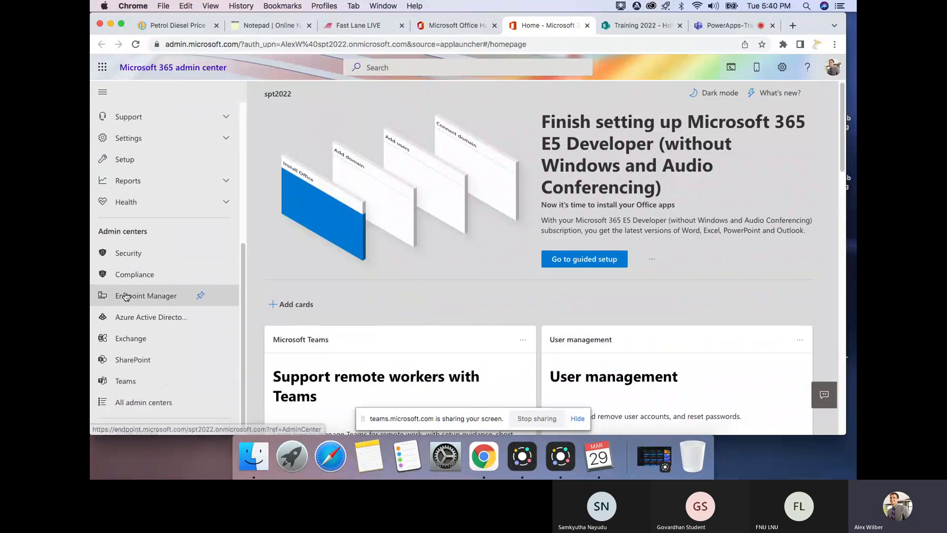
scroll(126, 297, "down", 1)
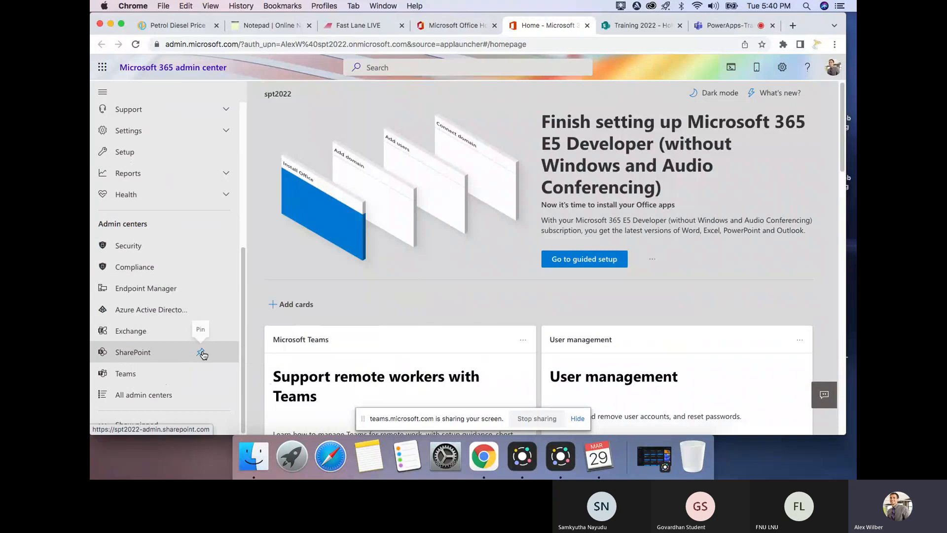
left_click(202, 352)
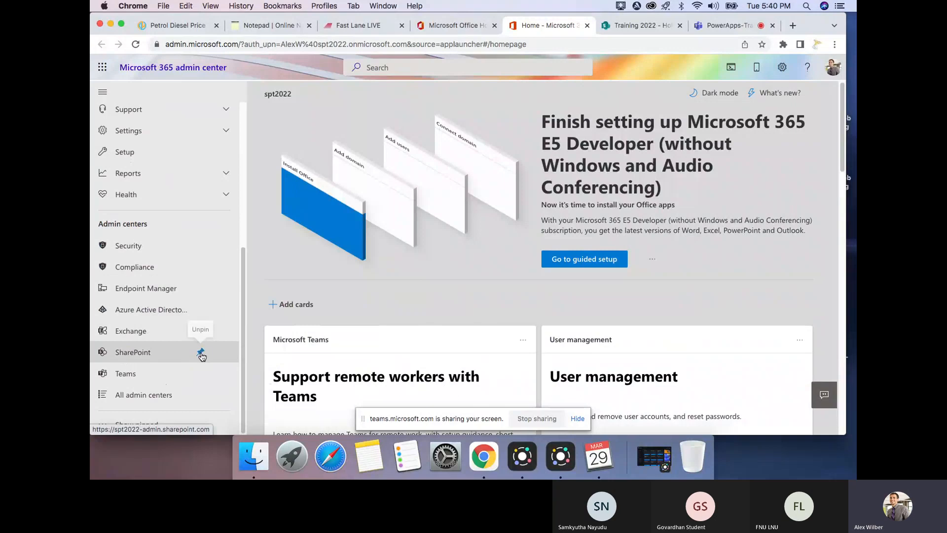
left_click(129, 353)
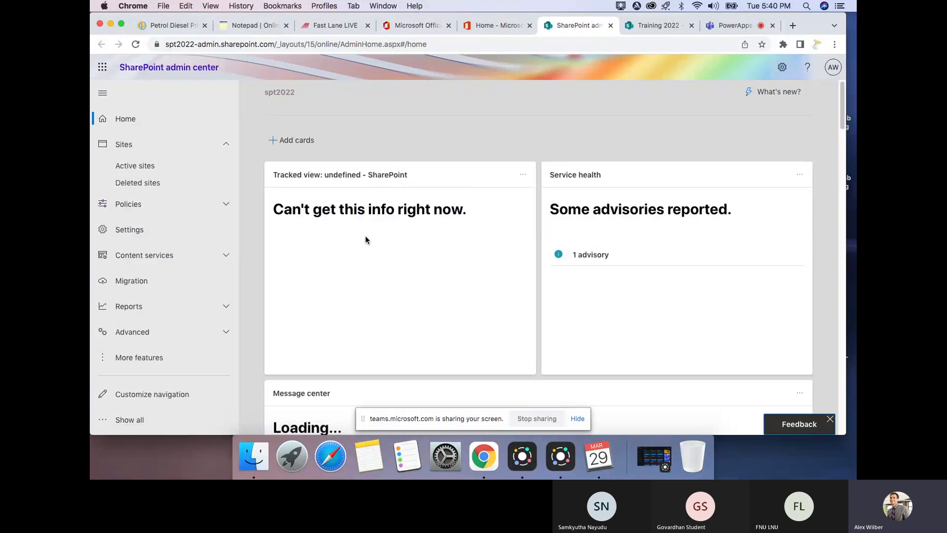
Open the list of active sites and look through the organization's SharePoint sites
left_click(138, 170)
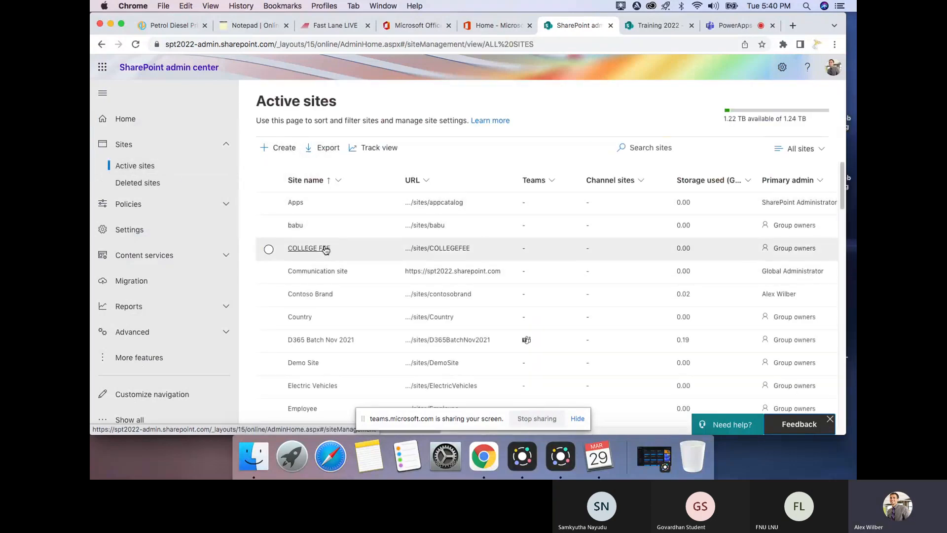
scroll(324, 246, "down", 10)
scroll(323, 241, "down", 2)
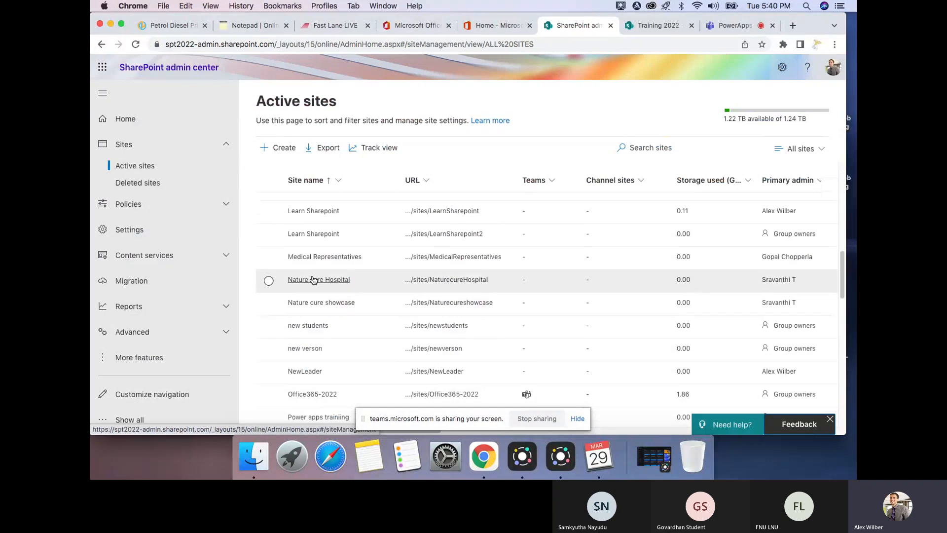
scroll(306, 256, "down", 2)
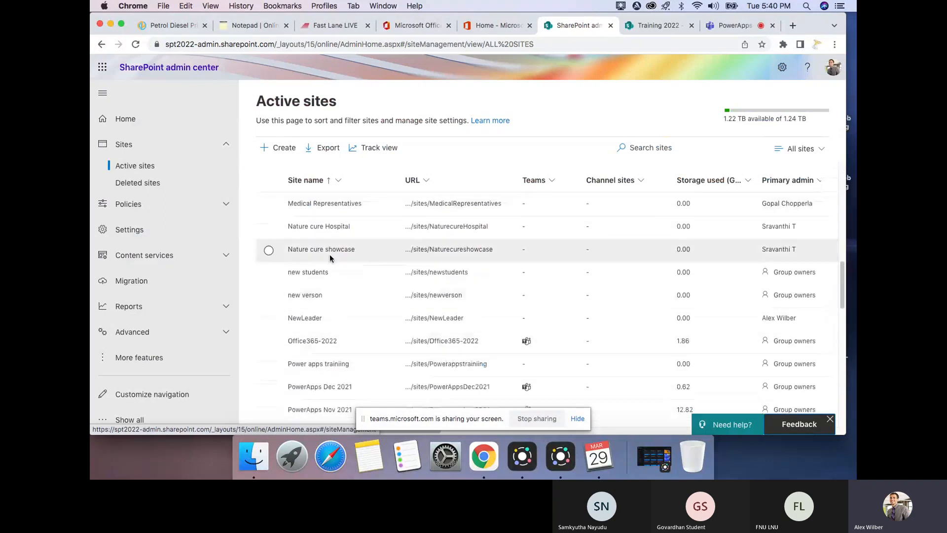
scroll(319, 252, "up", 5)
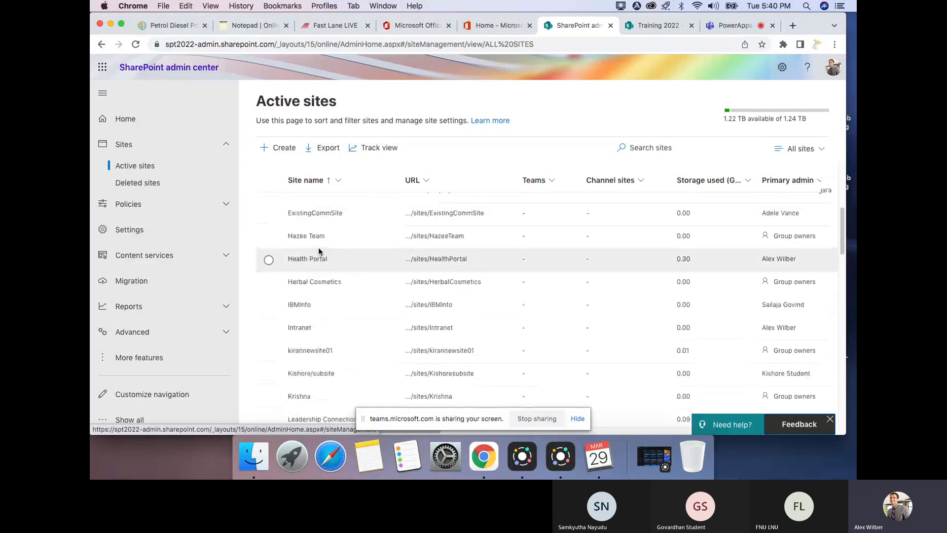
scroll(319, 252, "up", 5)
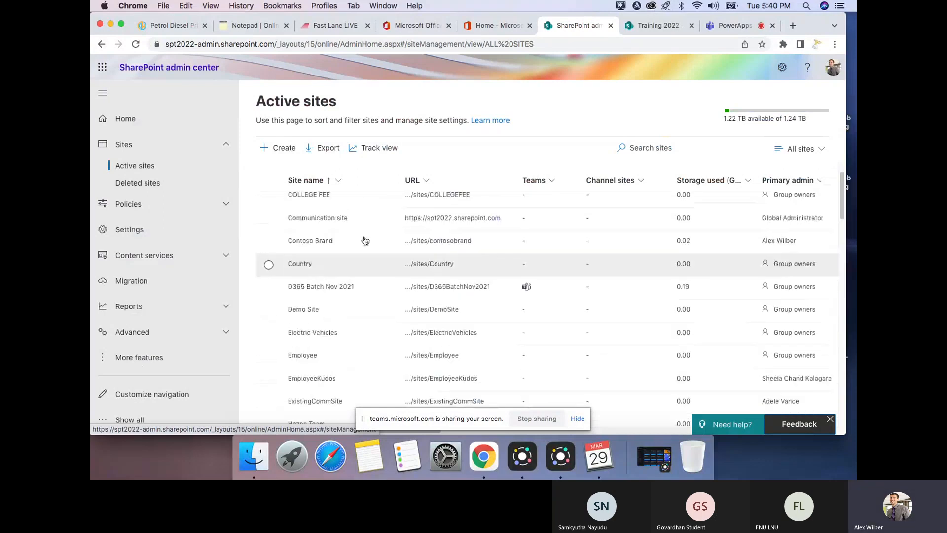
Return to the Training 2022 site and open its advanced permissions settings
left_click(658, 27)
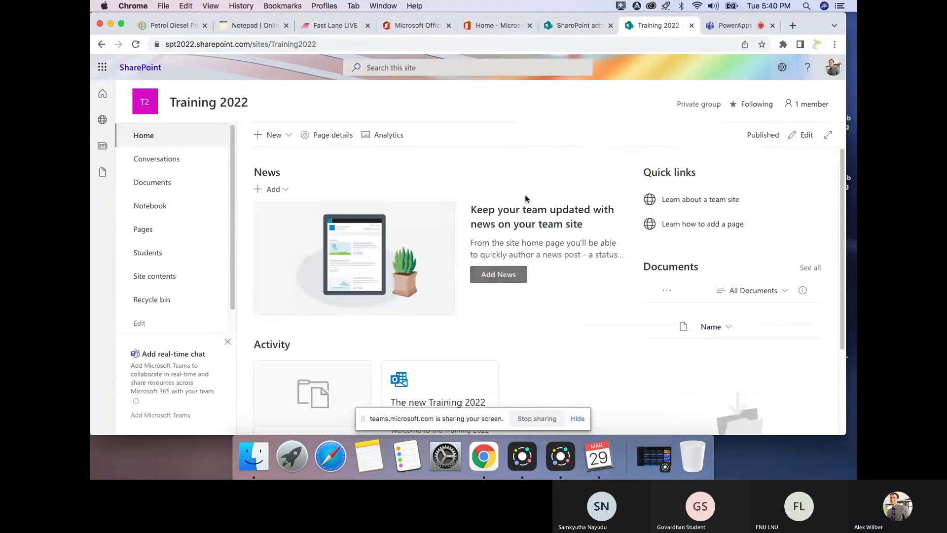
left_click(777, 68)
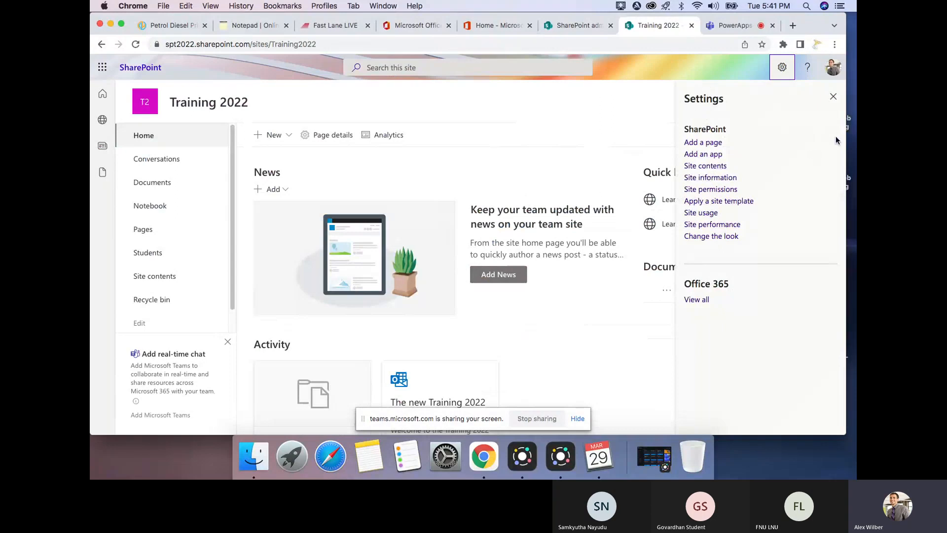
left_click(711, 190)
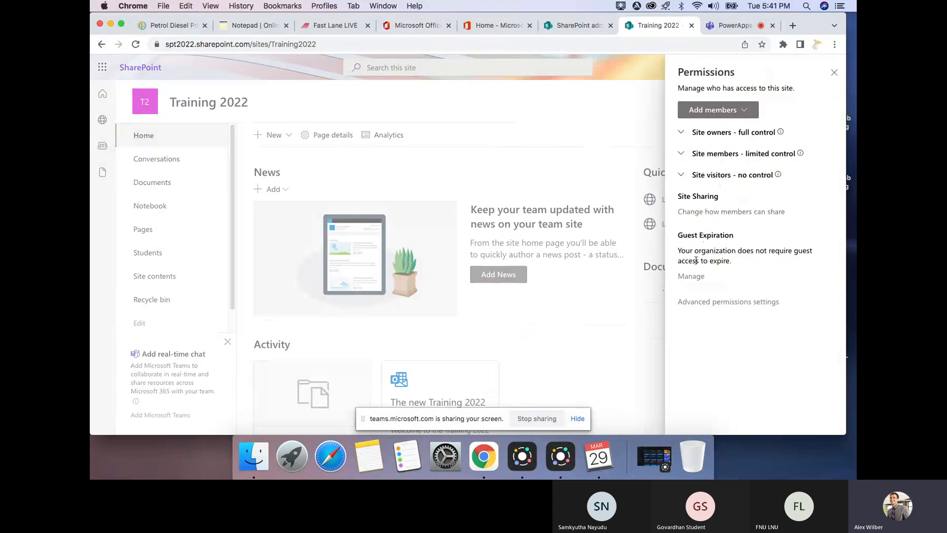
left_click(745, 302)
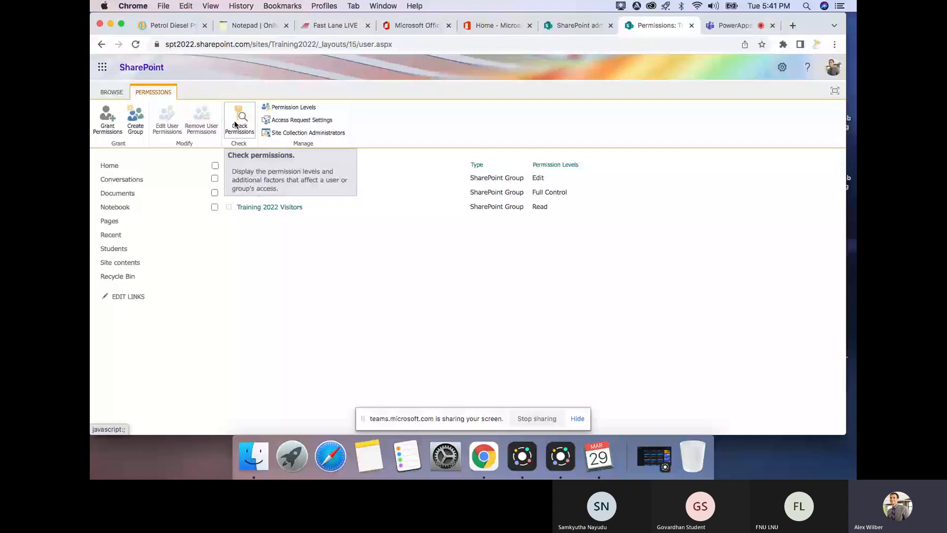
Check the student account's permission levels on the Training 2022 site and close the check
left_click(240, 119)
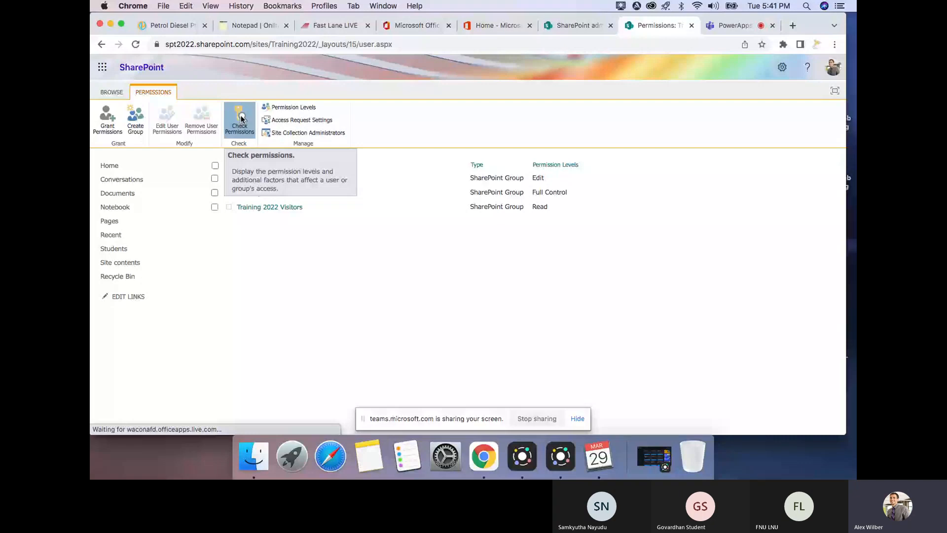
type("gova")
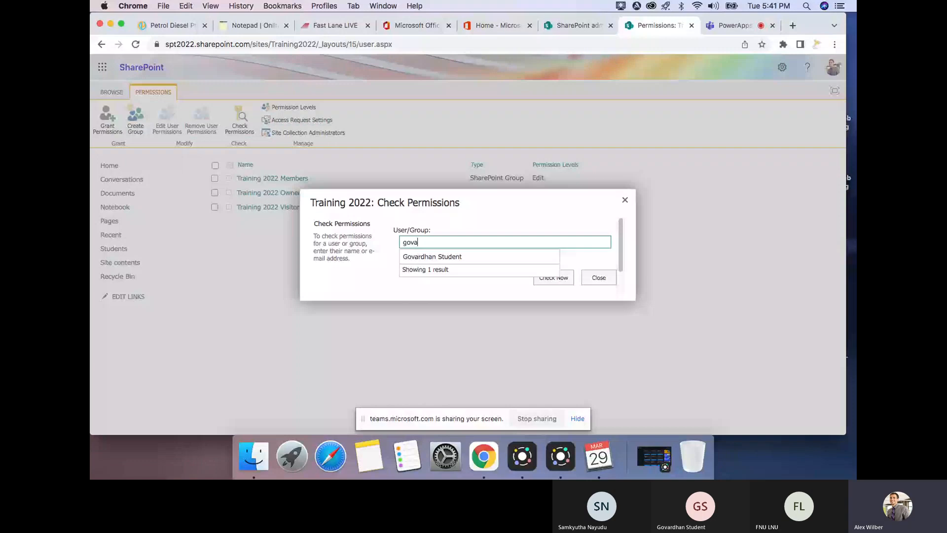
left_click(432, 257)
left_click(553, 277)
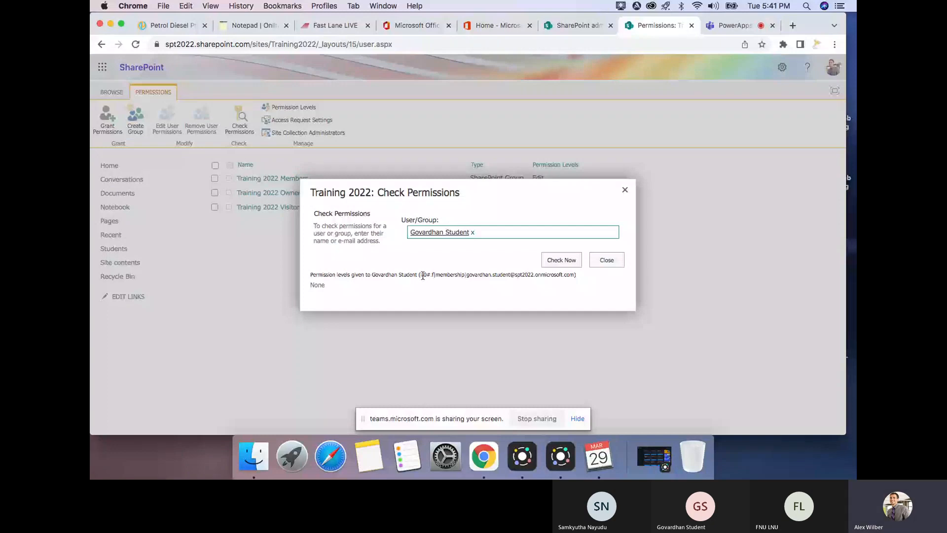
left_click_drag(311, 285, 333, 282)
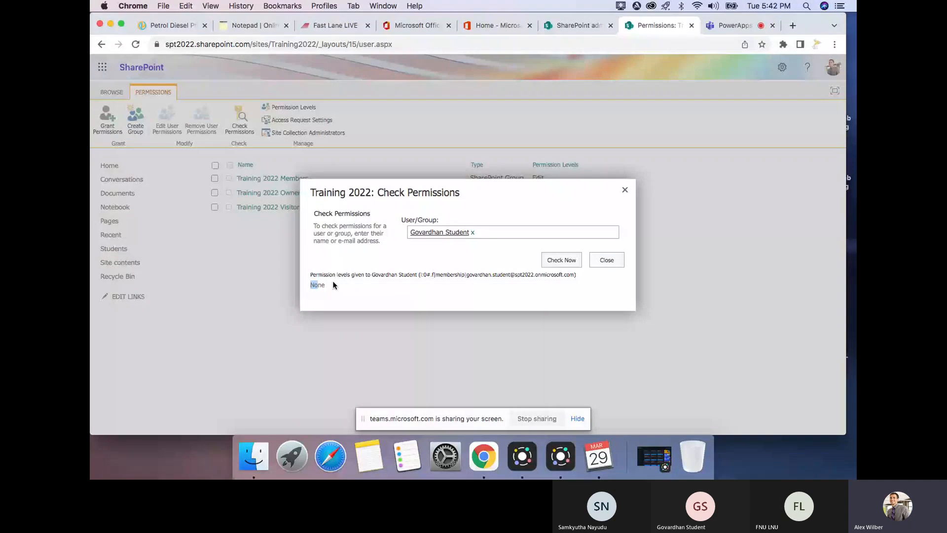
key("Escape")
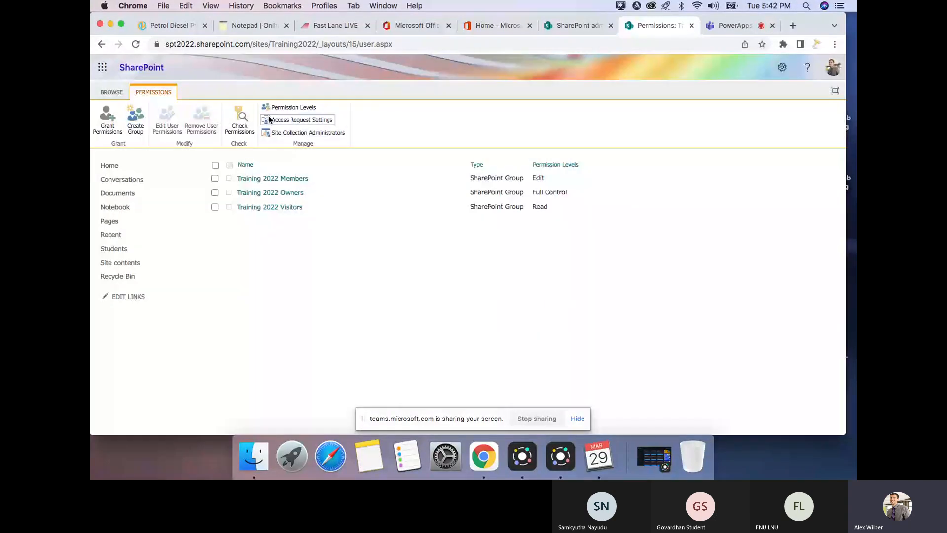
left_click(239, 118)
left_click(425, 241)
type("govard")
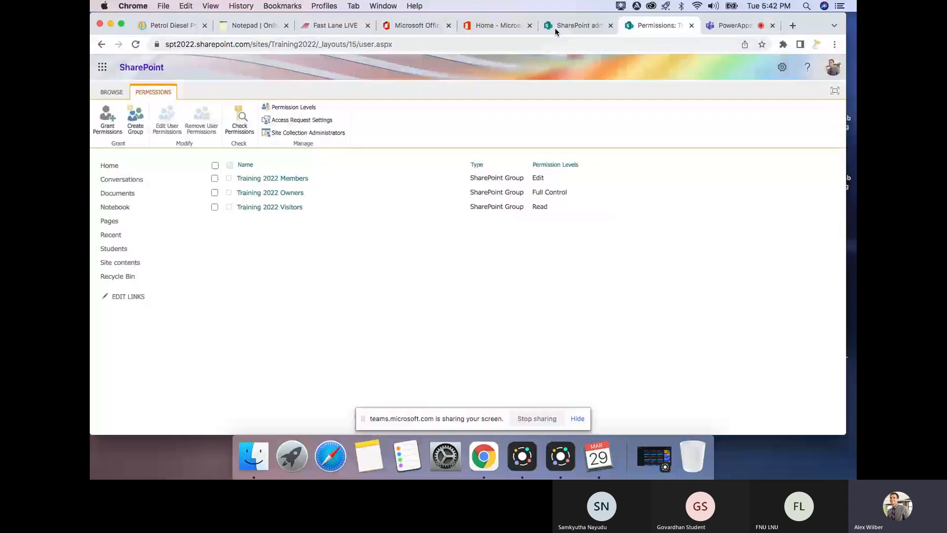
left_click(555, 28)
left_click(656, 25)
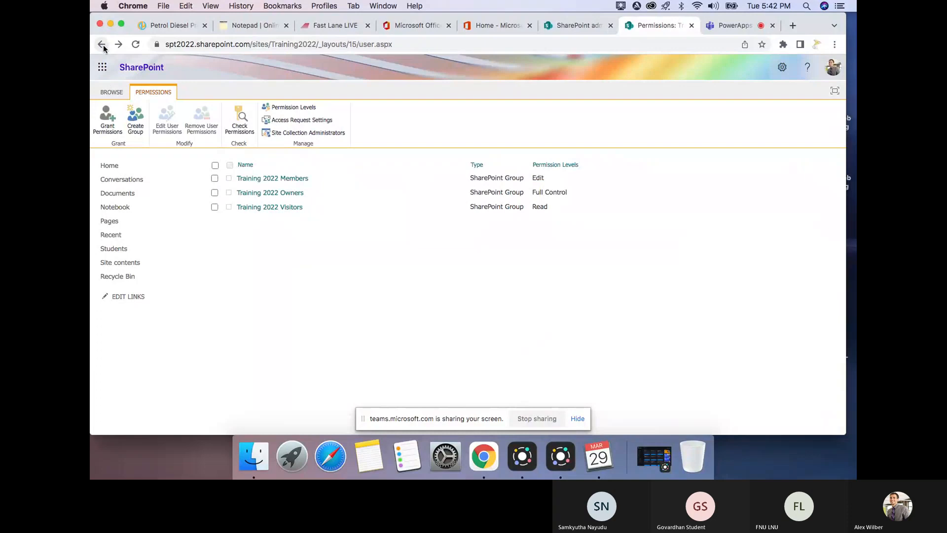
Go back to the Training 2022 home page and copy the site's URL
left_click(111, 170)
left_click(324, 44)
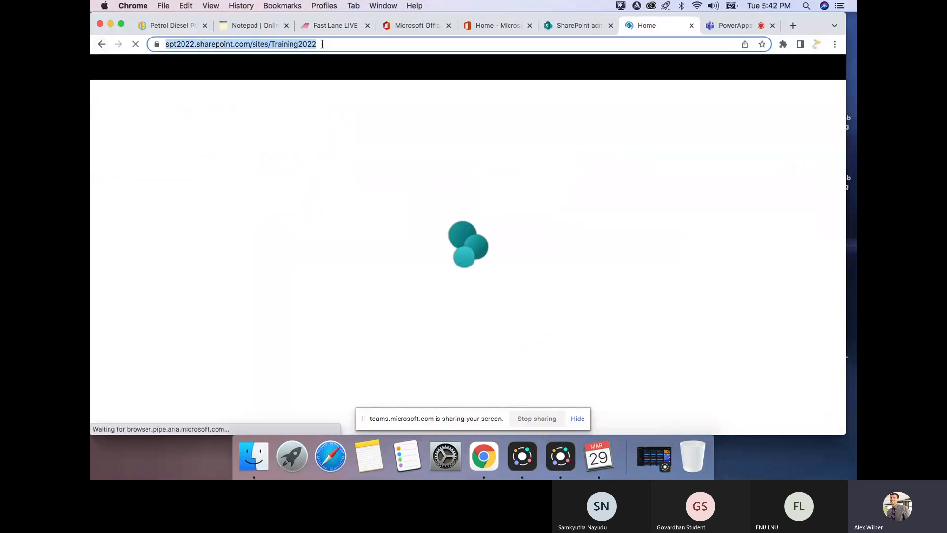
right_click(303, 44)
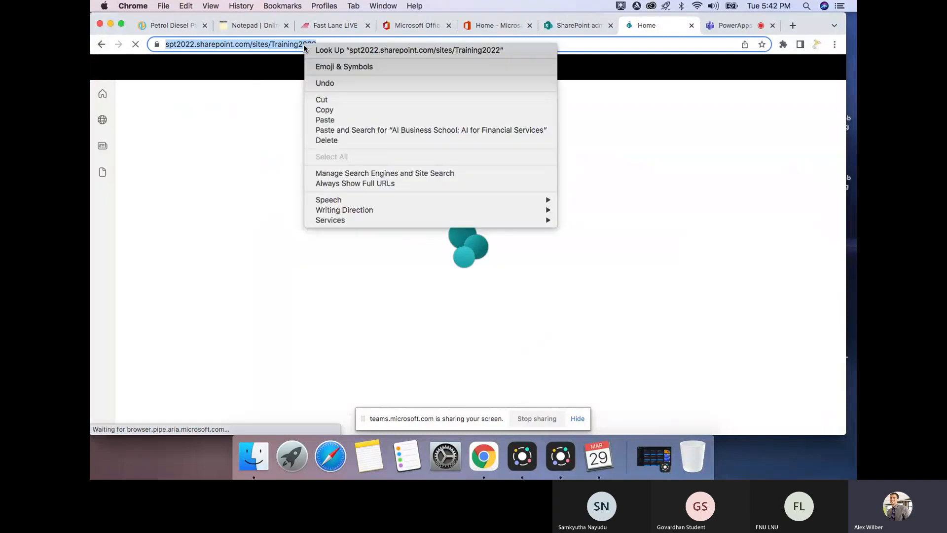
left_click(389, 111)
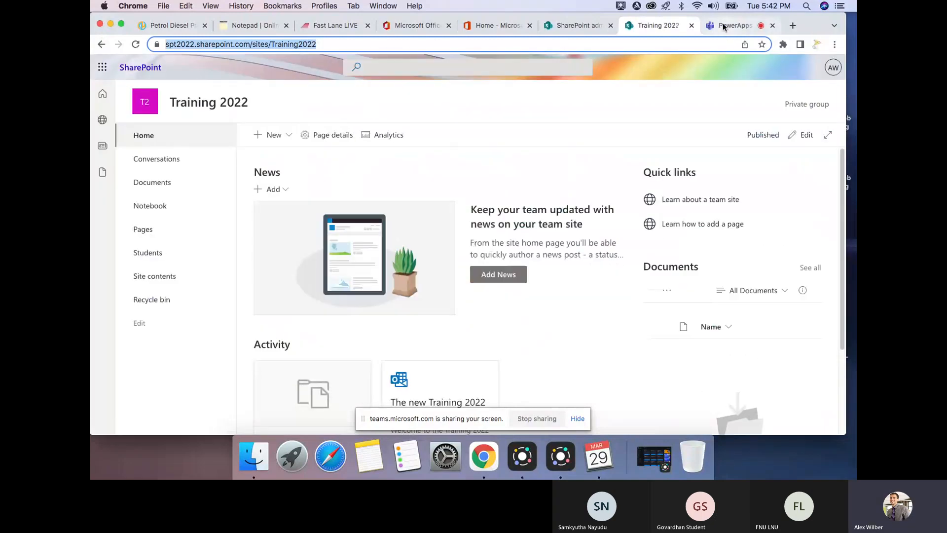
Switch to the Teams meeting and send the copied Training 2022 site URL in the meeting conversation
left_click(723, 25)
left_click(554, 352)
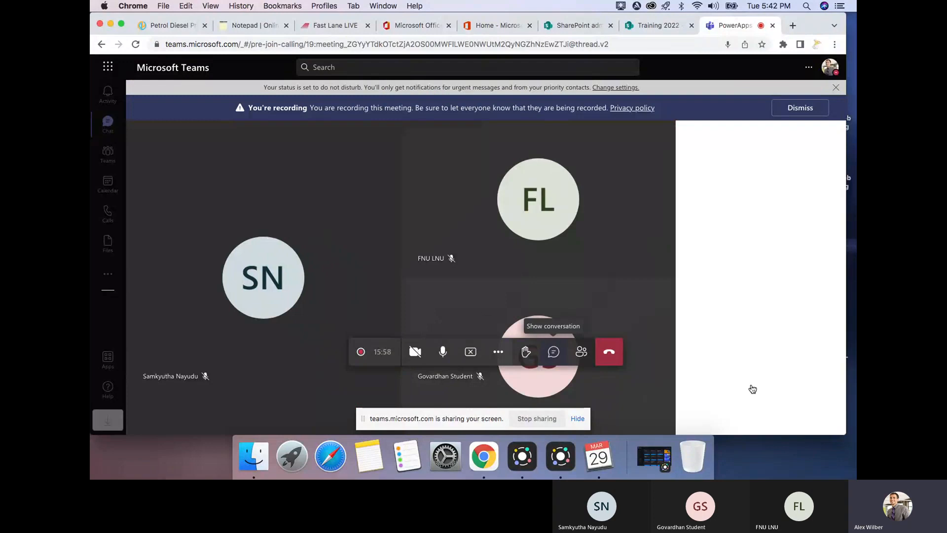
key("super+v")
key("Return")
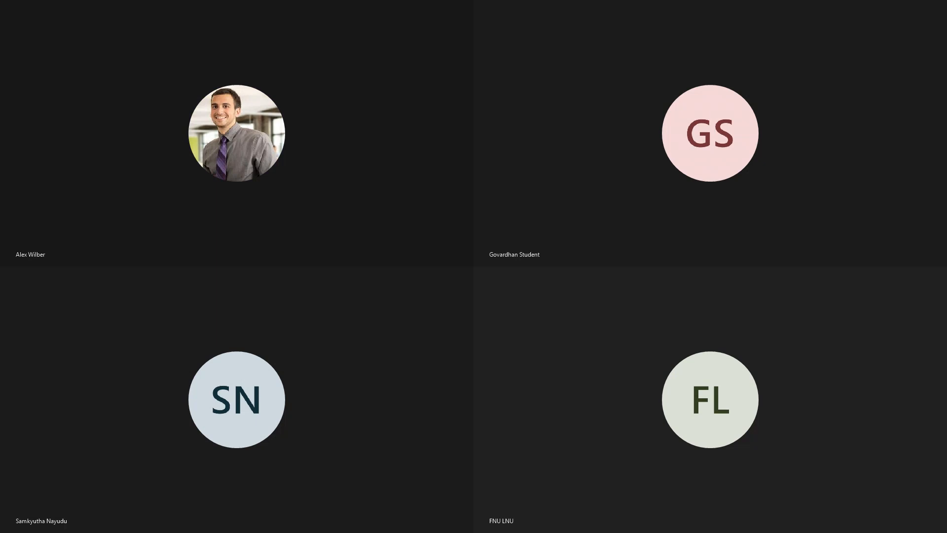
Send a site access request with the message "Please give me permission."
type("ive me p")
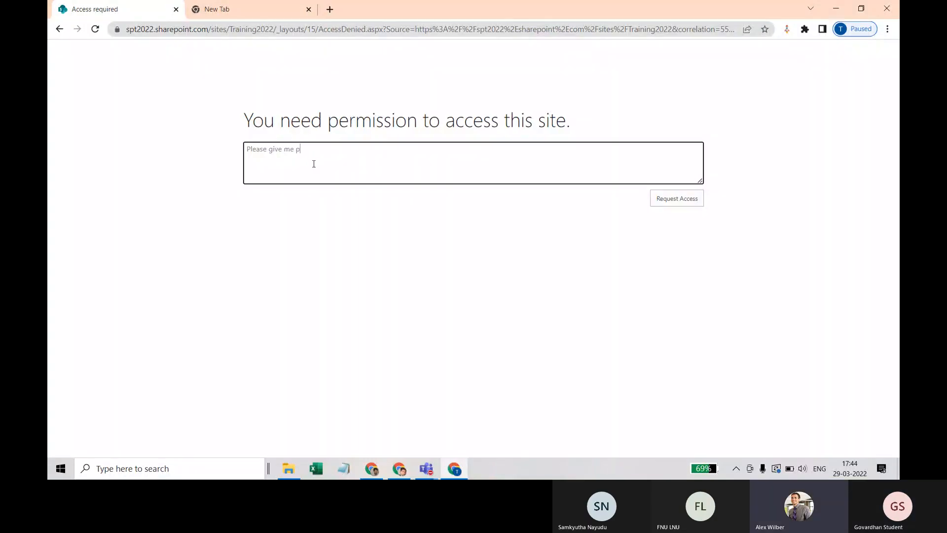
type("erm")
type("ission")
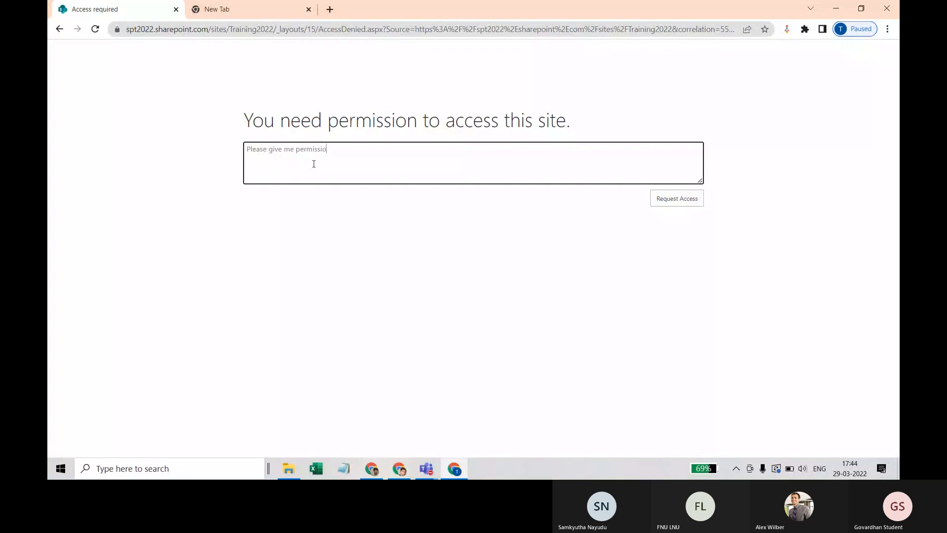
type(".")
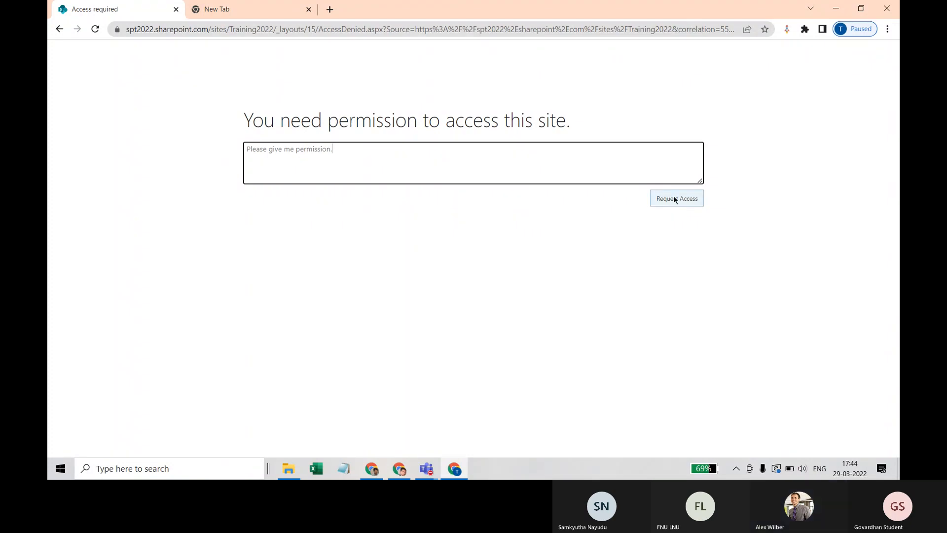
left_click(675, 199)
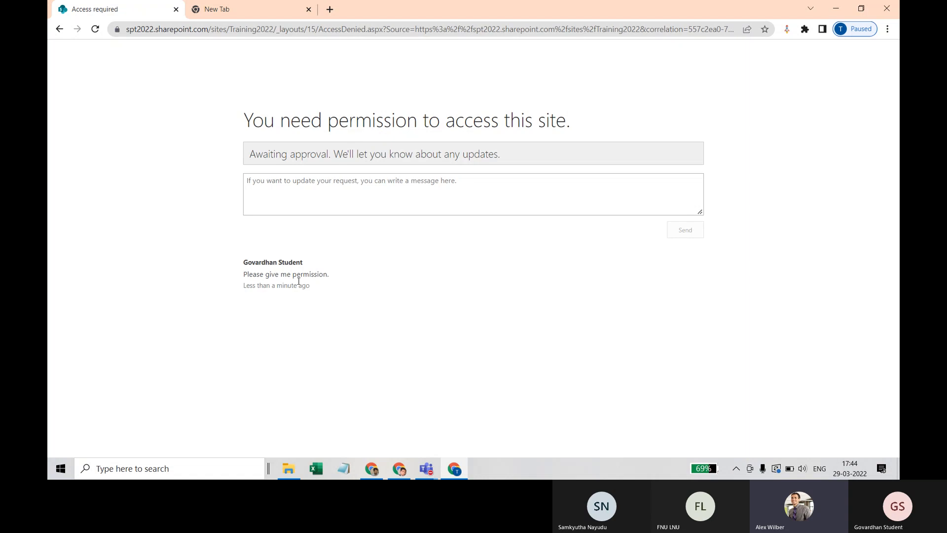
Switch to the PowerApps-Training meeting window in Teams
left_click(428, 471)
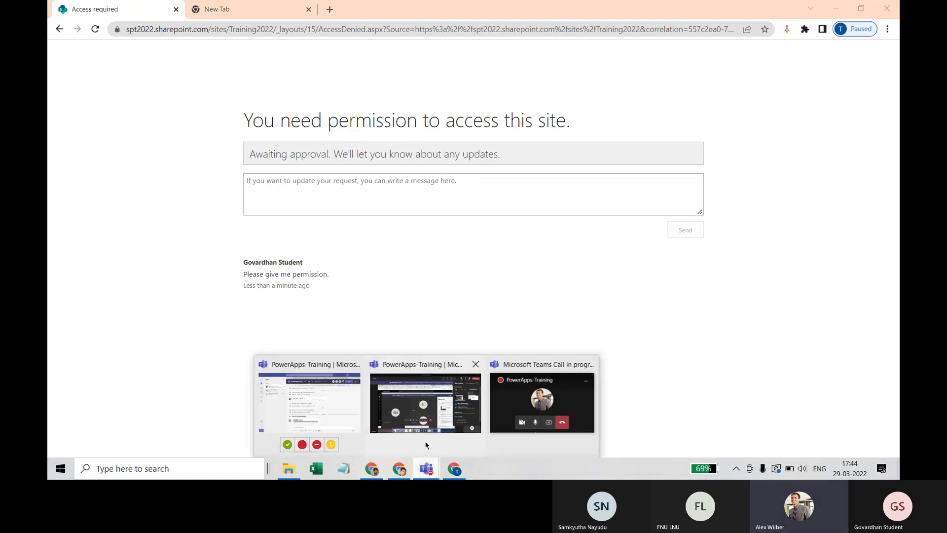
left_click(418, 403)
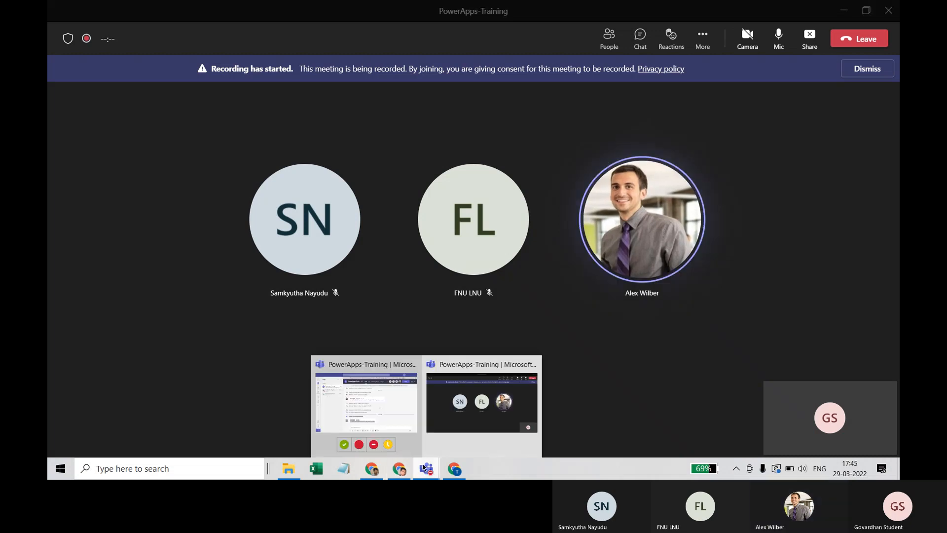
left_click(426, 469)
left_click(454, 470)
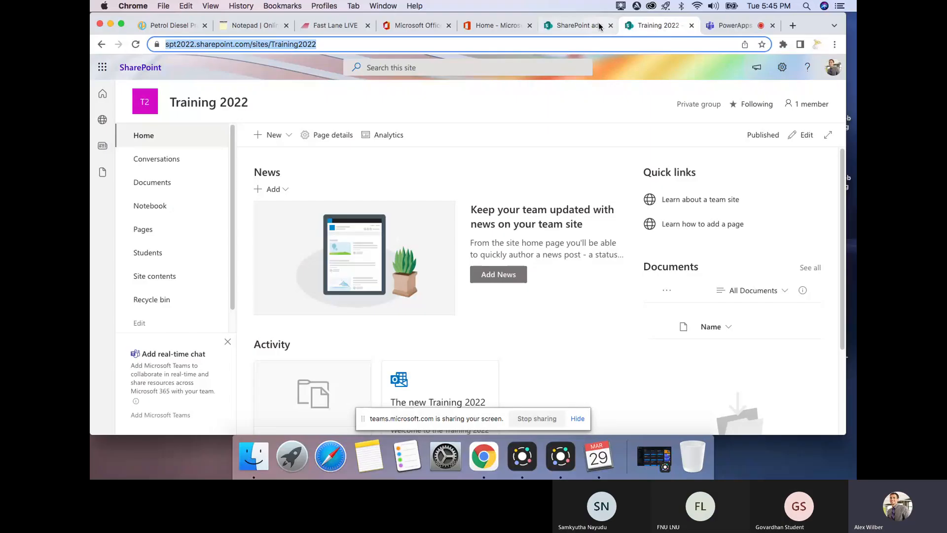
Open the Training 2022 site's advanced permissions settings and show its access requests and invitations
left_click(580, 25)
left_click(656, 26)
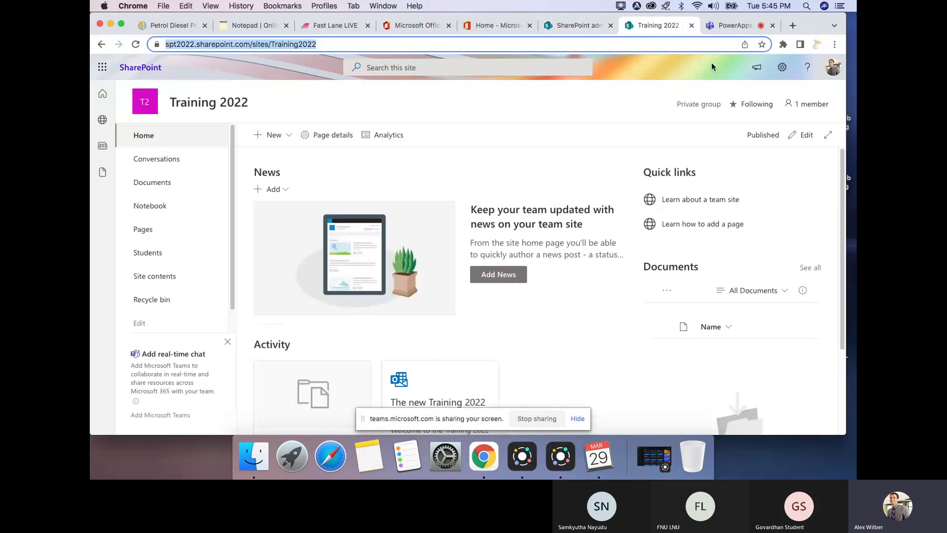
left_click(782, 67)
left_click(713, 190)
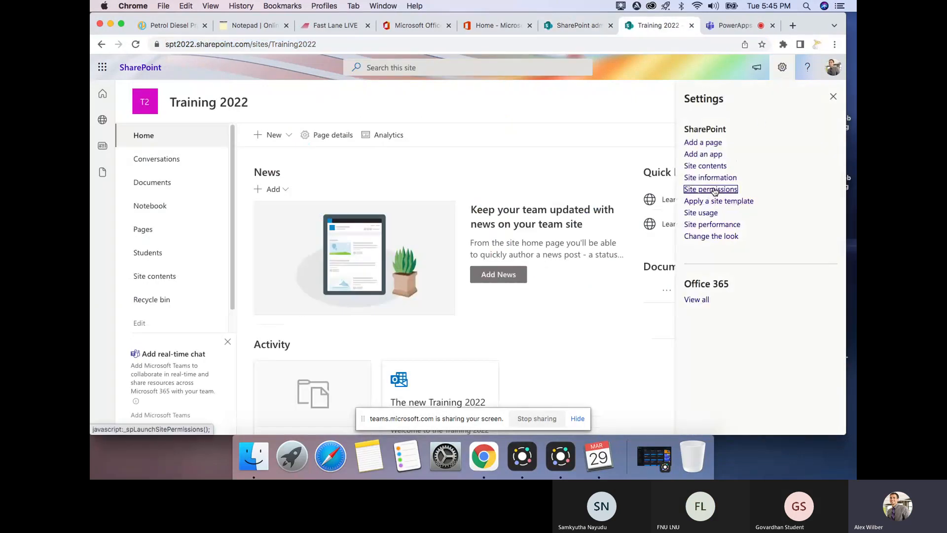
left_click(750, 303)
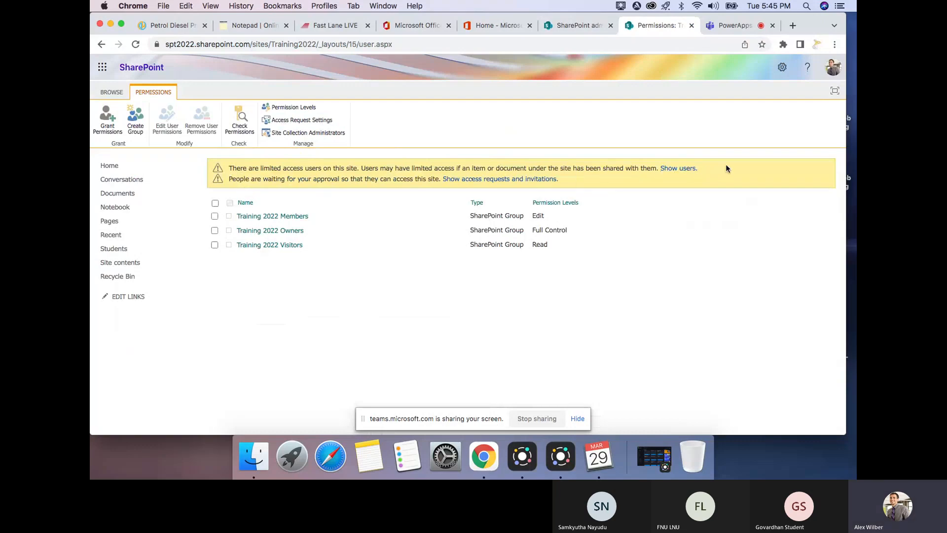
left_click(515, 180)
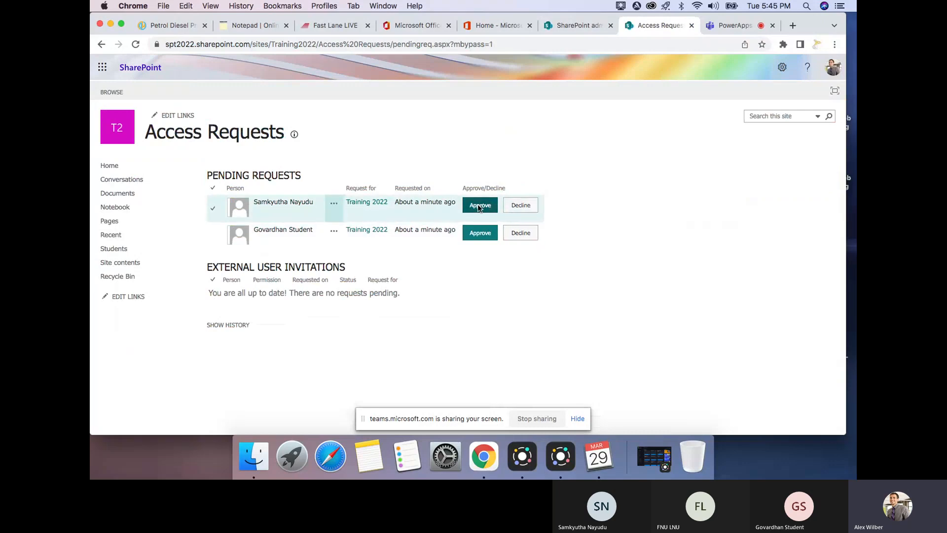
Approve both pending access requests for Training 2022 with the Training 2022 Members [Edit] permission
left_click(340, 202)
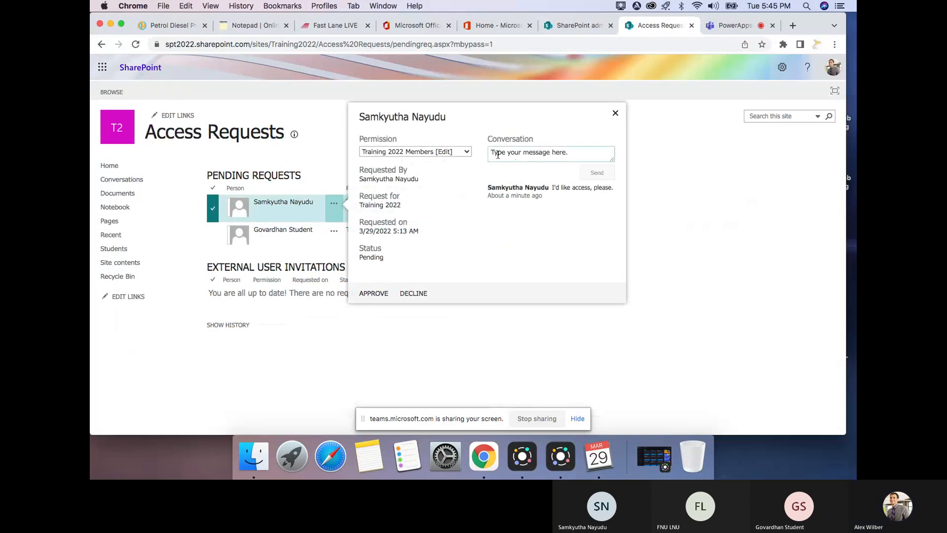
left_click(466, 150)
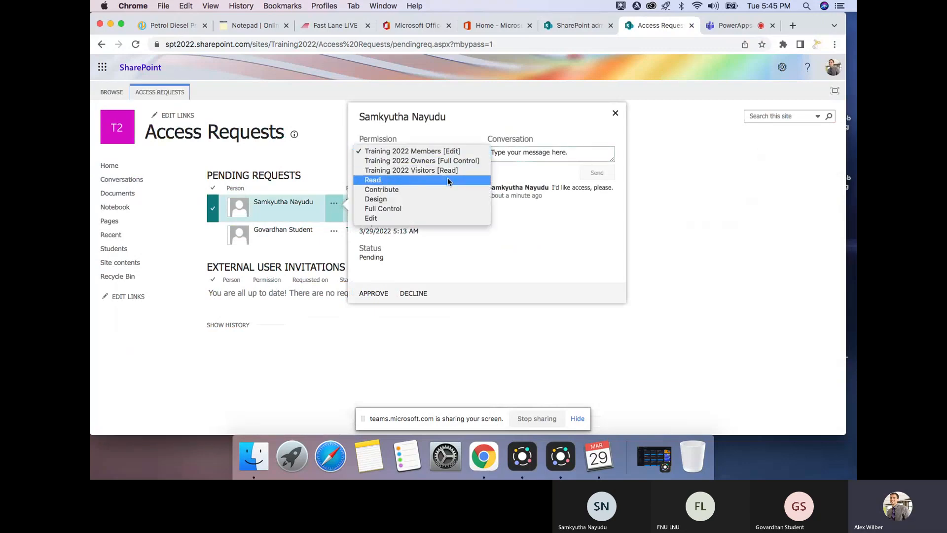
left_click(457, 149)
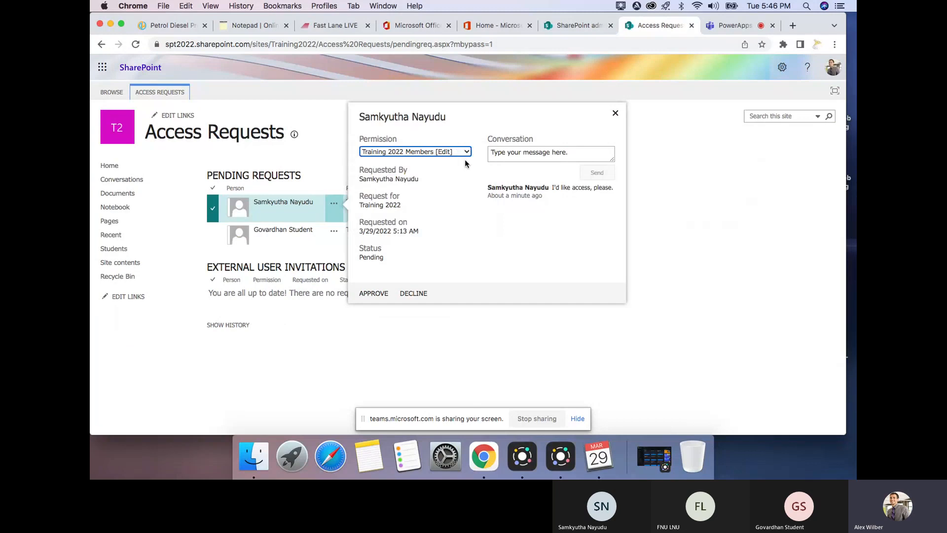
left_click(374, 294)
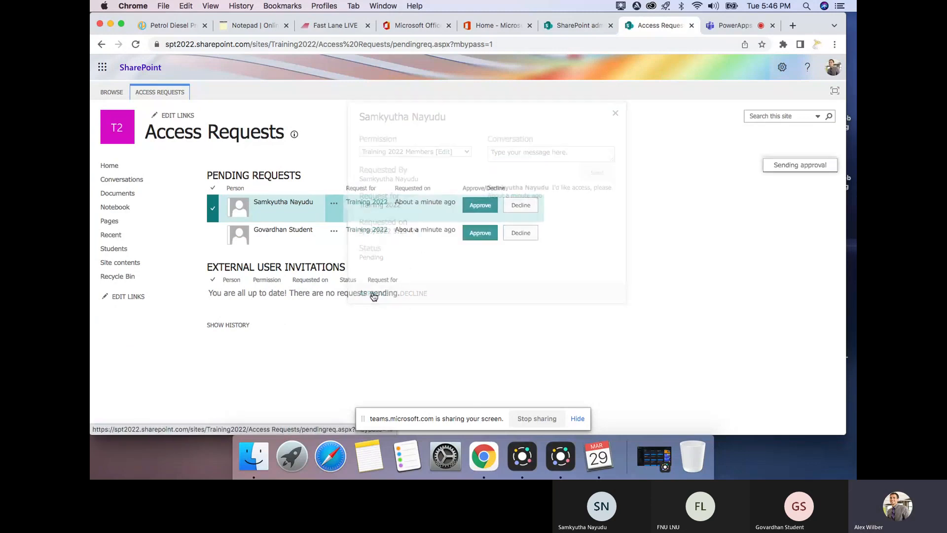
left_click(333, 202)
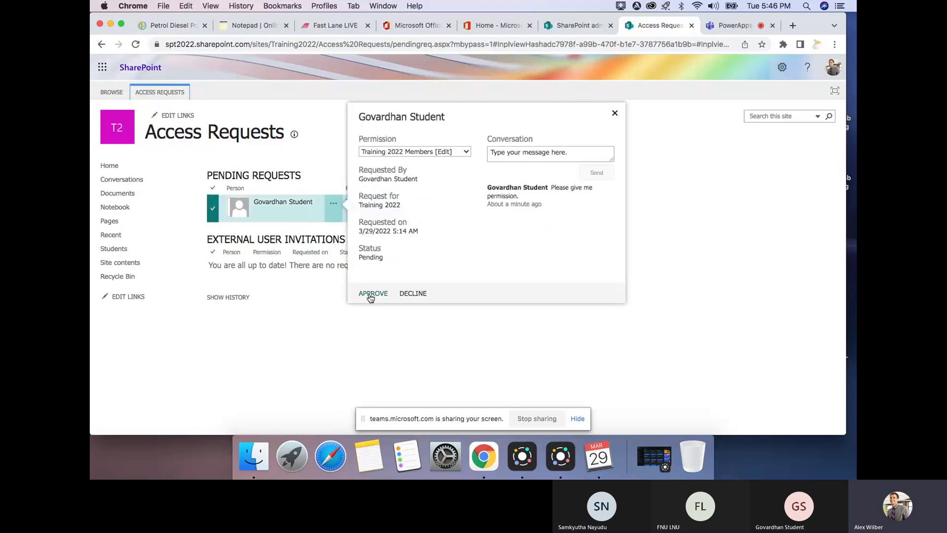
left_click(373, 294)
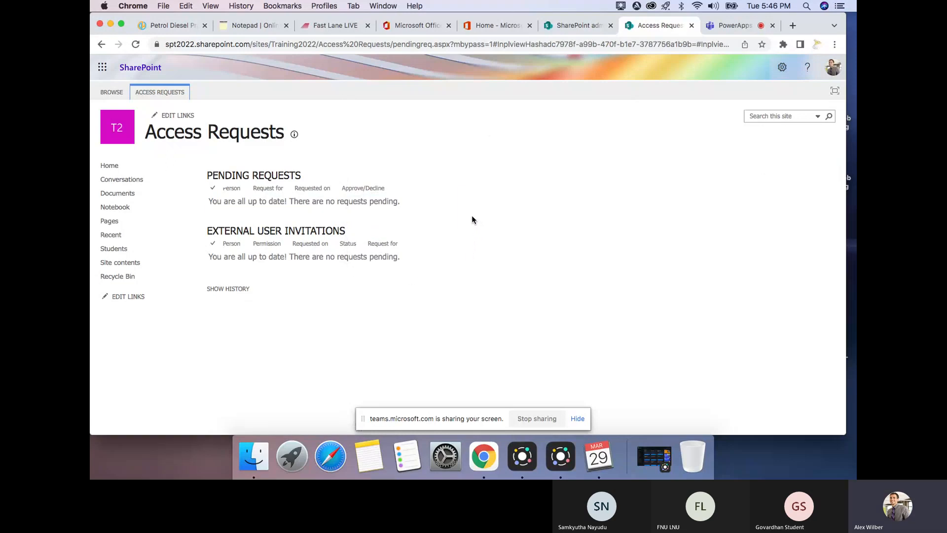
Go back to the Teams meeting and dismiss the recording notice
left_click(577, 25)
left_click(670, 25)
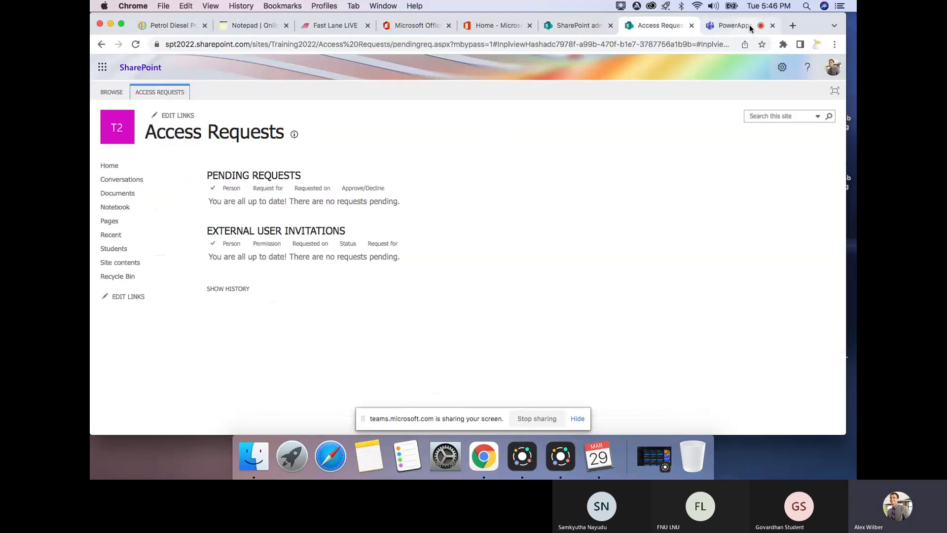
left_click(725, 25)
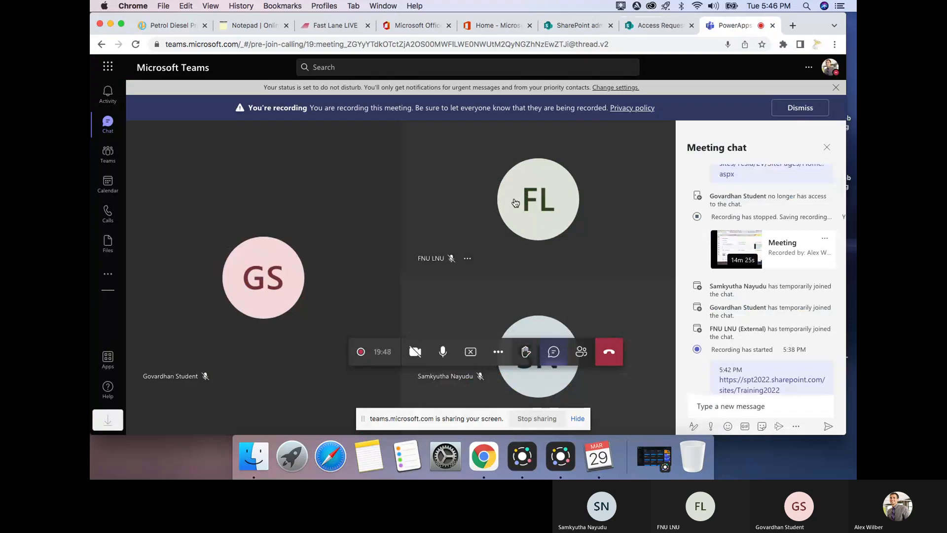
left_click(809, 107)
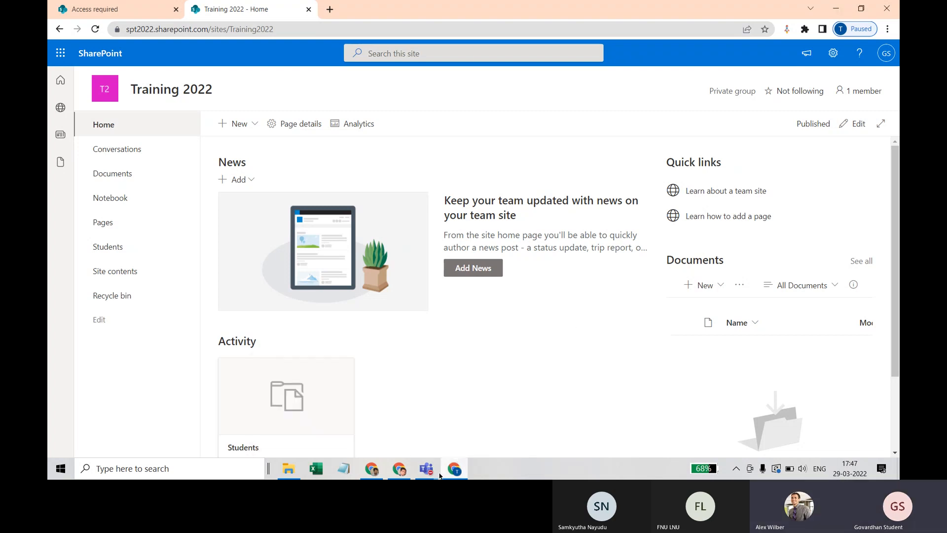
Bring up the PowerApps-Training meeting window in Teams and stop sharing the screen
mouse_move(426, 468)
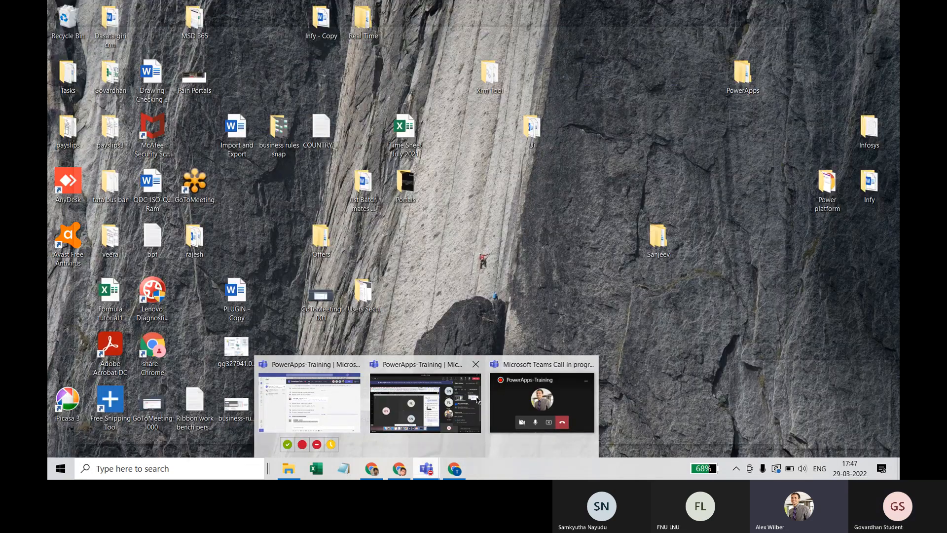
left_click(465, 400)
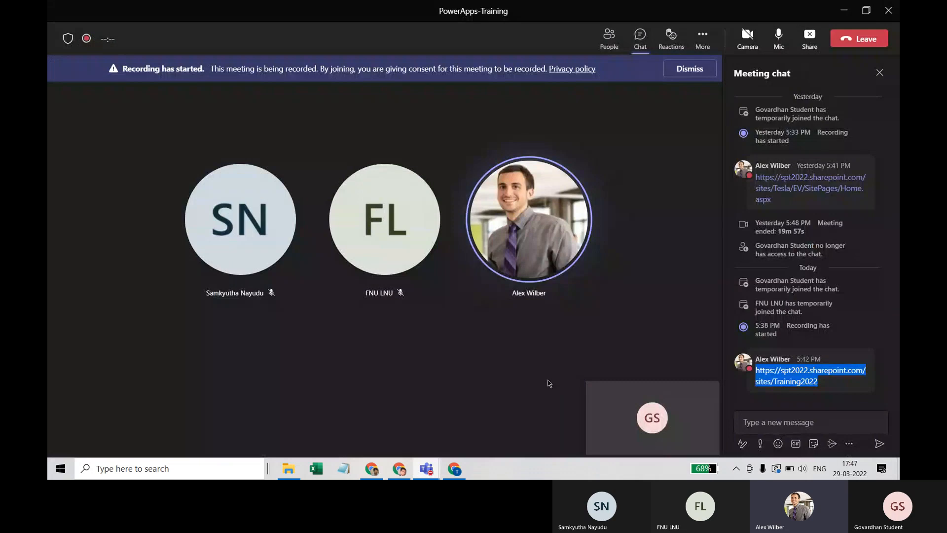
left_click(428, 471)
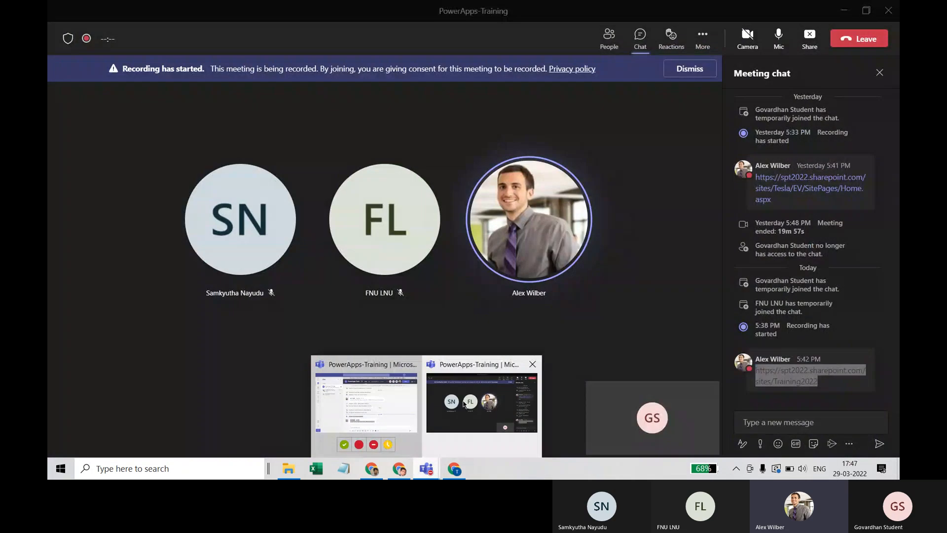
left_click(450, 405)
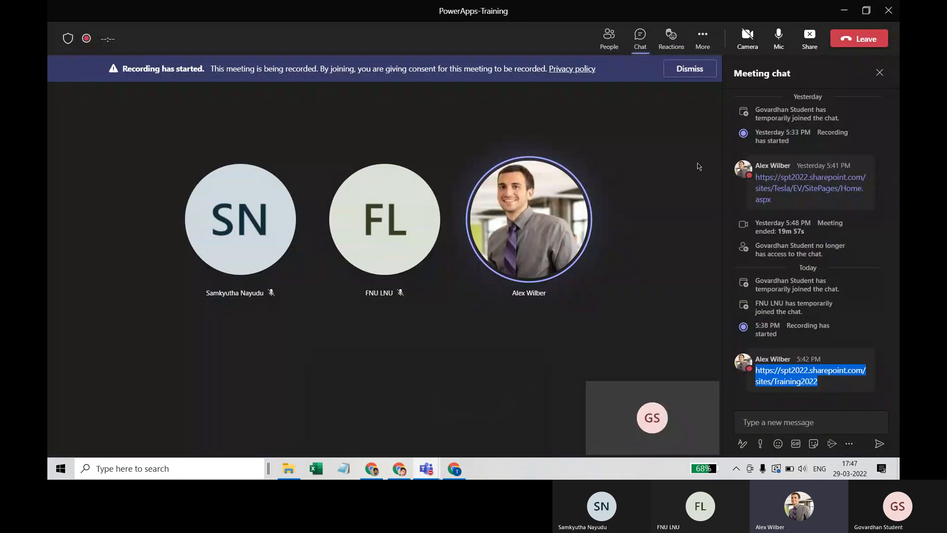
left_click(810, 35)
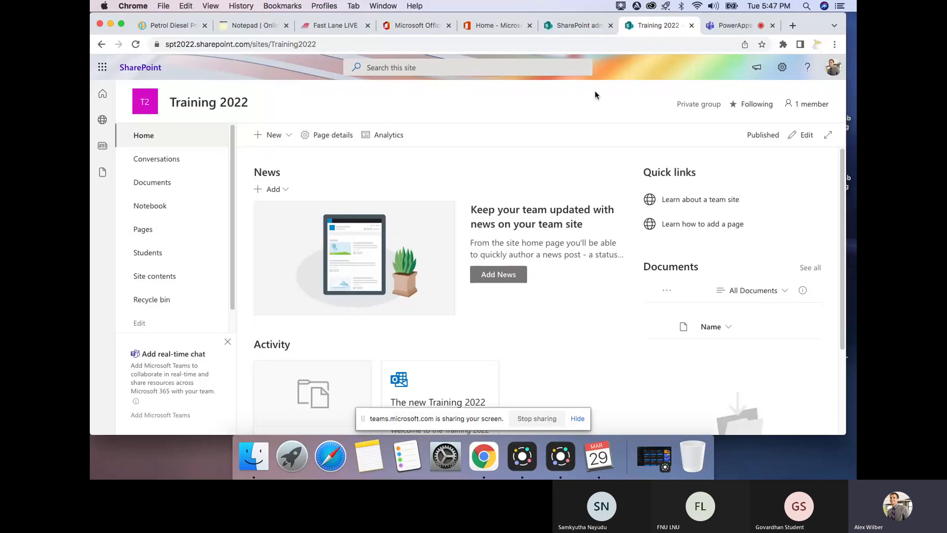
Switch to the online notepad and add "1)" on a new line below the existing notes, separated by blank lines
left_click(782, 67)
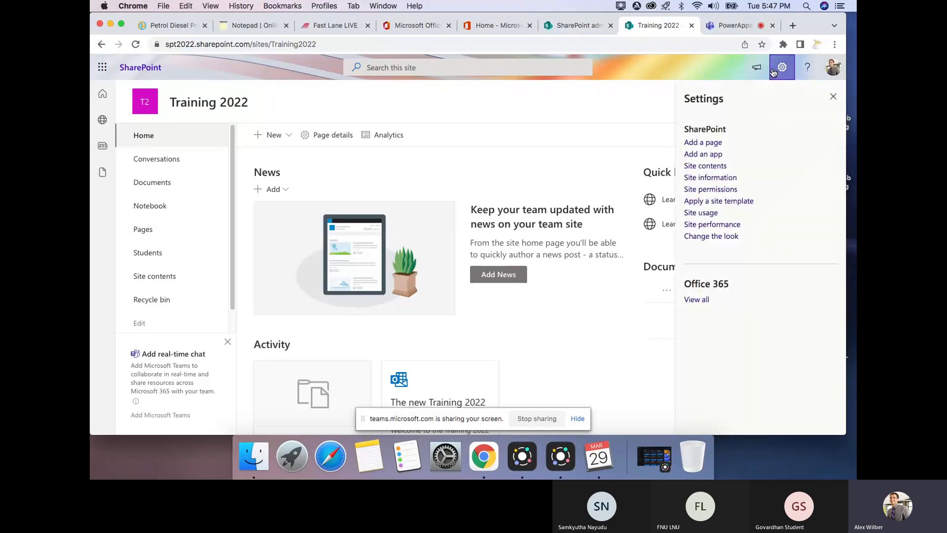
left_click(262, 25)
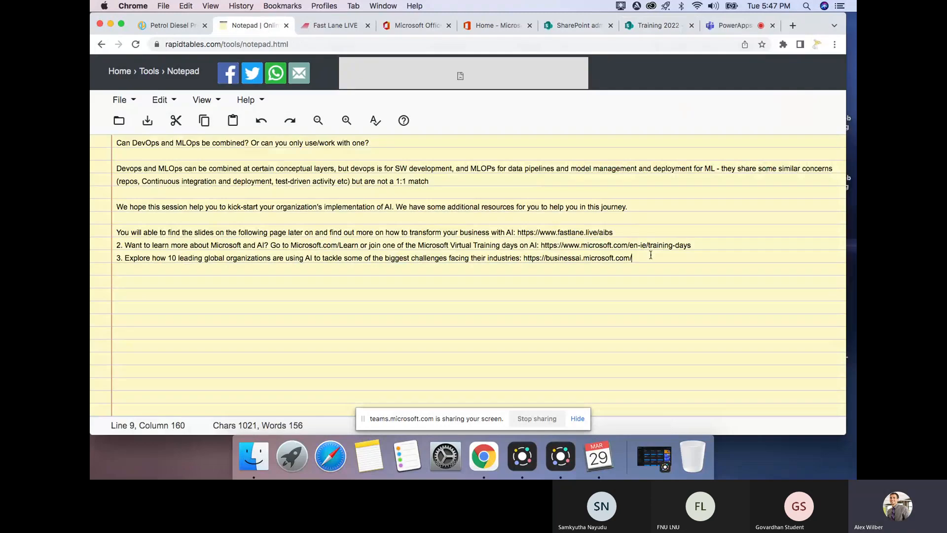
key("Return")
key("Return")
key("Return")
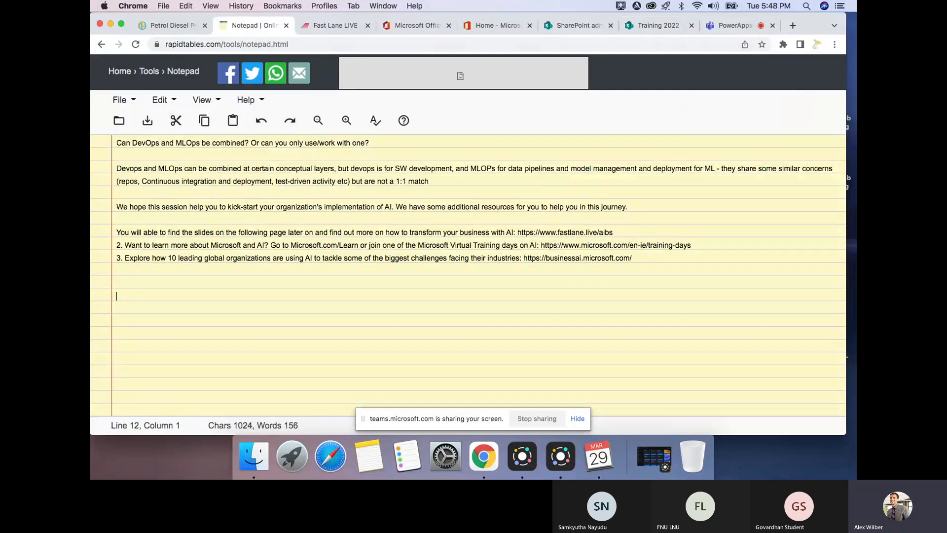
type("1)")
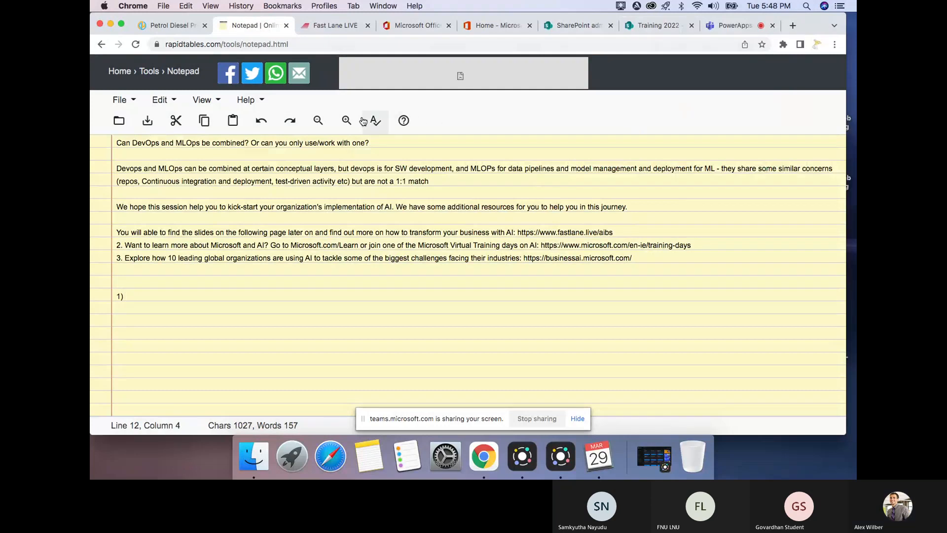
Enlarge the notepad's text by four zoom levels
left_click(347, 121)
left_click(346, 121)
left_click(346, 121)
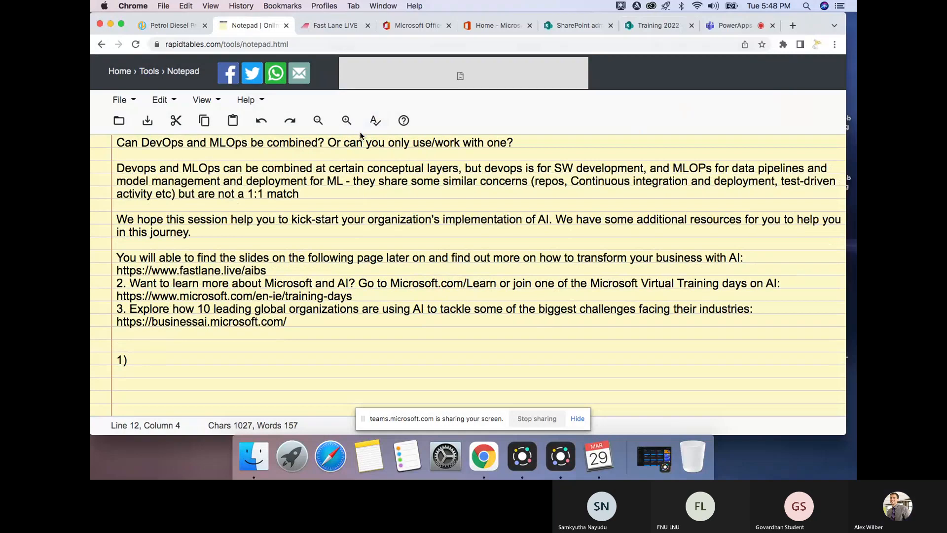
left_click(346, 124)
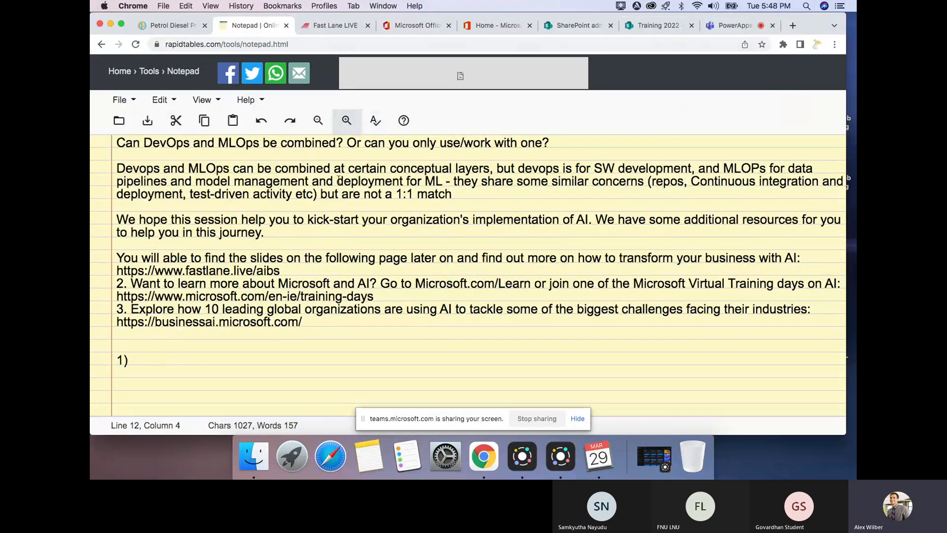
Insert a block of twelve blank lines between the existing notes and the "1)" line
left_click(176, 341)
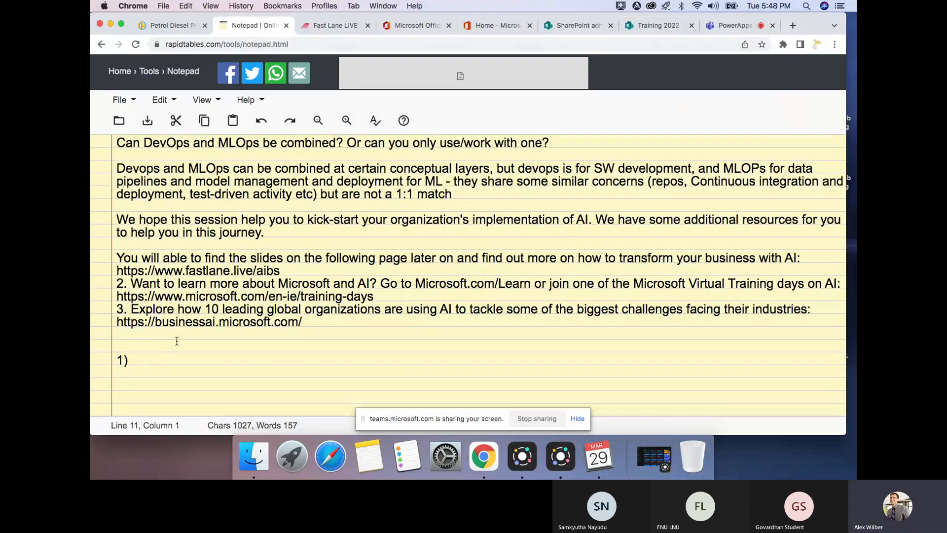
key("Return")
key("Return")
key("Return")
key("Return")
key("Return")
key("Return")
key("Return")
key("Return")
key("Return")
key("Return")
key("Return")
key("Return")
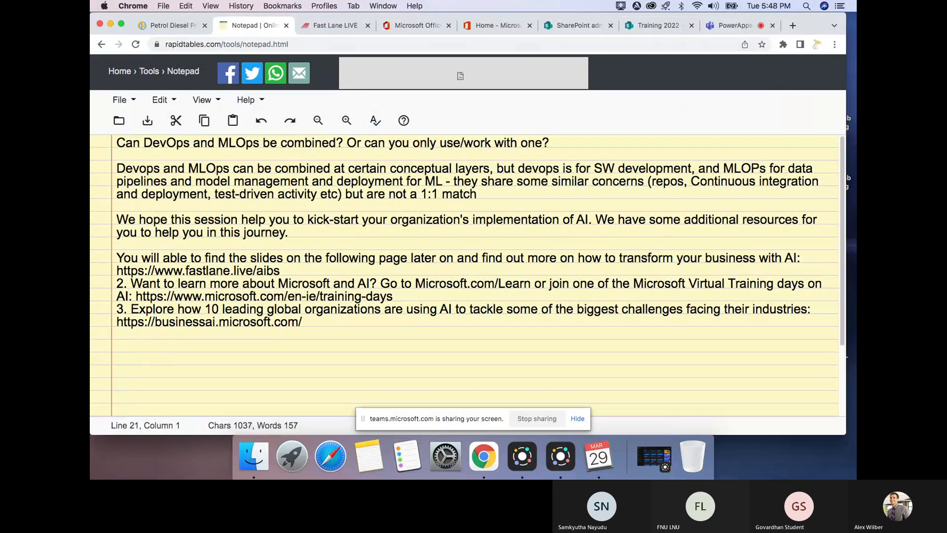
scroll(210, 314, "down", 3)
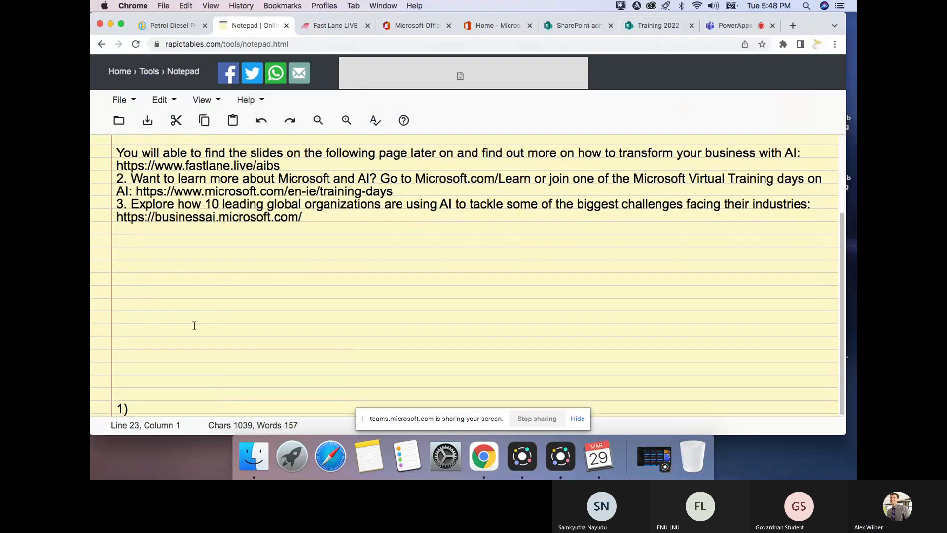
Add the list item "1) Visitors" in the blank area a few lines below the existing notes
left_click(126, 277)
type("1(")
key("BackSpace")
key("BackSpace")
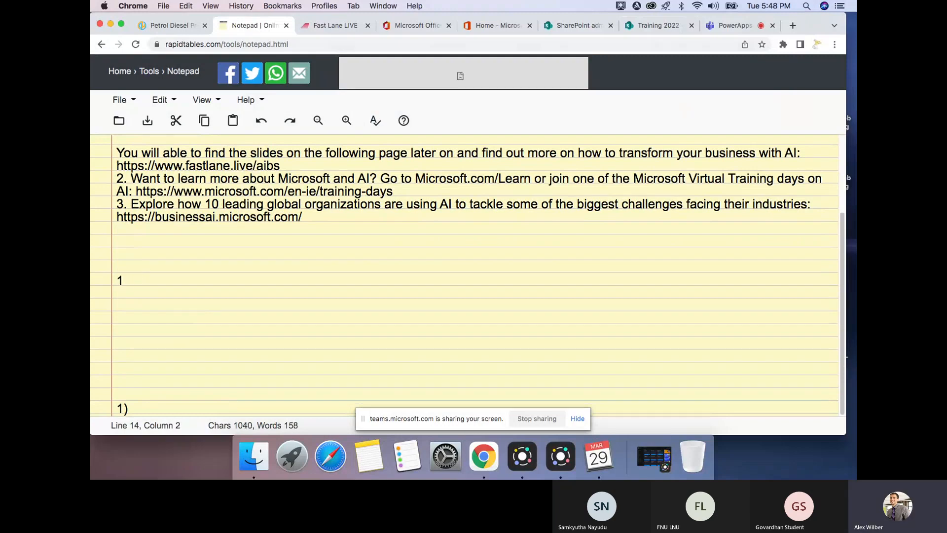
type(")")
type("Visitors")
key("Return")
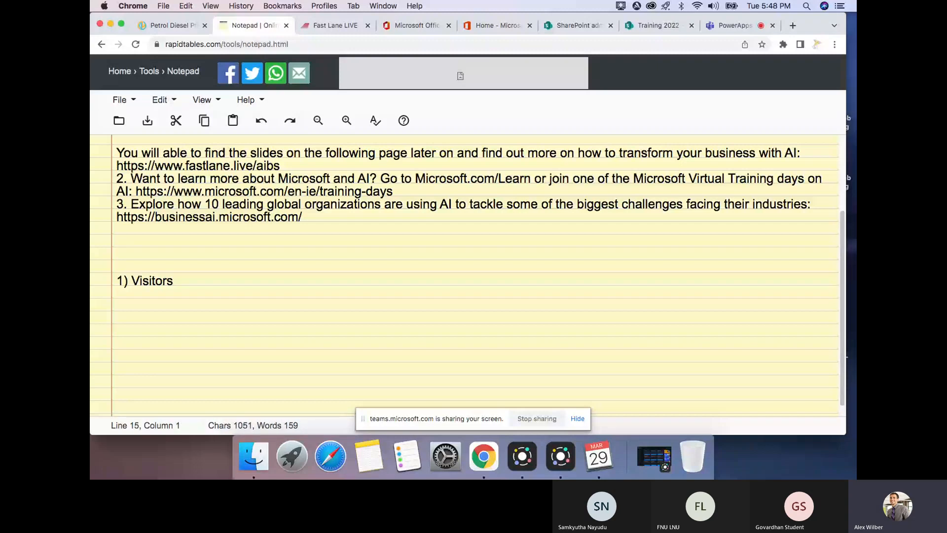
Add "2) Members" and "3) Full control" below, separated by blank lines, and put a dash after "1) Visitors"
key("Return")
type("2) Member")
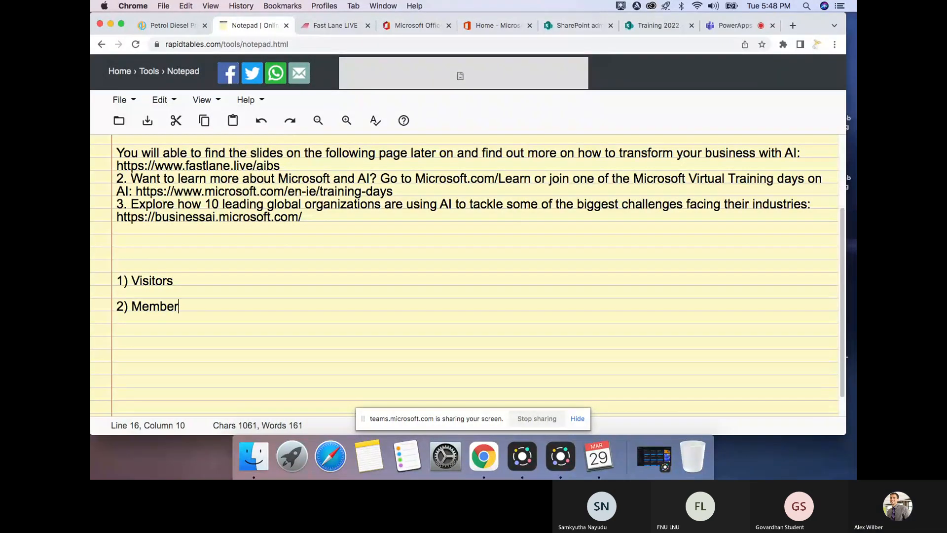
type("s")
key("Return")
key("Return")
type("3) ")
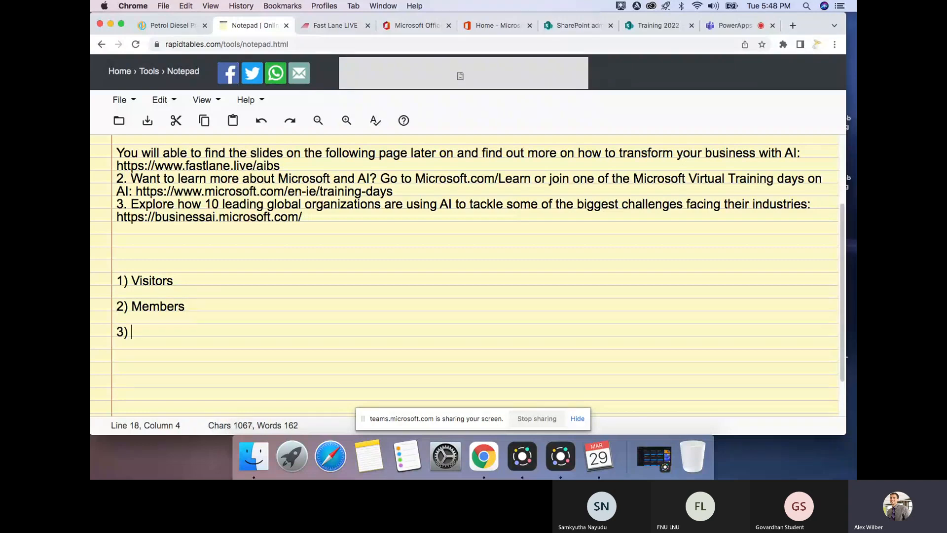
type("Full control")
key("Return")
key("Return")
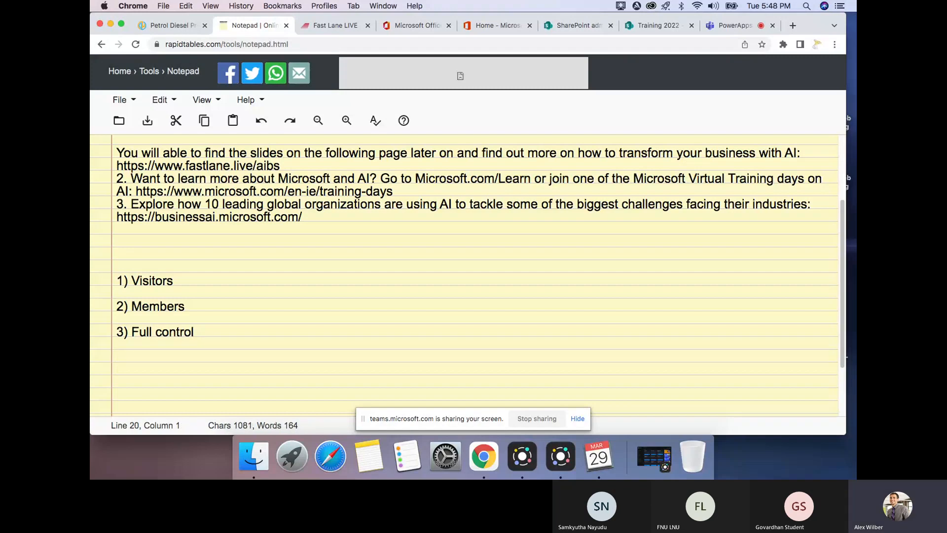
left_click(218, 275)
type("-")
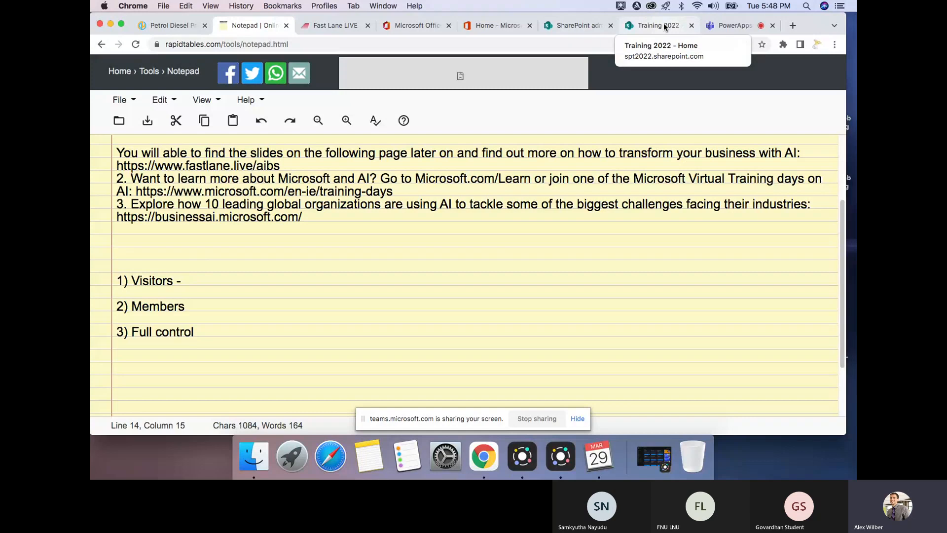
Switch to the Training 2022 SharePoint site and open its advanced permissions settings
left_click(652, 24)
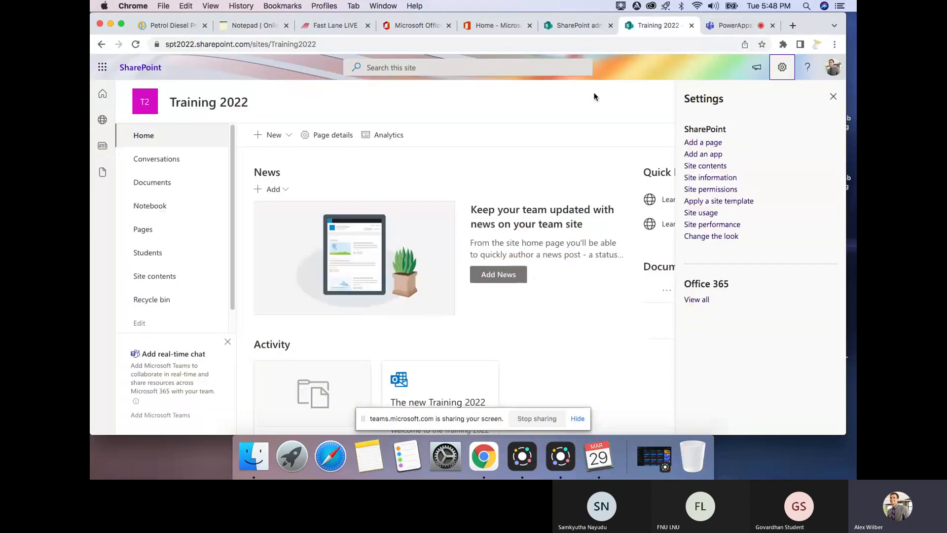
left_click(714, 192)
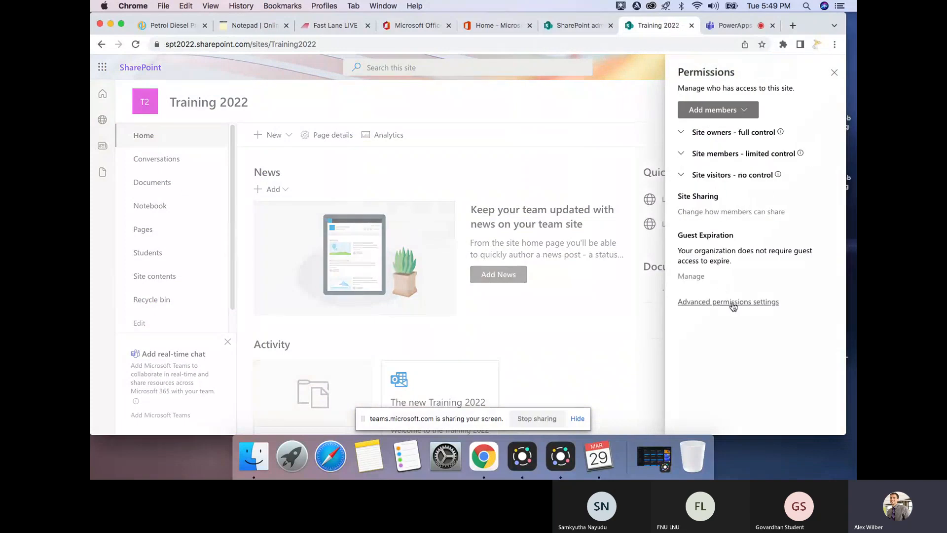
left_click(730, 303)
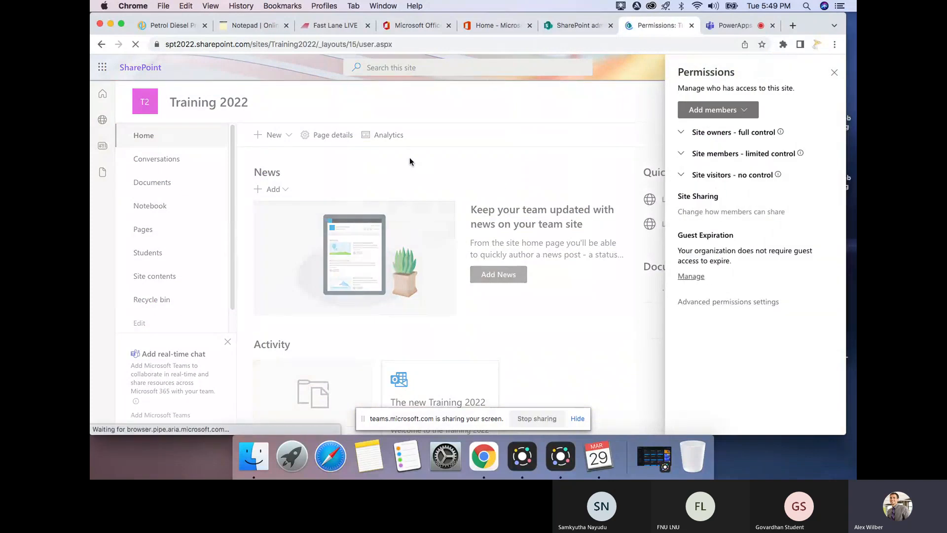
Check the student account's permission levels on the Training 2022 site and close the check
left_click(241, 121)
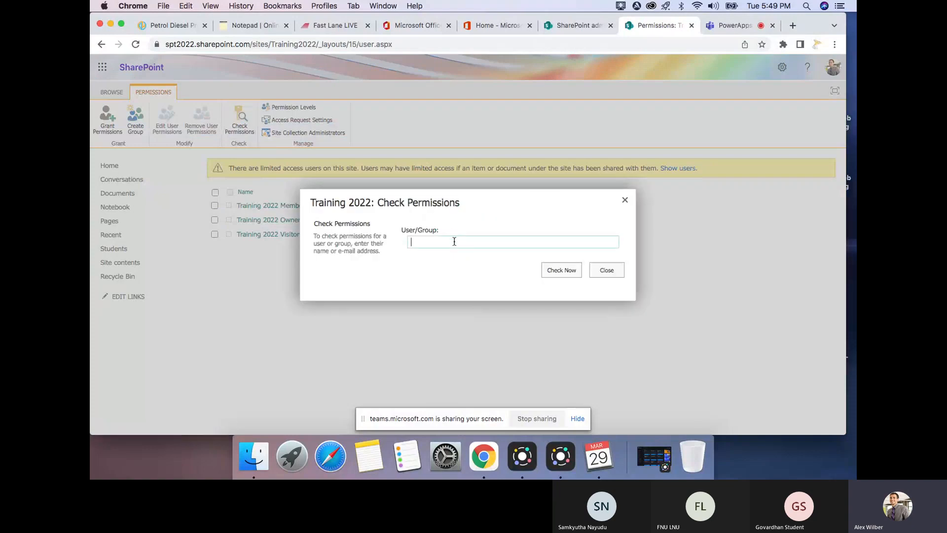
type("govard")
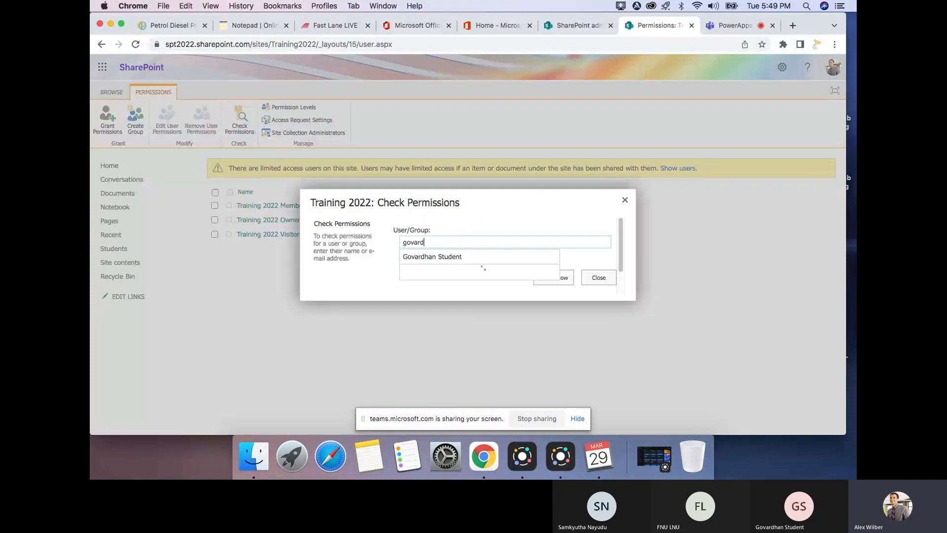
left_click(461, 256)
left_click(543, 276)
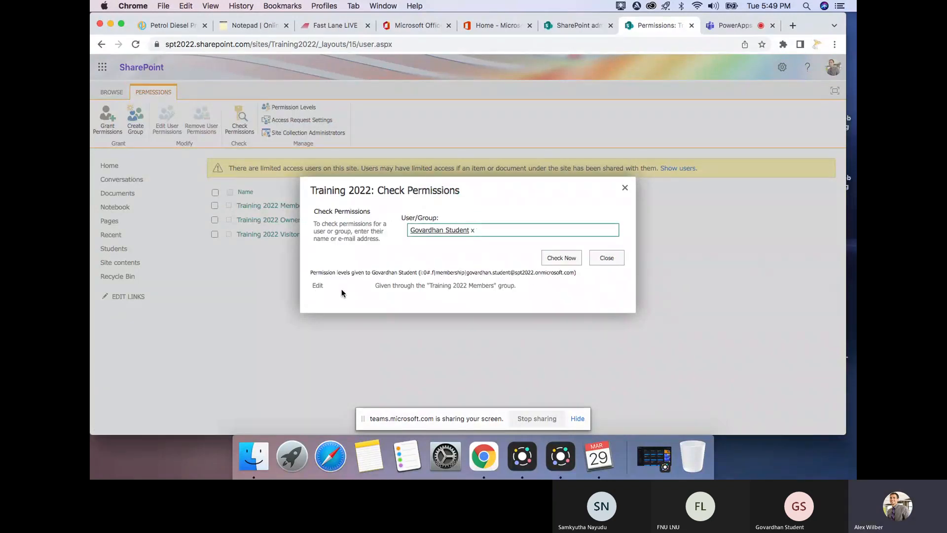
left_click(607, 257)
Remove both users and the Training 2022 Members entry from the Training 2022 Members group
left_click(264, 207)
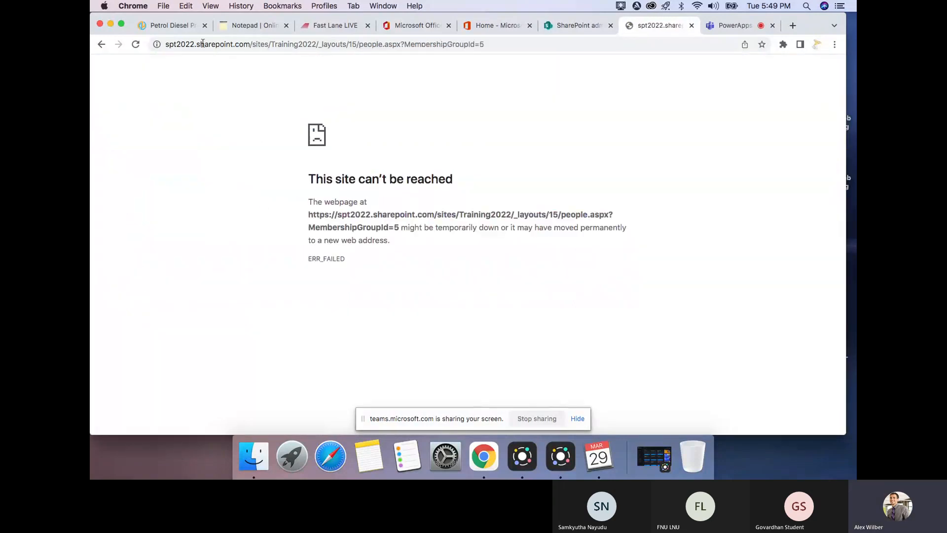
left_click(136, 45)
left_click(507, 44)
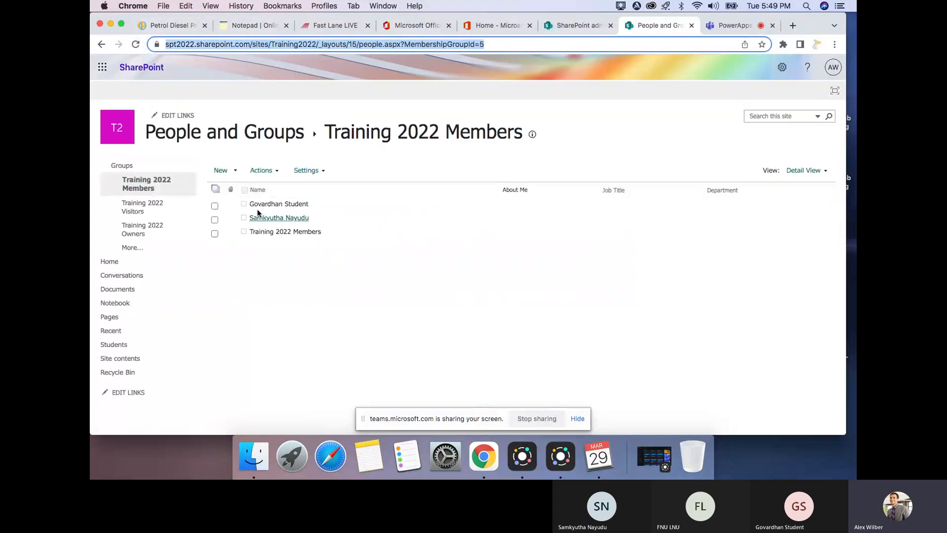
left_click(215, 207)
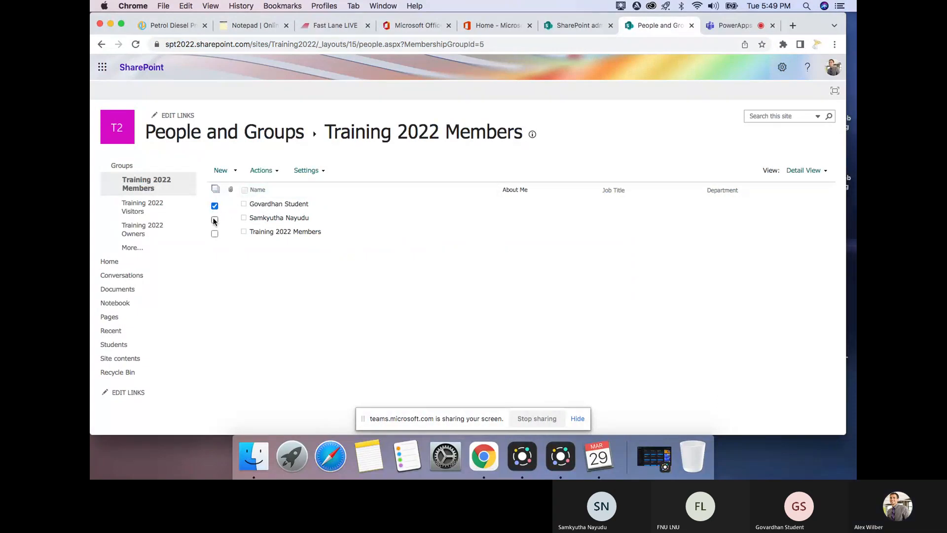
left_click(215, 220)
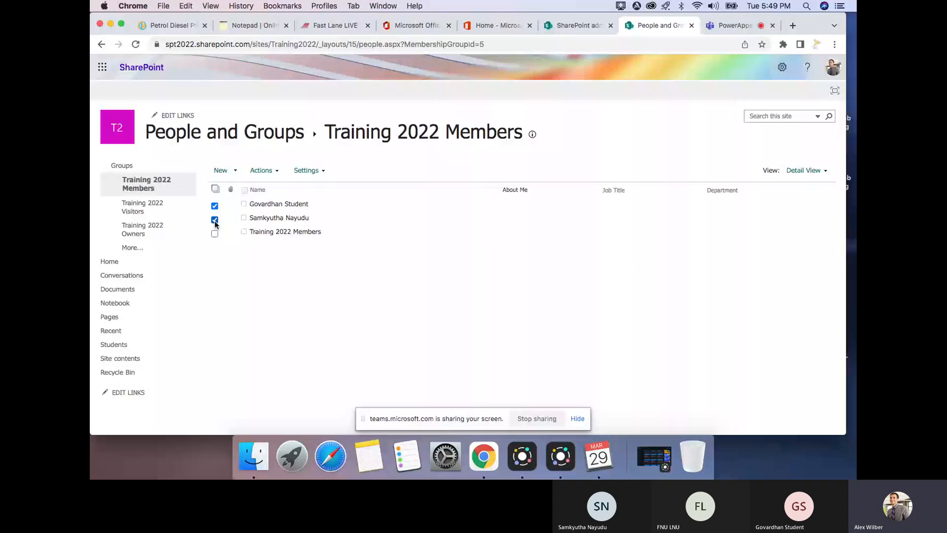
left_click(214, 233)
left_click(261, 170)
left_click(313, 244)
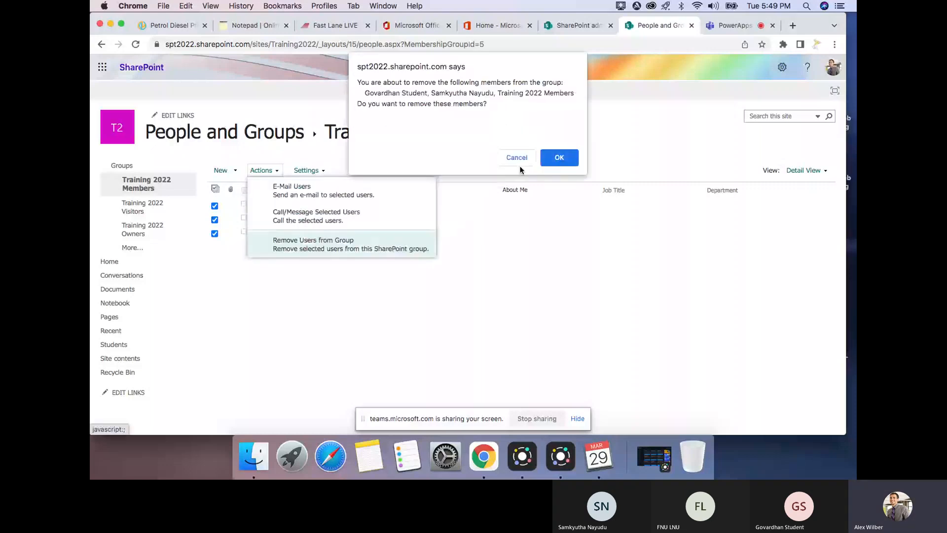
left_click(562, 157)
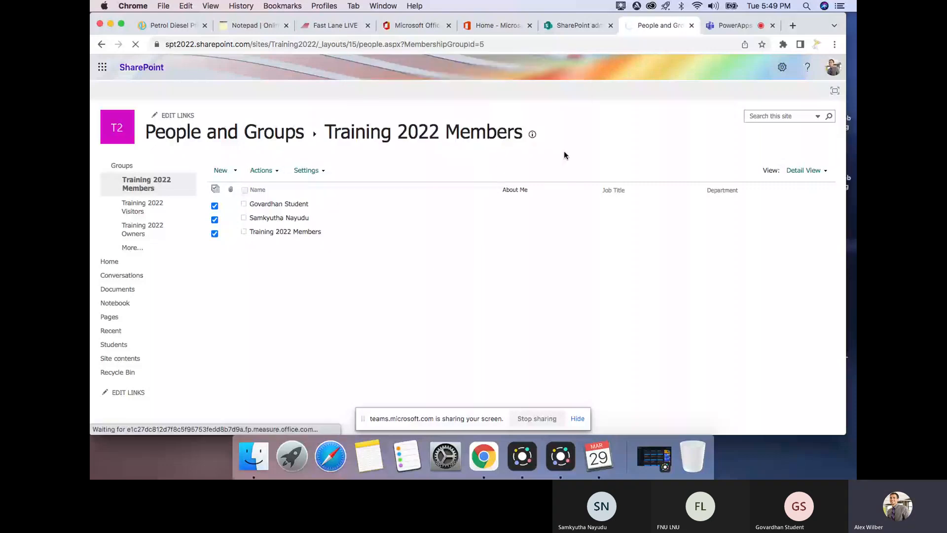
Add the student account to the Training 2022 Visitors group without sending an email invitation
left_click(101, 44)
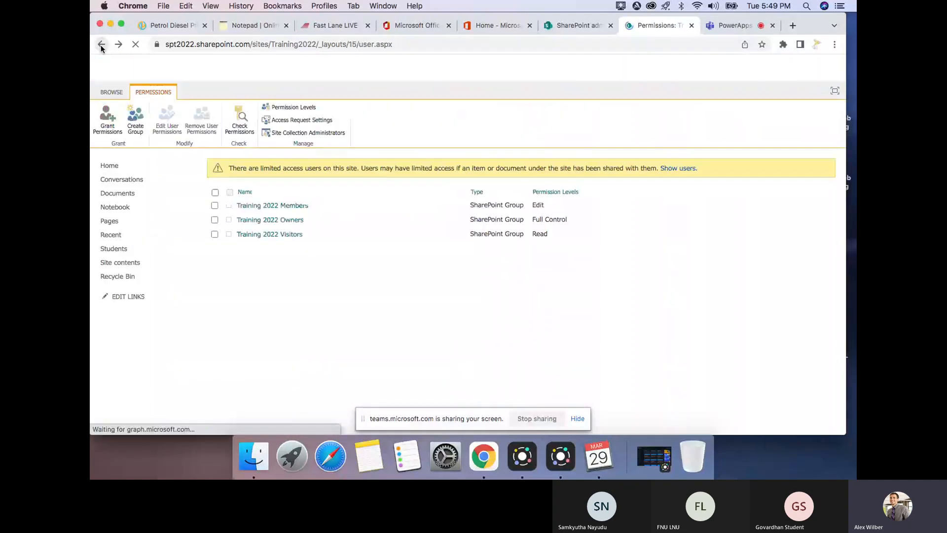
left_click(279, 235)
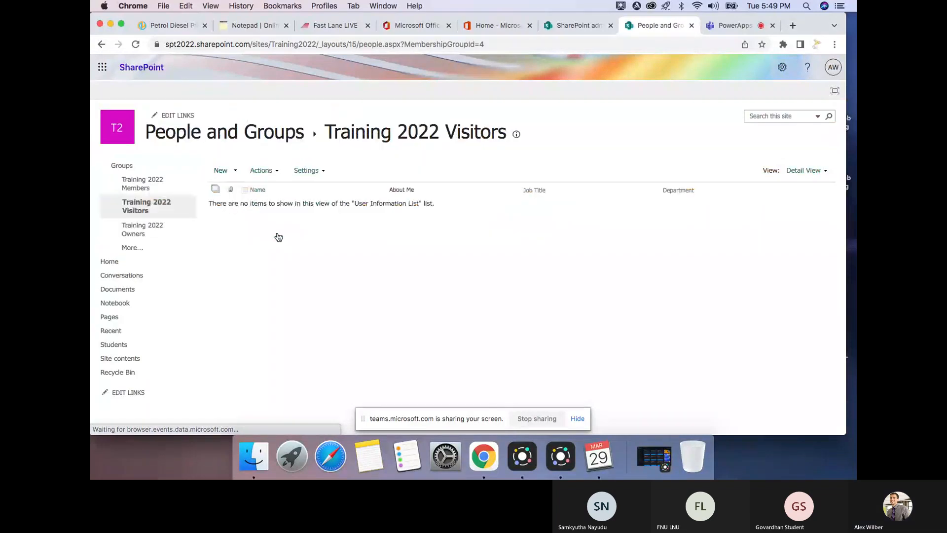
left_click(237, 171)
left_click(249, 189)
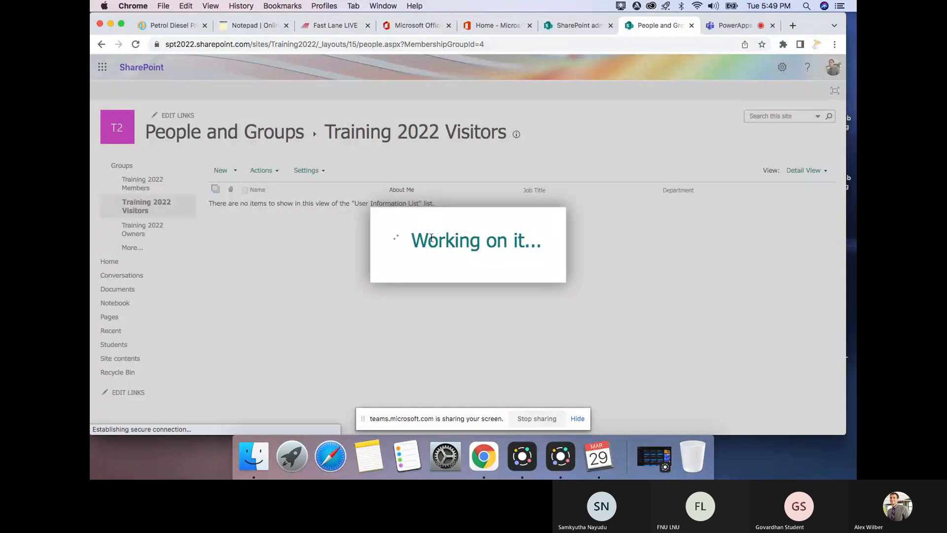
left_click(417, 210)
type("g")
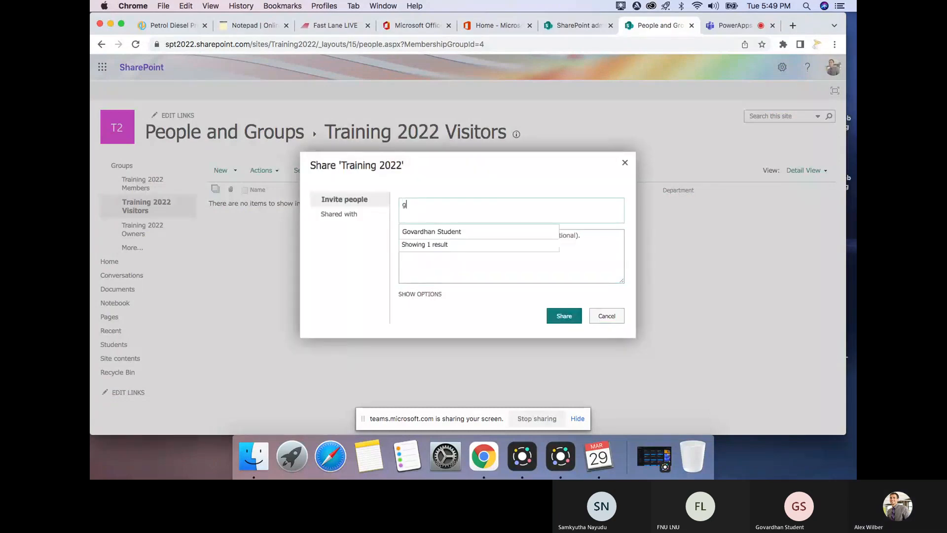
type("o")
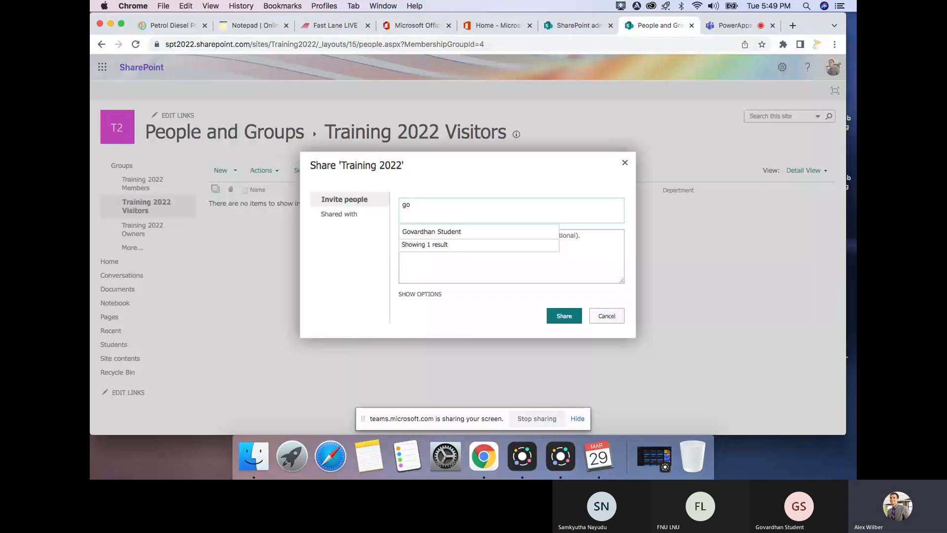
left_click(420, 294)
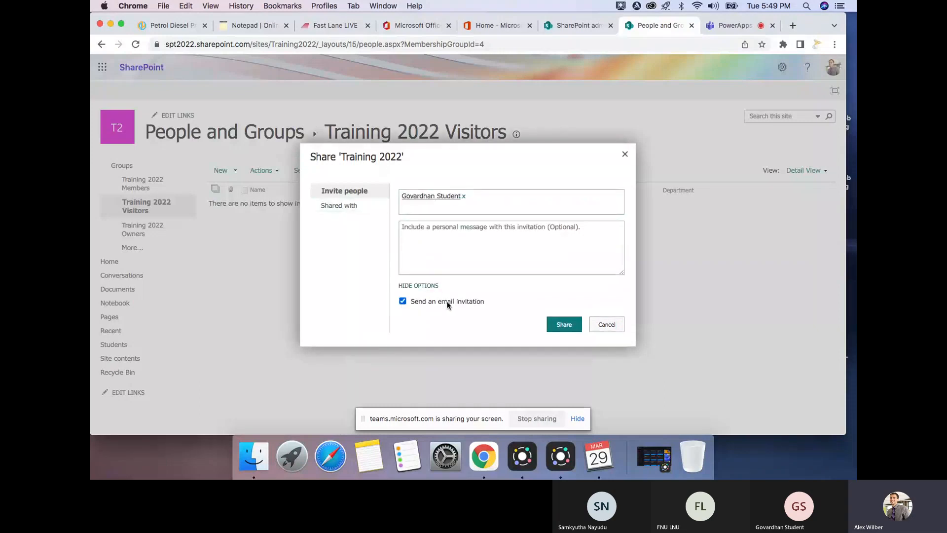
left_click(402, 301)
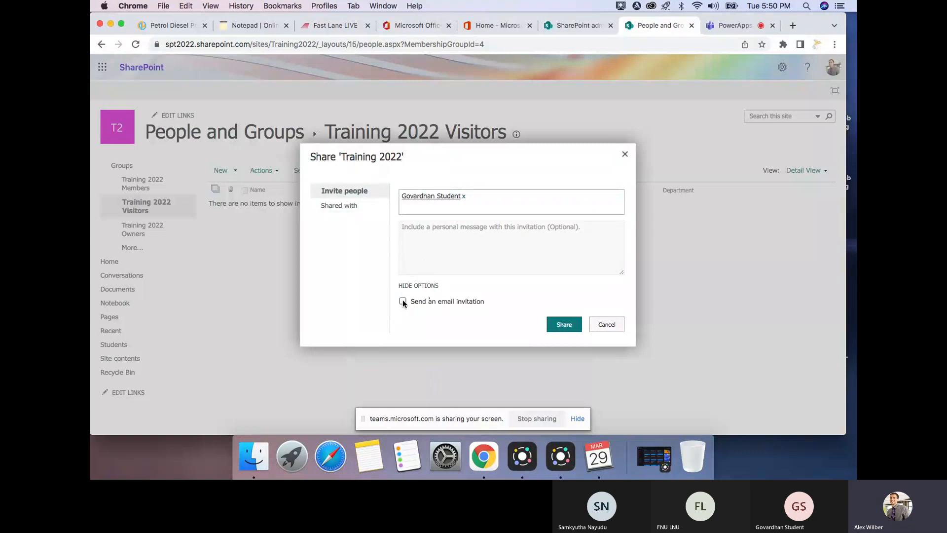
left_click(565, 325)
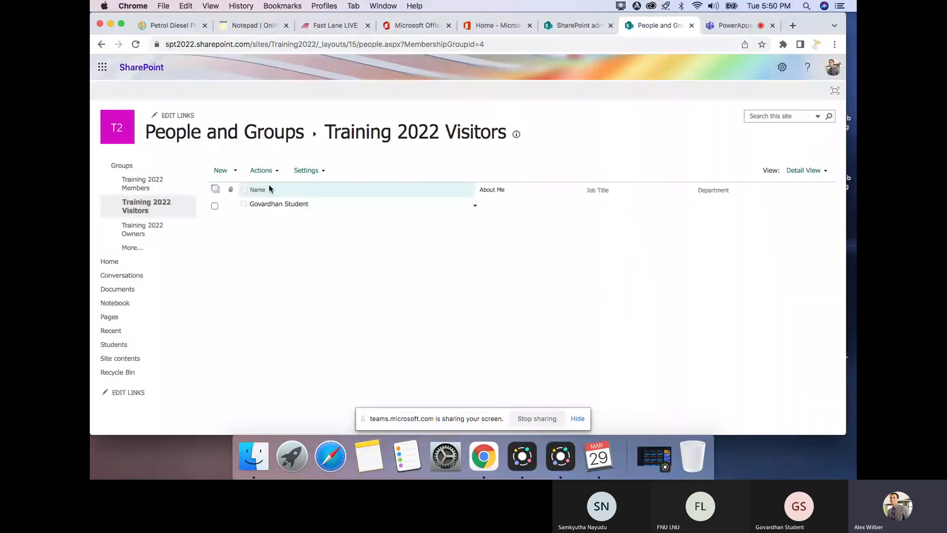
Return to the online notepad and write "Just user can acce" after the dash of the Visitors item
left_click(102, 45)
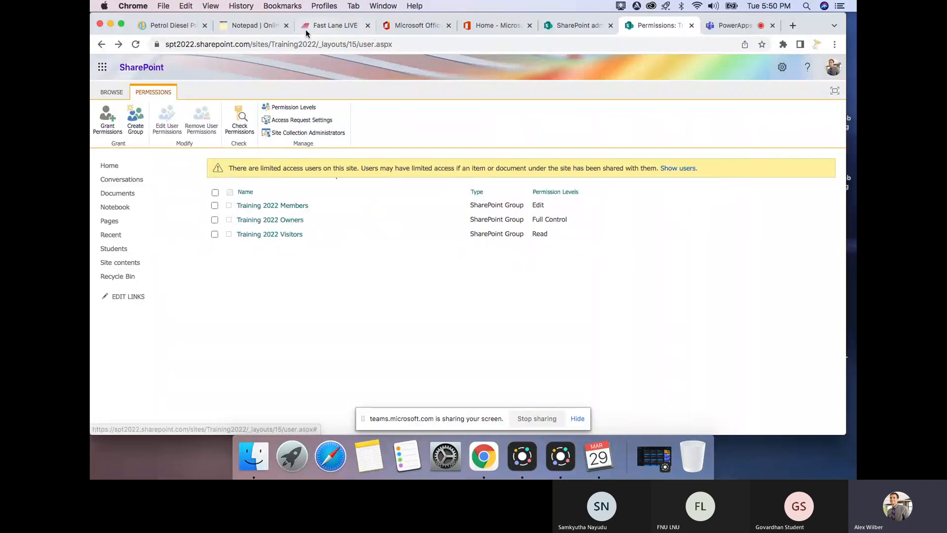
left_click(252, 25)
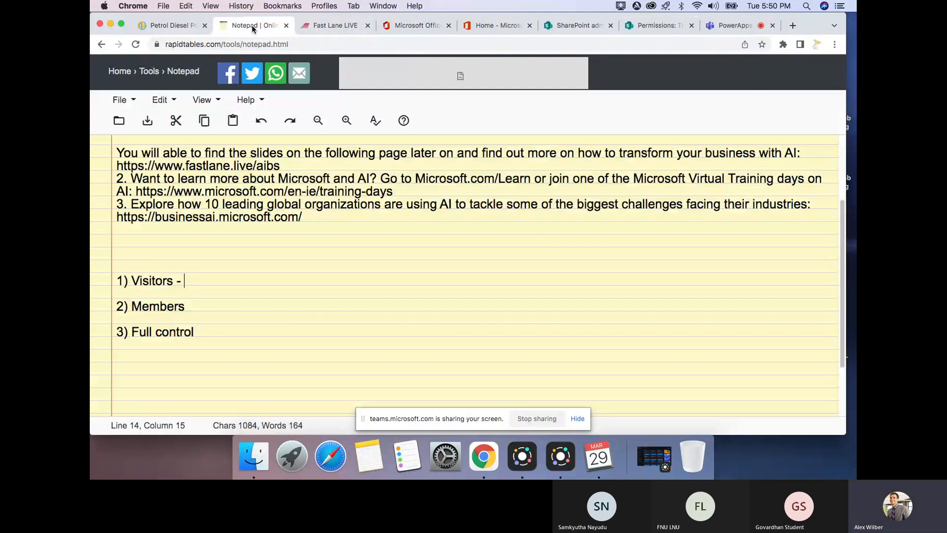
type("Just user can acce")
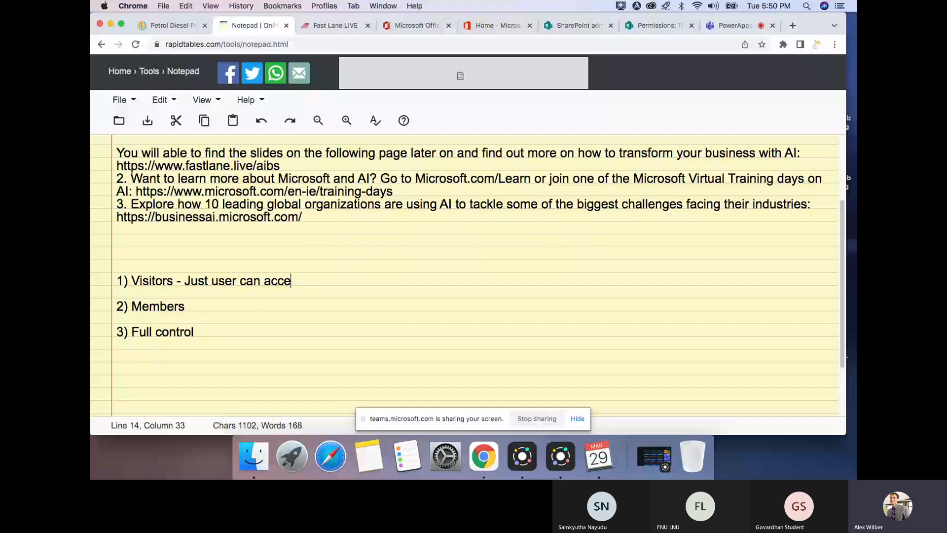
Switch to the Teams meeting and bring up the student's browser window with the Training 2022 site on the shared desktop
left_click(735, 26)
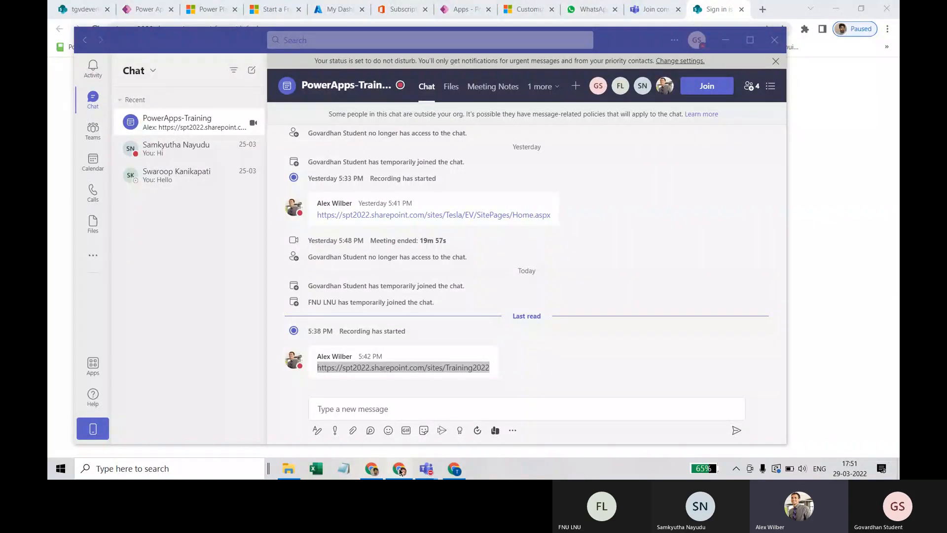
left_click(399, 469)
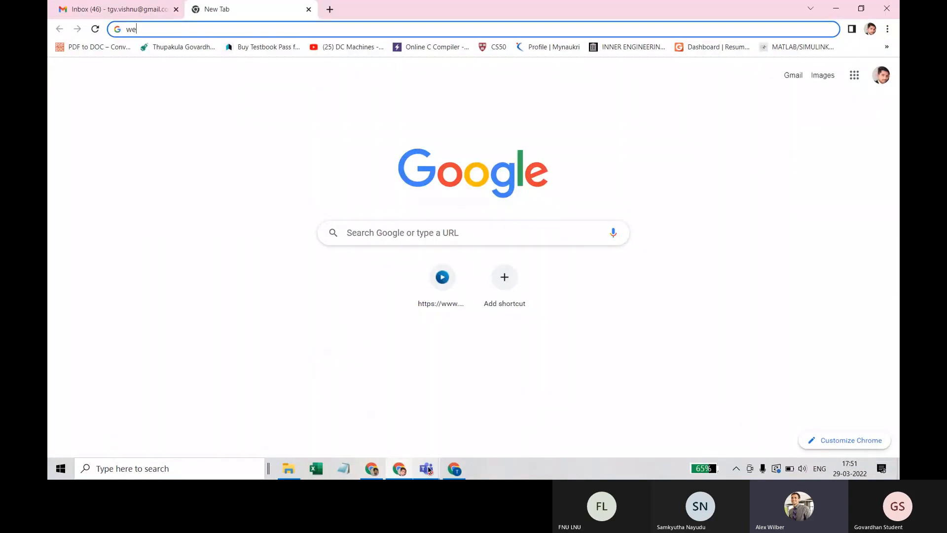
left_click(454, 468)
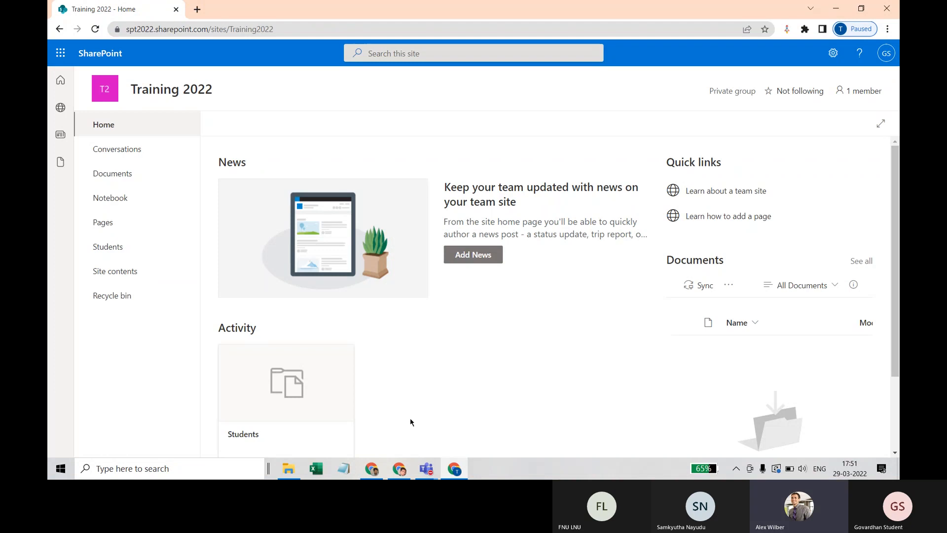
Reload the Training 2022 site as the student and open its site contents
left_click(95, 30)
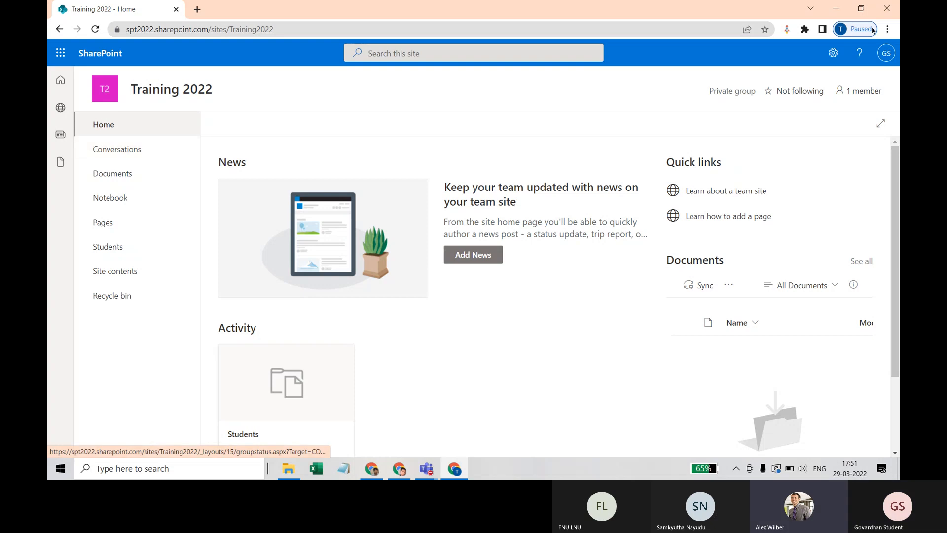
left_click(833, 54)
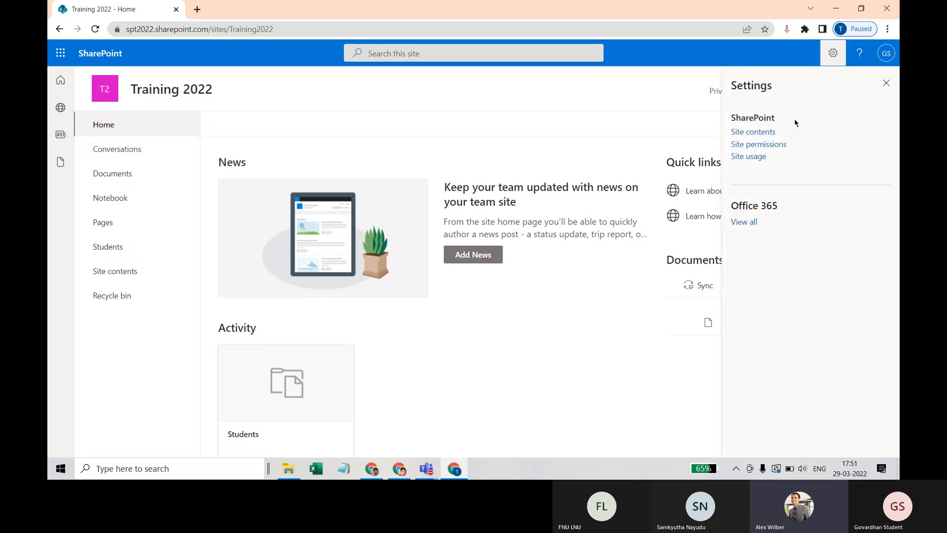
left_click(754, 134)
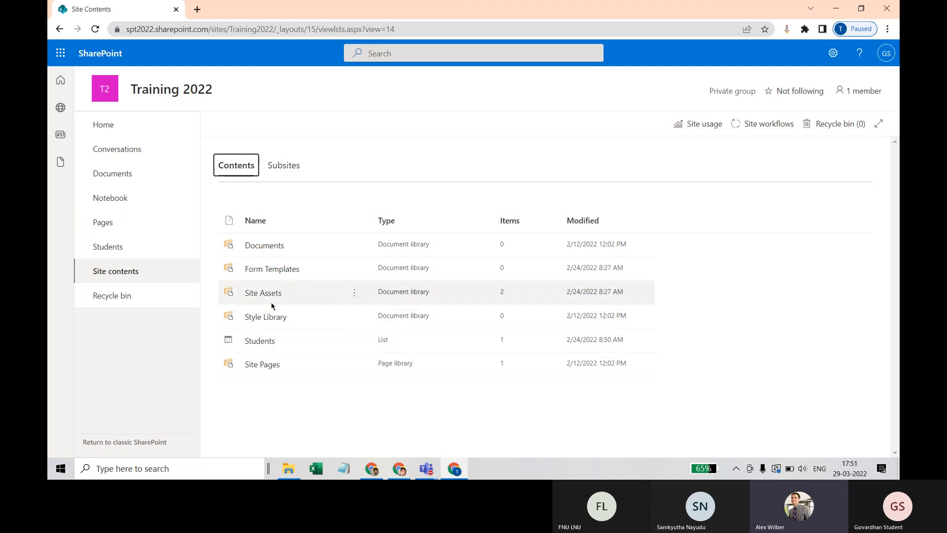
Check the options of the site contents items as the student and try to open the Students list's settings
left_click(360, 252)
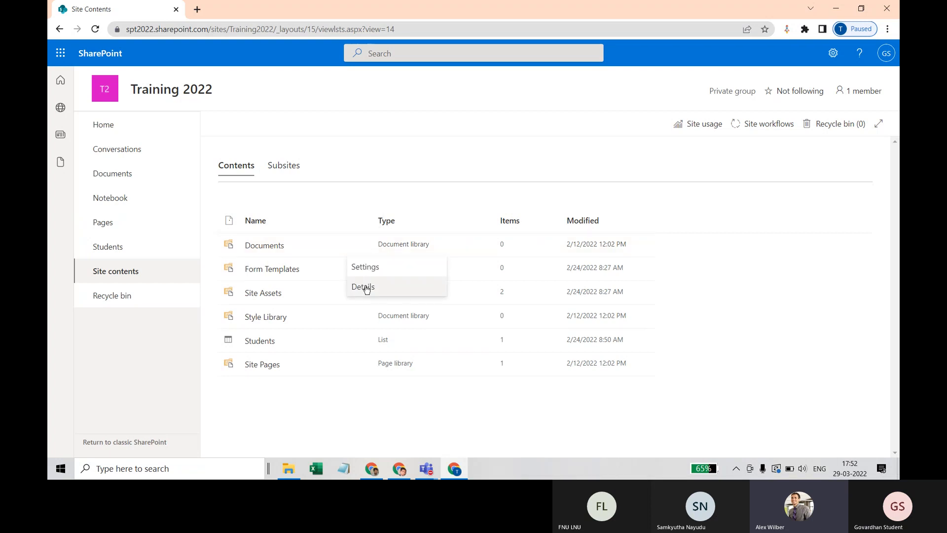
left_click(355, 344)
left_click(354, 366)
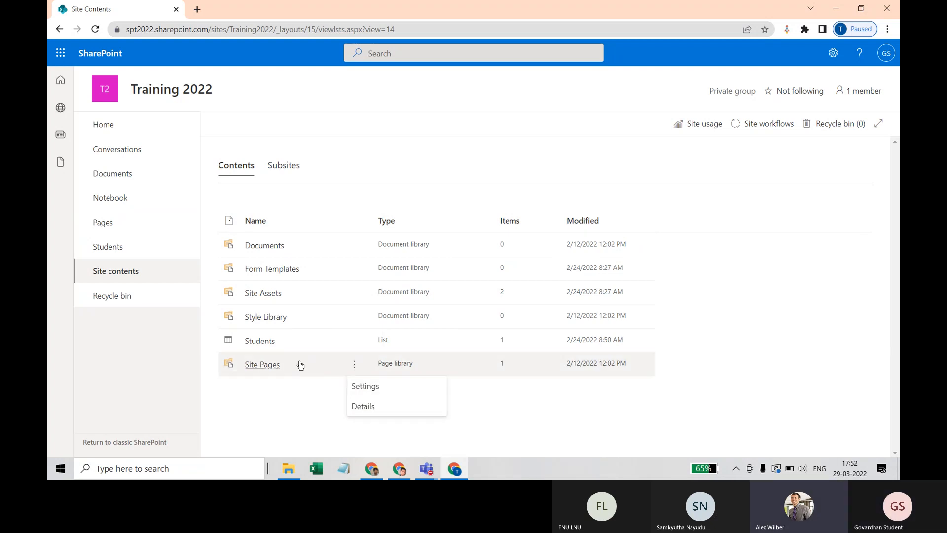
left_click(354, 341)
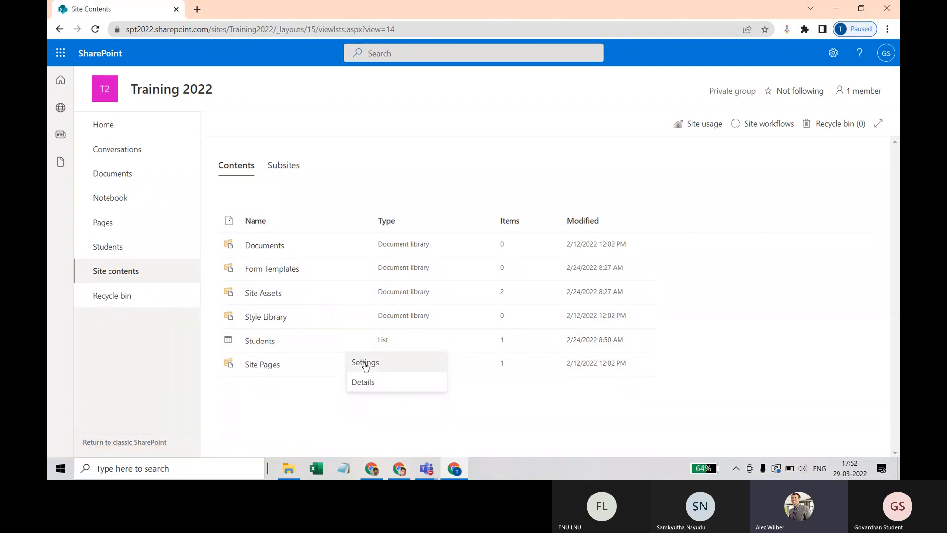
left_click(365, 363)
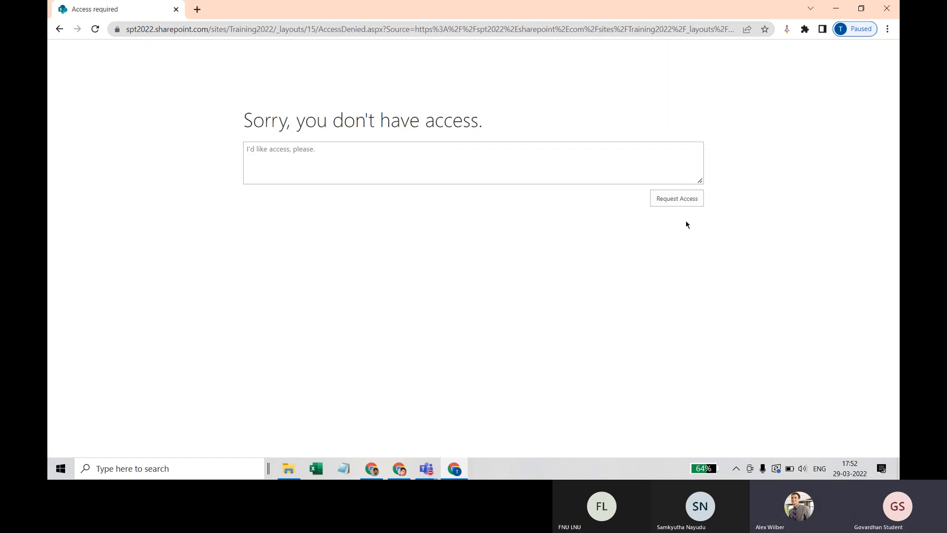
left_click(58, 29)
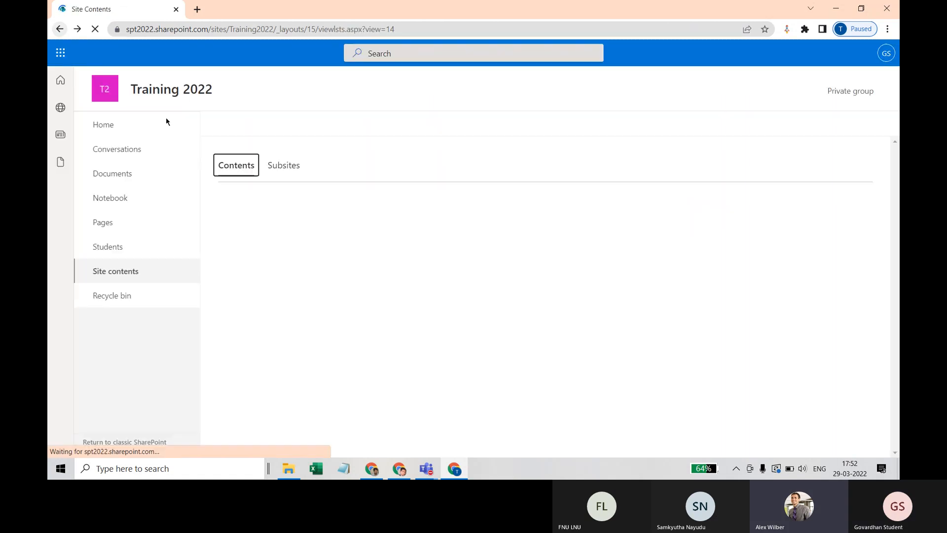
left_click(833, 52)
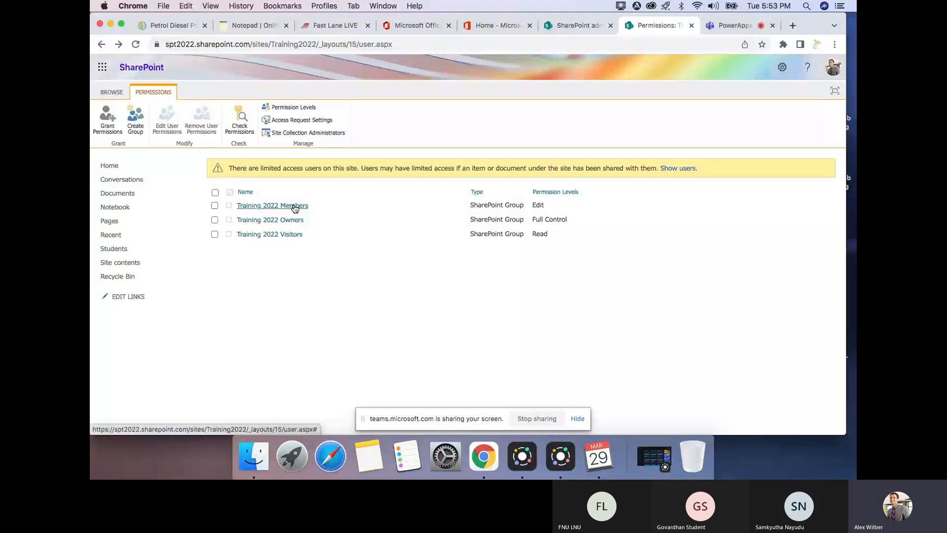
Add the second participant to the Training 2022 Members group, which has the Edit permission level
double_click(538, 205)
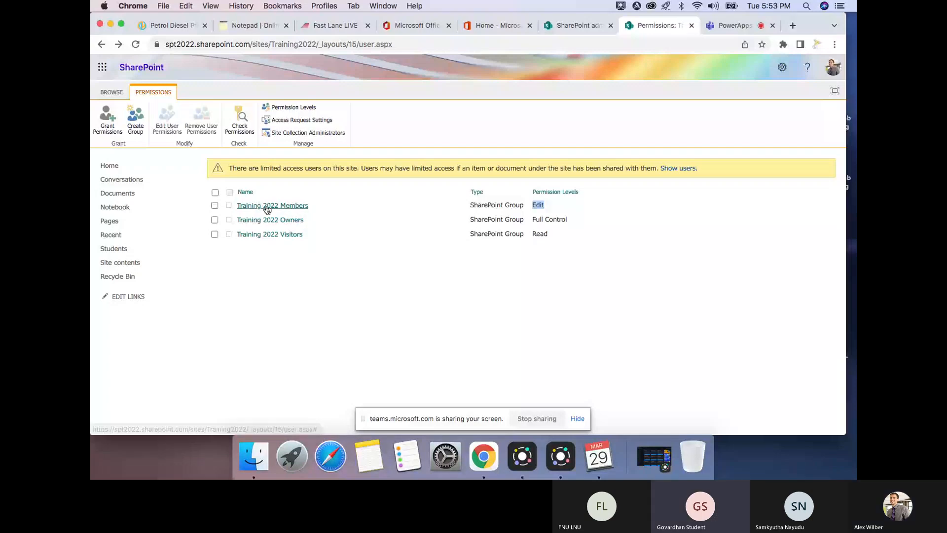
left_click(267, 207)
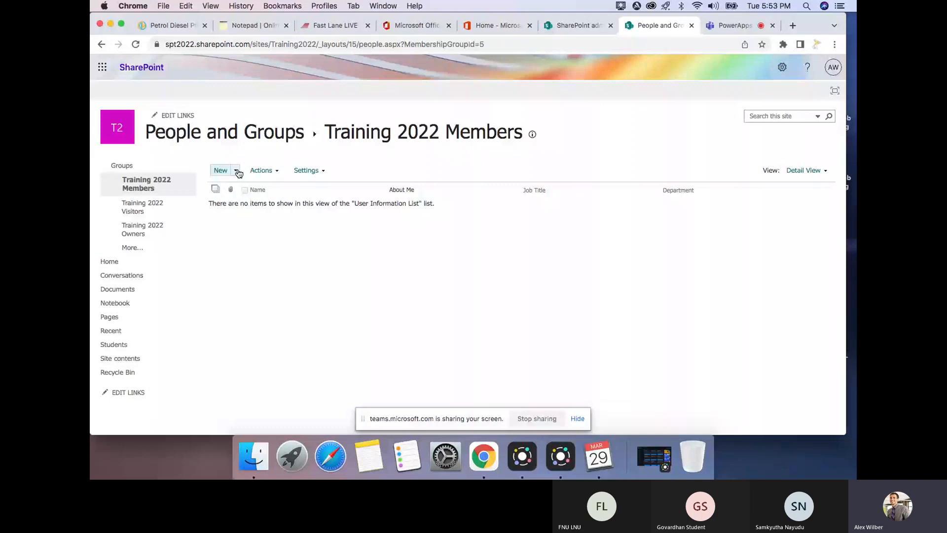
left_click(238, 172)
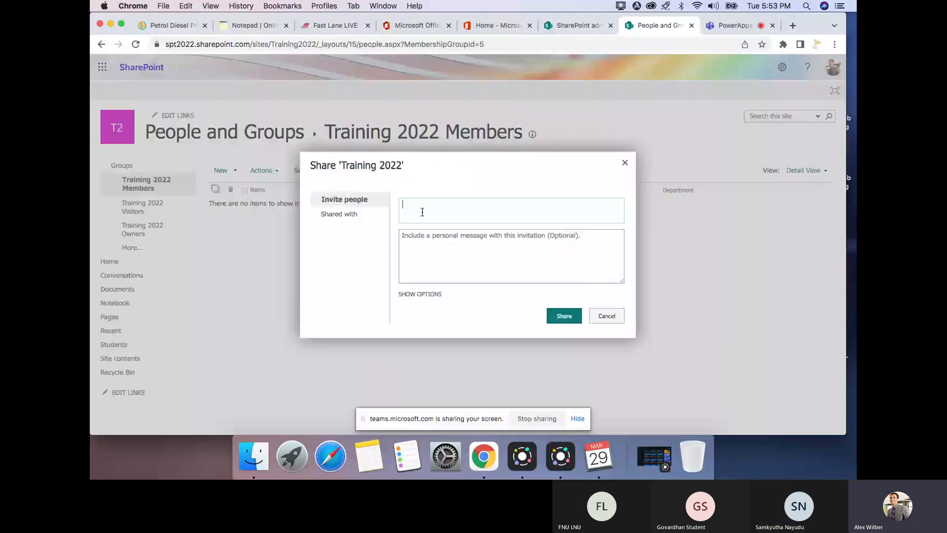
type("samyu")
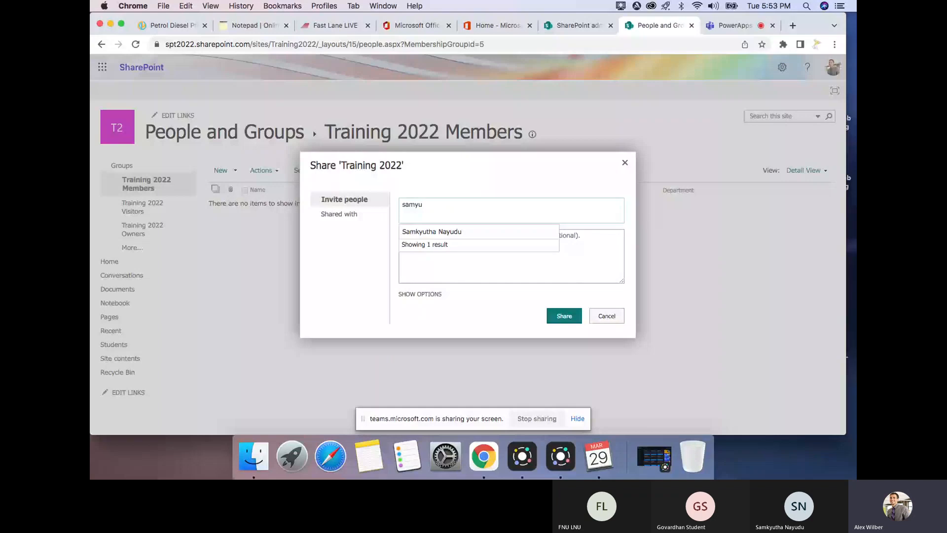
key("Return")
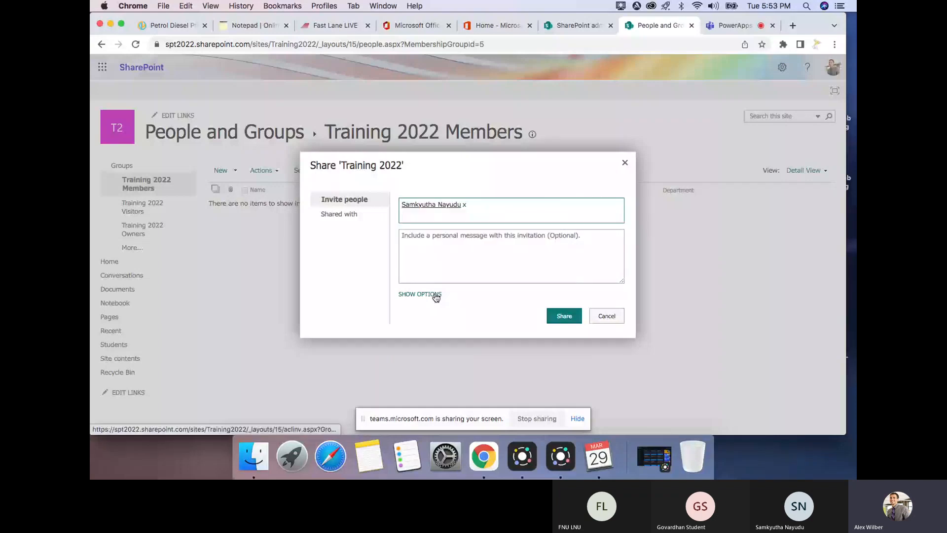
left_click(564, 315)
Stop sharing the screen in the Teams meeting and maximize the new member's browser window on the shared desktop
left_click(733, 25)
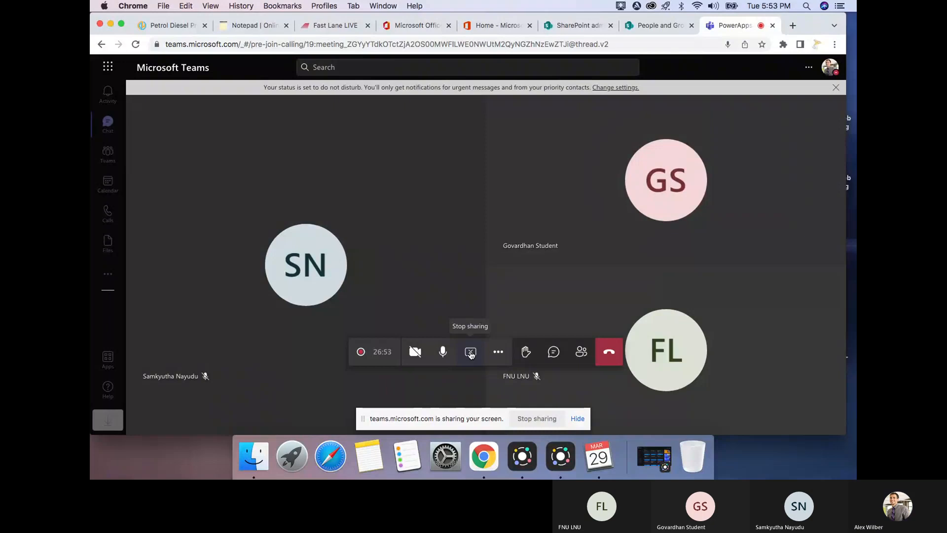
left_click(470, 352)
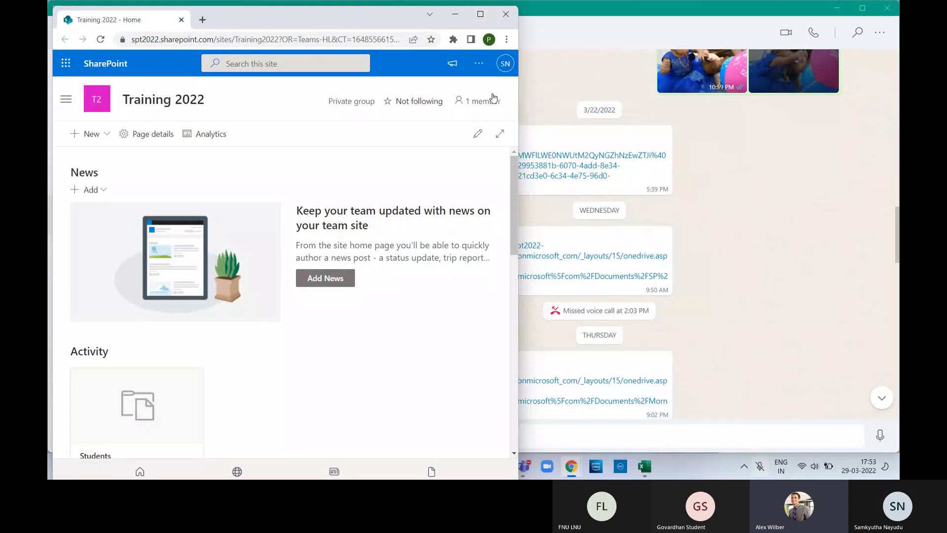
left_click(479, 14)
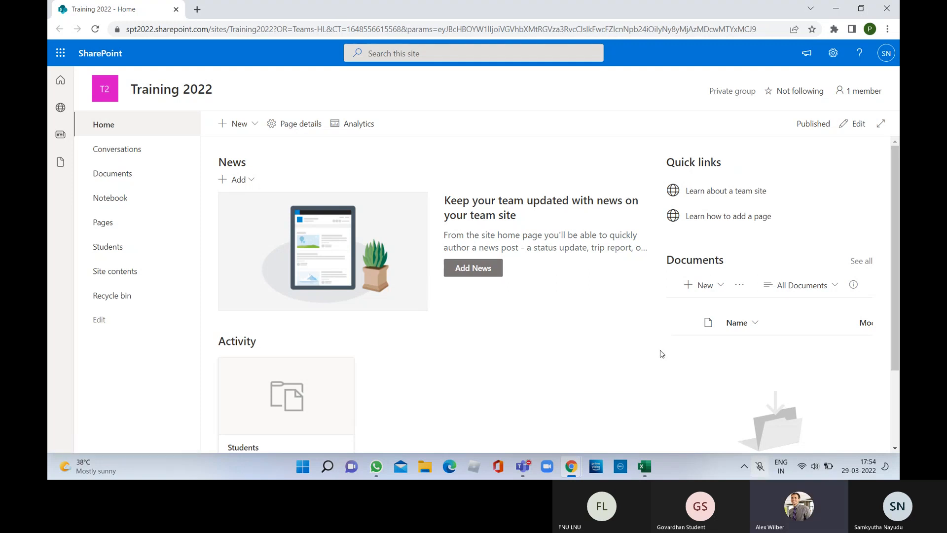
Open the Training 2022 site contents as the member and show which new items can be created there
left_click(833, 55)
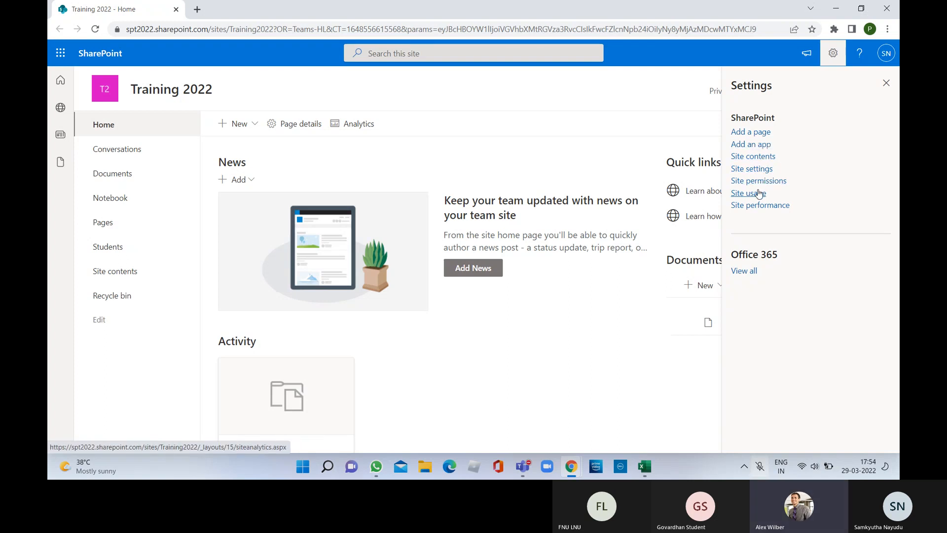
left_click(748, 158)
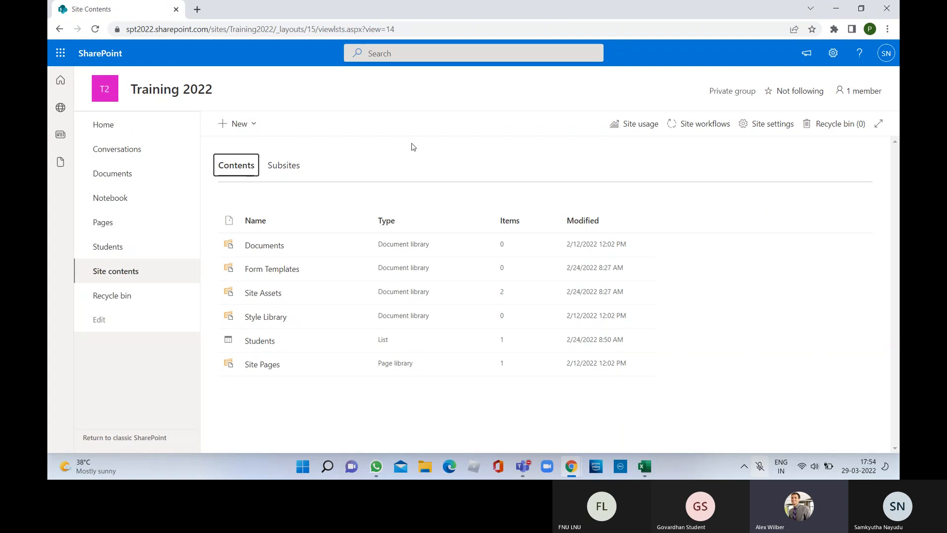
left_click(234, 128)
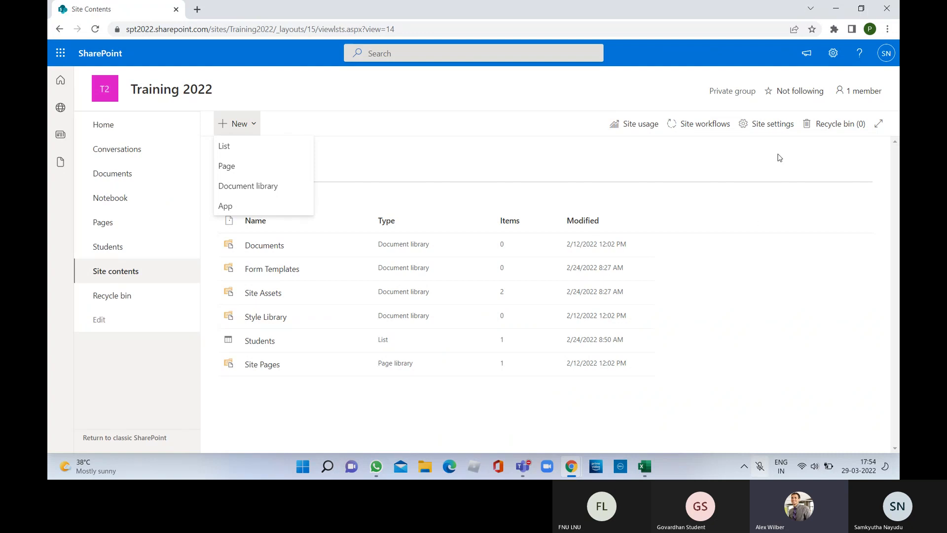
Open the site settings page as the member and end the member's screen sharing in the Teams meeting
left_click(833, 53)
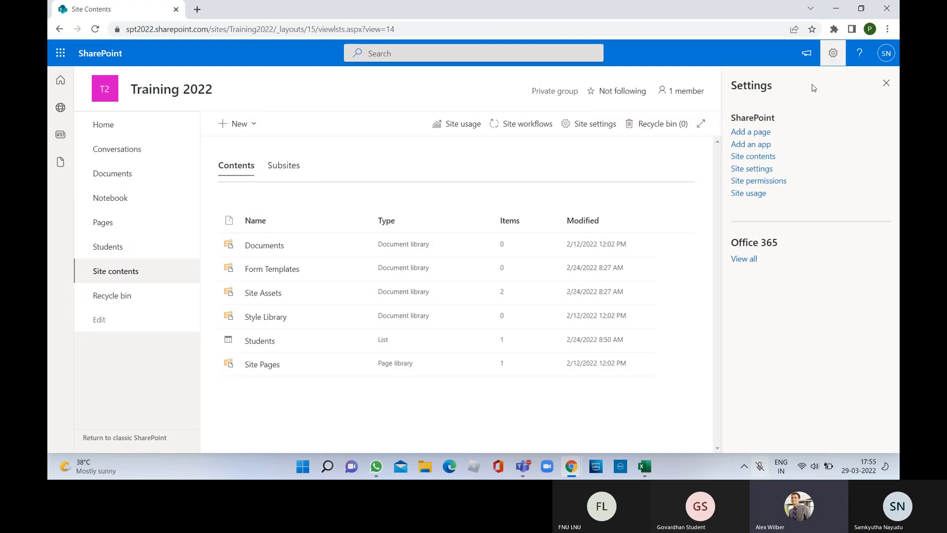
left_click(749, 169)
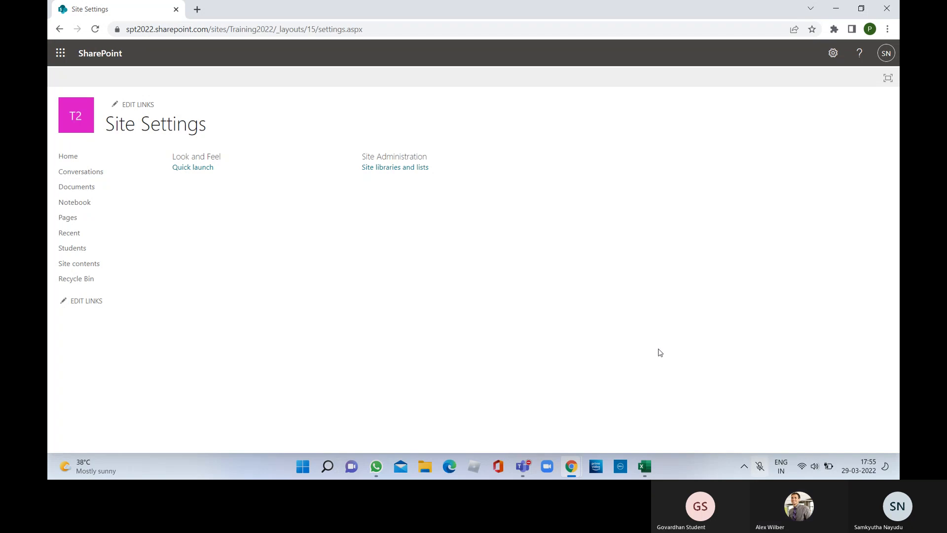
left_click(759, 396)
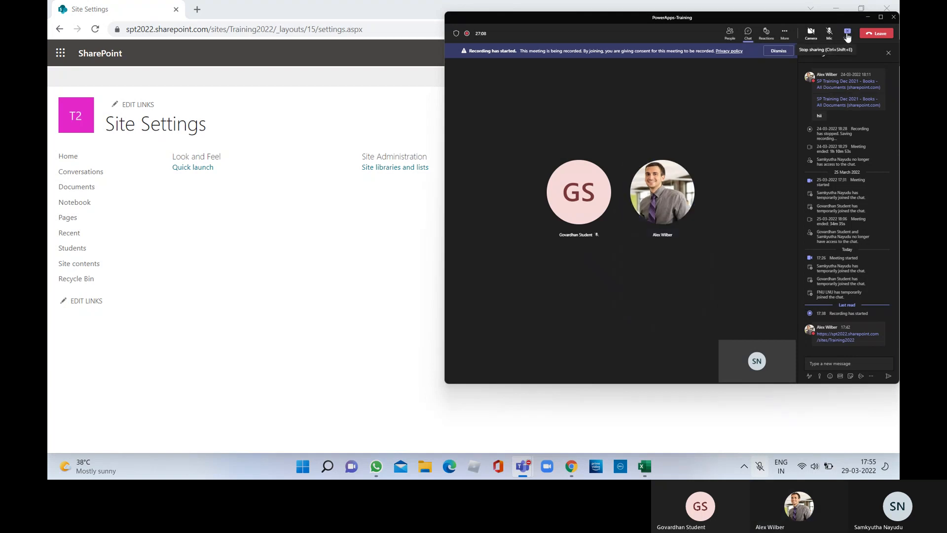
left_click(847, 33)
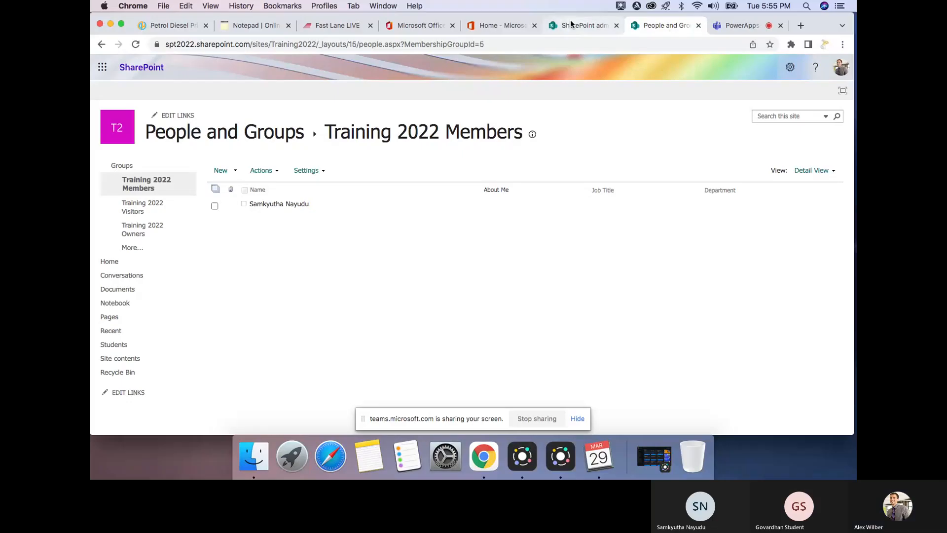
Return to the site's permissions page and remove the student account from the Training 2022 Visitors group
left_click(562, 26)
left_click(668, 25)
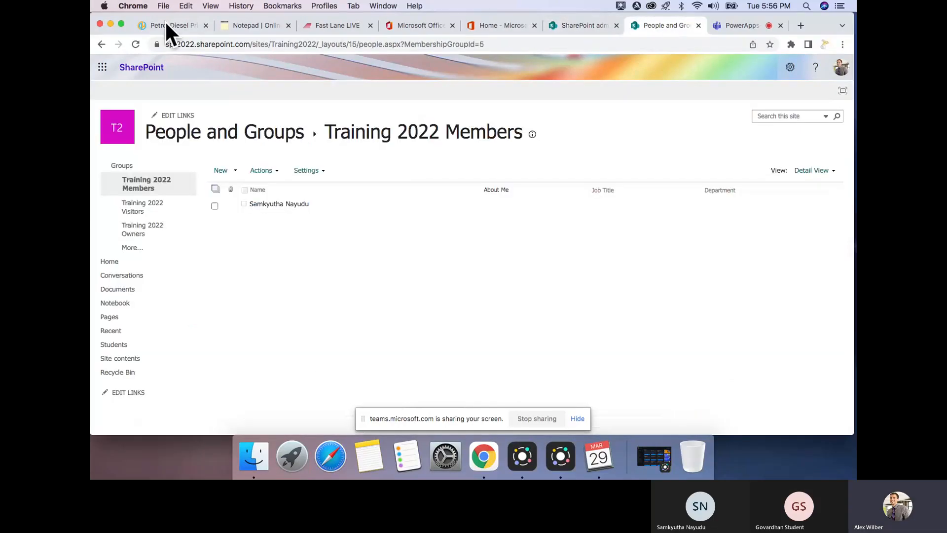
left_click(99, 45)
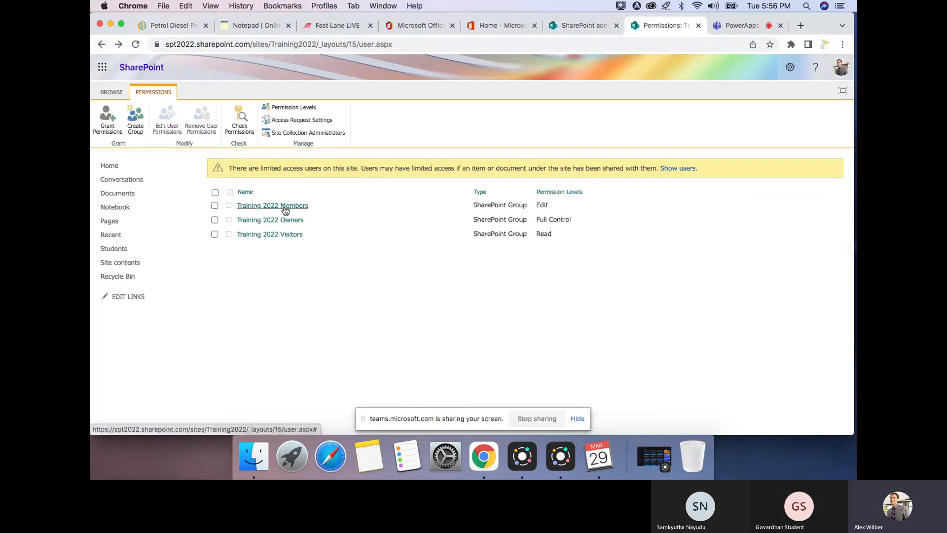
left_click(262, 236)
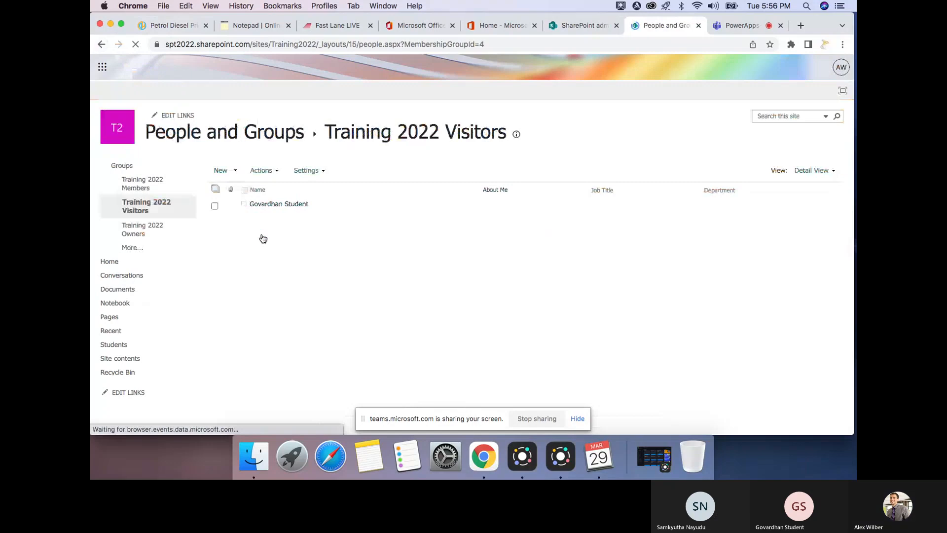
left_click(214, 206)
left_click(263, 170)
left_click(350, 237)
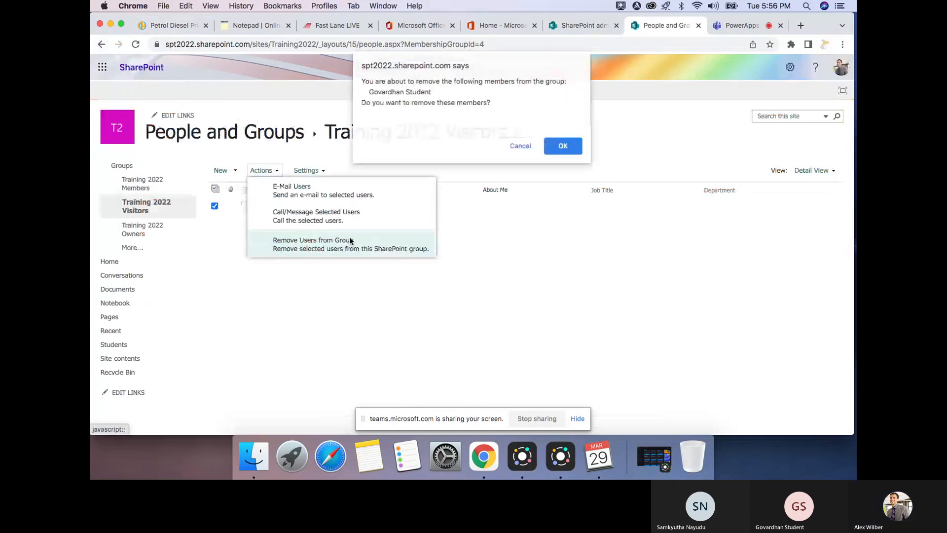
key("Return")
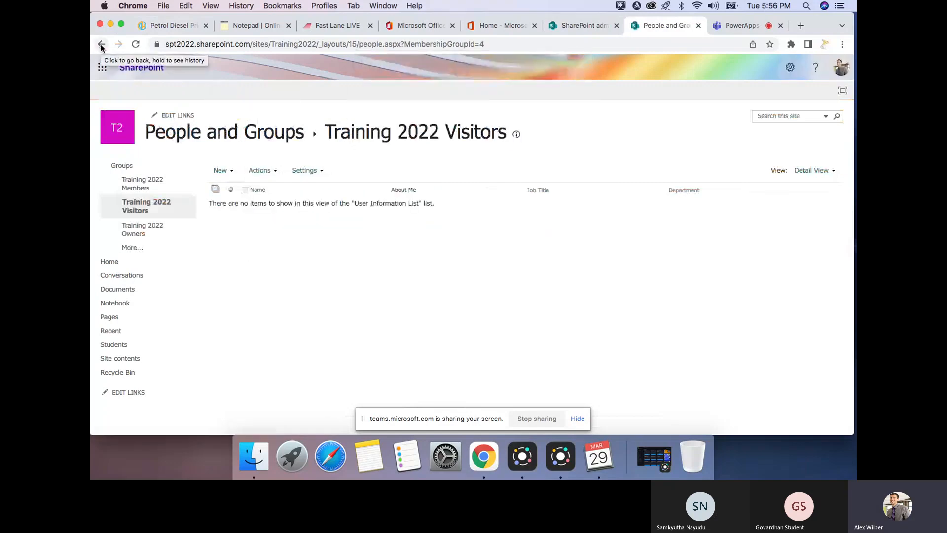
Look at the Training 2022 Owners group and point out its Full Control level on the permissions page
left_click(101, 45)
left_click(101, 46)
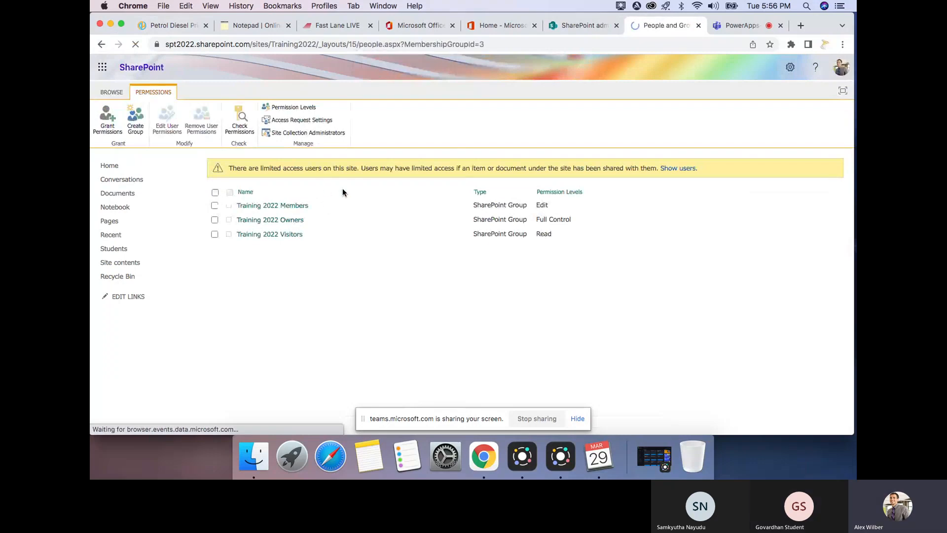
left_click(235, 170)
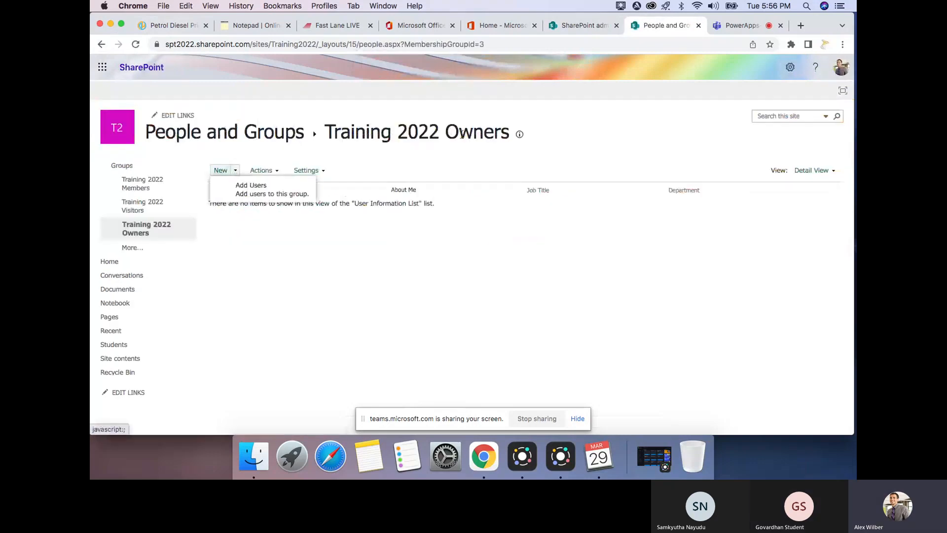
triple_click(326, 132)
left_click(100, 44)
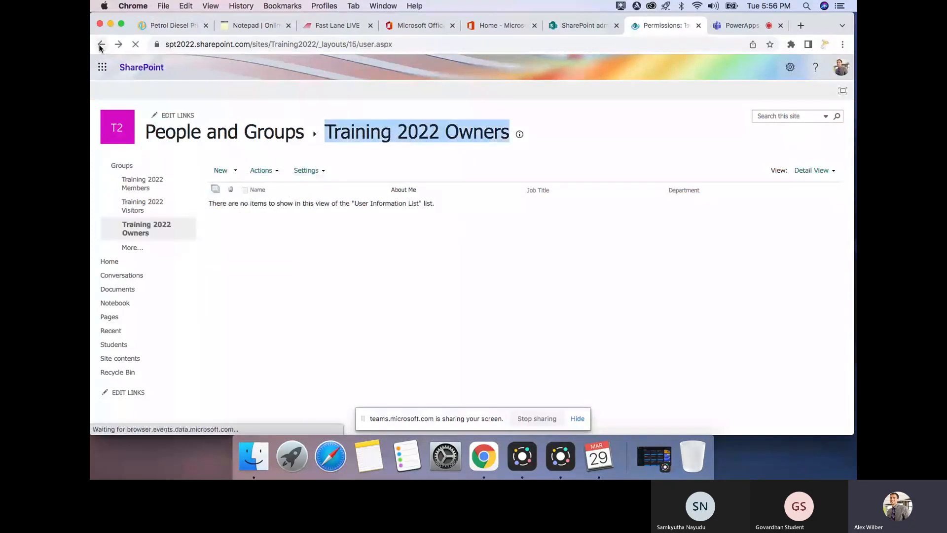
left_click_drag(536, 219, 575, 220)
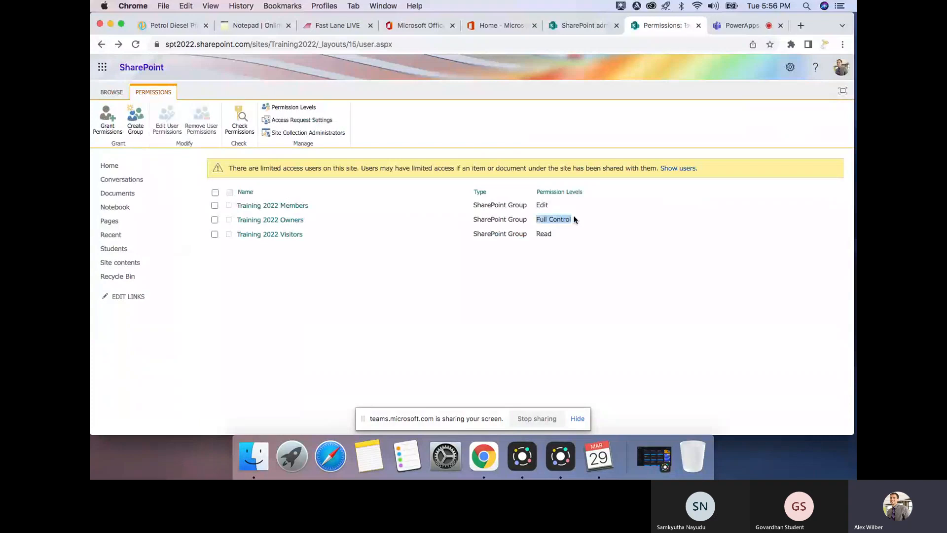
Add the student account to the Training 2022 Owners group without sending an email invitation
left_click(267, 222)
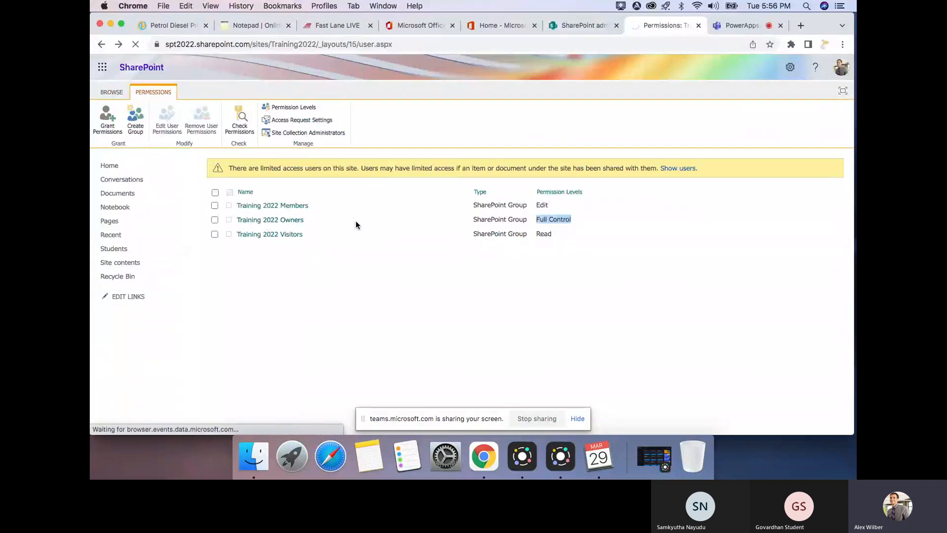
left_click(236, 171)
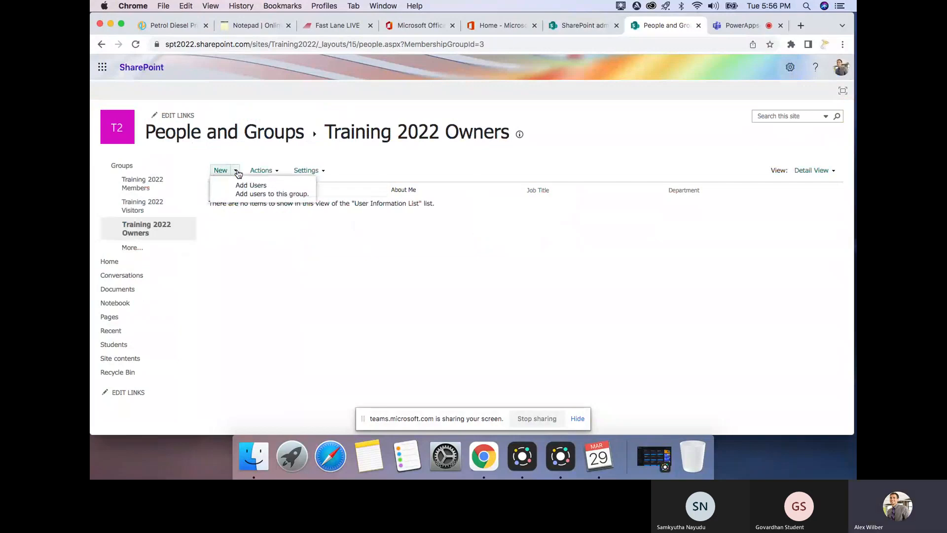
left_click(251, 186)
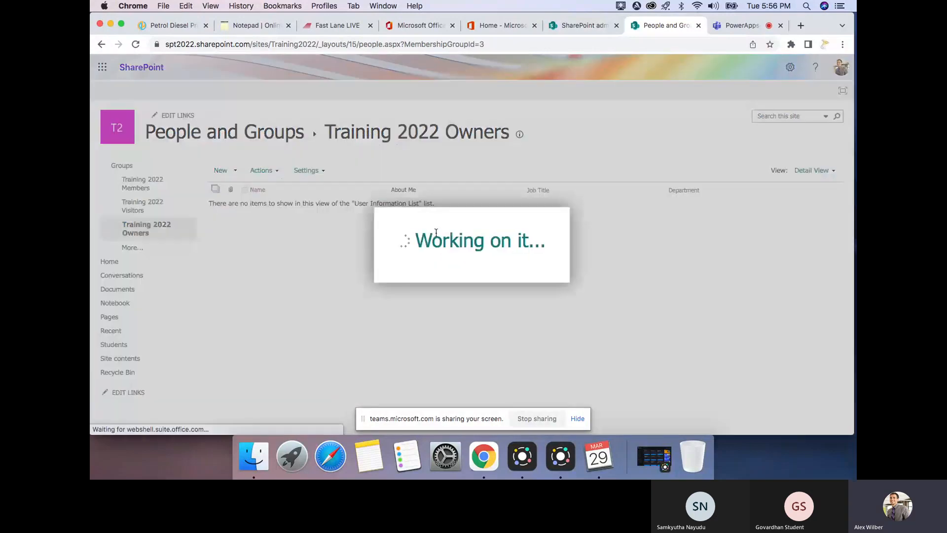
left_click(418, 214)
type("go")
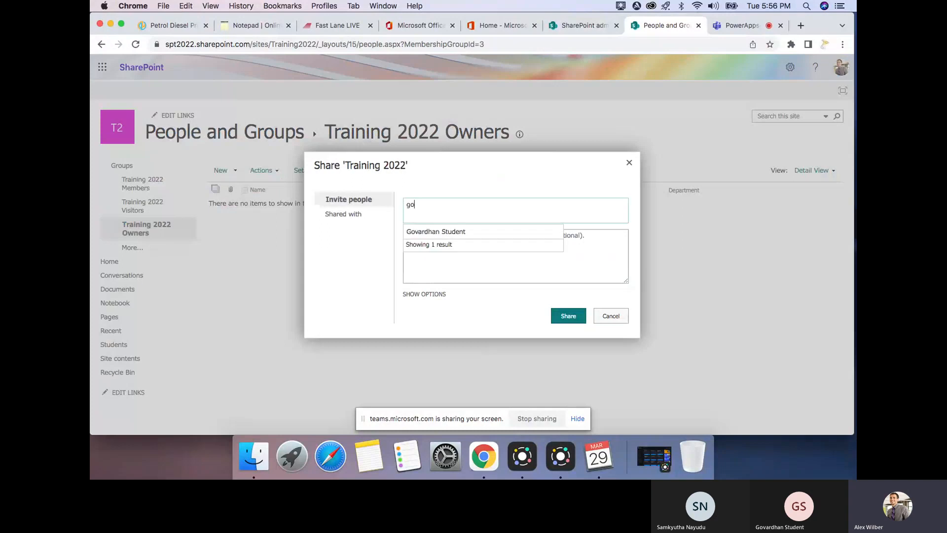
left_click(450, 232)
left_click(436, 295)
left_click(407, 301)
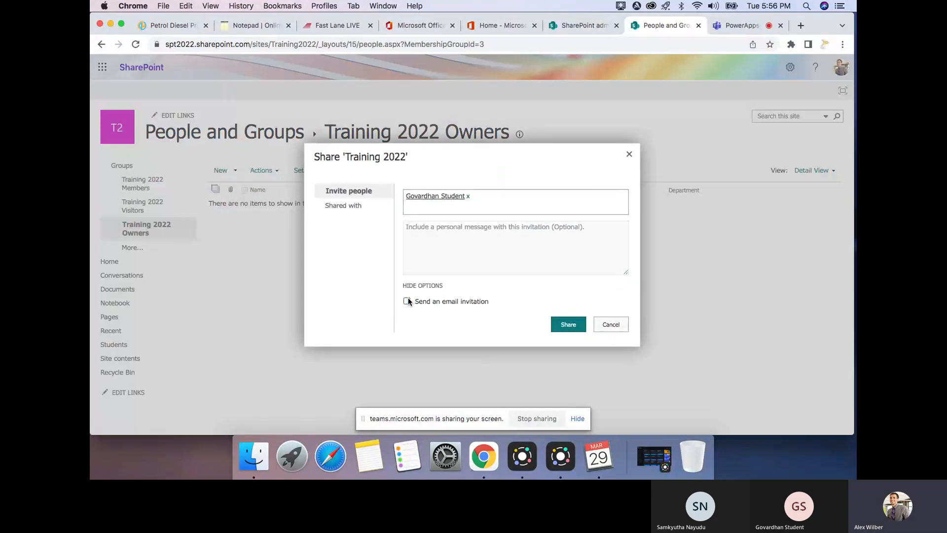
left_click(568, 325)
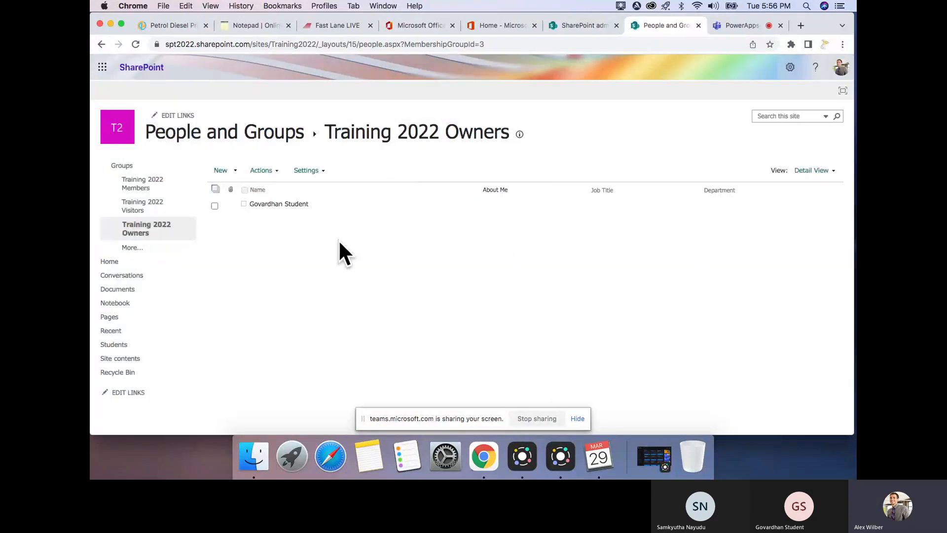
Return to the site's permissions page and stop the organizer's screen sharing in the Teams meeting
left_click(102, 45)
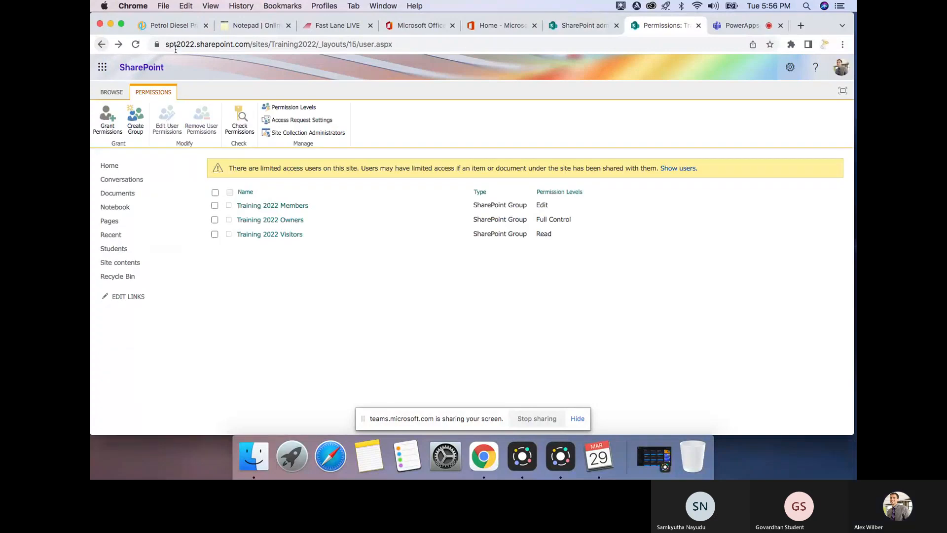
left_click(730, 23)
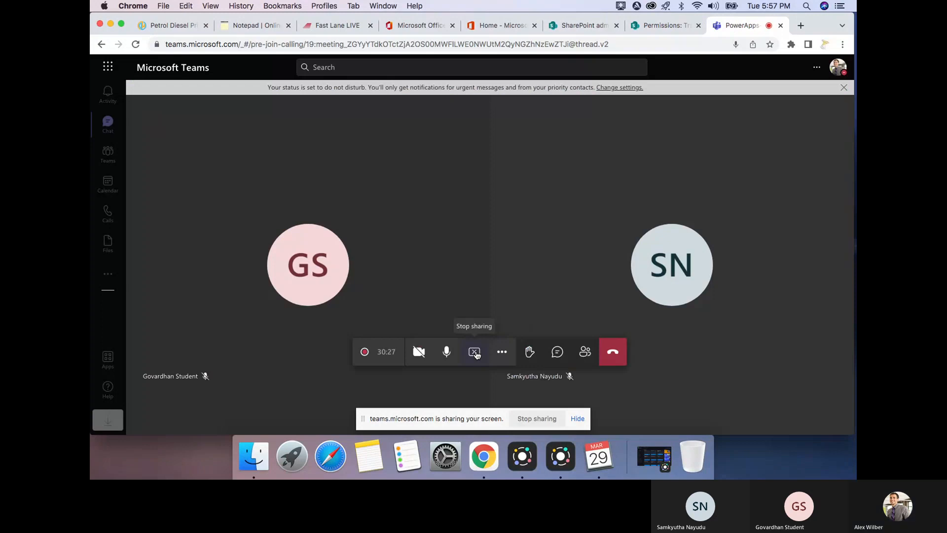
left_click(475, 353)
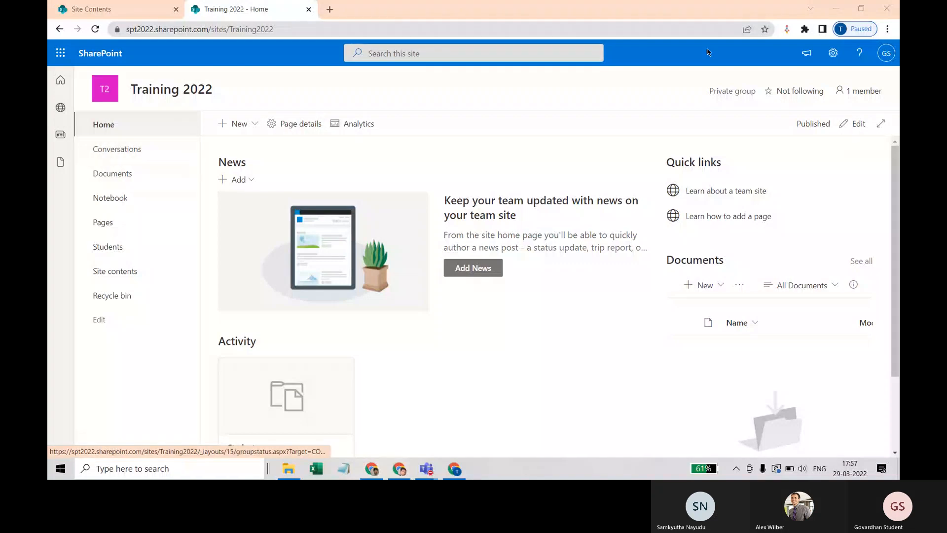
Show the settings options available to the owner on the Training 2022 home page and reload the page
left_click(833, 53)
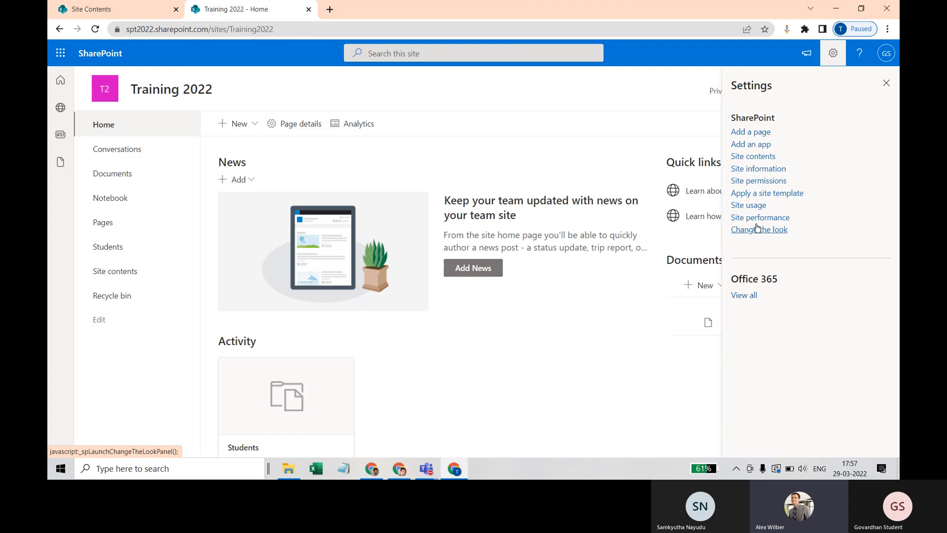
left_click(95, 29)
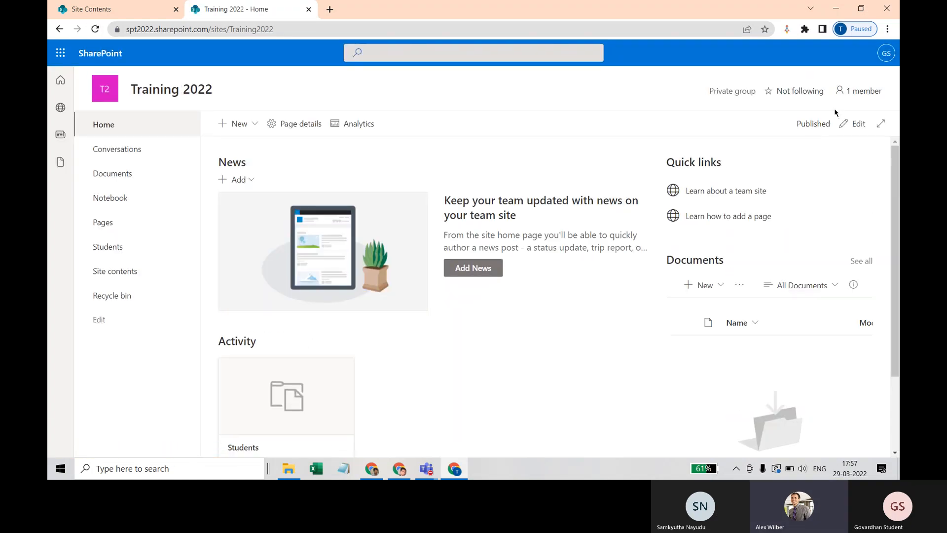
scroll(740, 169, "down", 1)
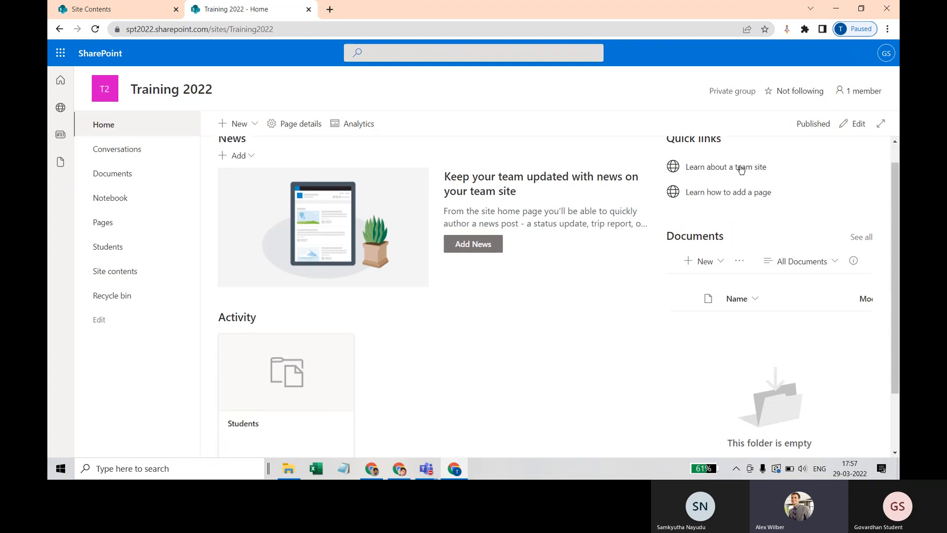
scroll(641, 137, "up", 1)
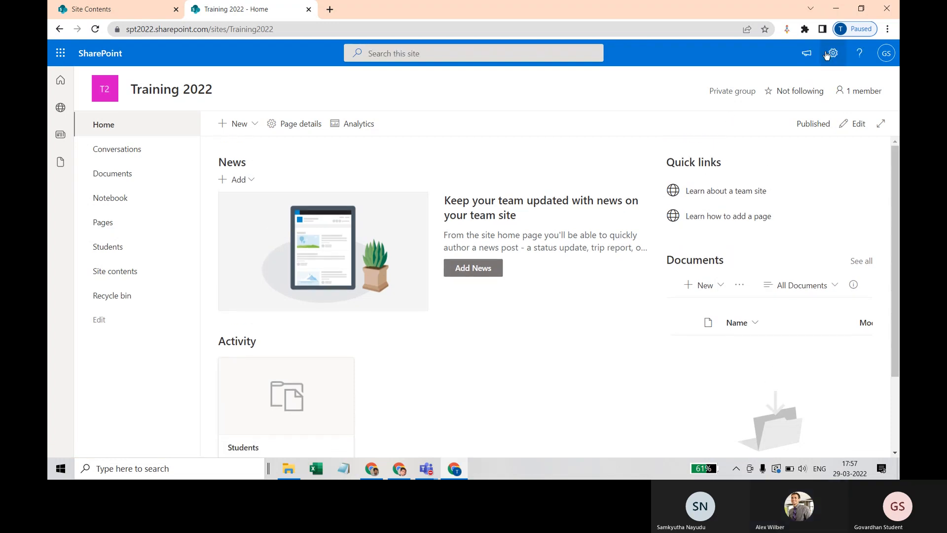
Show which new items the owner can create in the Training 2022 site contents, and open the site settings page
left_click(833, 55)
left_click(753, 157)
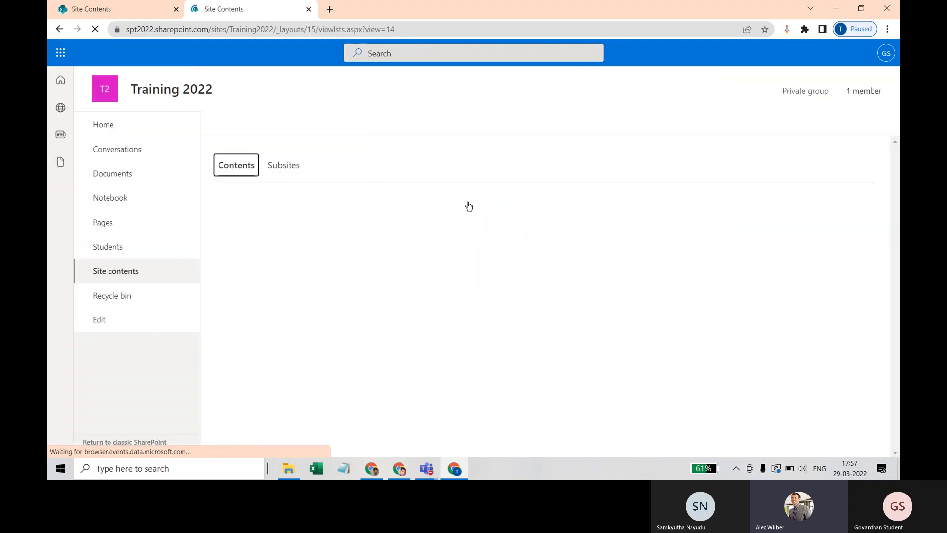
left_click(247, 134)
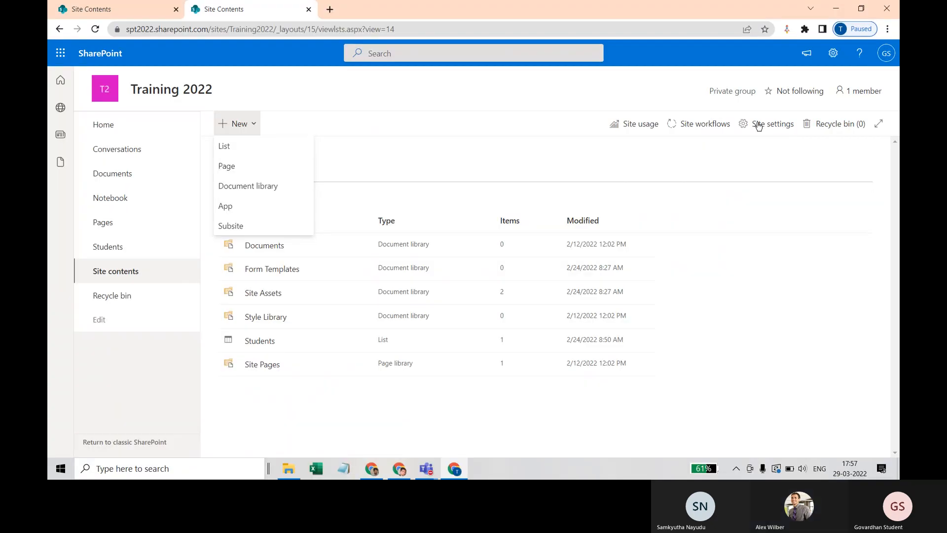
left_click(758, 126)
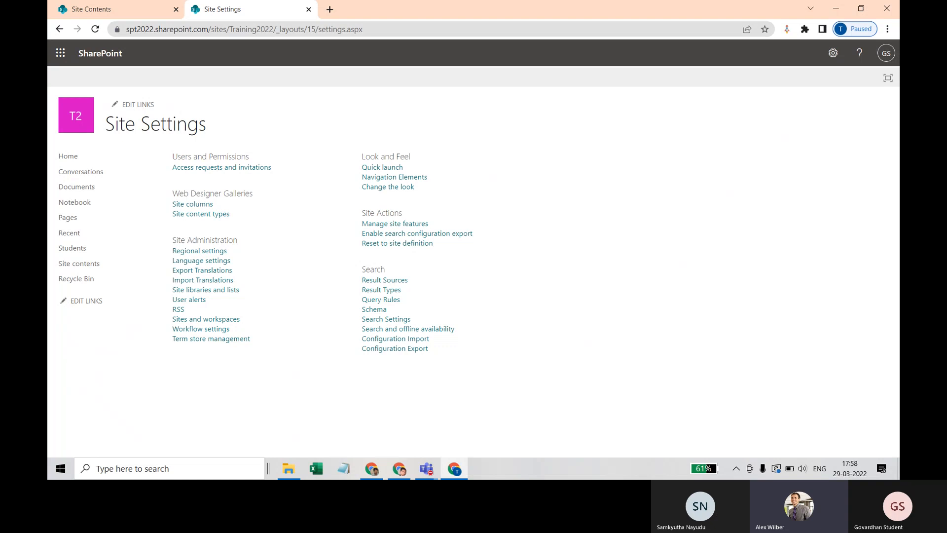
Admit the guest waiting in the lobby to the Teams meeting and minimize the meeting window
mouse_move(291, 473)
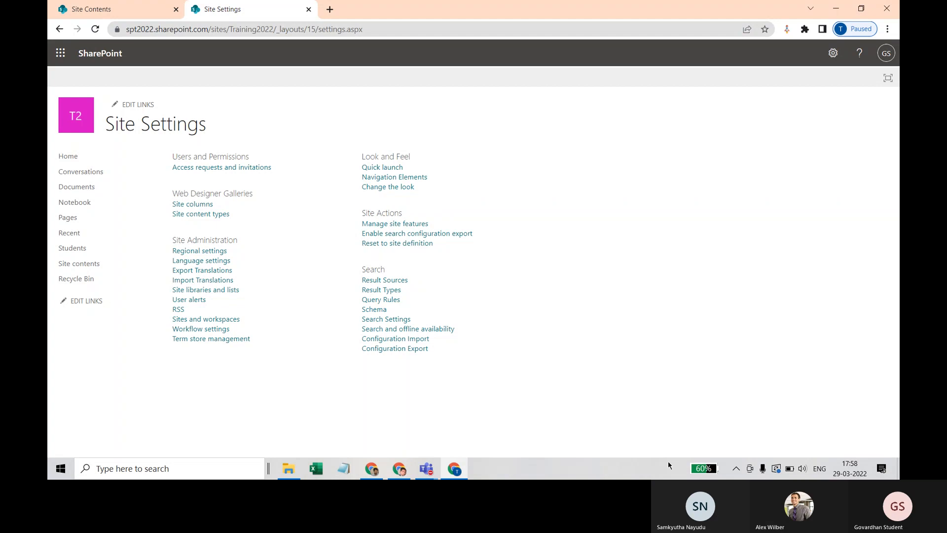
left_click(427, 469)
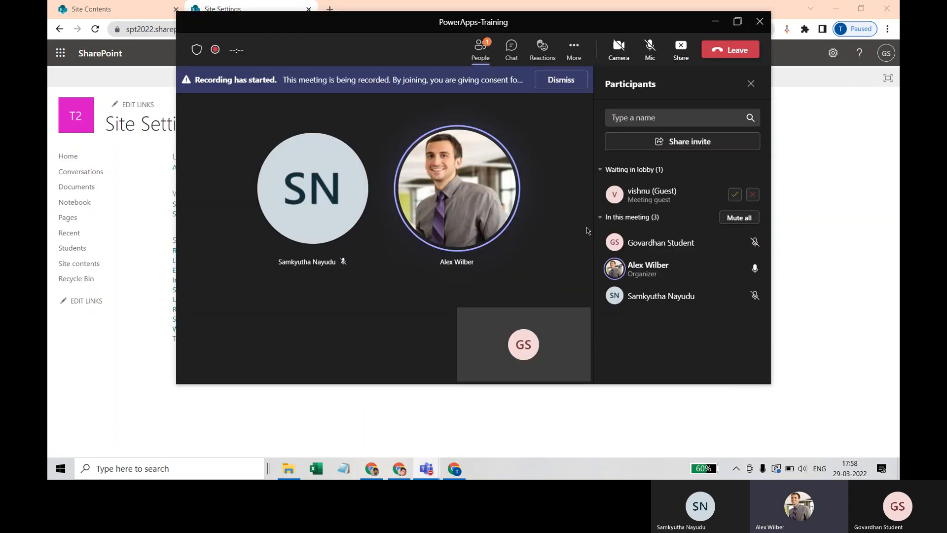
left_click(735, 194)
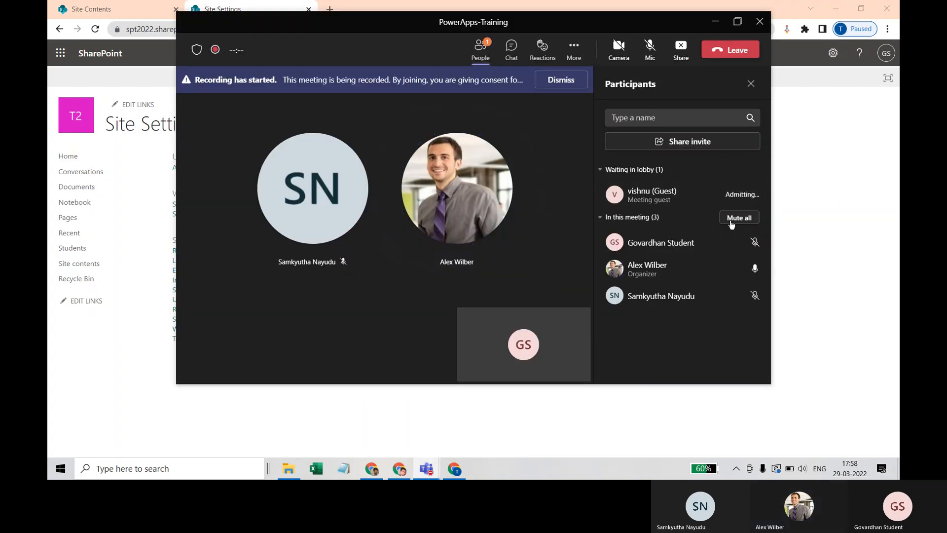
left_click(715, 22)
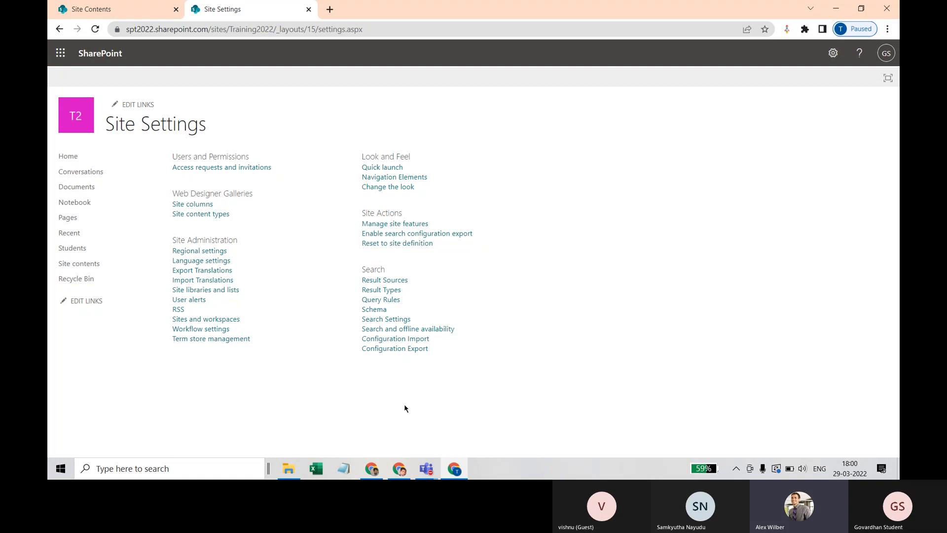
Bring the PowerApps-Training meeting window back to the front, ahead of the Teams chat window
mouse_move(426, 468)
left_click(429, 407)
left_click(431, 469)
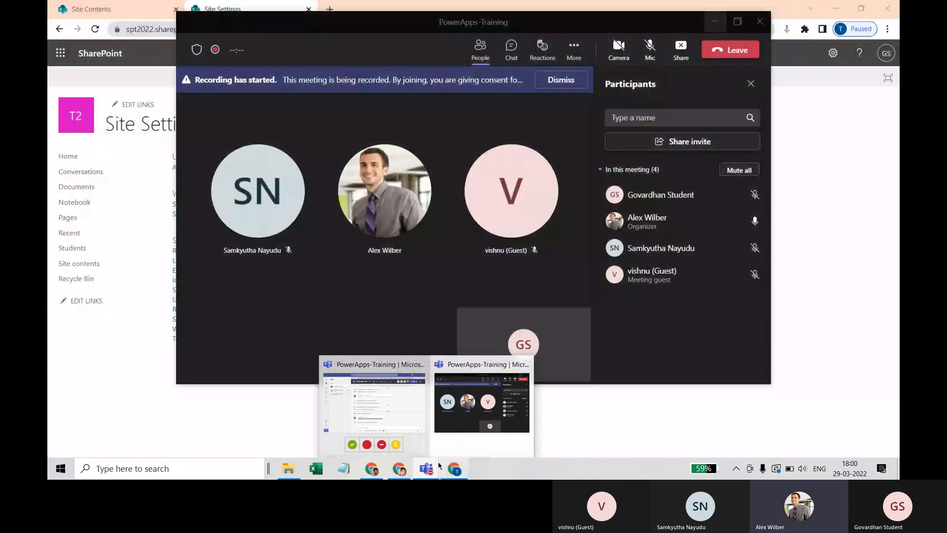
left_click(462, 412)
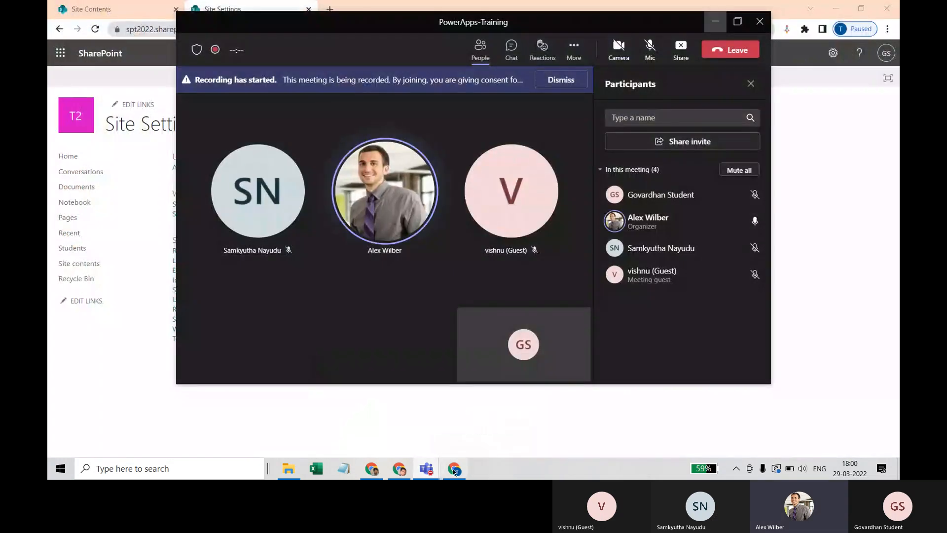
left_click(427, 468)
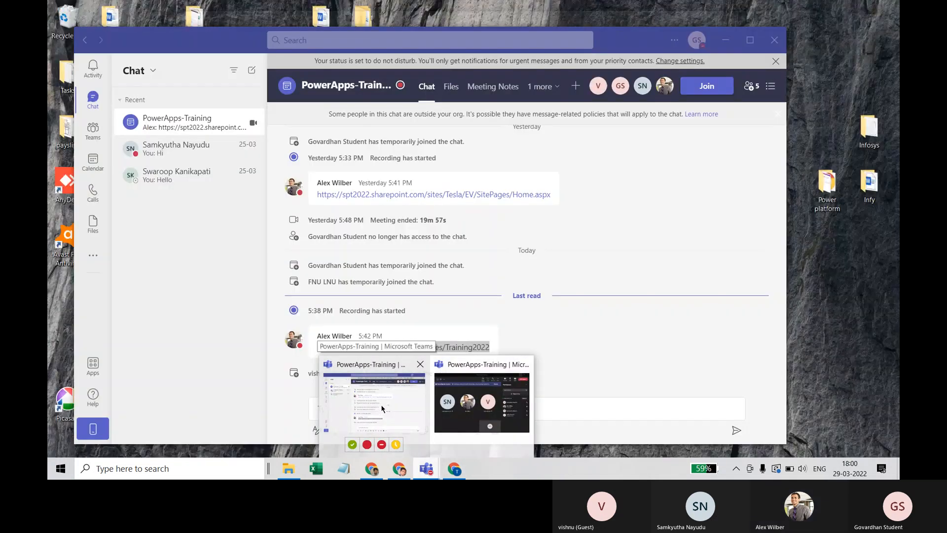
left_click(378, 407)
left_click(428, 470)
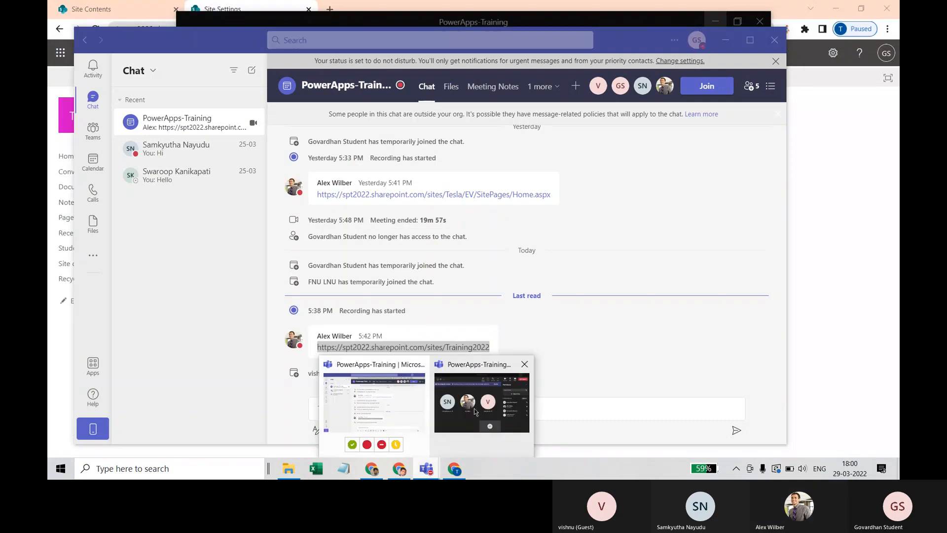
left_click(476, 409)
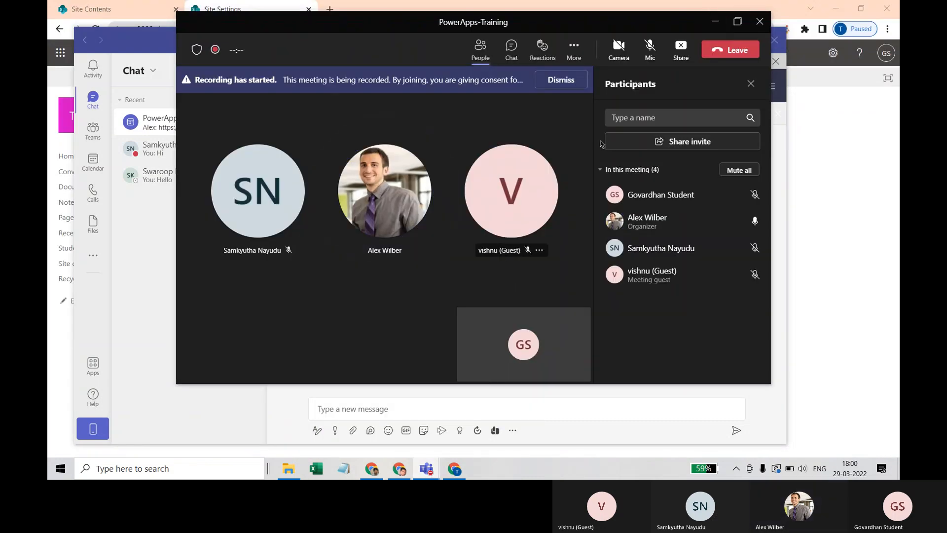
Maximize the meeting window, unmute the student's microphone and end the student's screen sharing
left_click(737, 22)
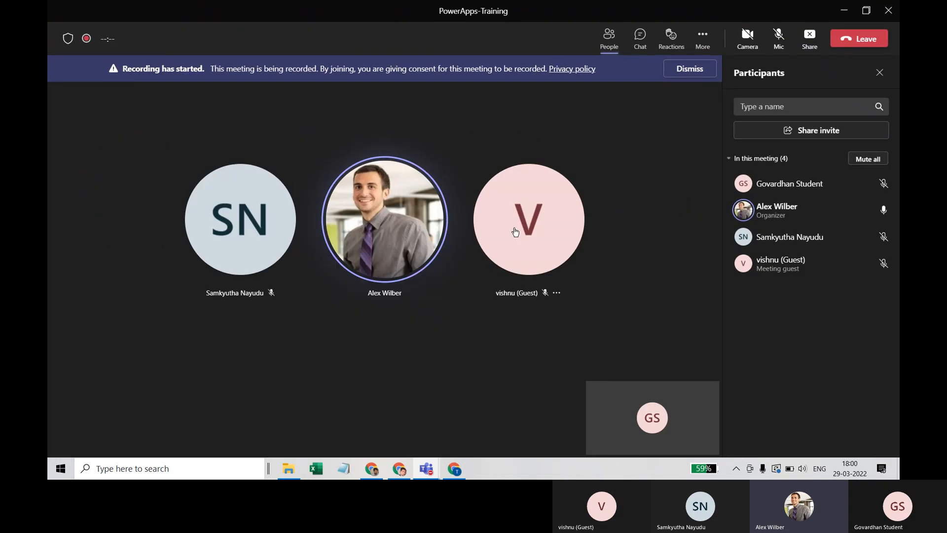
left_click(779, 35)
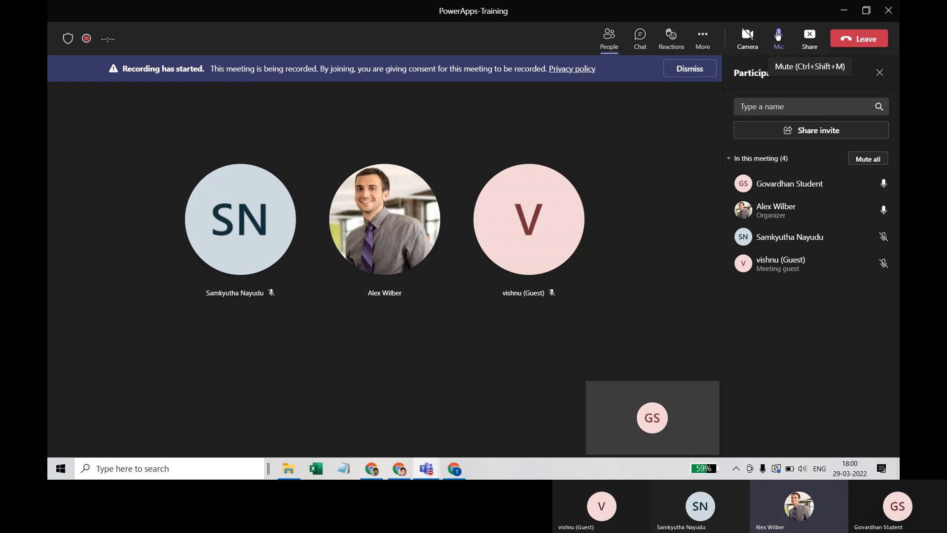
left_click(809, 35)
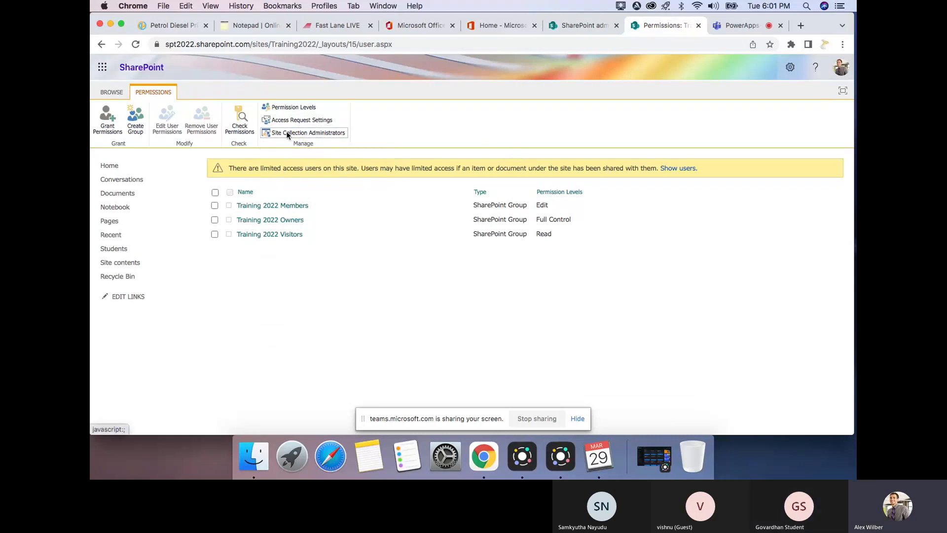
Examine who is listed as a Site Collection Administrator for Training 2022 and close the dialog without changes
left_click(320, 135)
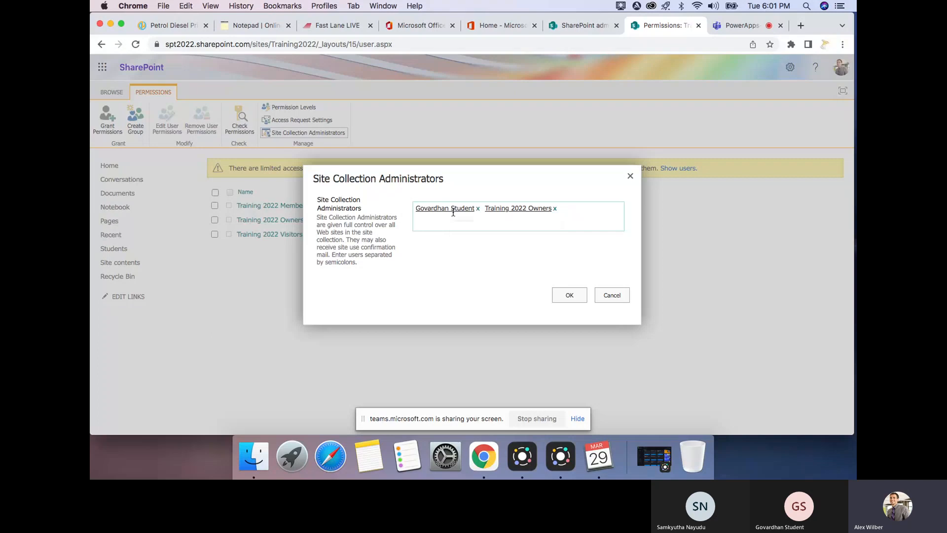
left_click(612, 294)
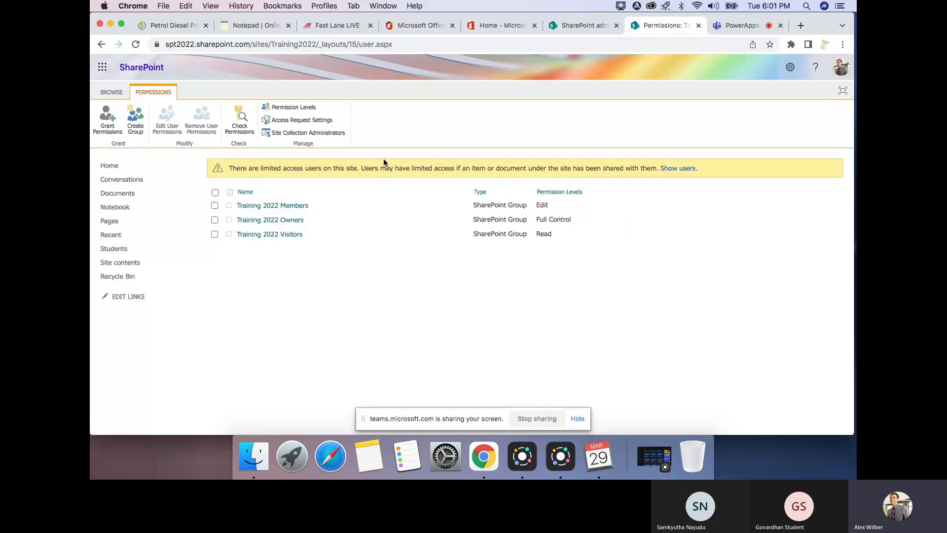
left_click(322, 133)
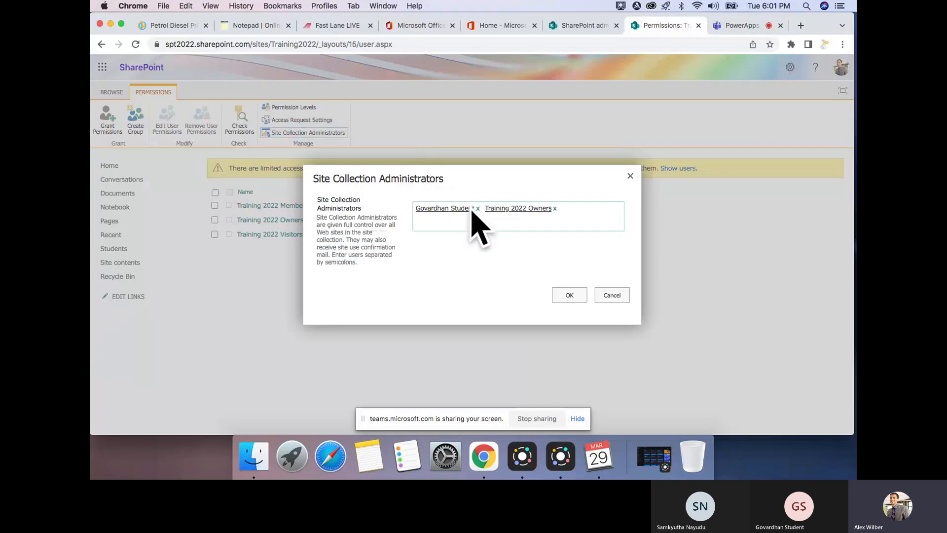
left_click(612, 296)
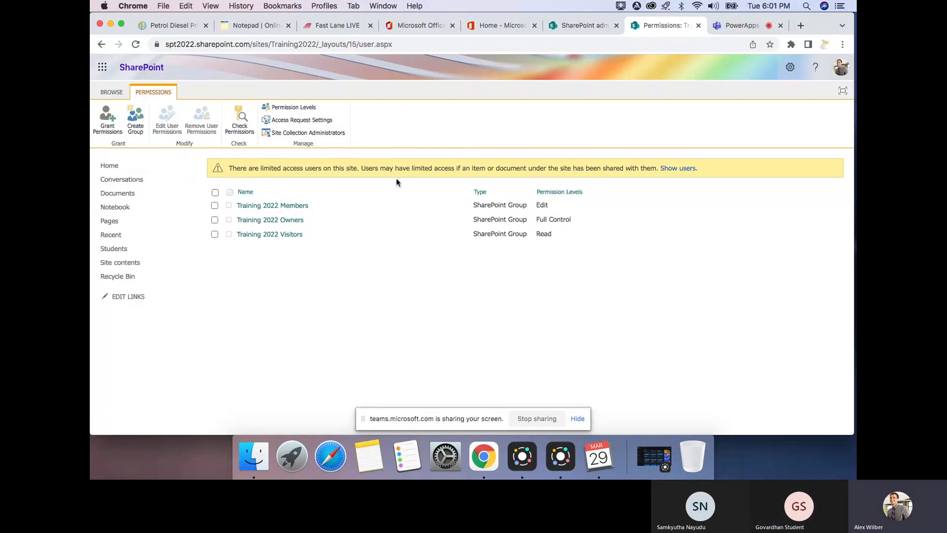
Switch to the online notepad and add the line "4) SIte Collection admin" below the Full control note
left_click(246, 26)
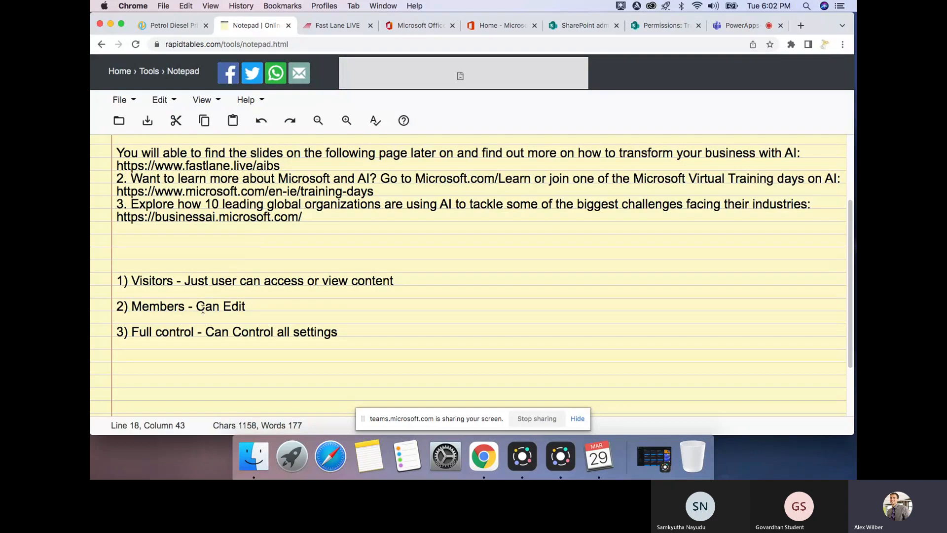
key("Return")
key("Return")
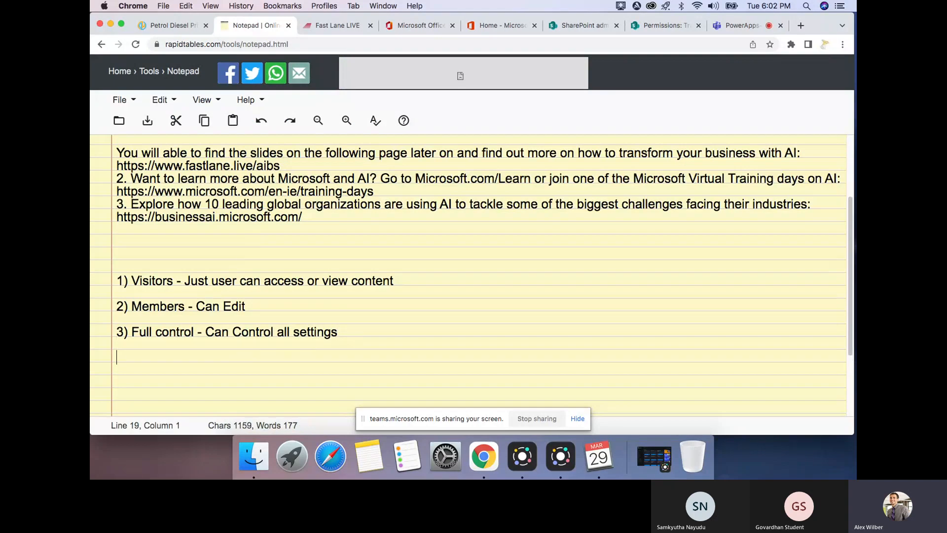
type("4) ")
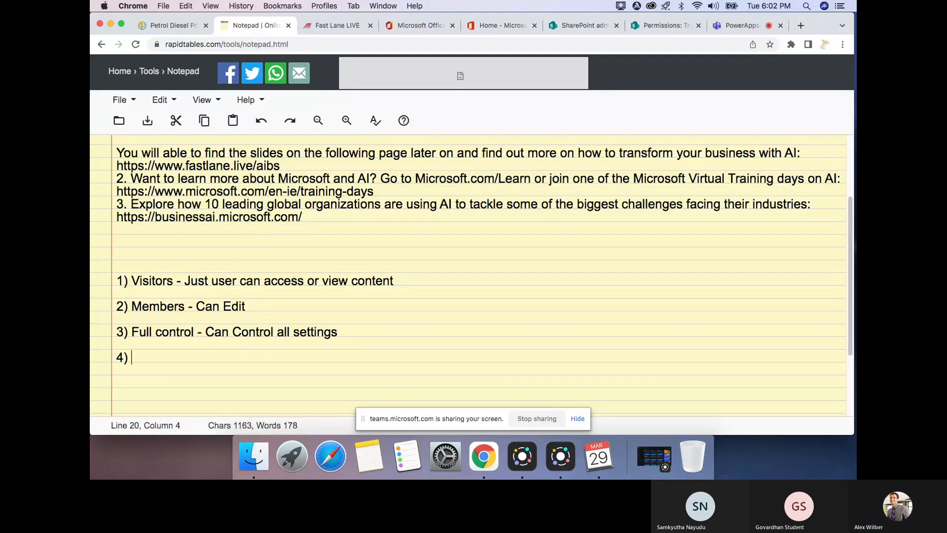
type("SIte Co")
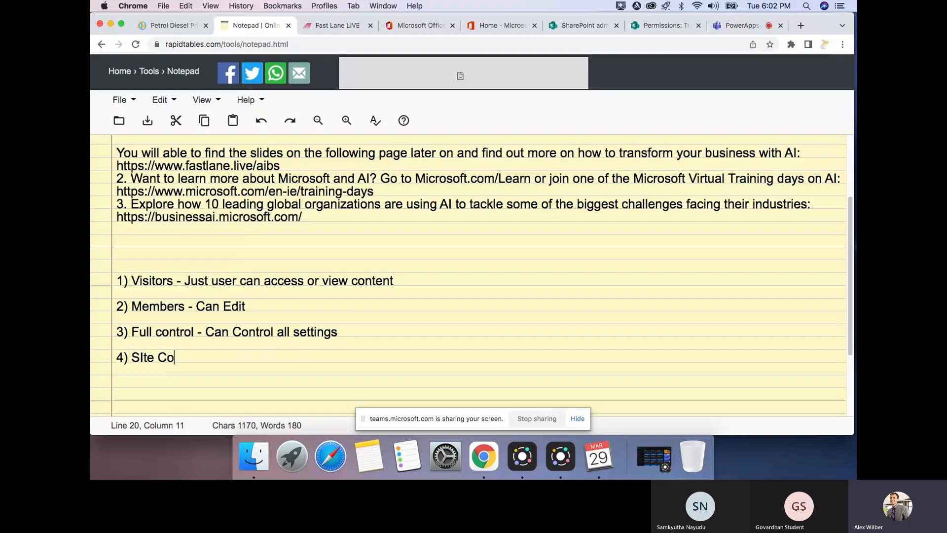
type("llection admin")
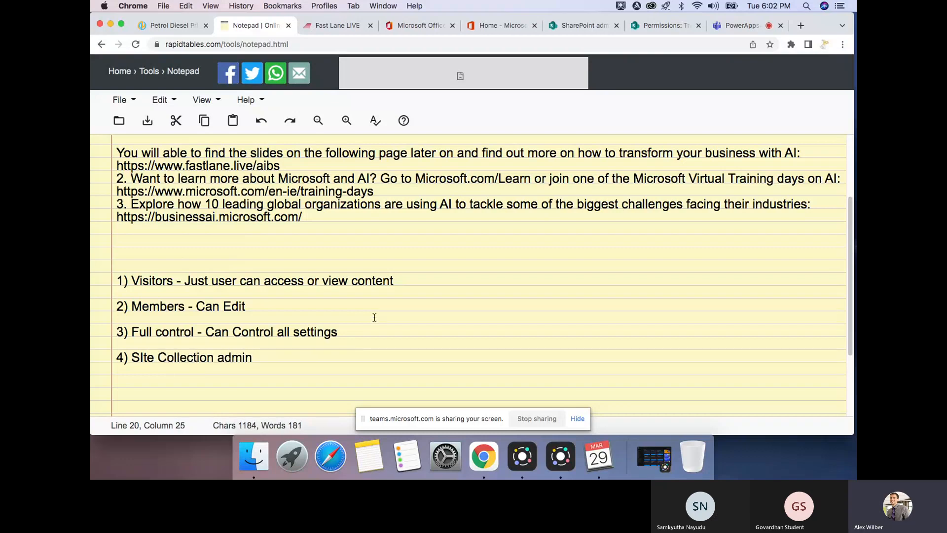
scroll(370, 320, "down", 4)
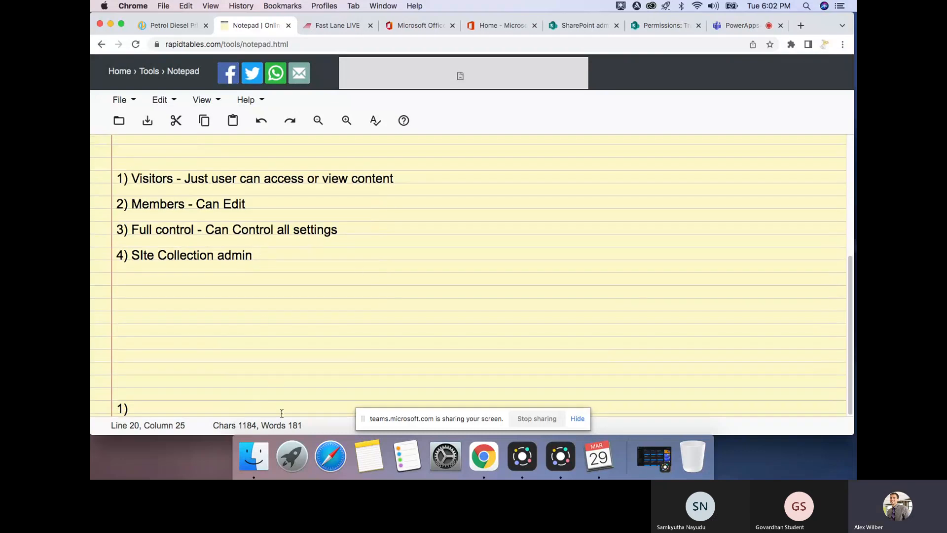
Look through the installed applications for a drawing program and launch SketchBook
left_click(295, 454)
scroll(398, 337, "right", 3)
scroll(398, 337, "right", 3)
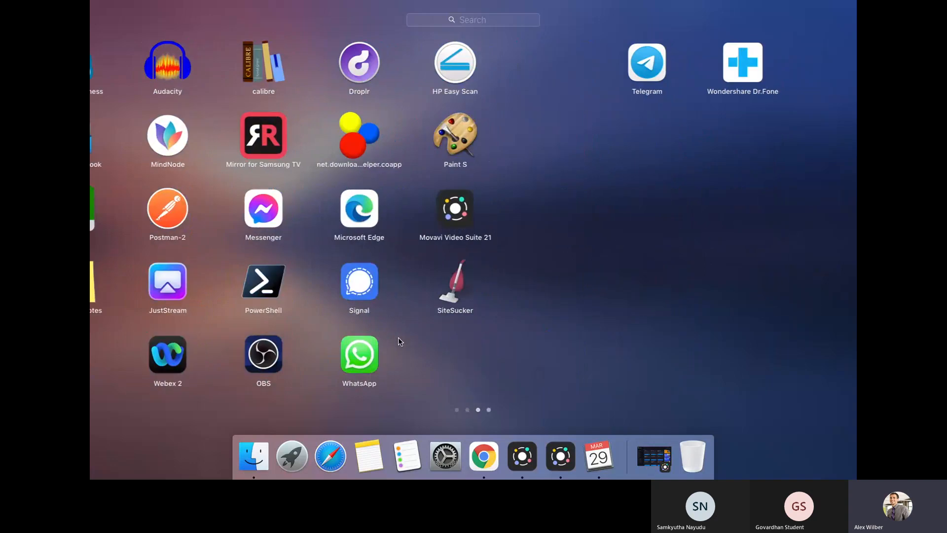
scroll(398, 337, "left", 3)
scroll(398, 336, "left", 3)
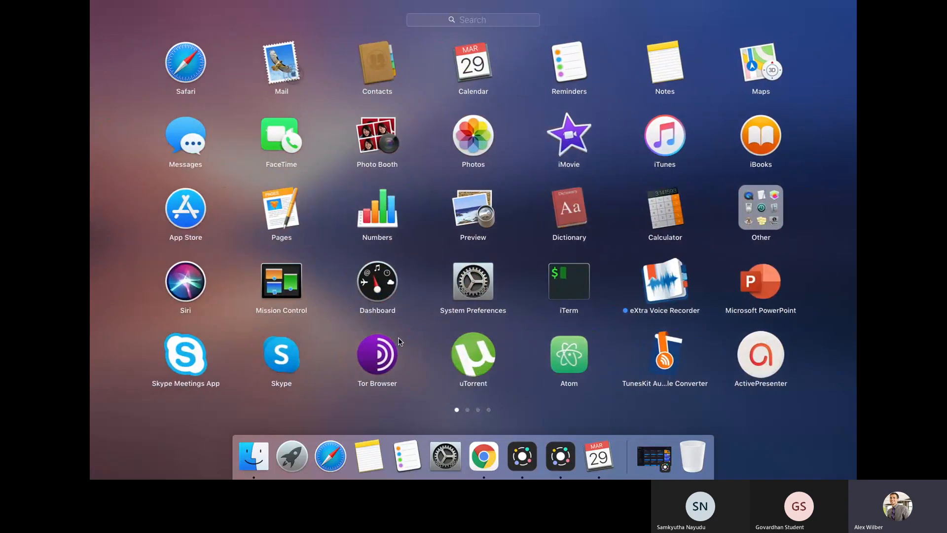
scroll(398, 337, "right", 3)
scroll(399, 339, "right", 3)
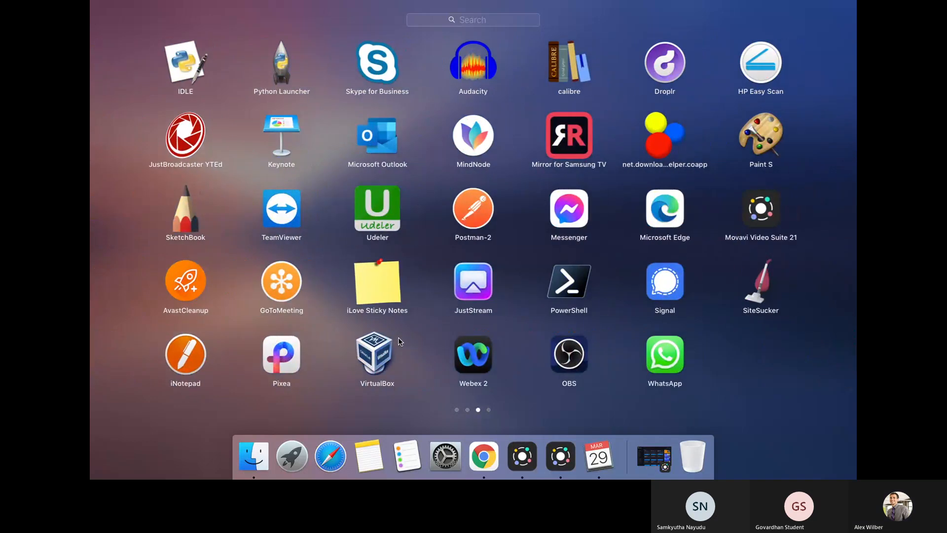
type("wh")
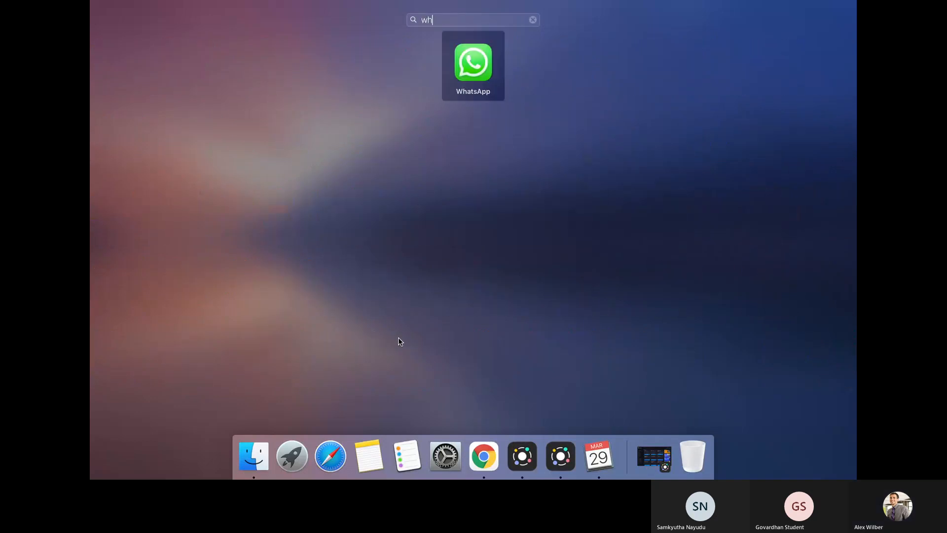
key("BackSpace")
type("bo")
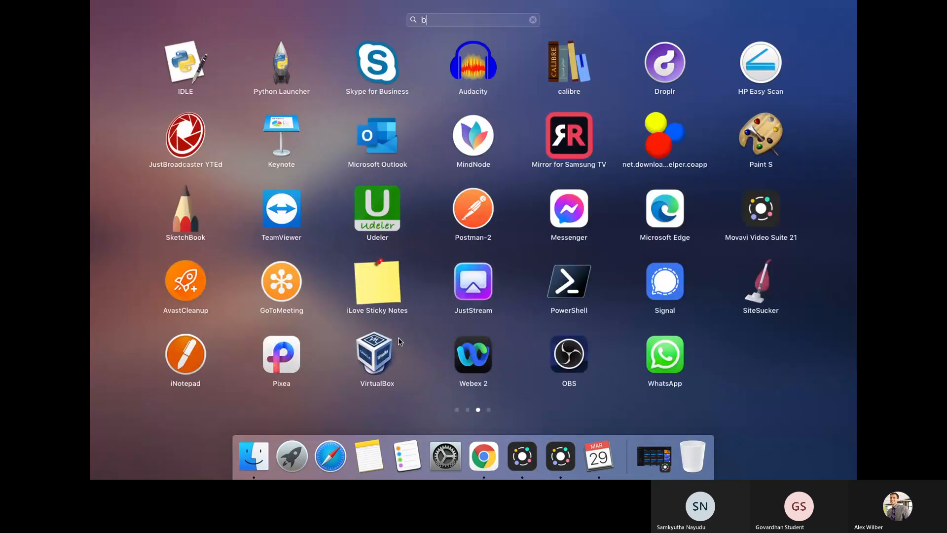
key("BackSpace")
key("BackSpace")
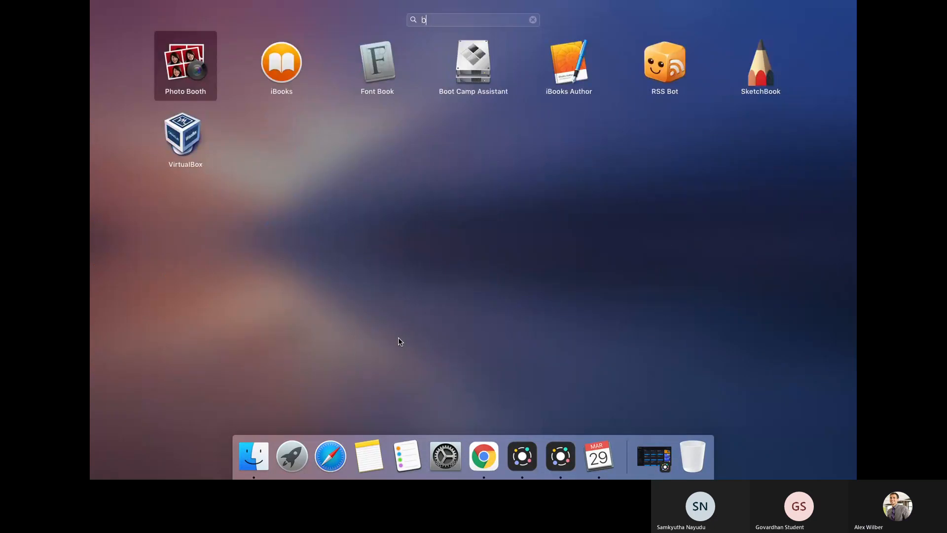
type("p")
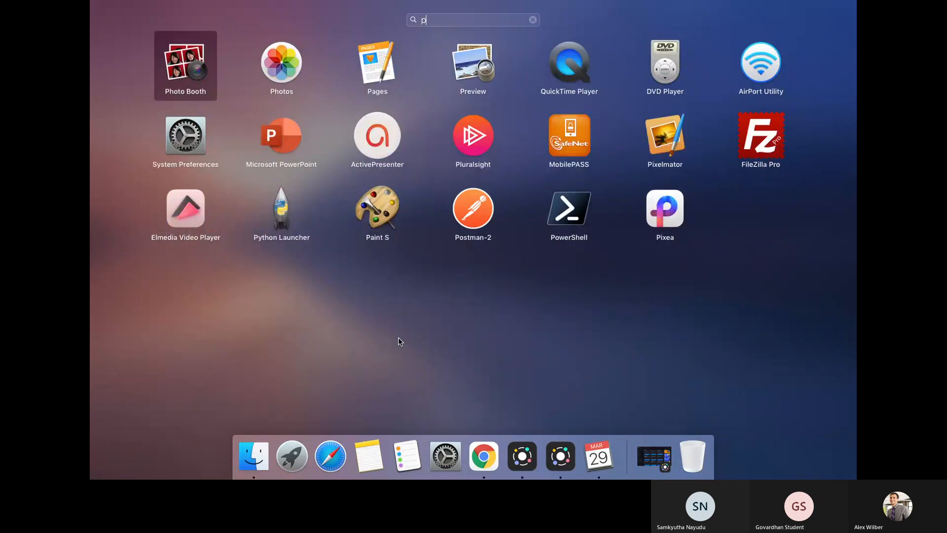
key("BackSpace")
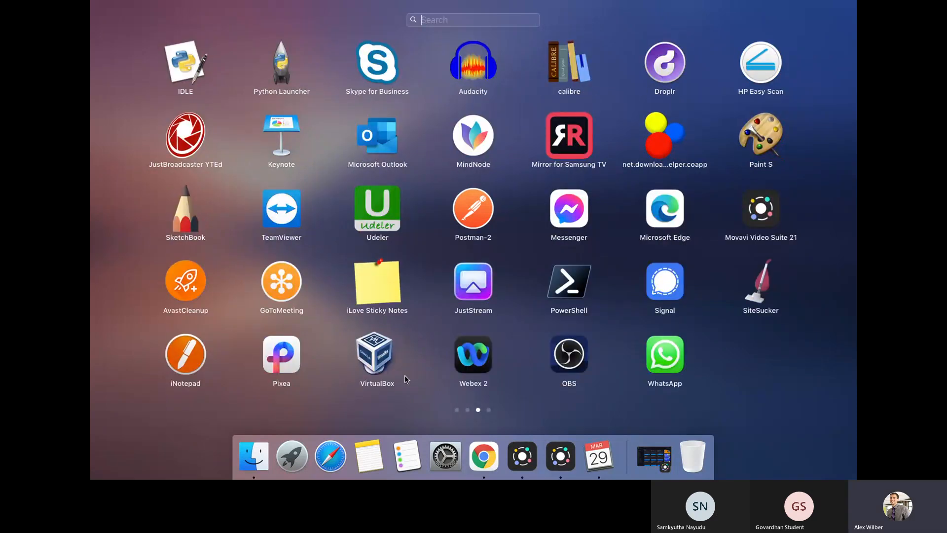
left_click(186, 212)
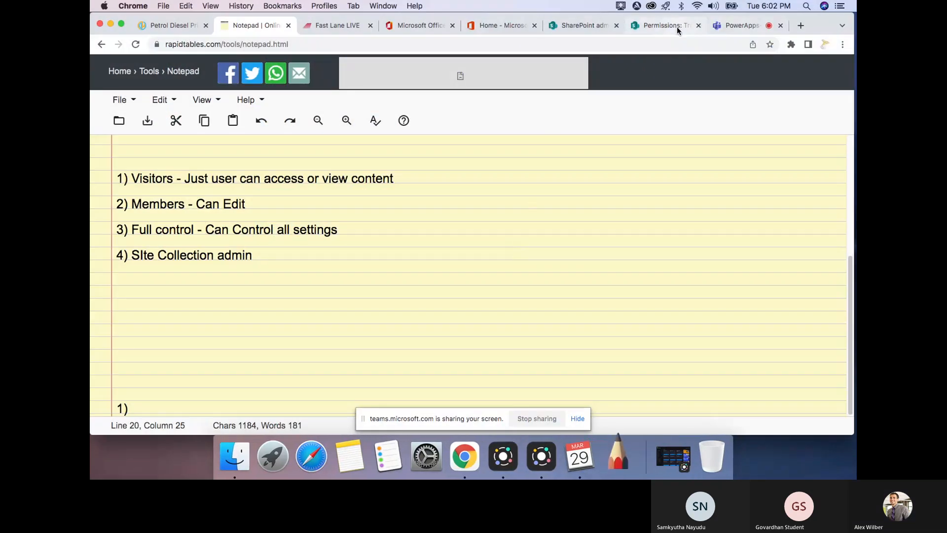
Bring SketchBook to the front, approve the usage data collection and dismiss the Quick Tour
left_click(732, 28)
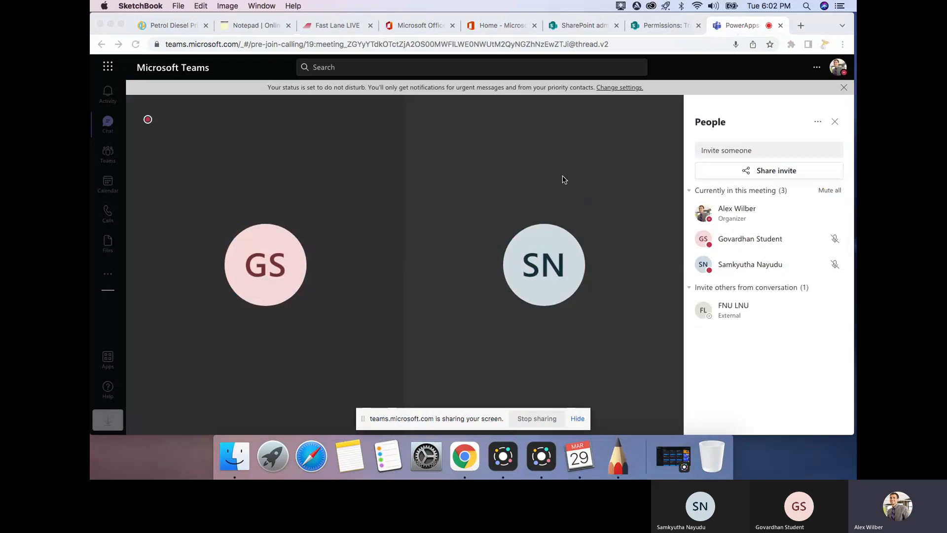
left_click(619, 459)
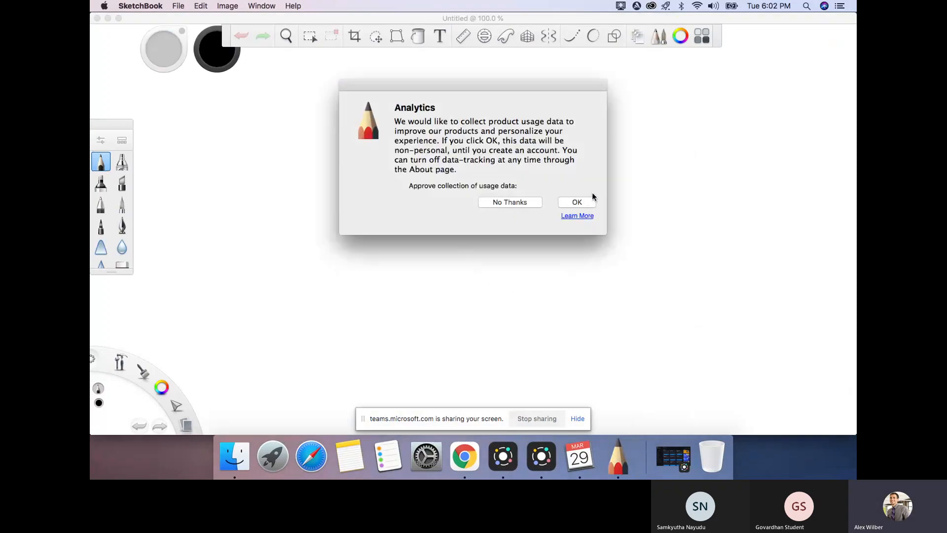
left_click(582, 202)
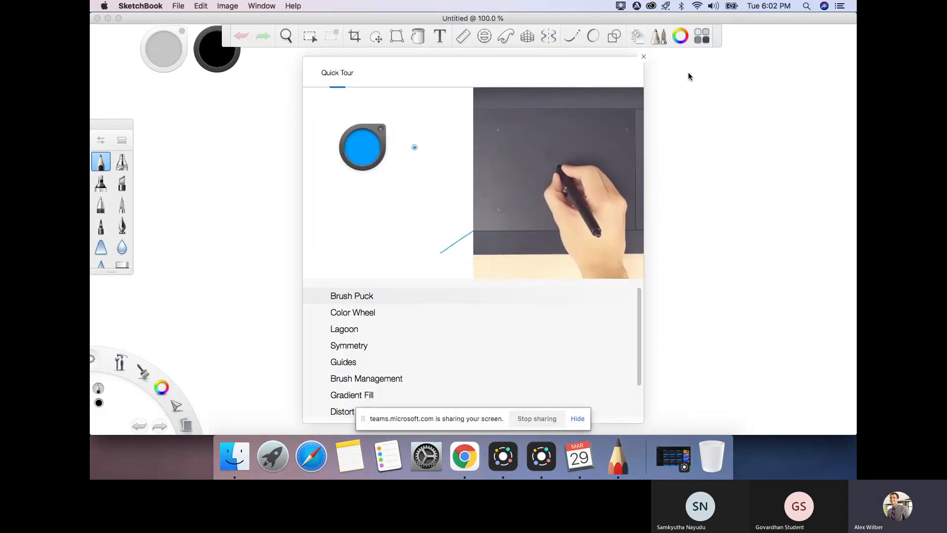
left_click(643, 58)
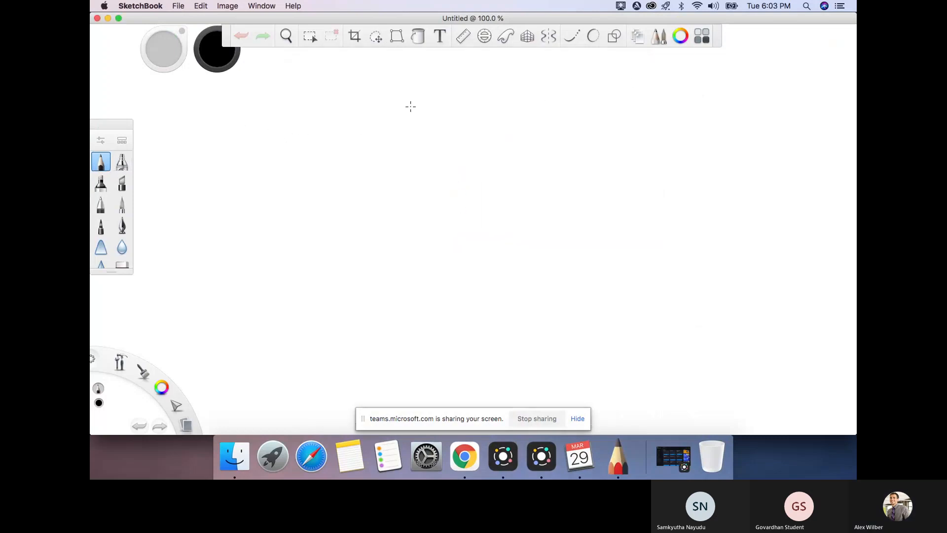
Add the text "Site Collection 1" to the blank canvas and finish placing it
left_click(439, 36)
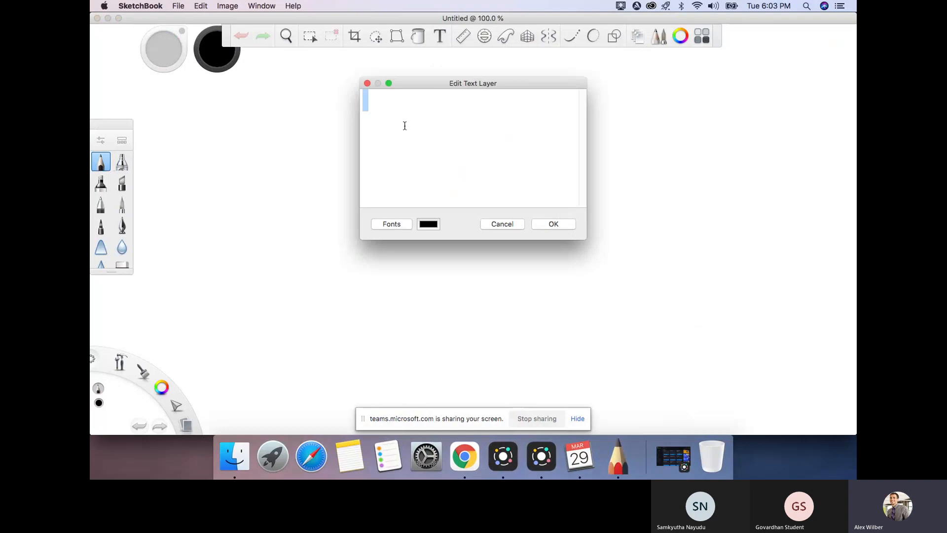
type("Site Collec")
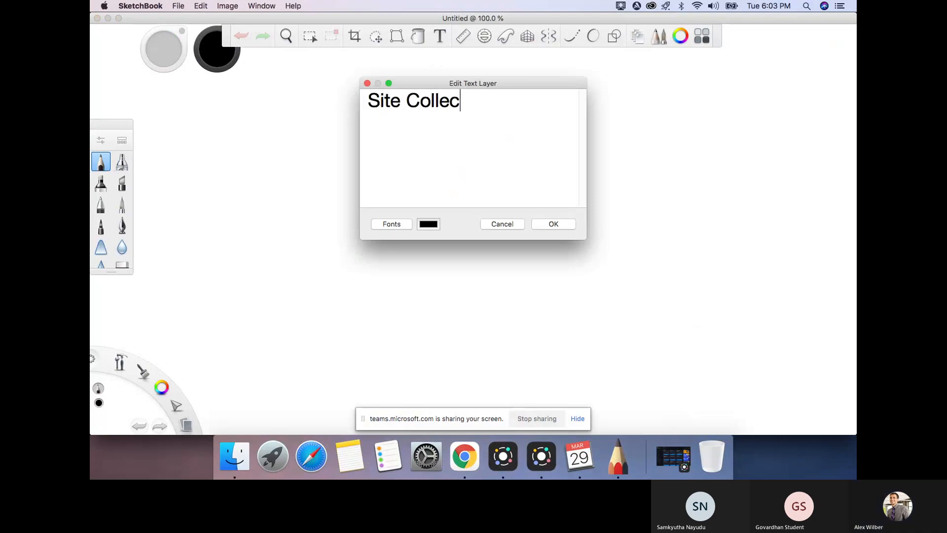
type("tion 1")
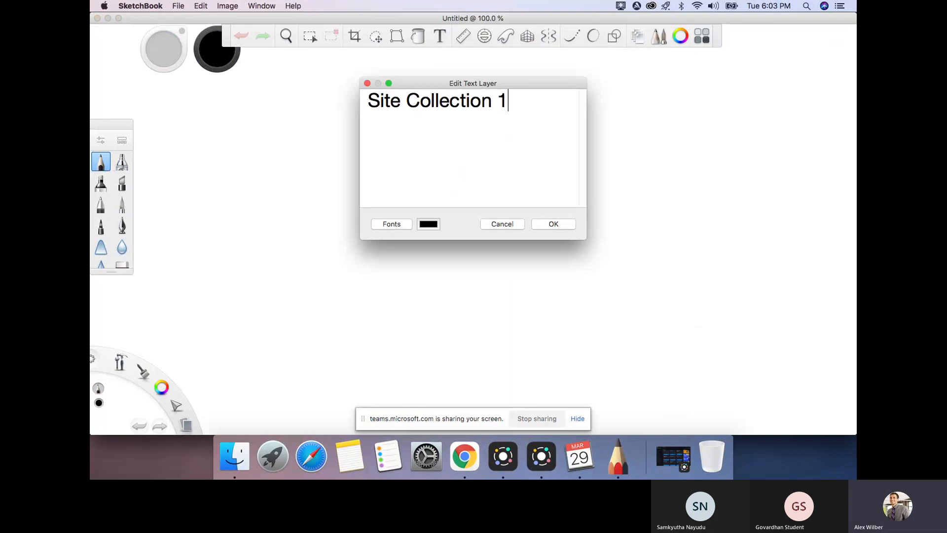
left_click(553, 225)
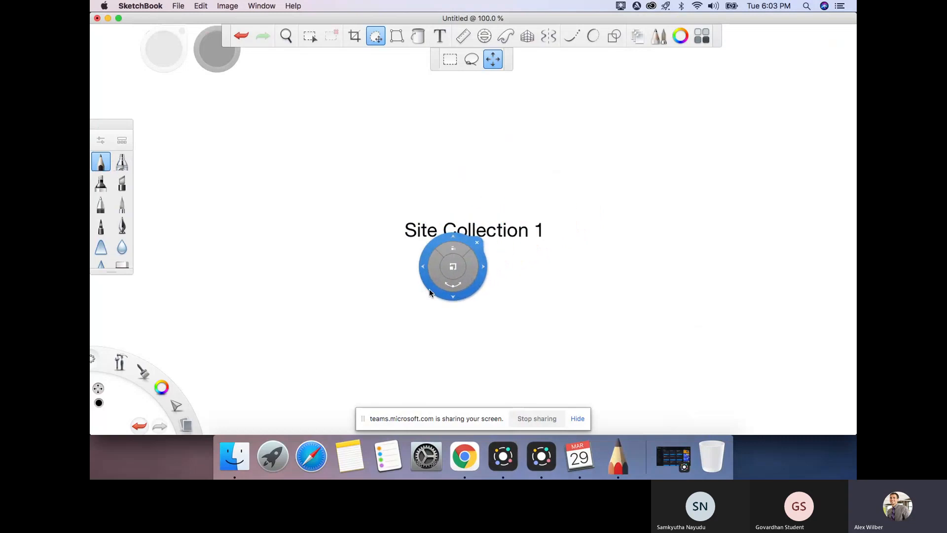
left_click(477, 244)
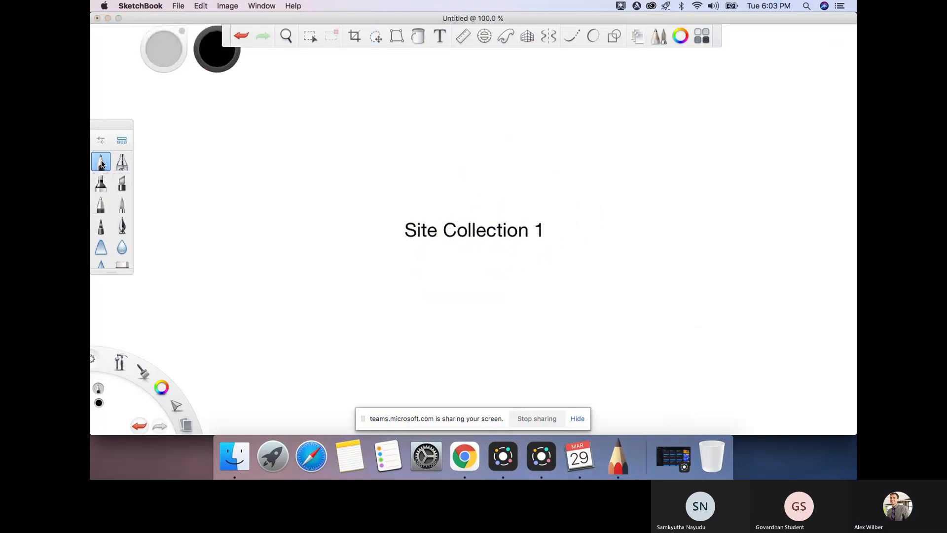
Select another brush with Steady Stroke turned on and undo the "Site Collection 1" text
left_click(101, 204)
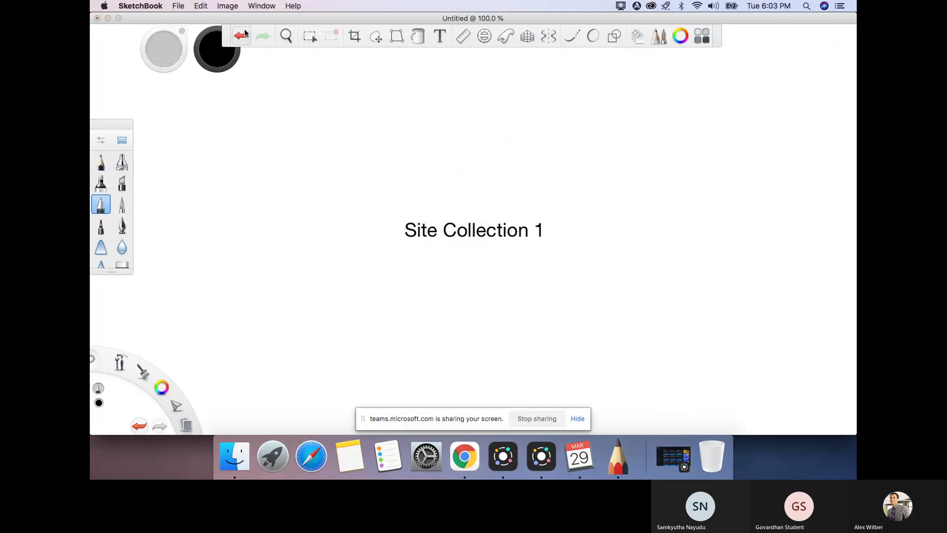
left_click(570, 35)
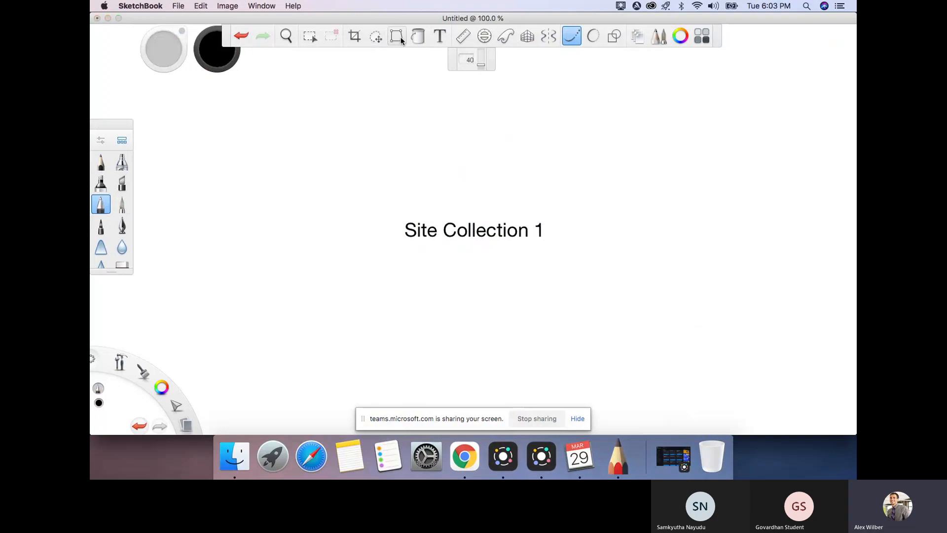
left_click(661, 38)
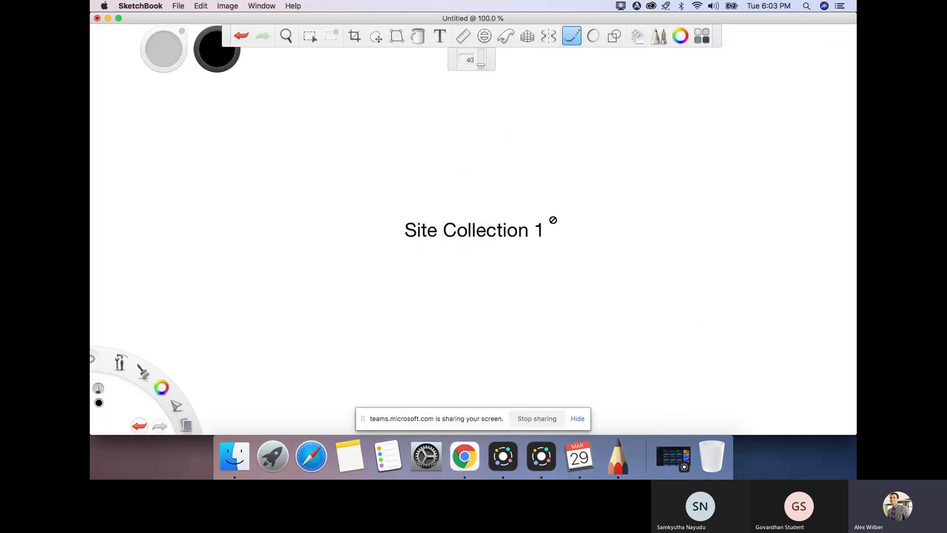
left_click(660, 37)
left_click(242, 35)
Sketch freehand lines branching from one point below a long lettered box, and close the drawing
left_click_drag(443, 191, 478, 163)
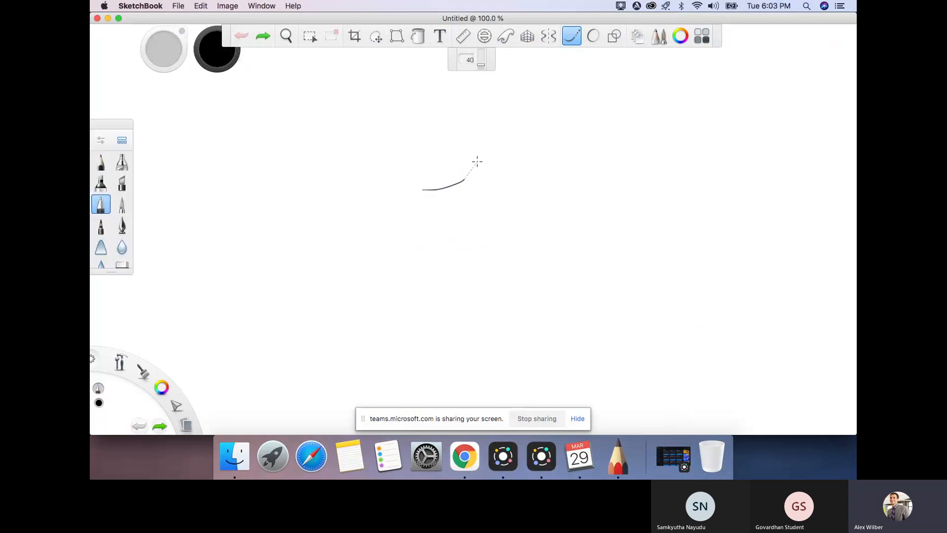
left_click_drag(421, 193, 544, 217)
left_click_drag(427, 190, 440, 246)
left_click_drag(433, 189, 373, 296)
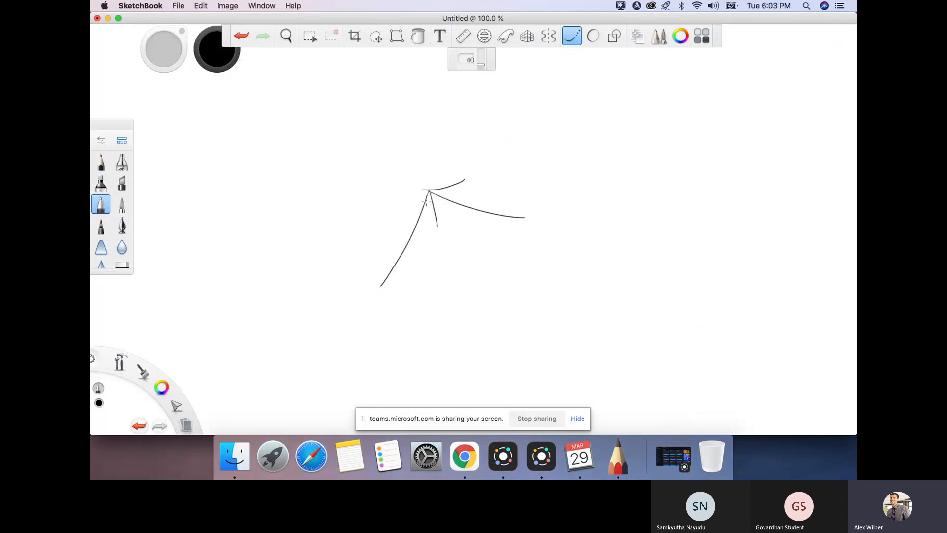
left_click_drag(426, 190, 341, 240)
mouse_move(308, 104)
left_mouse_down()
mouse_move(584, 87)
mouse_move(621, 105)
mouse_move(526, 144)
mouse_move(304, 136)
mouse_move(308, 104)
left_mouse_up()
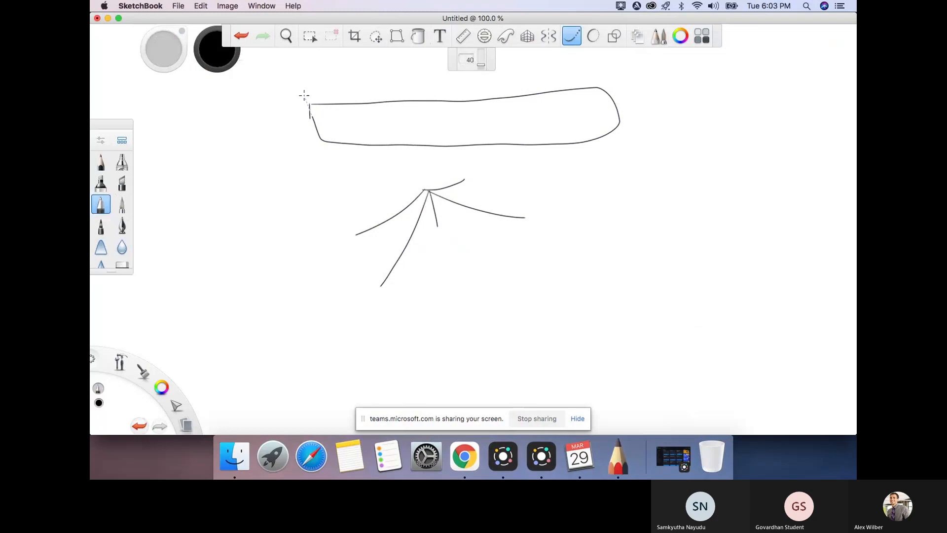
left_click_drag(400, 109, 402, 135)
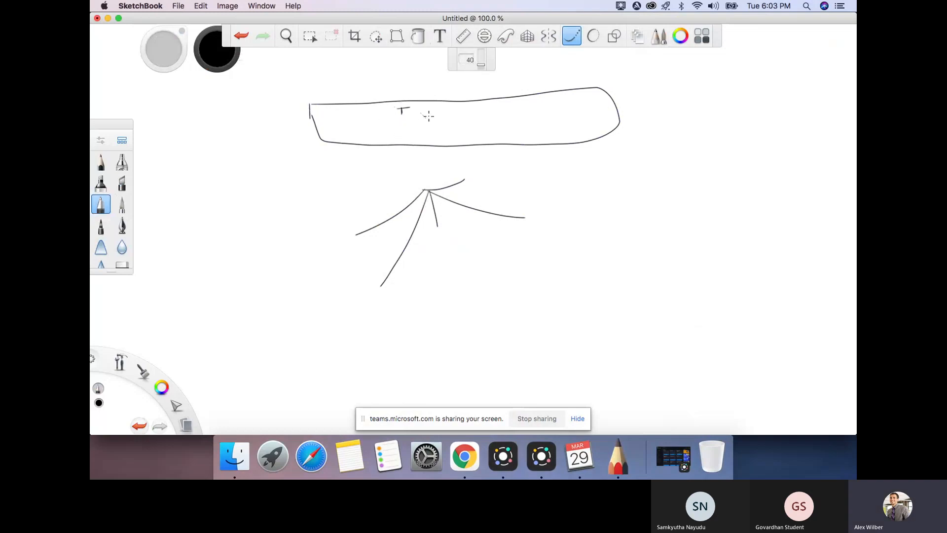
left_click(97, 18)
left_click(434, 163)
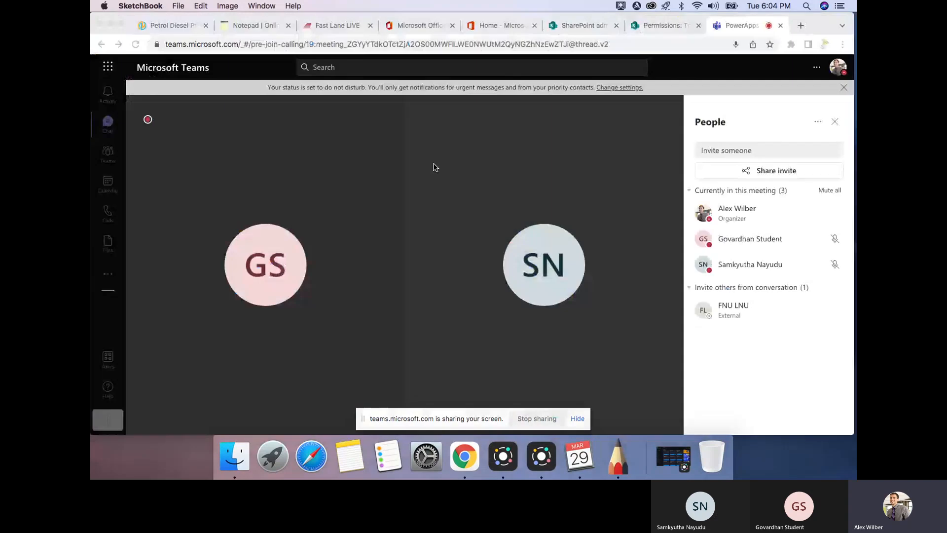
Switch to the online notepad and add the line "Tenant -------- 1) SharePoint Site Collection" below the permission list
left_click(255, 26)
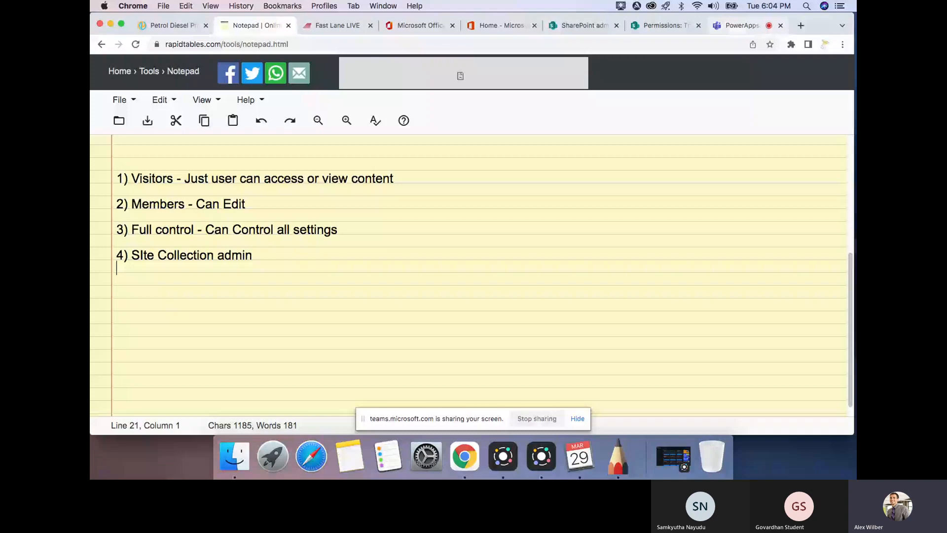
key("Return")
key("Return")
type("Tenant --------")
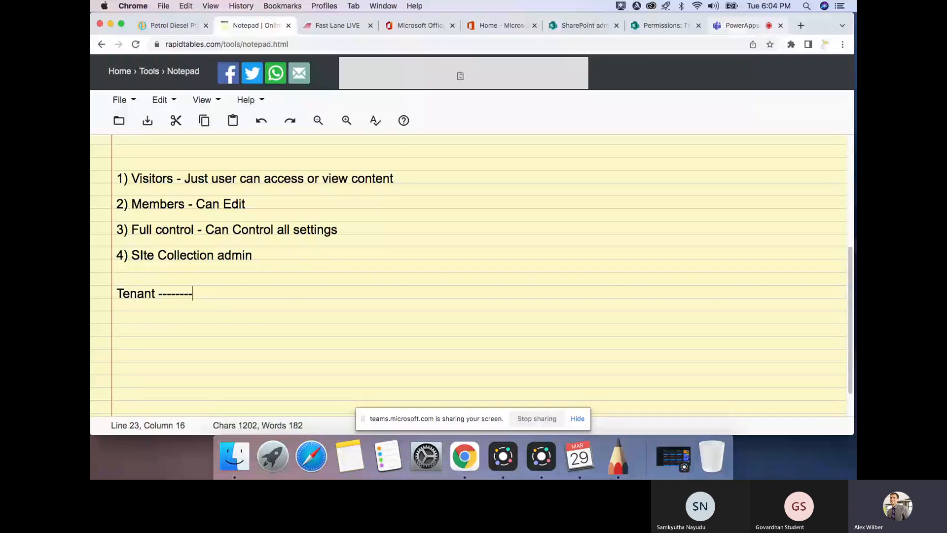
type(" 1) Share")
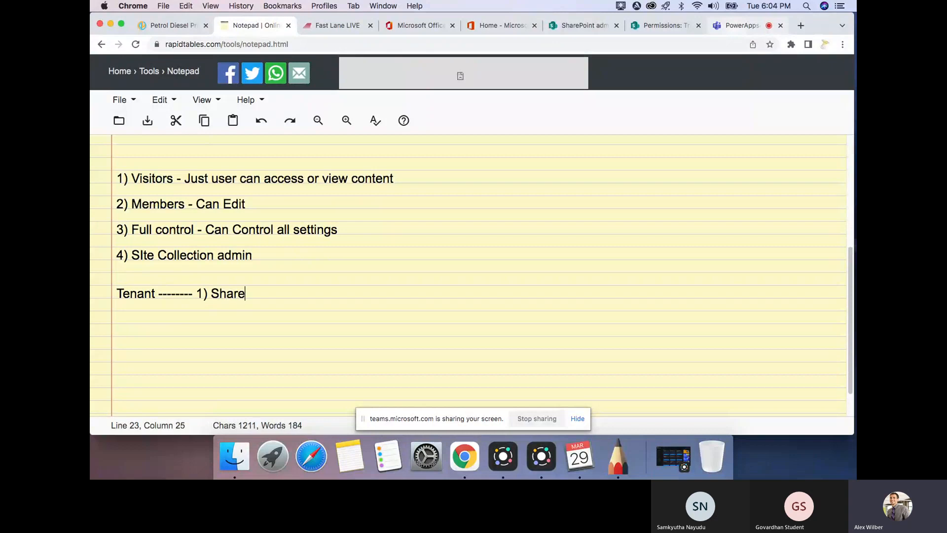
type("Point S")
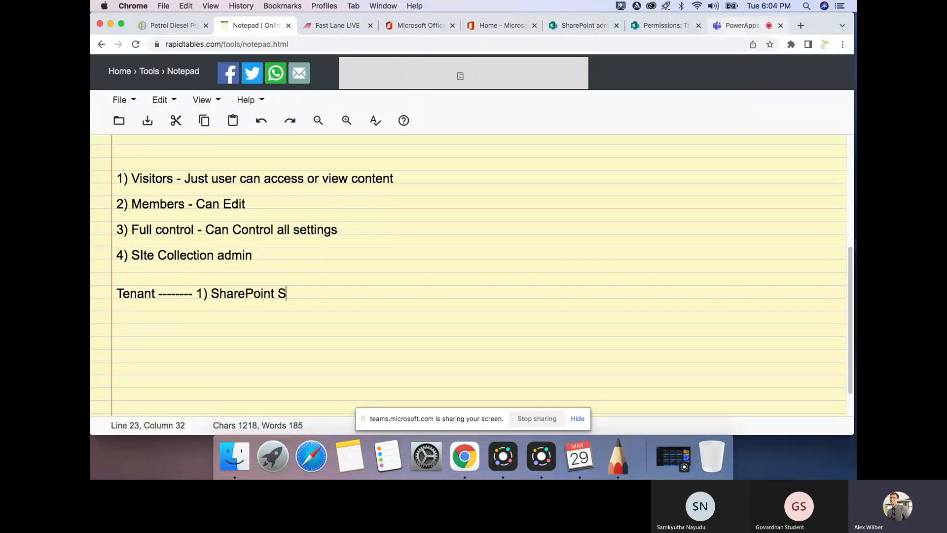
type("ite Collection")
Add "2) SharePoint Site Collection" a few lines lower, indented beneath the first site collection entry
left_click(214, 345)
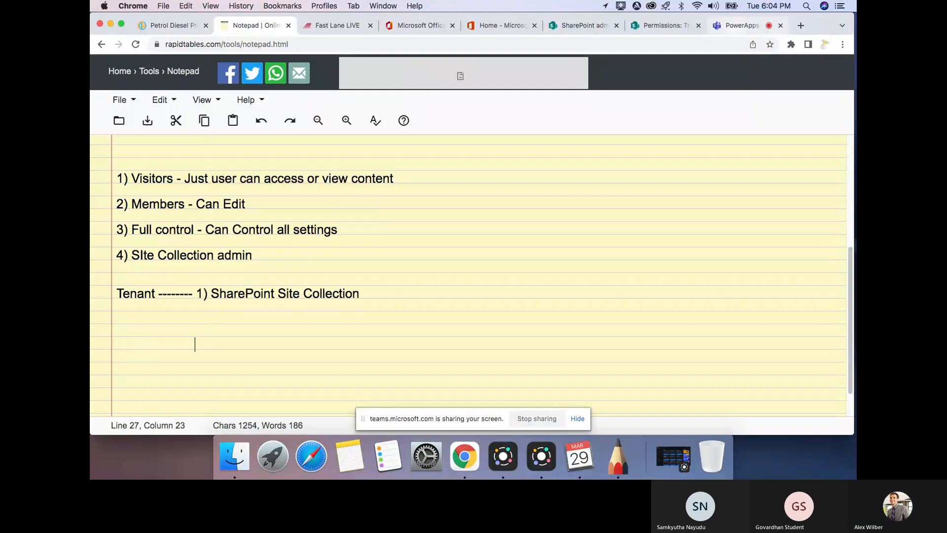
type("2) S")
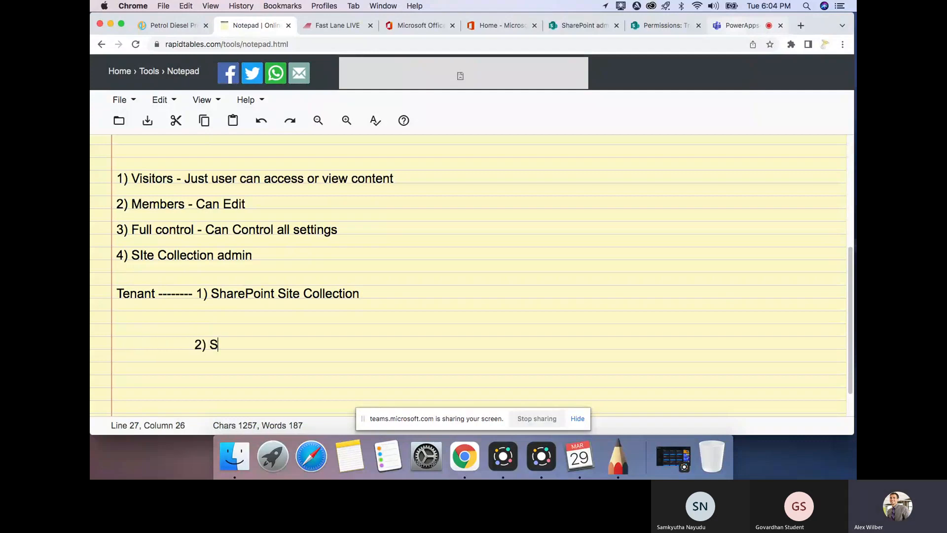
type("harePoint")
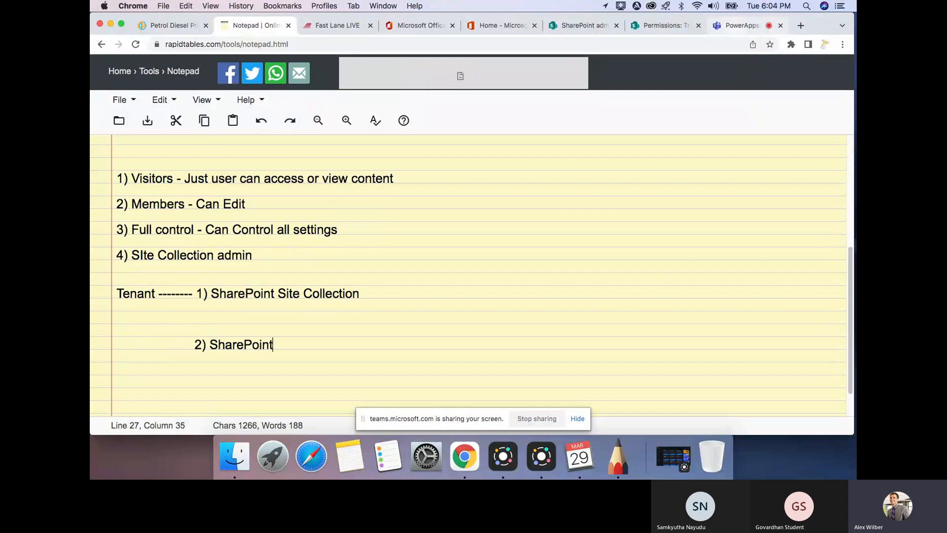
type(" Site C")
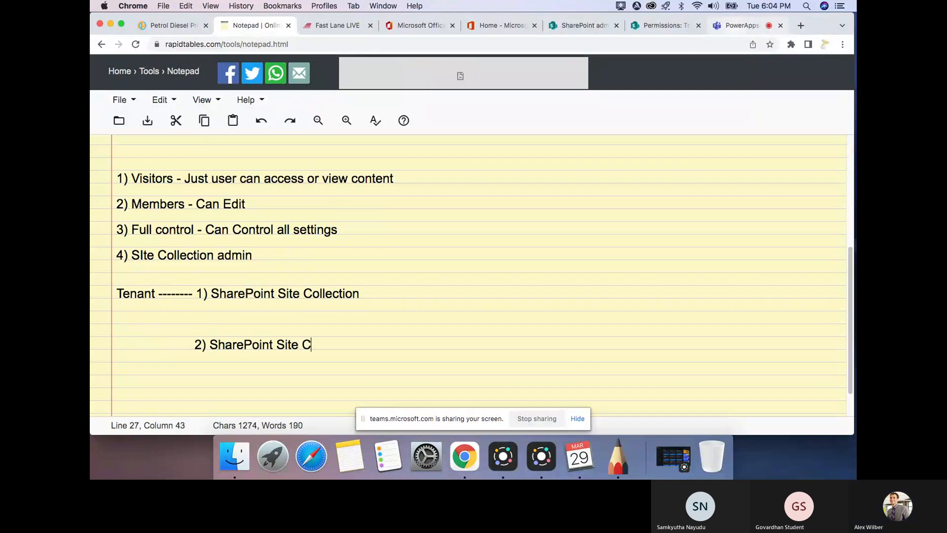
type("ollection")
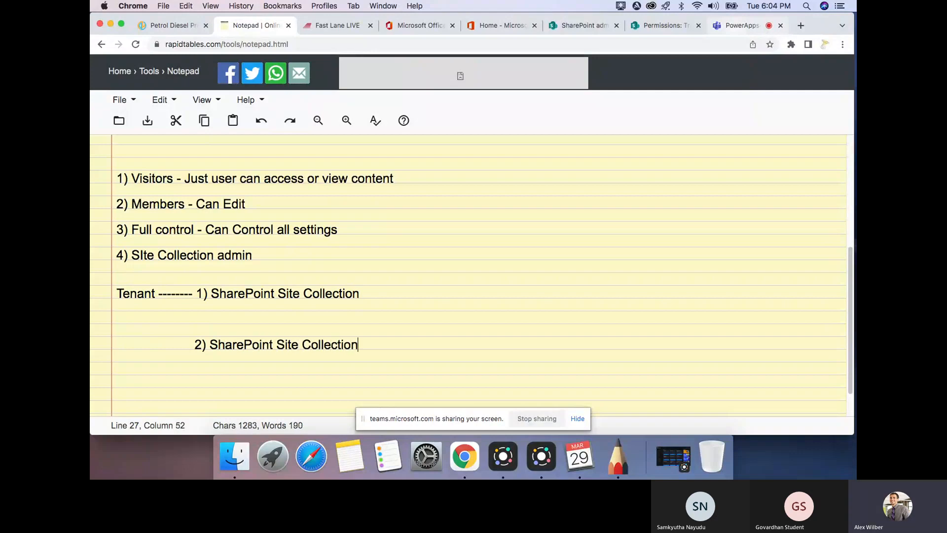
Add a dashed connector after the first site collection, another directly beneath it, and one after the second site collection
left_click(375, 295)
type("------")
left_click(377, 304)
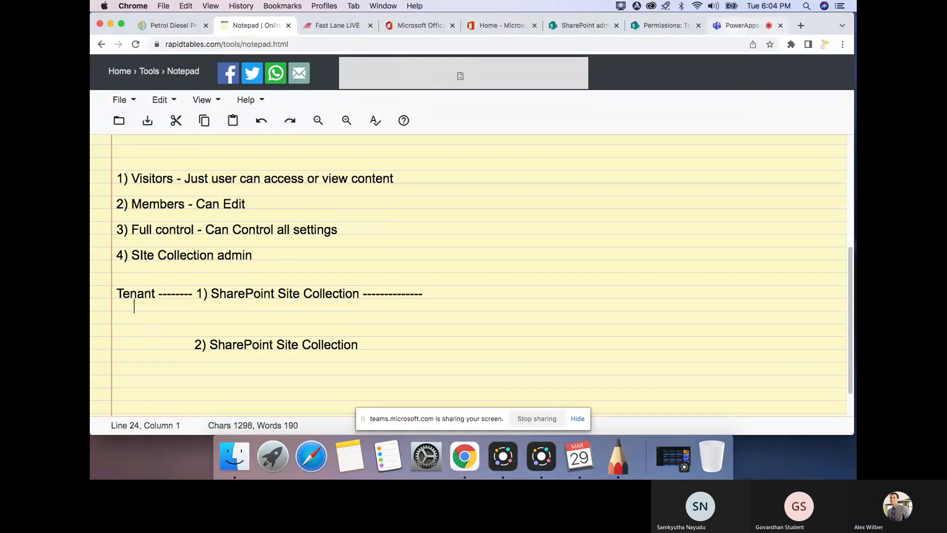
key("Tab")
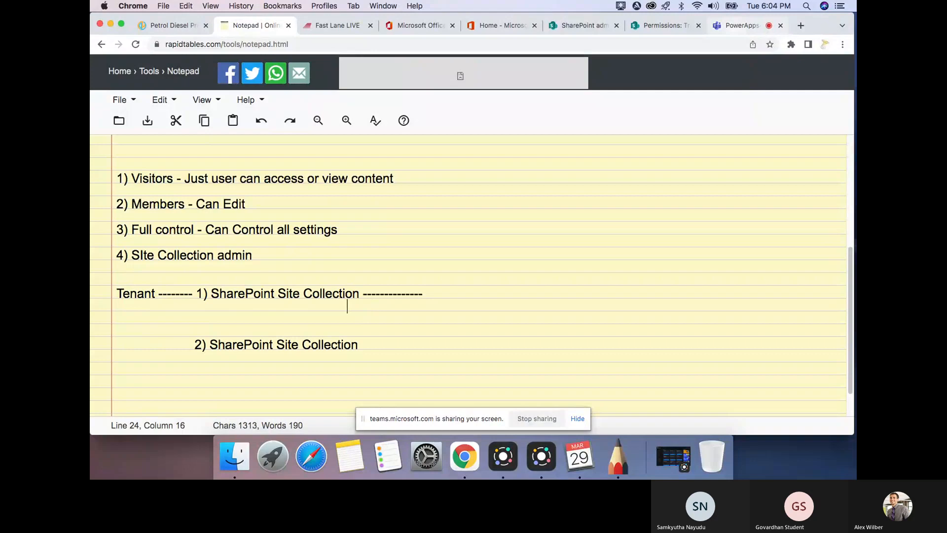
type("-------------- --------------")
Add an indented dashed connector "------------" on the line beneath the second site collection's connector
left_click(387, 360)
key("Tab")
key("Tab")
key("Tab")
key("Tab")
key("Tab")
key("Tab")
key("Tab")
key("Tab")
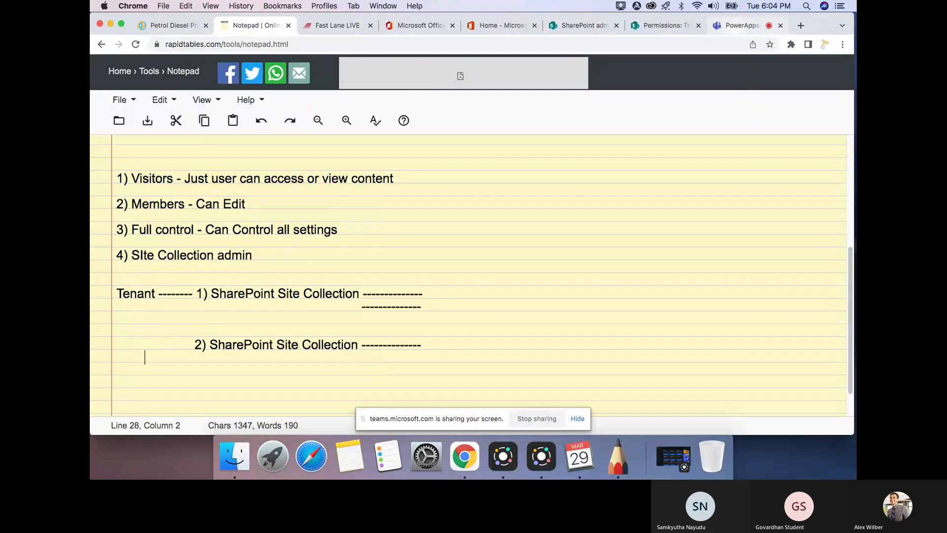
key("Tab")
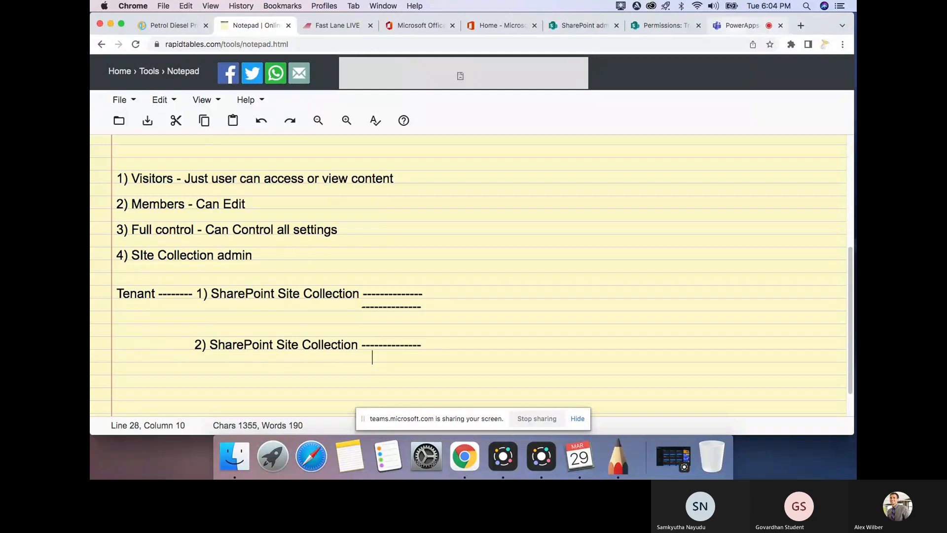
type("------------")
Write "Site" at the end of each of the four dashed connectors
left_click(444, 296)
type("Site")
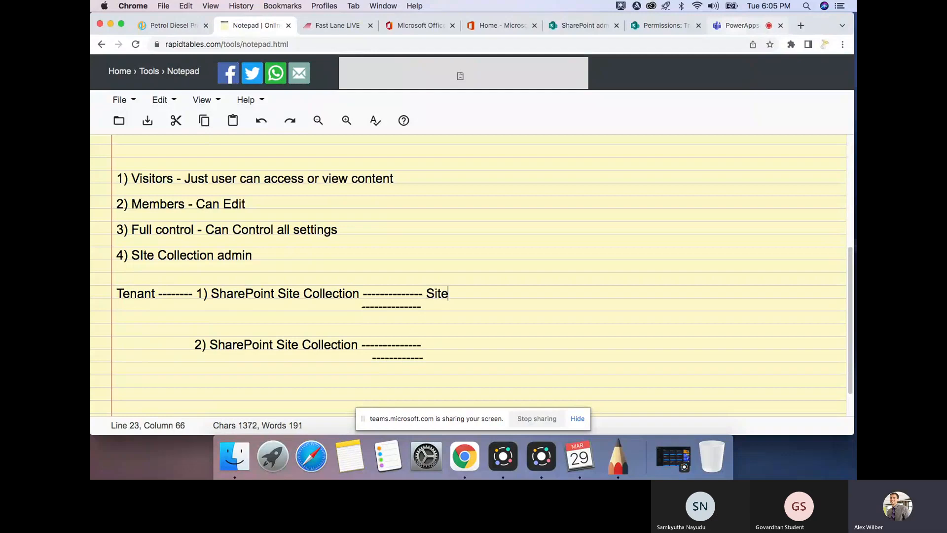
left_click(441, 306)
type("Site")
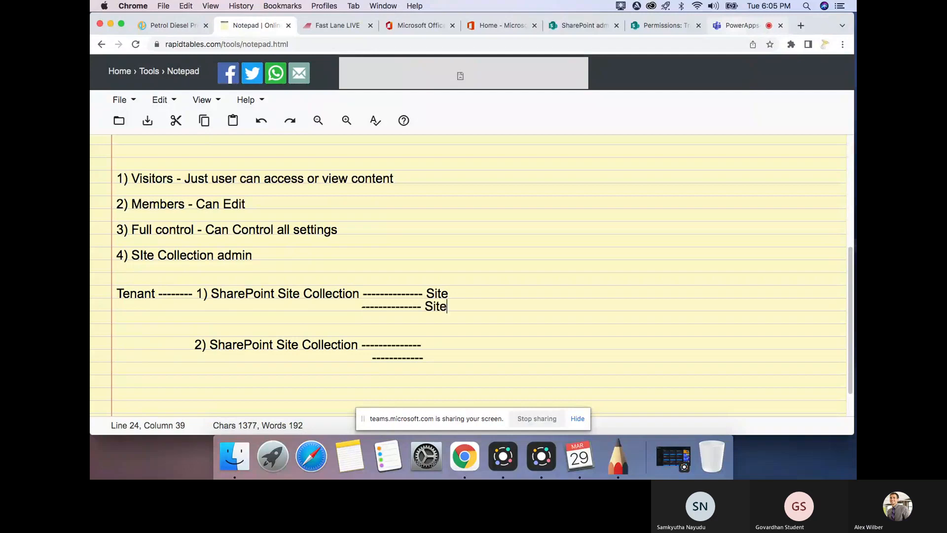
left_click(443, 345)
type("Site")
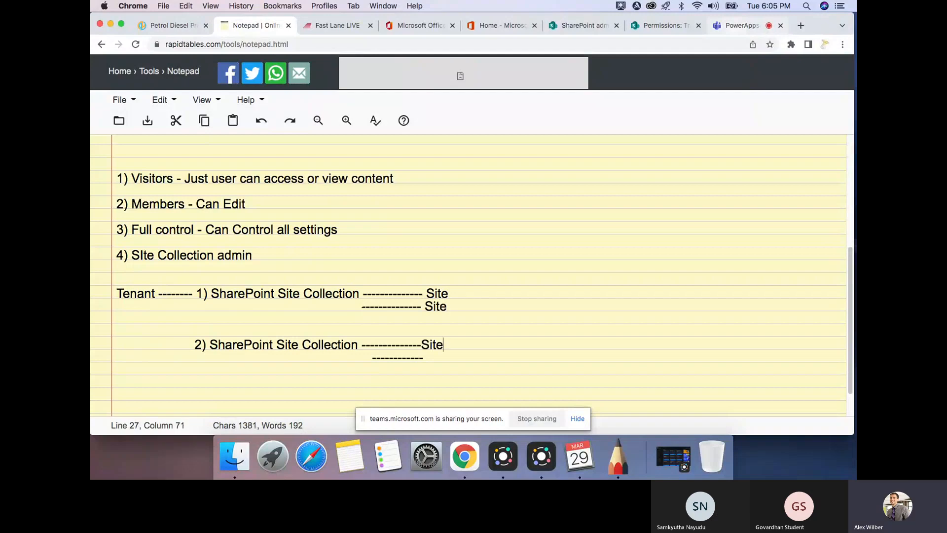
type("Site")
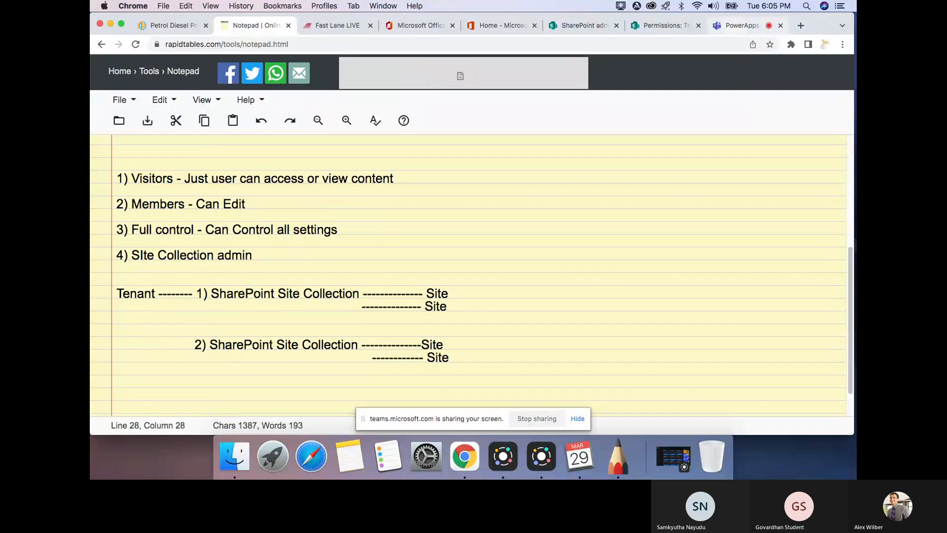
Change all four "Site" labels to "Sub Site"
left_click(424, 345)
type("Sub S")
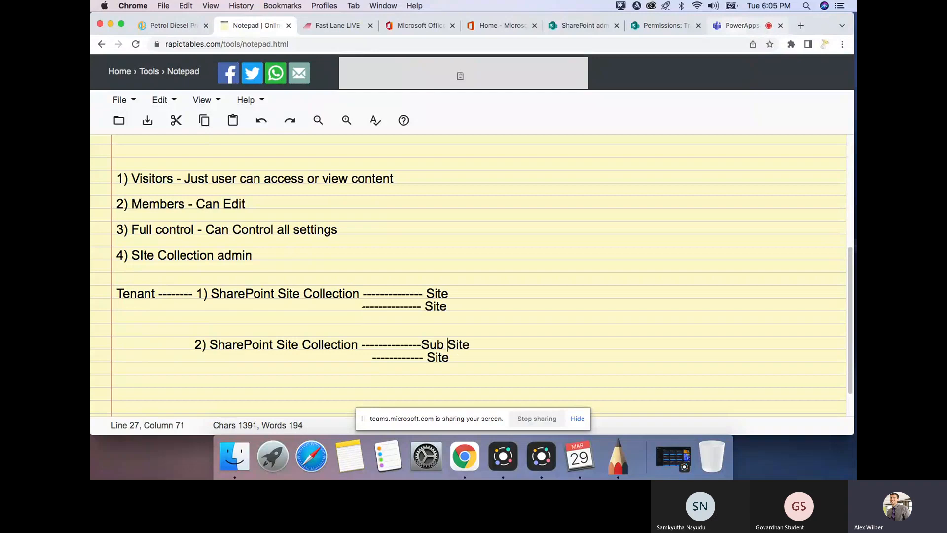
left_click(427, 357)
type("Sub")
left_click(426, 293)
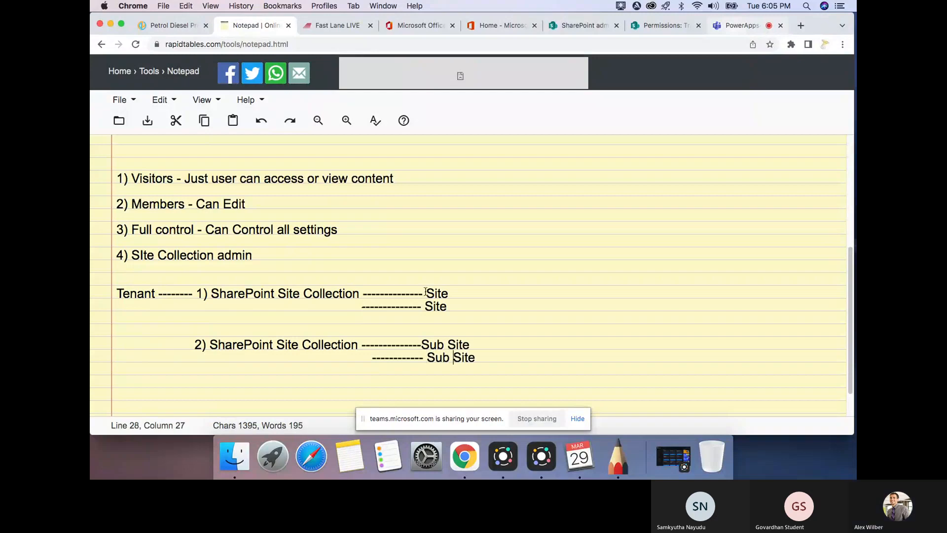
type("Sub")
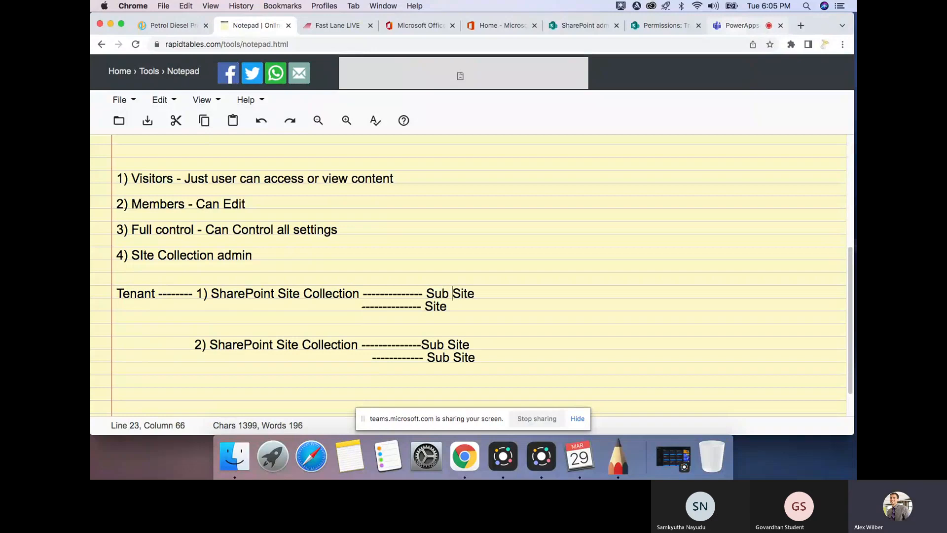
left_click(424, 305)
type("Sub")
Add "100" after the first sub site of site collection 1 and ". 100" after that of site collection 2
left_click(485, 292)
type("100")
left_click(489, 344)
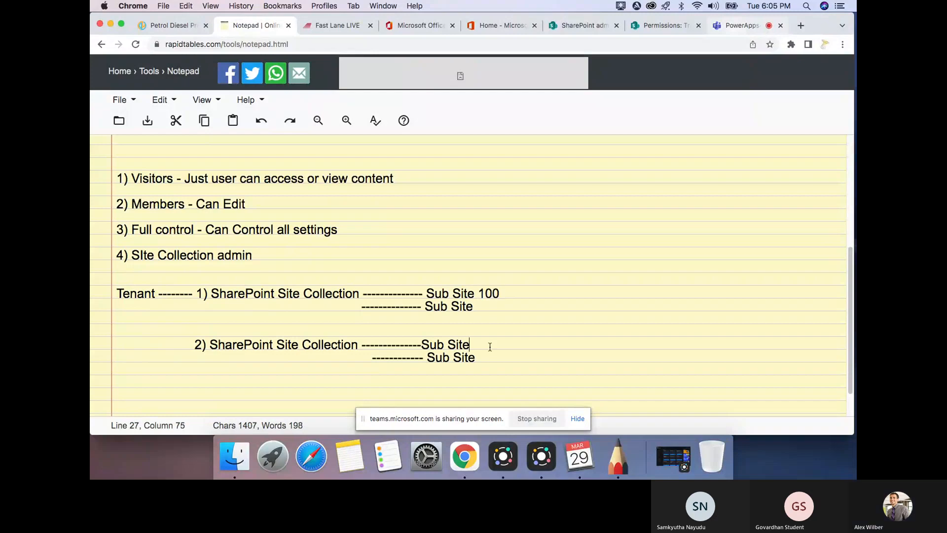
type(". 100")
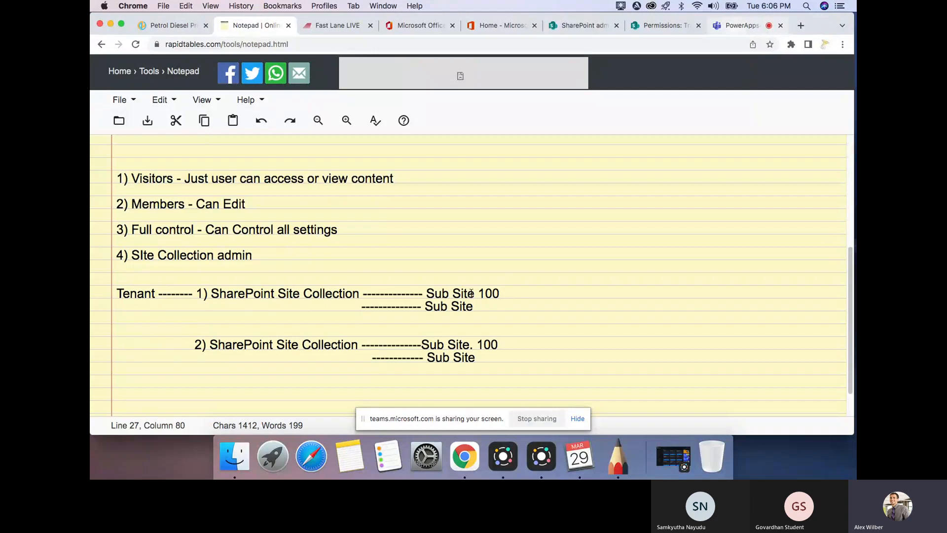
Highlight the tenant's site collections and their sub sites in turn to review the hierarchy
left_click_drag(116, 293, 359, 295)
left_click(193, 293)
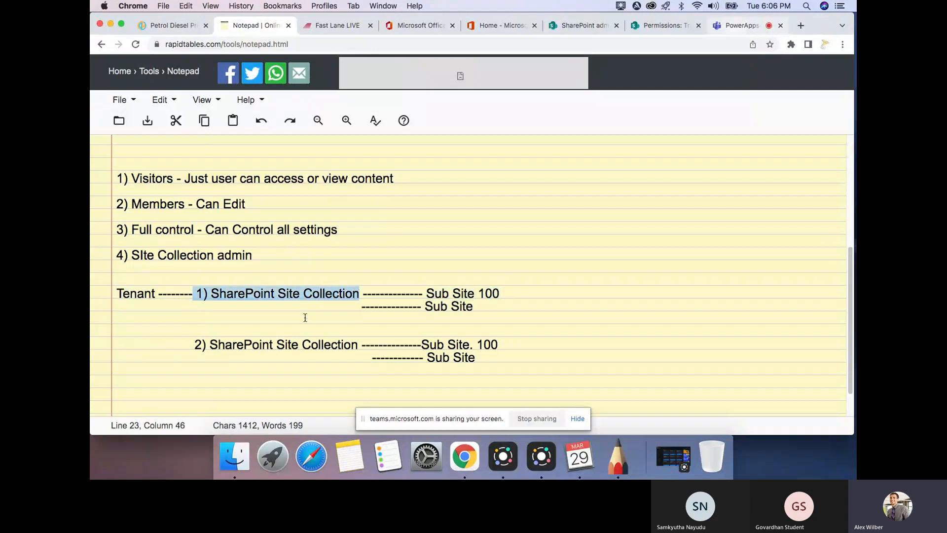
left_click_drag(192, 345, 359, 345)
left_click_drag(426, 294, 473, 307)
left_click_drag(422, 344, 478, 357)
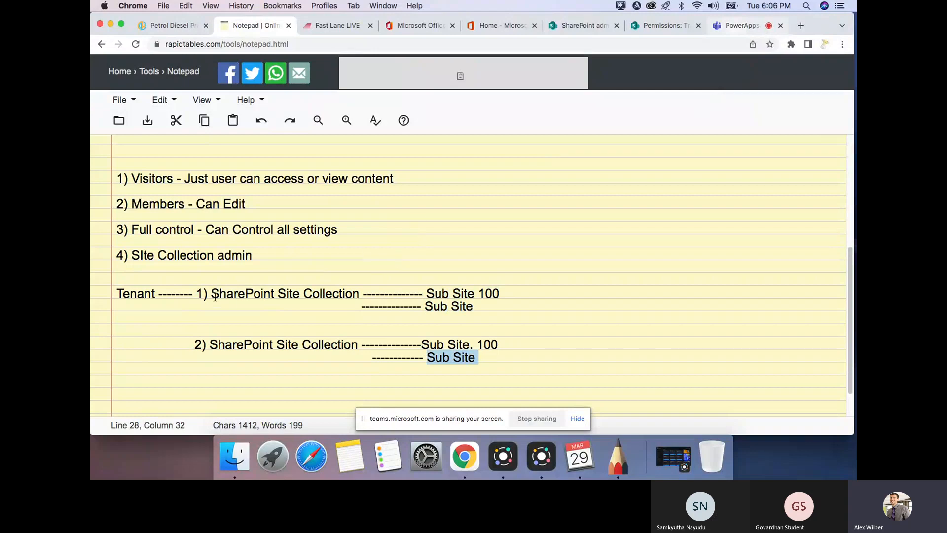
left_click_drag(211, 293, 358, 292)
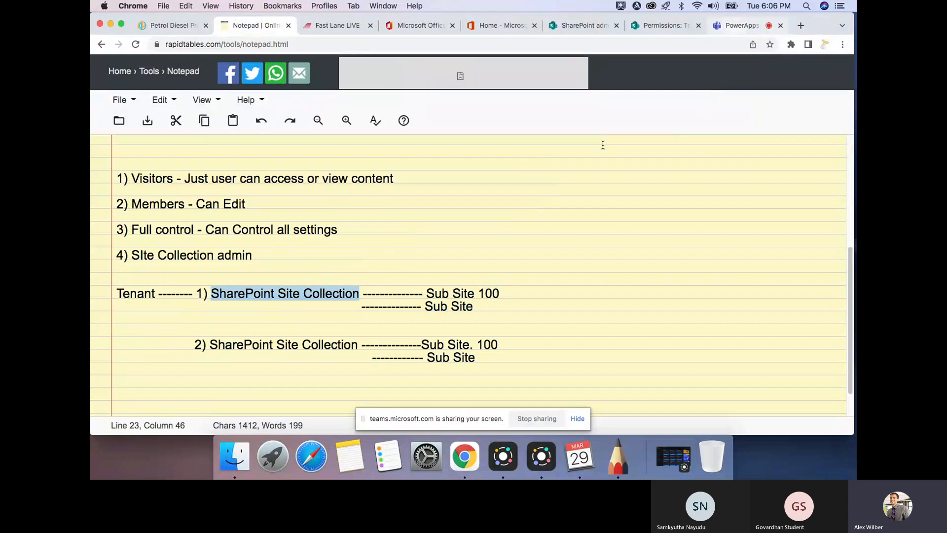
View the Site Collection Administrators on the Training 2022 permissions page and close the dialog without changes
left_click(670, 26)
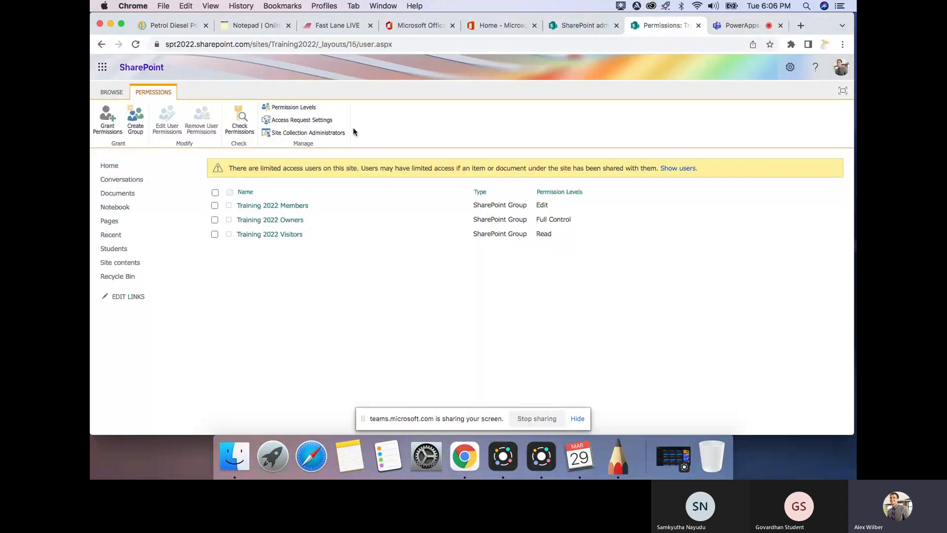
left_click(306, 133)
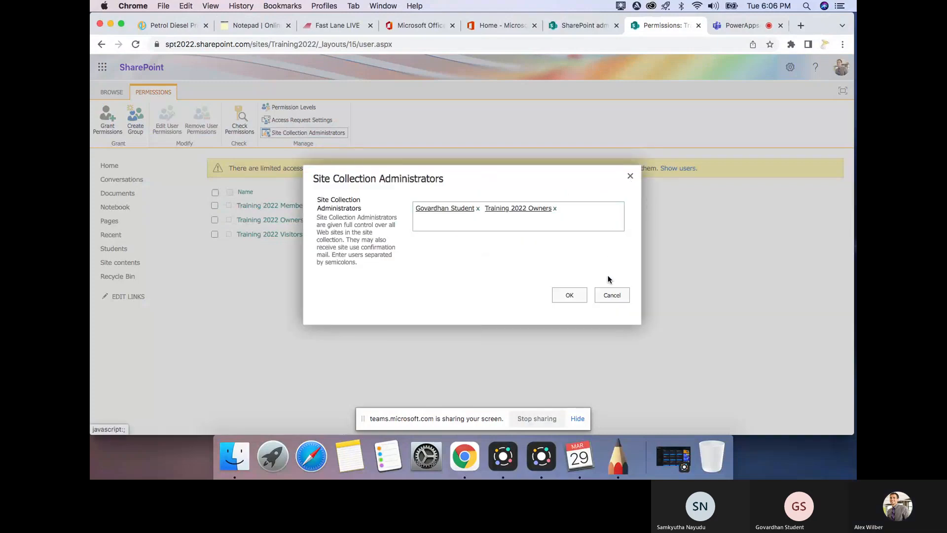
left_click(613, 295)
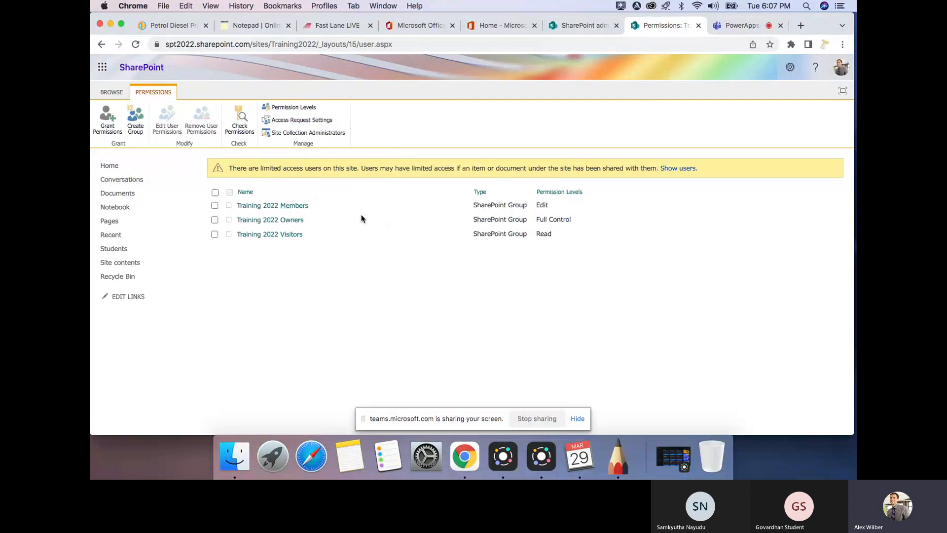
Switch to the online Notepad and add the line "Permission levels define" below the site collection diagram
left_click(735, 26)
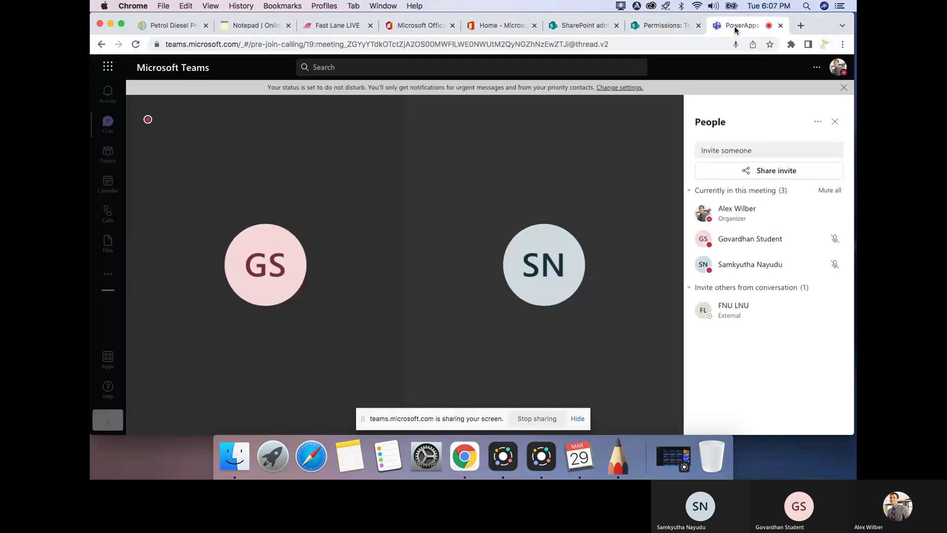
left_click(254, 25)
left_click(507, 360)
key("Return")
key("Return")
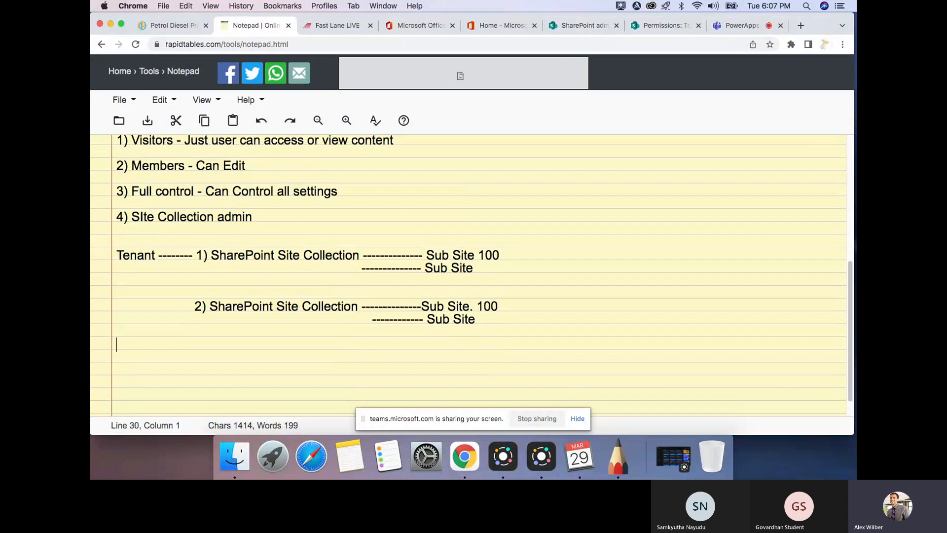
type("Permission levels define")
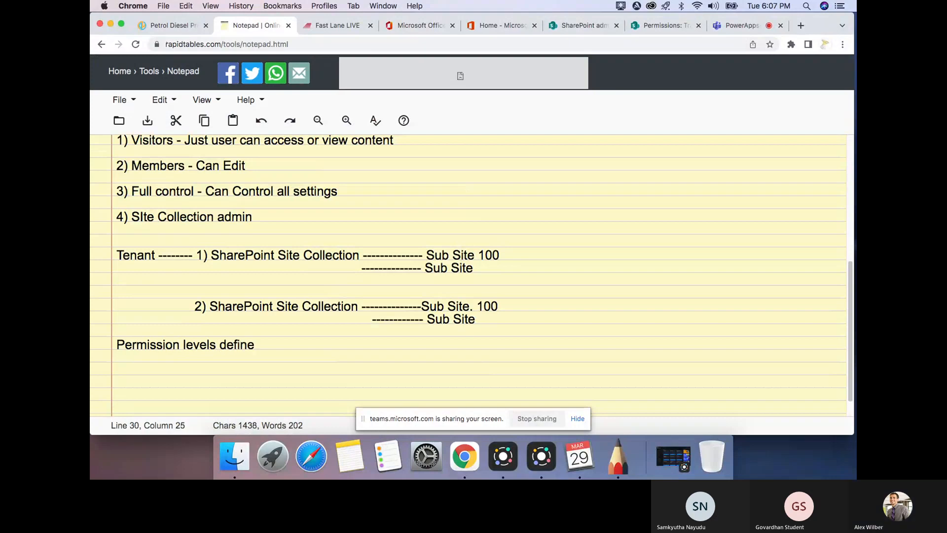
Prefix the "Permission levels define" line with "Step- 1------"
key("Left")
key("Left")
key("Left")
key("Left")
key("Left")
key("Left")
key("Left")
key("Left")
key("Left")
key("Left")
key("Left")
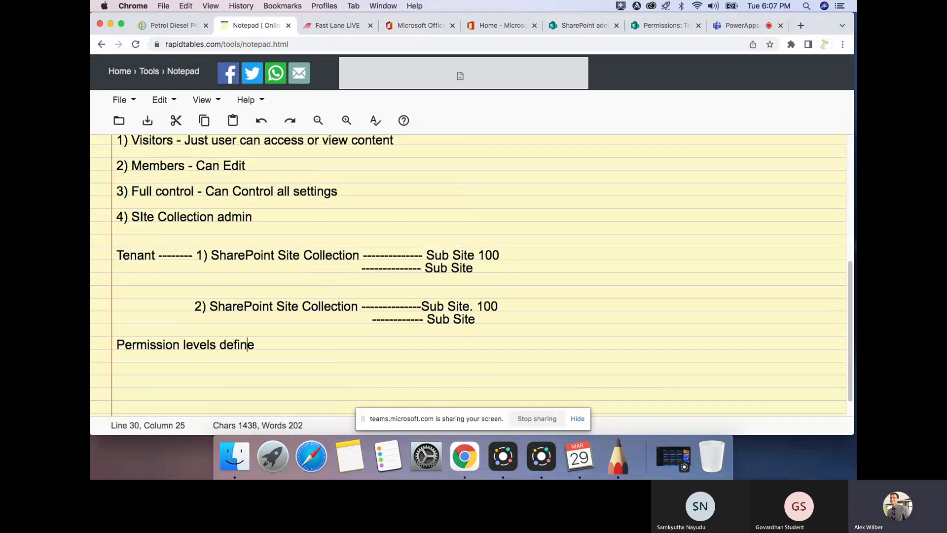
key("Left")
key("Left")
key("Left")
key("Left")
key("Left")
key("Left")
key("Left")
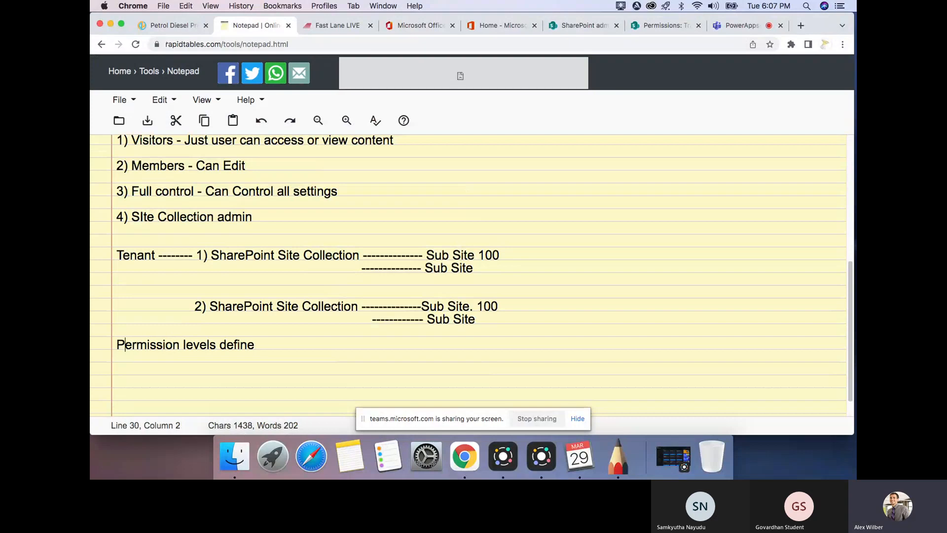
type("Step- 1")
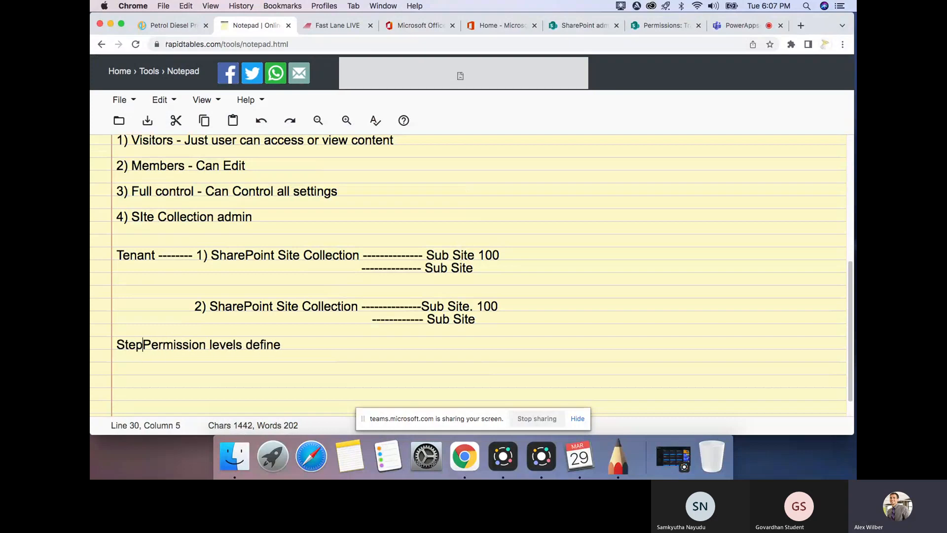
type("------")
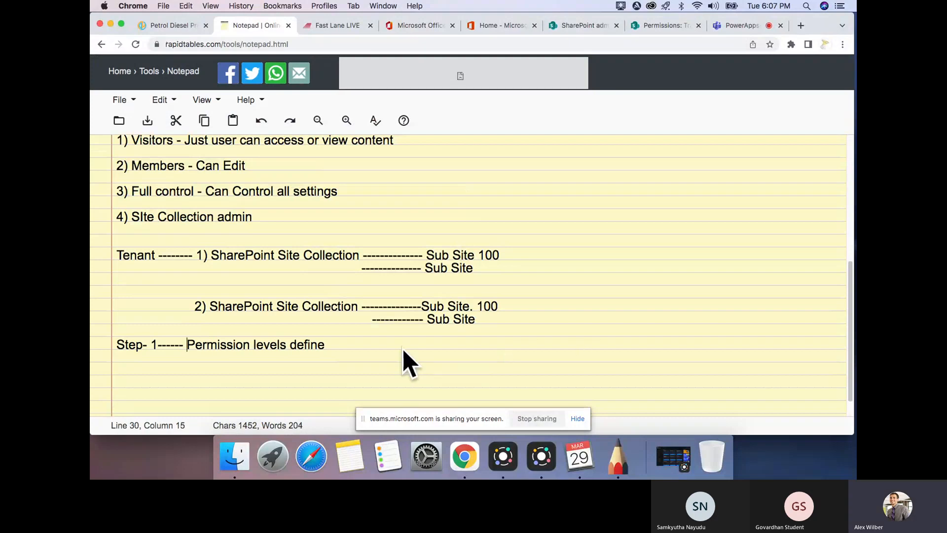
Add the line "Step-2-- Create group" below the first step and start a new line
left_click(380, 344)
key("Return")
type("S")
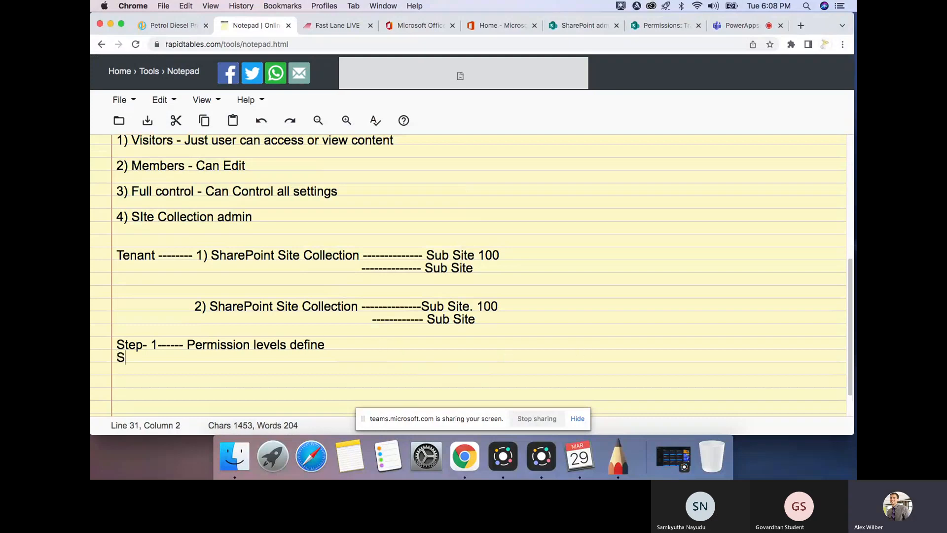
type("tep-2--")
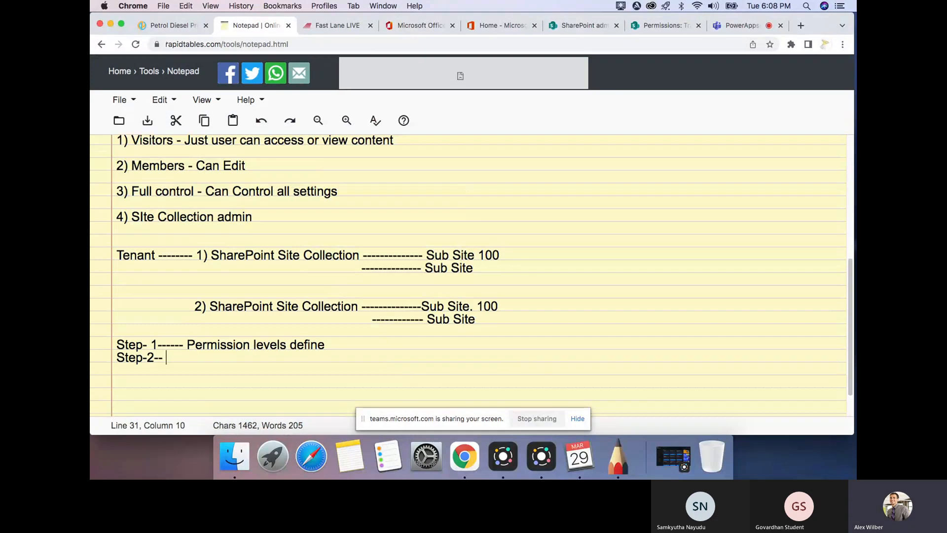
type(" Create group")
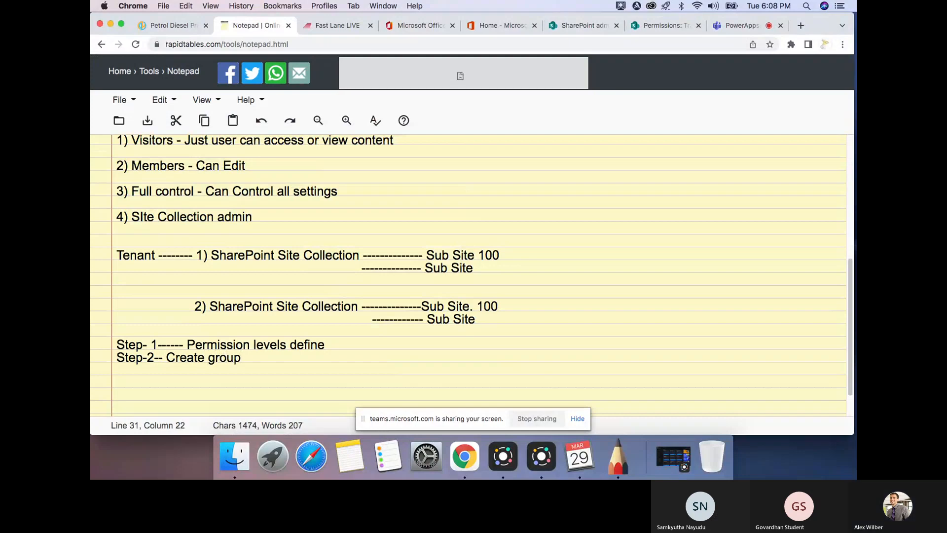
type("--")
key("BackSpace")
key("BackSpace")
key("Return")
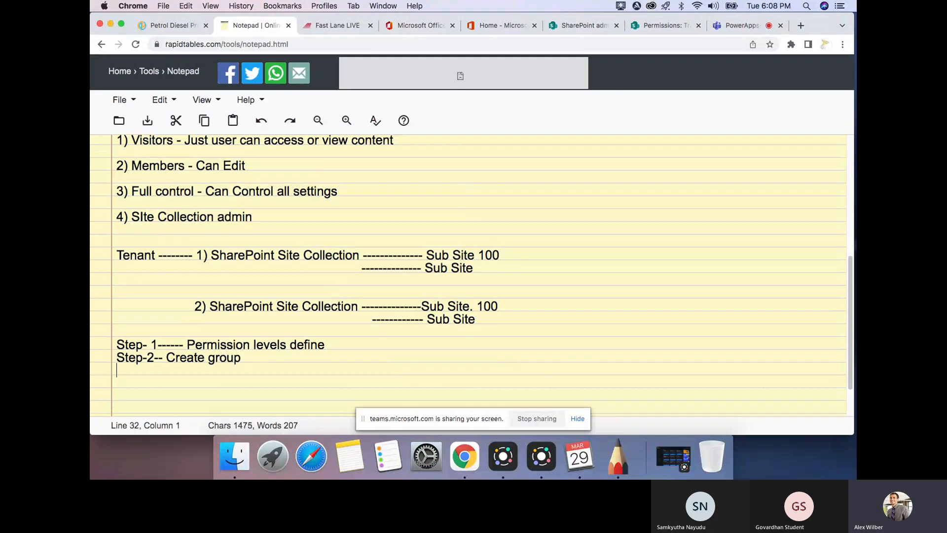
Write the third step as "Step3--- Assign Permissions to group"
type("Step3--- Ass")
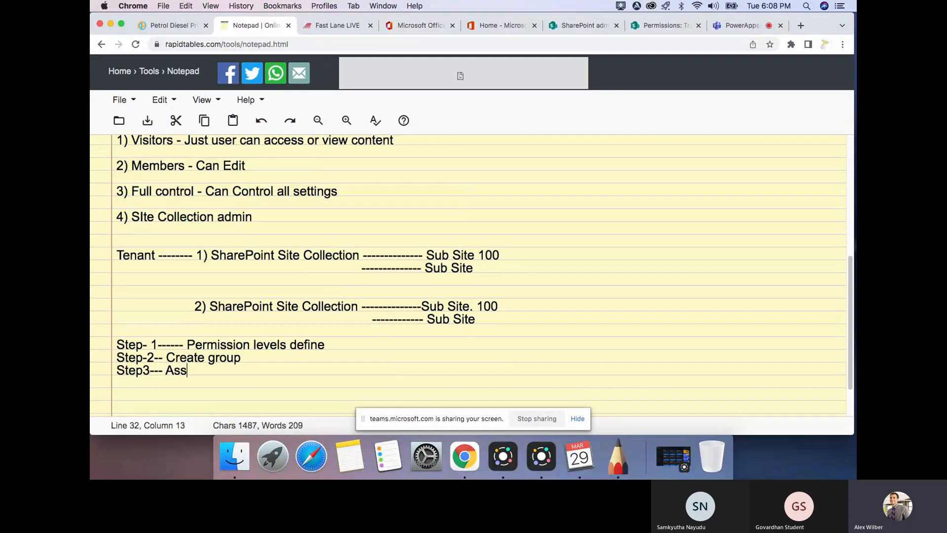
type("ign Perm")
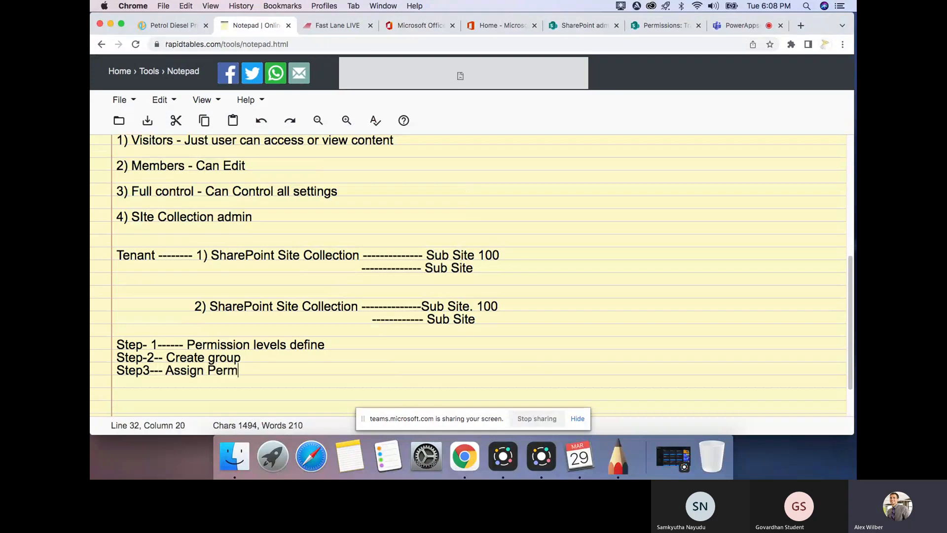
type("issions")
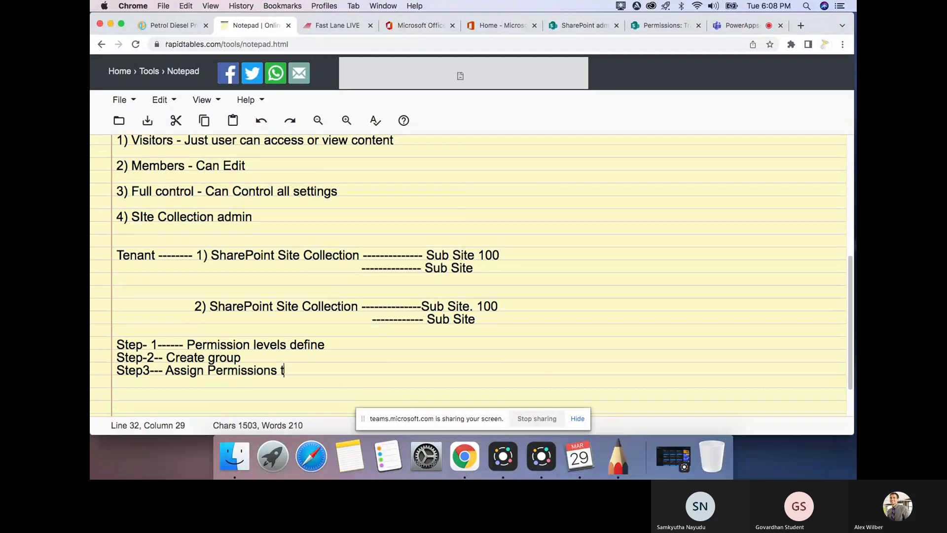
type(" to group")
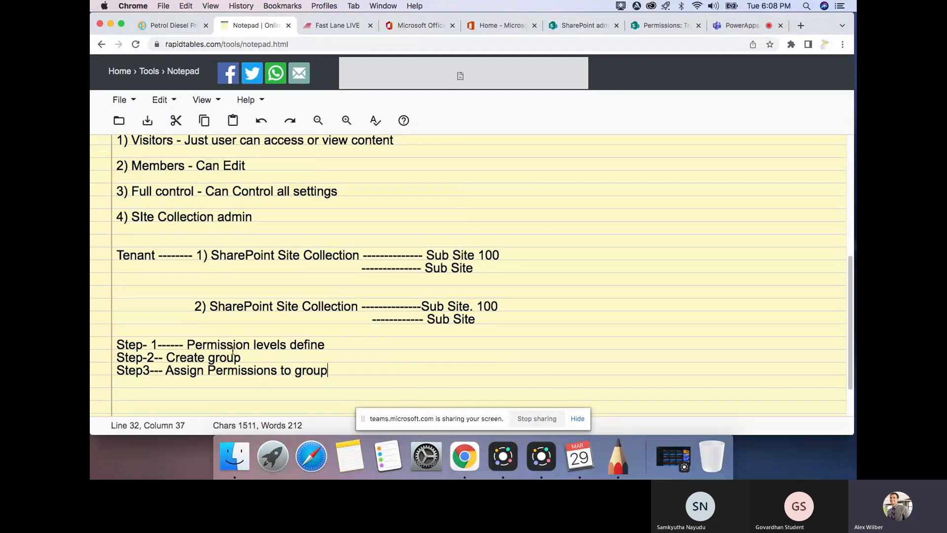
left_click_drag(166, 370, 328, 371)
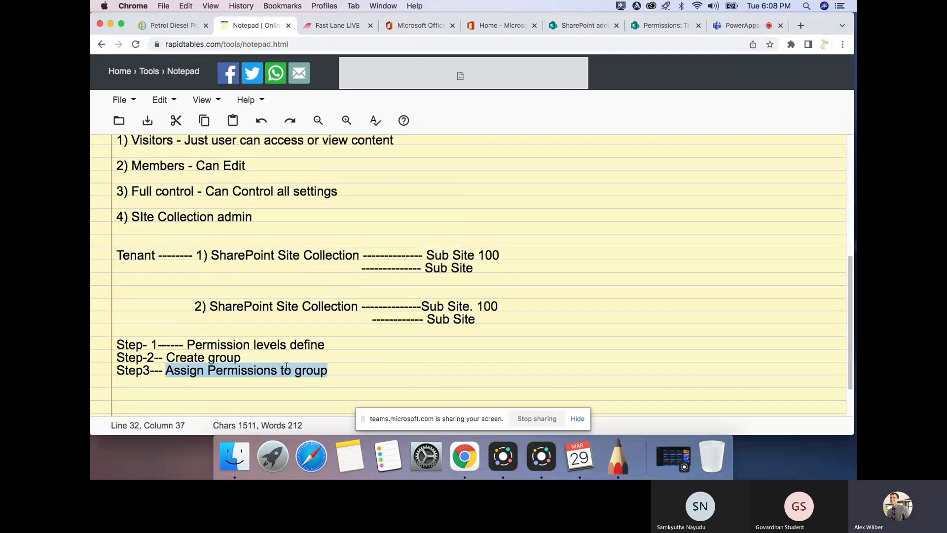
left_click(335, 344)
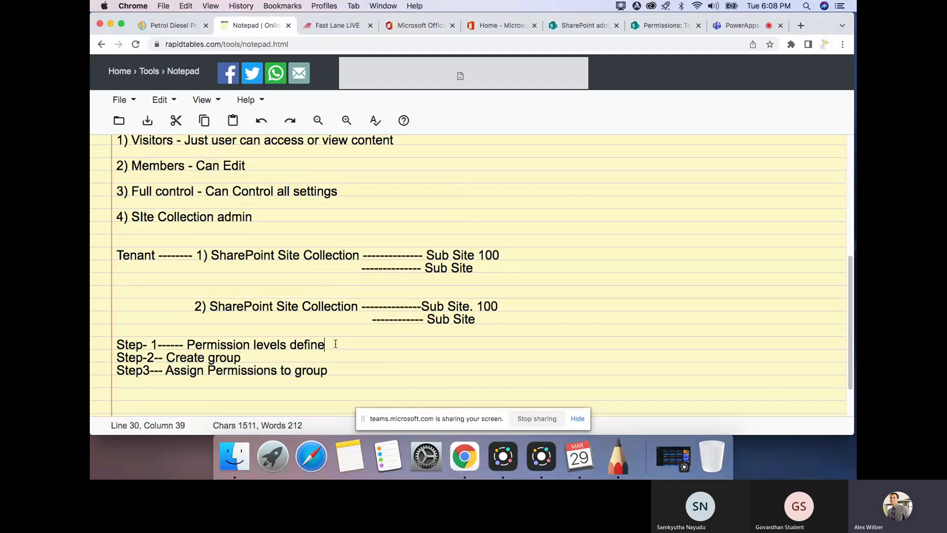
Switch to SharePoint, open the Training 2022 site's permission levels and read the Contribute level's description
left_click(688, 25)
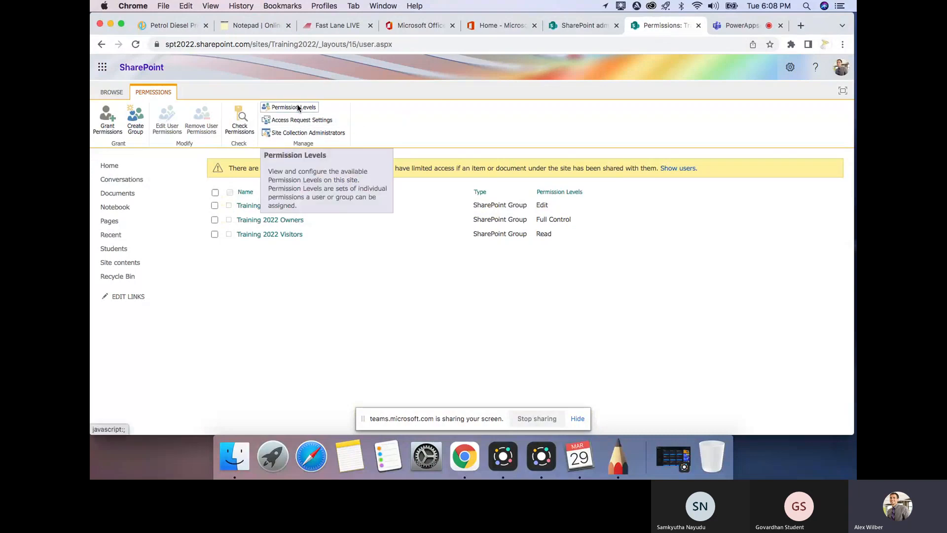
left_click(266, 25)
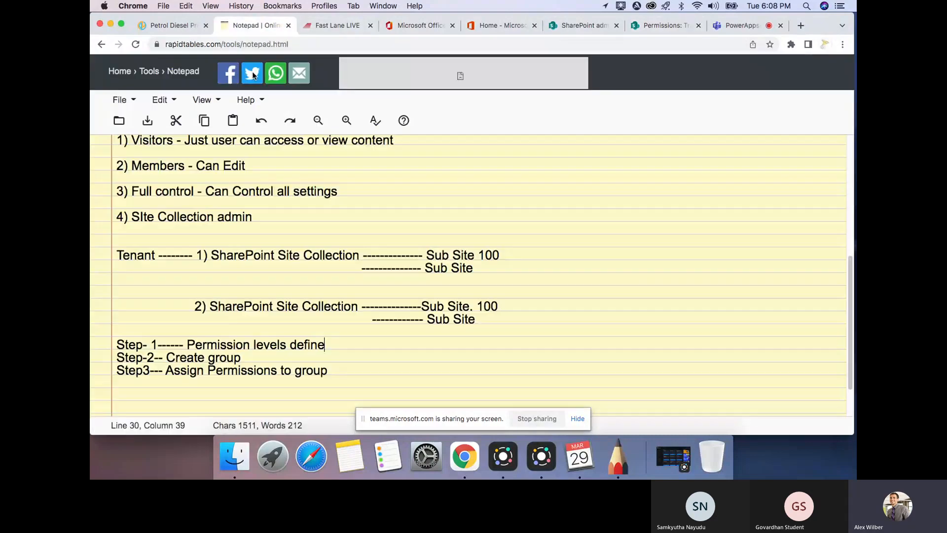
left_click_drag(117, 344, 158, 346)
left_click(641, 27)
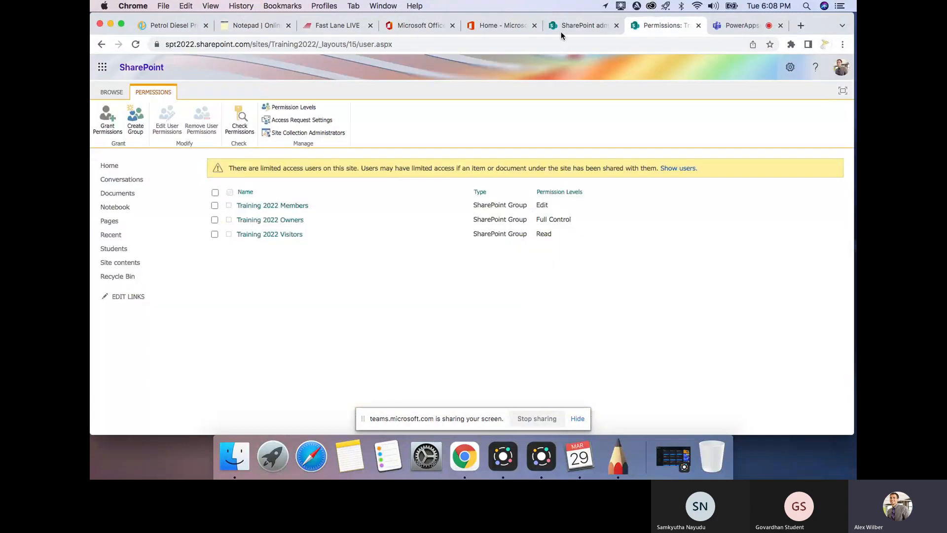
left_click(289, 105)
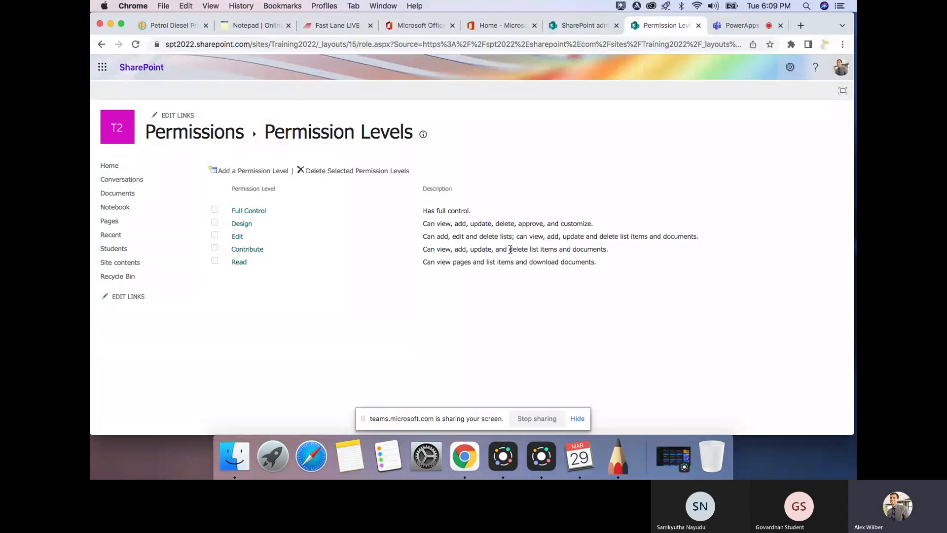
left_click_drag(509, 249, 614, 251)
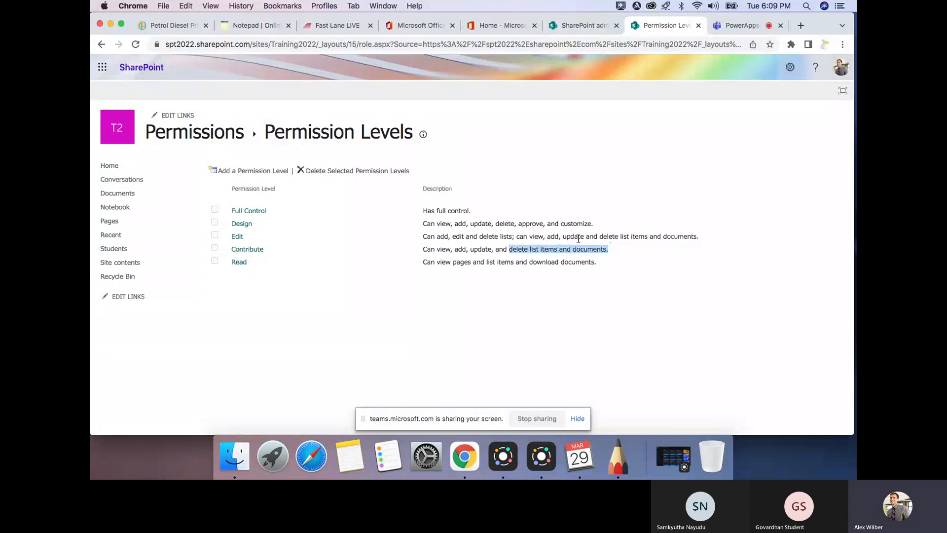
Open the Read permission level and examine which list, site and personal permissions it includes
left_click(239, 263)
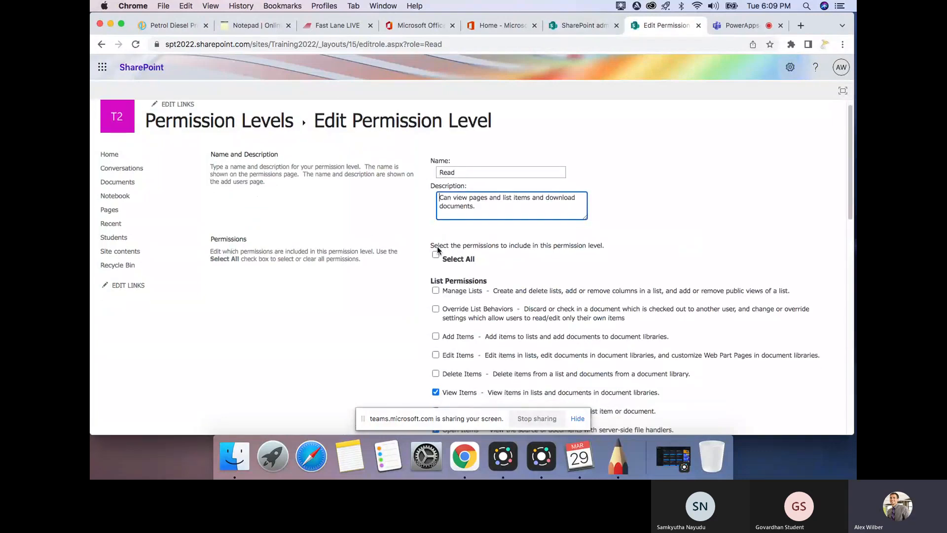
scroll(437, 248, "down", 15)
scroll(437, 247, "up", 15)
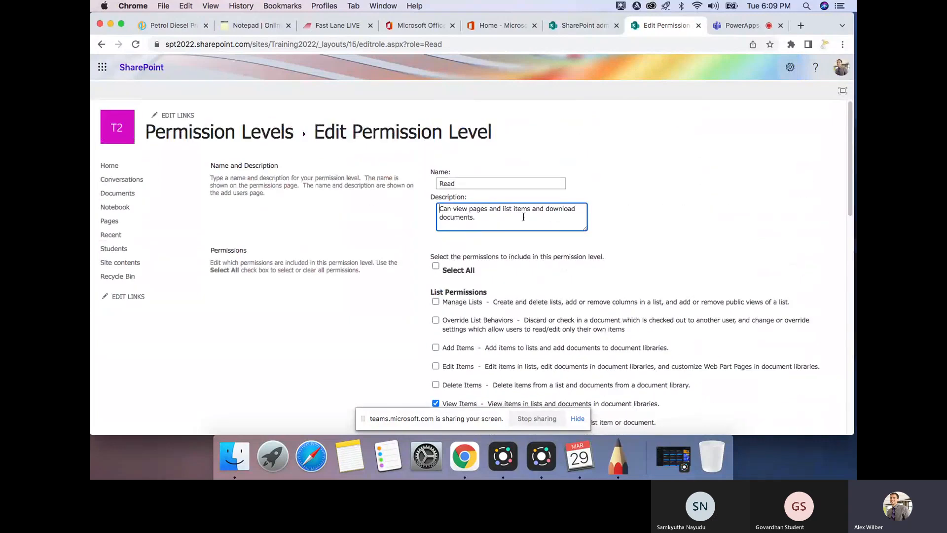
scroll(575, 219, "down", 4)
scroll(575, 218, "up", 3)
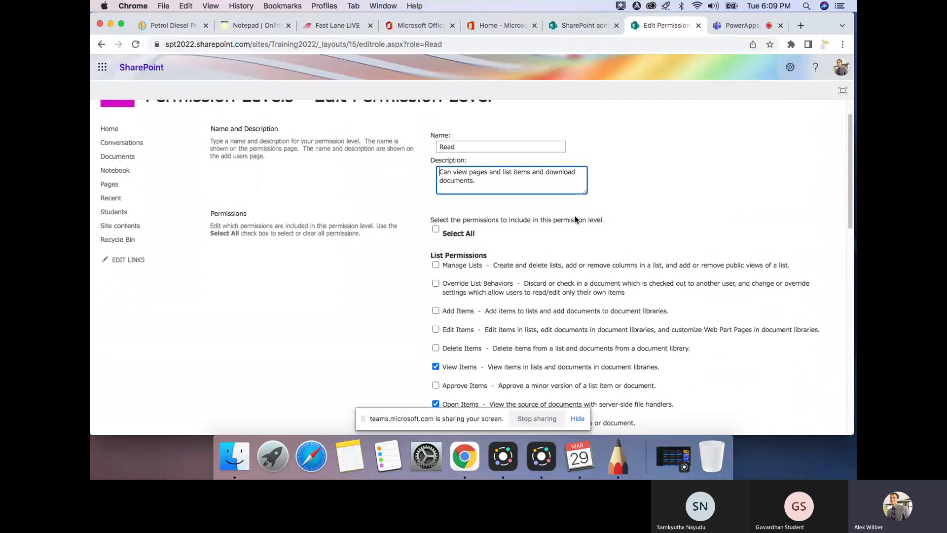
scroll(575, 215, "down", 2)
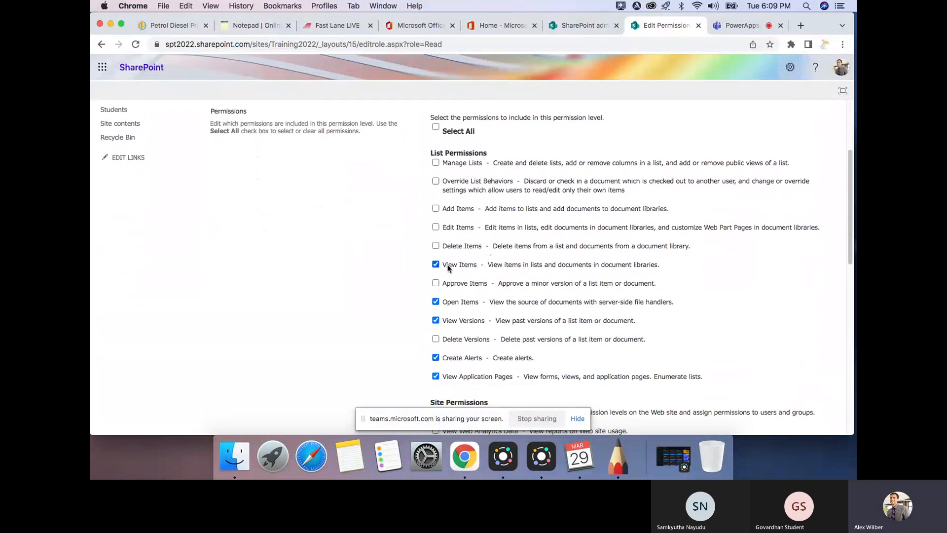
scroll(552, 228, "down", 1)
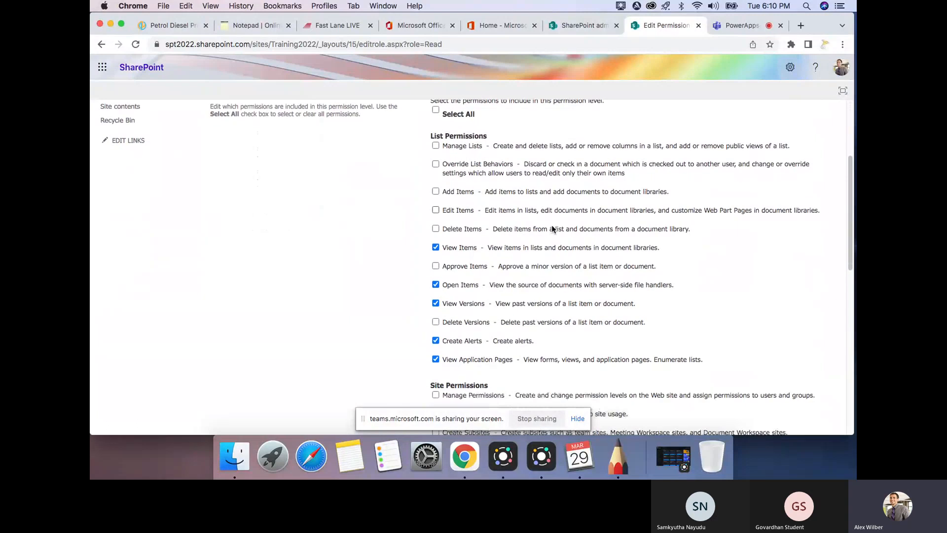
scroll(502, 252, "down", 1)
scroll(502, 253, "down", 3)
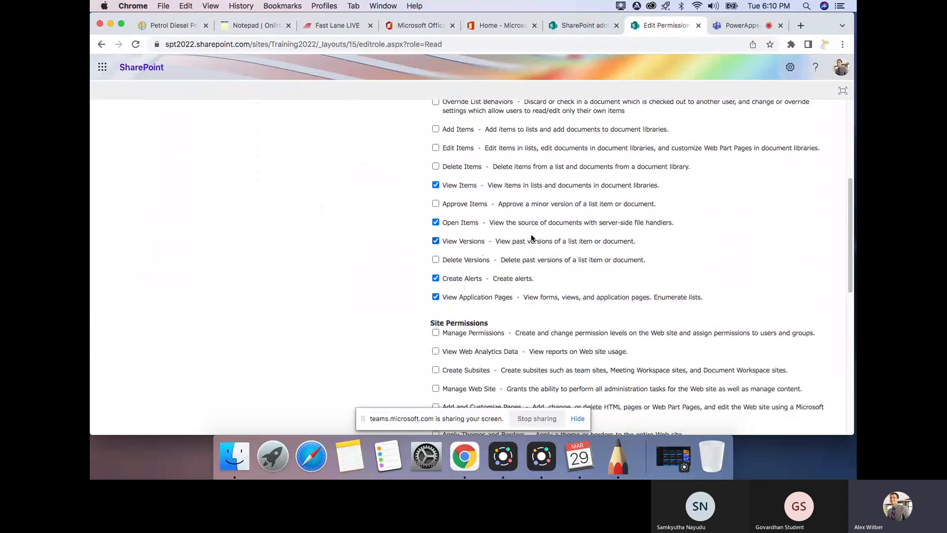
scroll(530, 244, "down", 5)
scroll(531, 234, "down", 2)
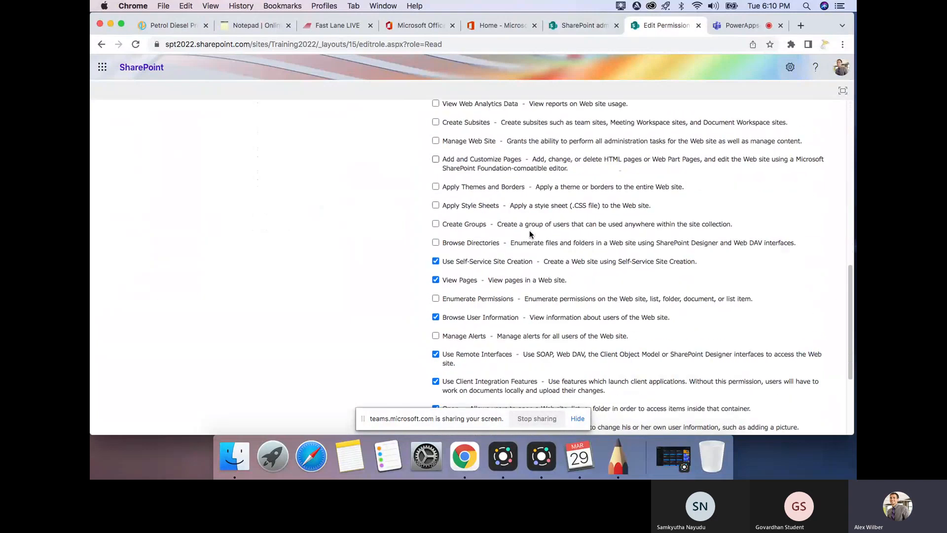
scroll(456, 253, "up", 10)
scroll(456, 253, "down", 4)
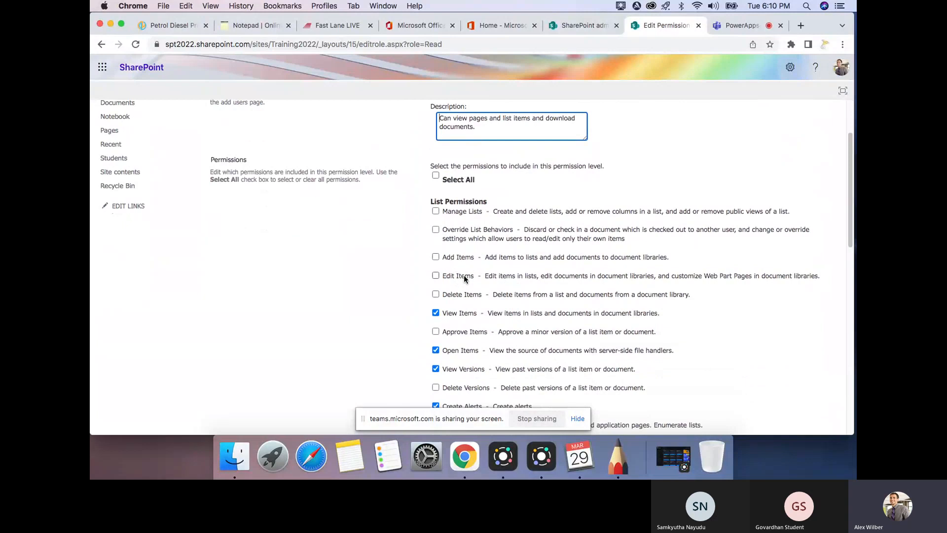
scroll(566, 264, "down", 1)
scroll(565, 262, "down", 12)
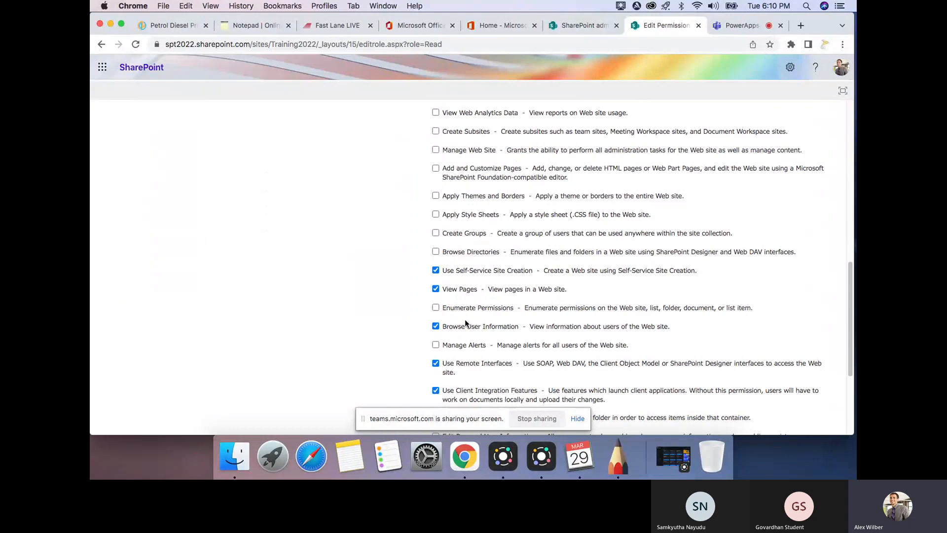
scroll(519, 296, "down", 6)
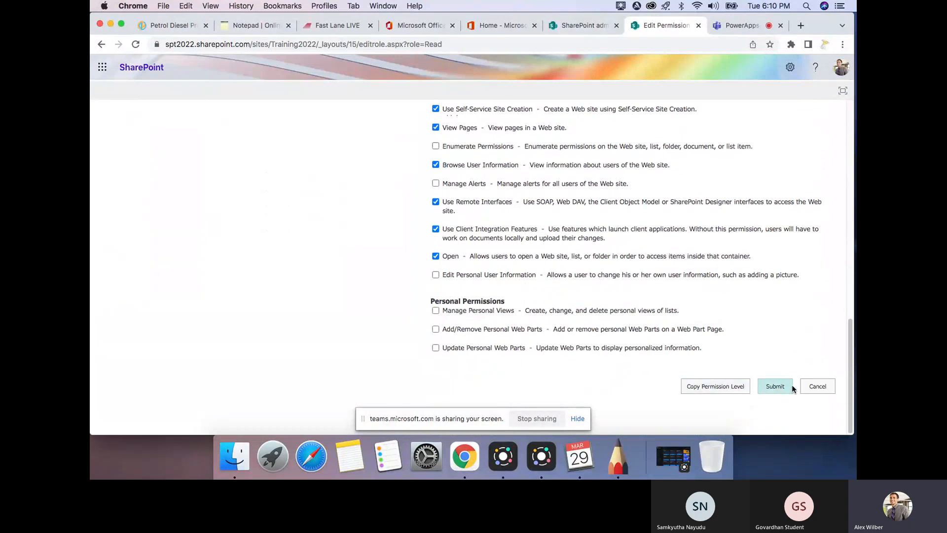
scroll(579, 276, "up", 15)
Return to the permission levels list, open the Contribute level and examine its list permissions
left_click(101, 44)
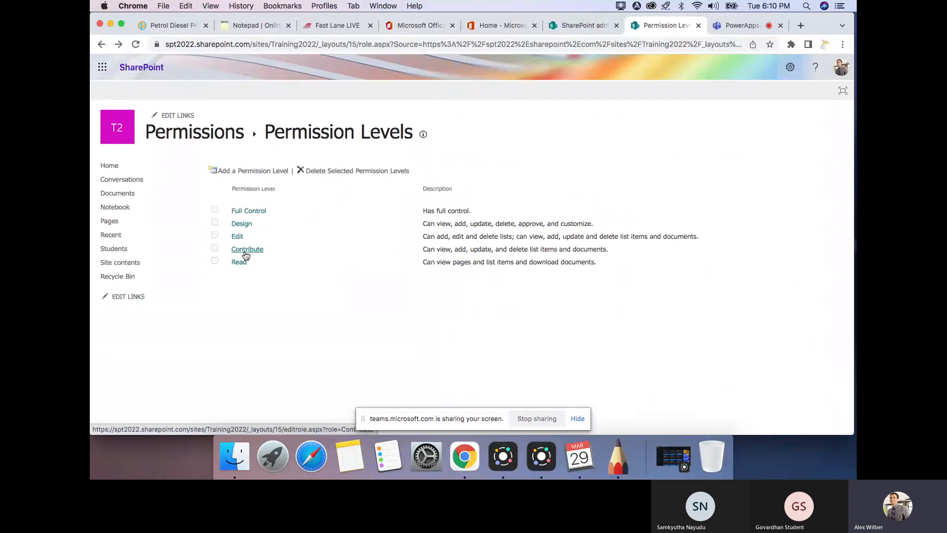
left_click(246, 251)
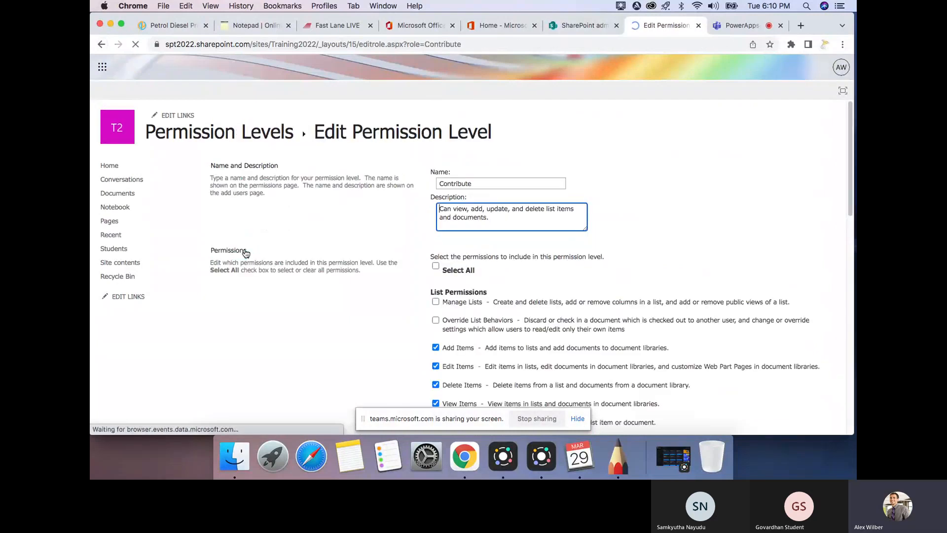
scroll(562, 259, "down", 3)
scroll(576, 250, "down", 3)
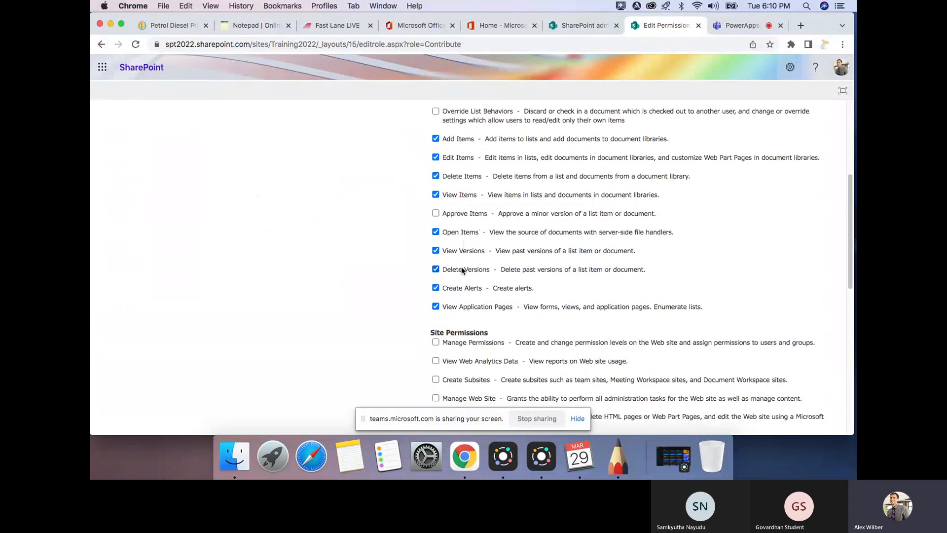
Examine which list and site permissions the Contribute level includes
scroll(459, 276, "up", 2)
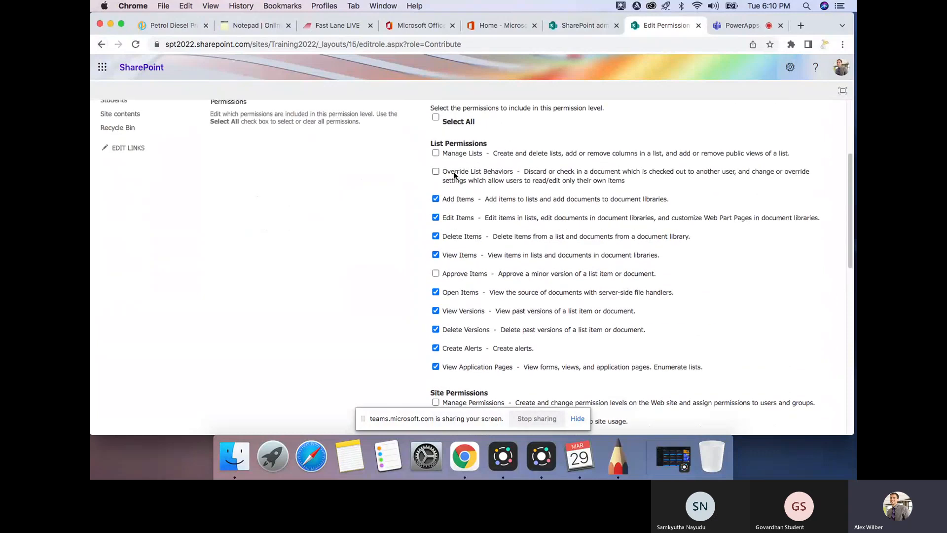
scroll(461, 270, "down", 8)
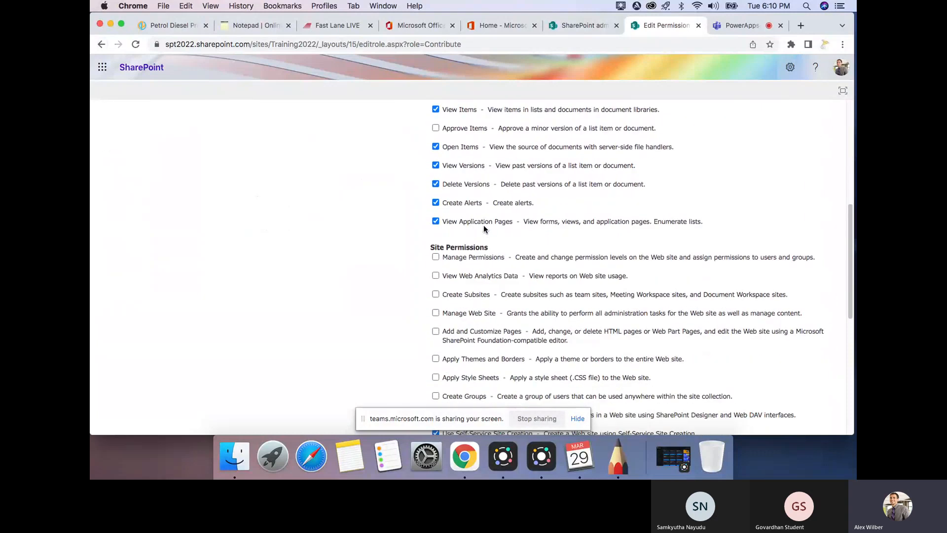
scroll(483, 223, "down", 1)
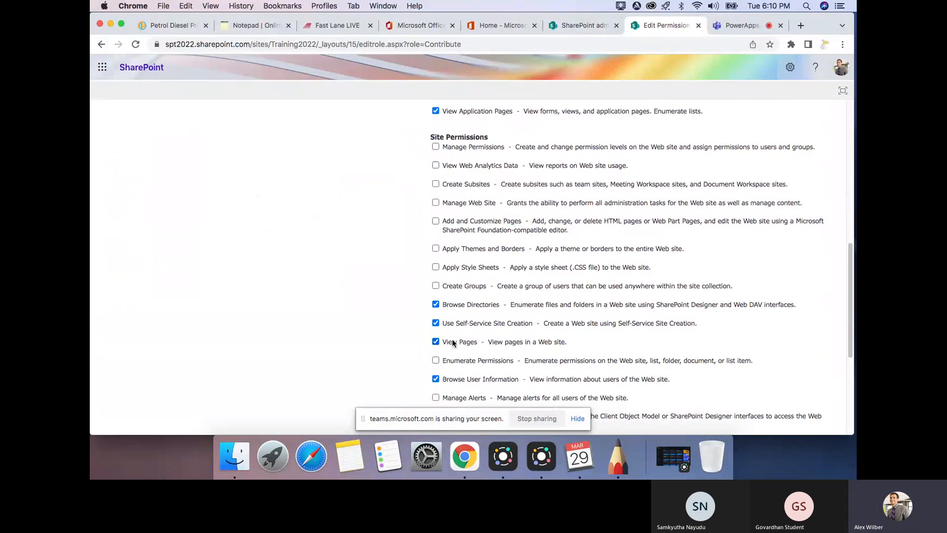
scroll(463, 333, "up", 15)
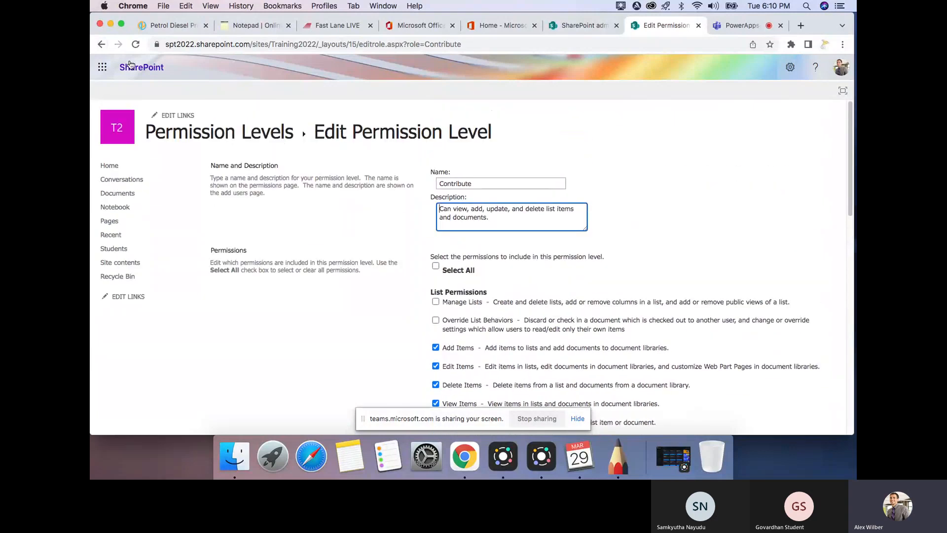
Return to the permission levels list, open the Edit level and examine its list permissions
left_click(102, 45)
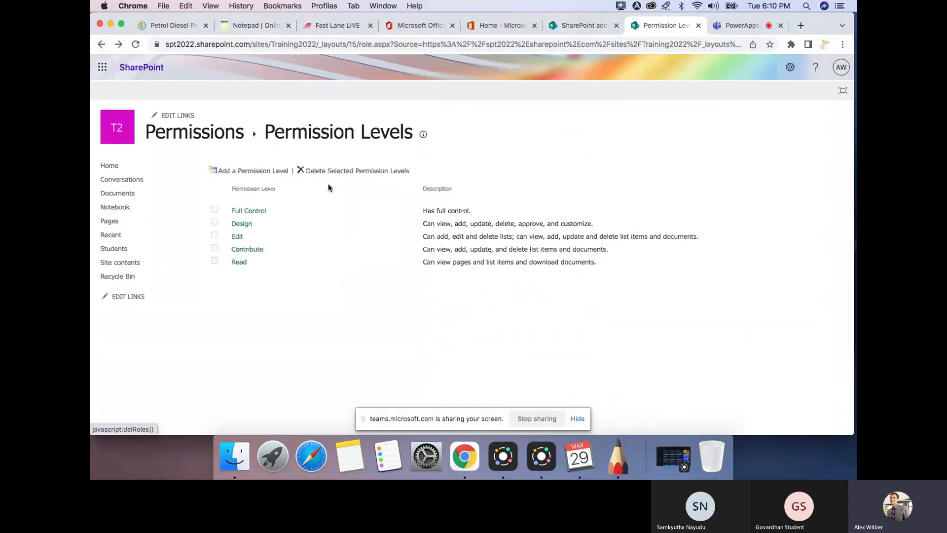
left_click(237, 238)
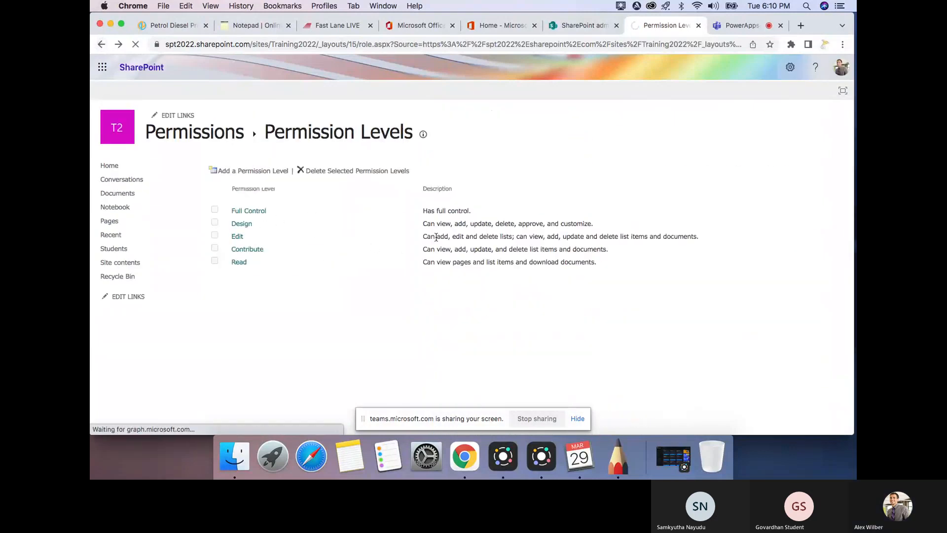
scroll(496, 192, "down", 3)
scroll(497, 192, "up", 1)
scroll(496, 192, "up", 1)
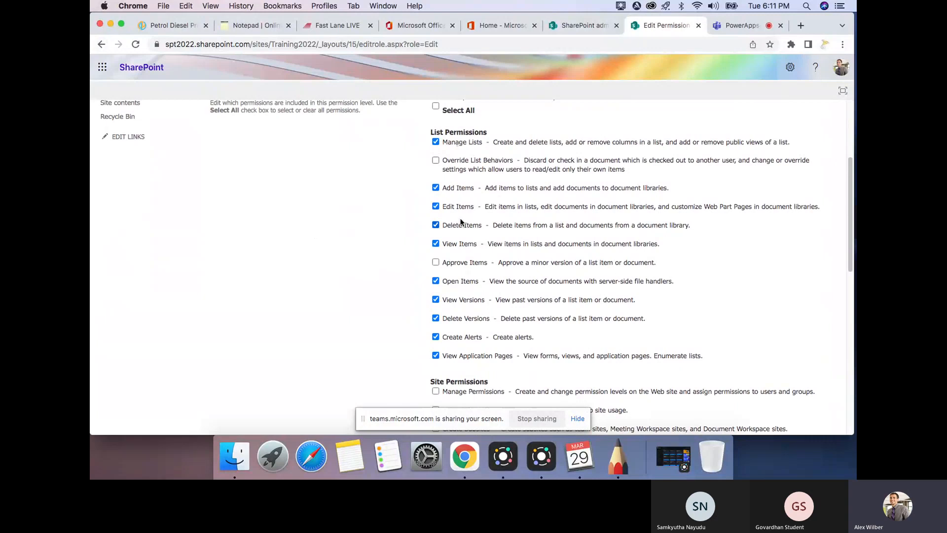
Reopen the Contribute level from the permission levels list and compare its name, description and list permissions with the Edit level
left_click(102, 44)
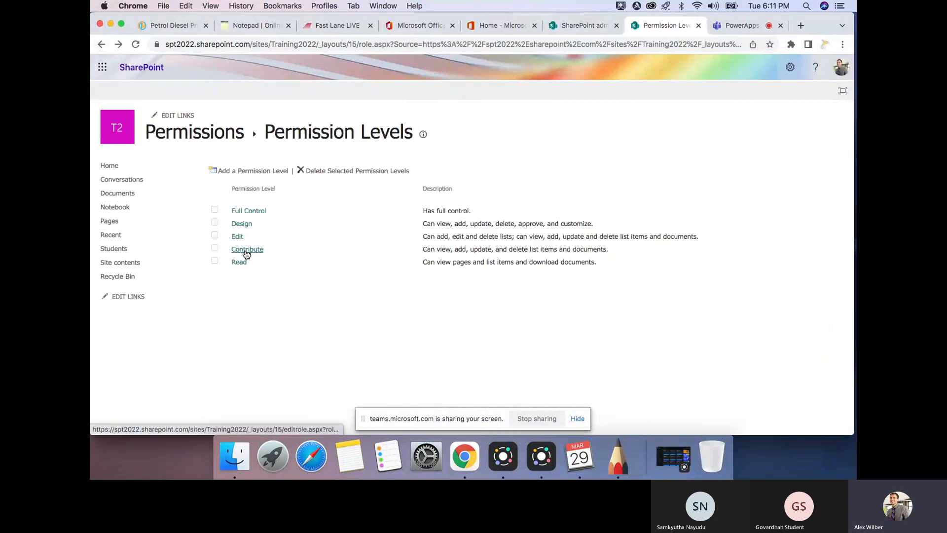
left_click(247, 251)
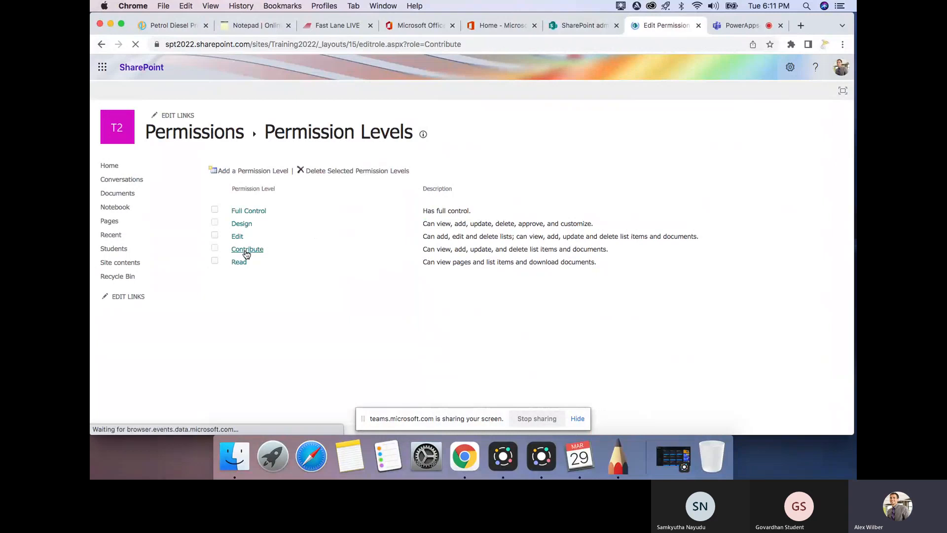
scroll(550, 234, "down", 5)
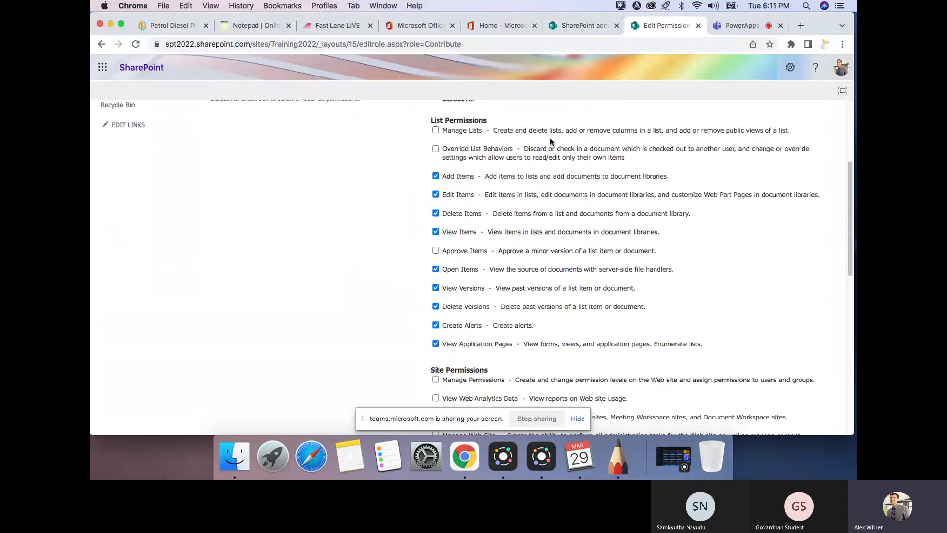
scroll(552, 157, "up", 5)
scroll(551, 157, "down", 3)
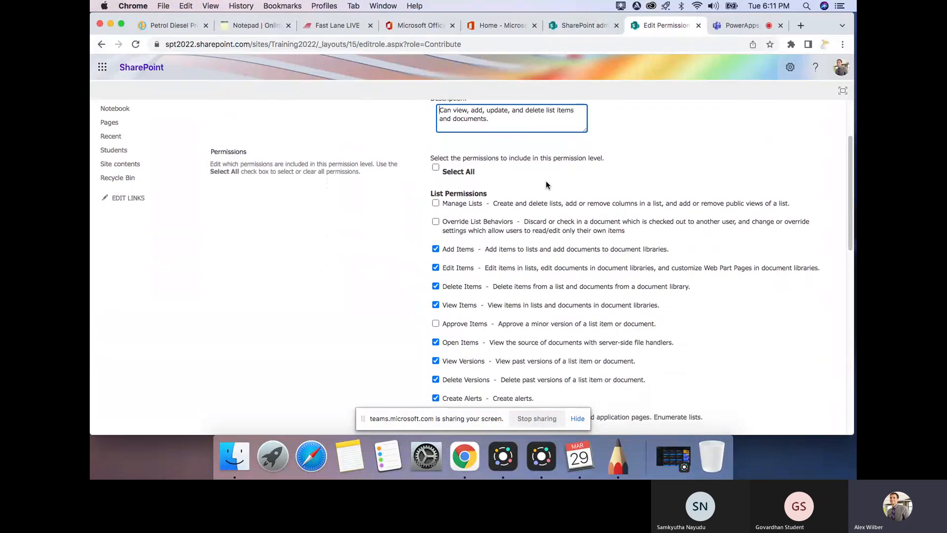
scroll(546, 186, "up", 5)
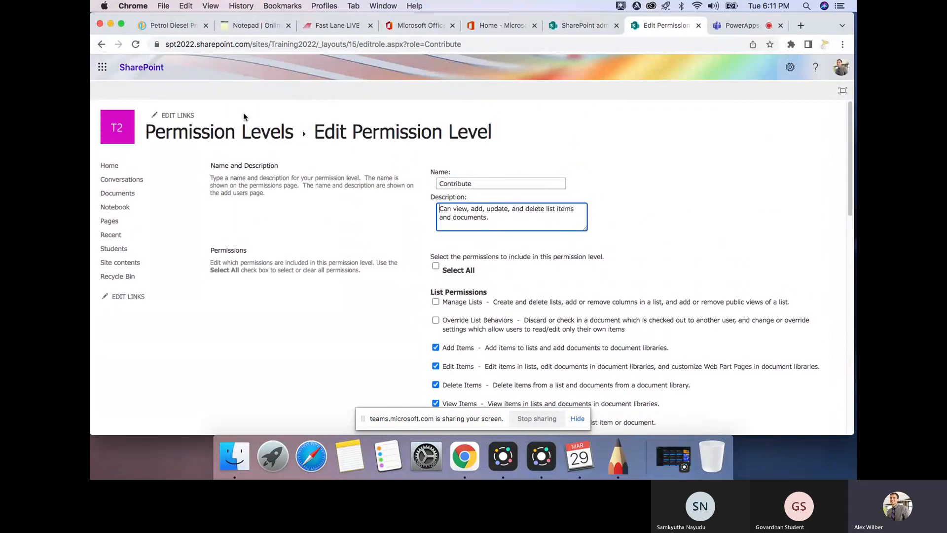
left_click_drag(438, 183, 491, 173)
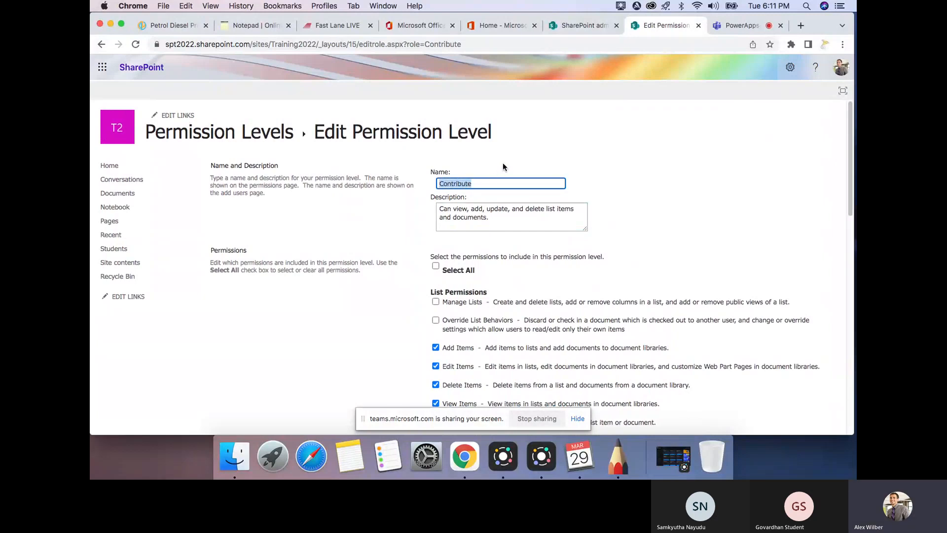
Go back to the Edit level and check its description and Manage Lists permission against Contribute
left_click(102, 44)
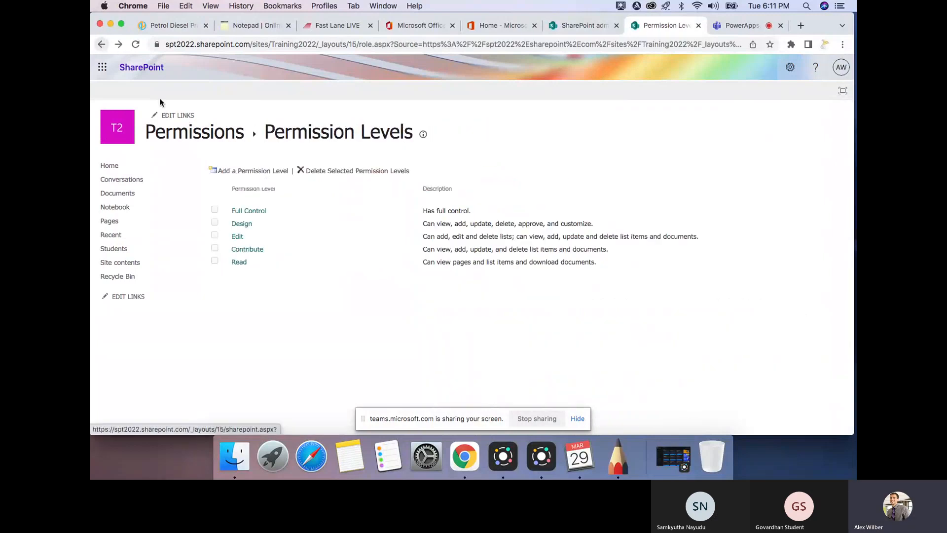
left_click(238, 237)
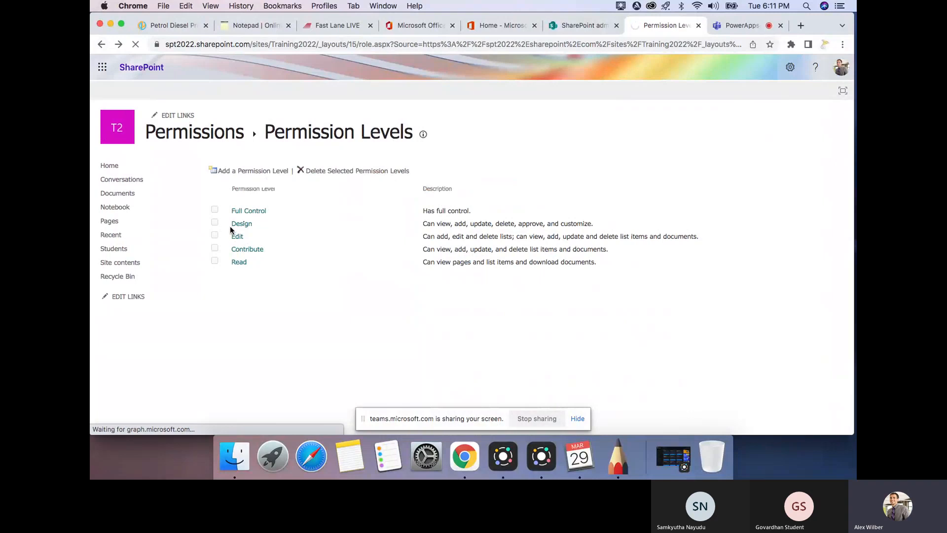
scroll(516, 219, "down", 3)
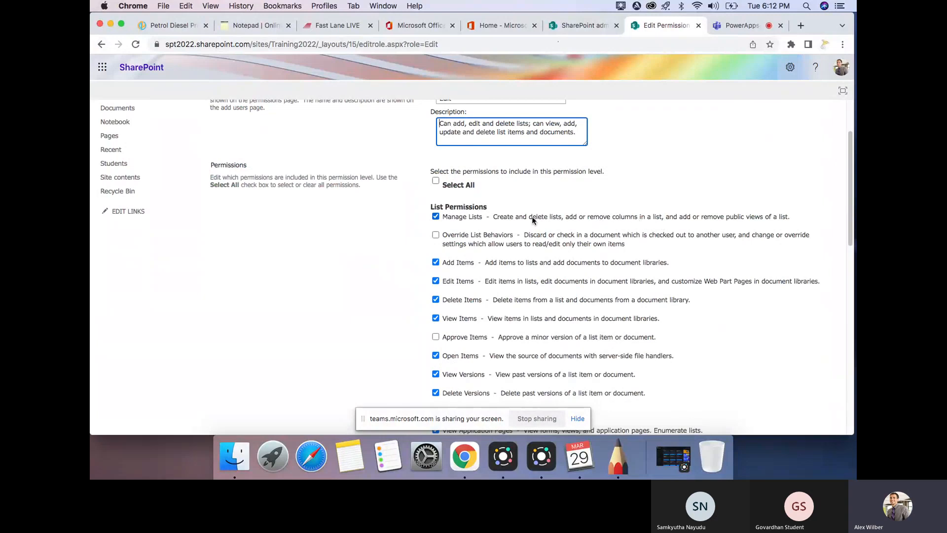
scroll(526, 215, "up", 3)
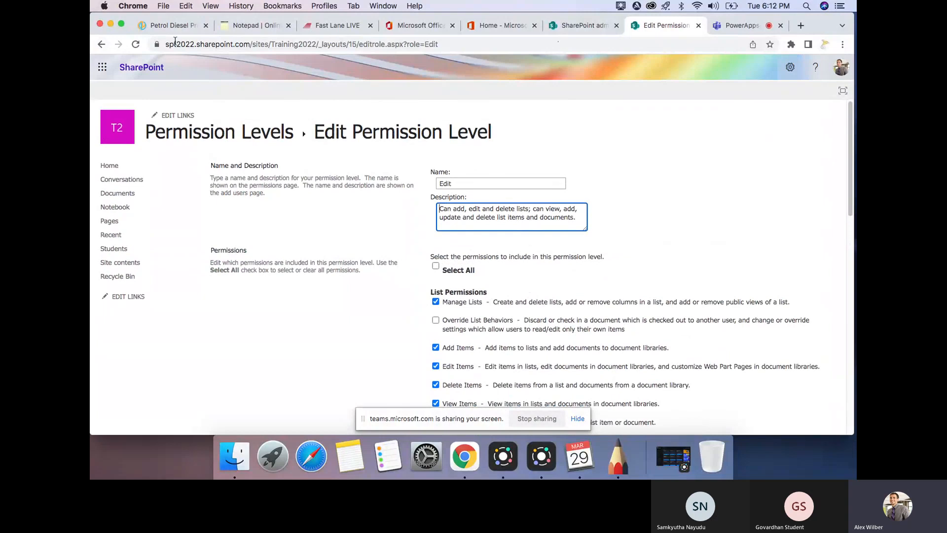
Open the Full Control level from the permission levels list and examine its list and site permissions
left_click(102, 44)
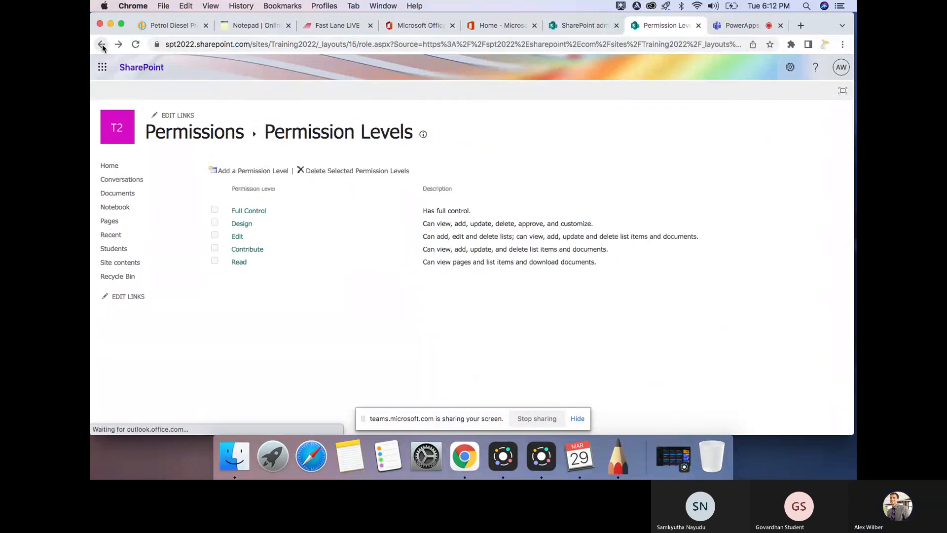
left_click(255, 216)
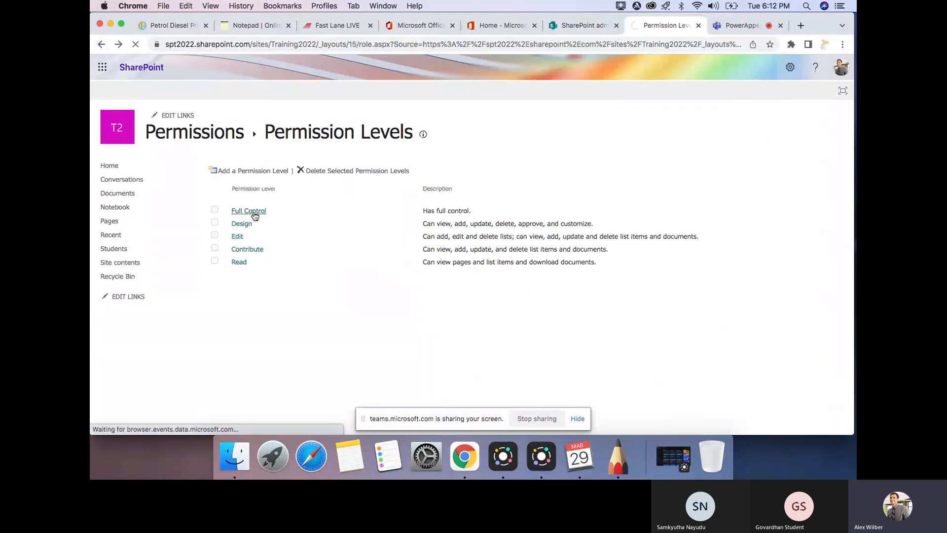
scroll(590, 197, "down", 4)
scroll(568, 202, "down", 10)
scroll(559, 206, "up", 8)
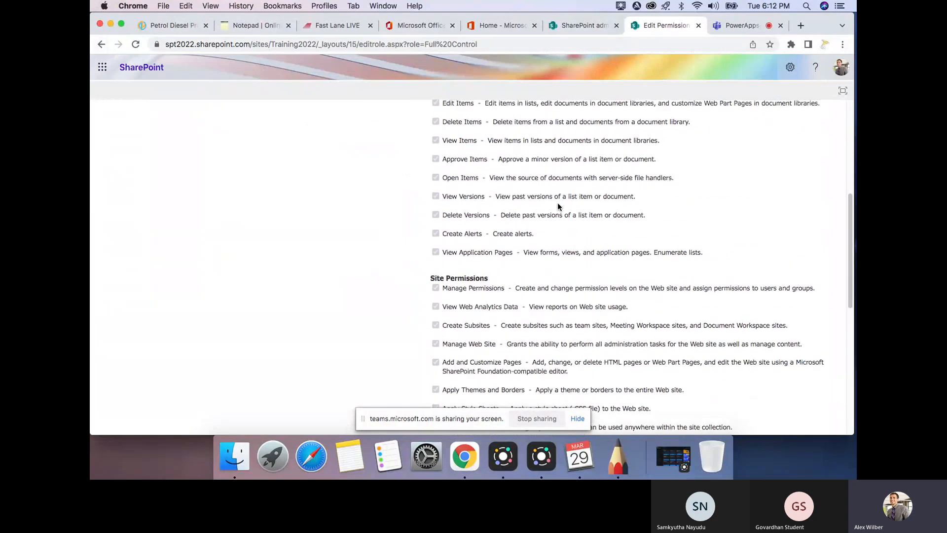
scroll(558, 205, "up", 8)
scroll(558, 206, "down", 15)
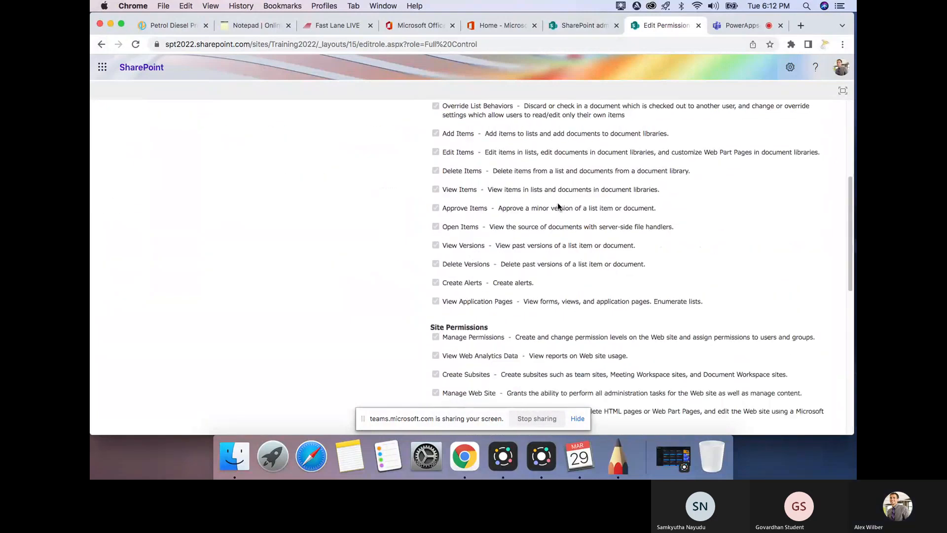
scroll(558, 205, "up", 15)
scroll(543, 207, "down", 6)
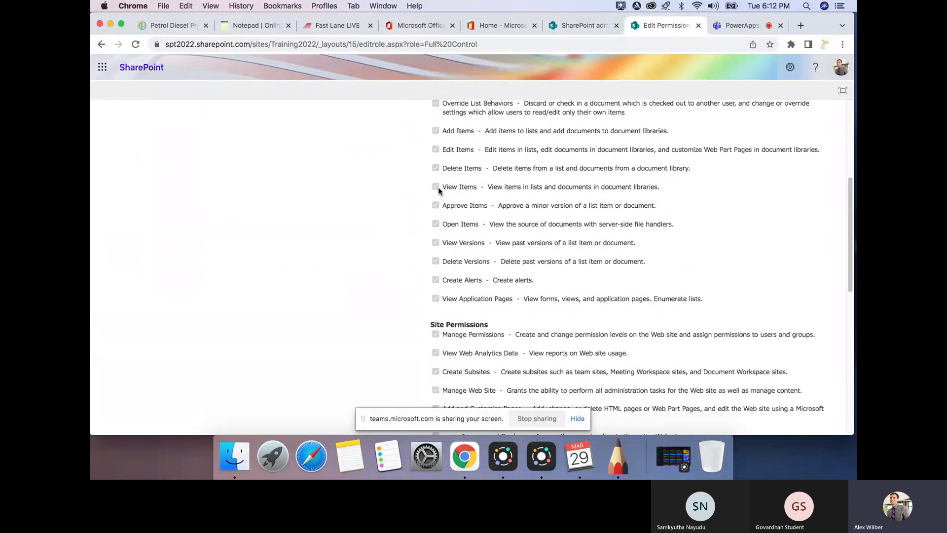
scroll(436, 156, "up", 5)
Return to the permission levels list, open the Design level and examine its list, site and personal permissions
left_click(101, 47)
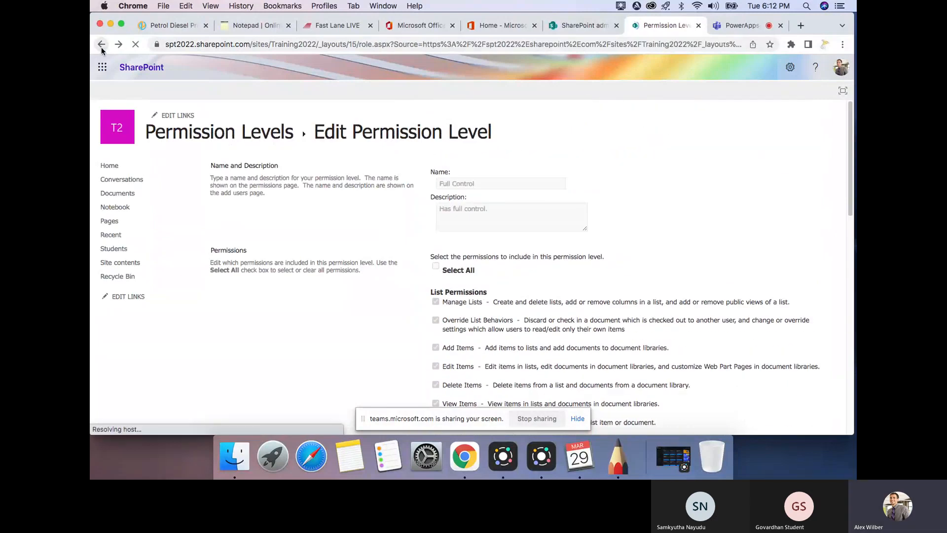
left_click(241, 224)
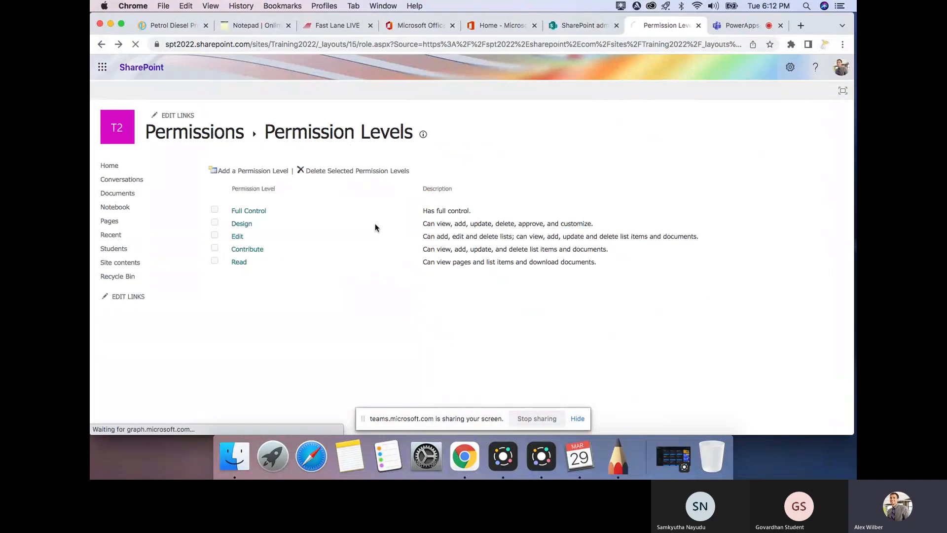
scroll(534, 159, "down", 4)
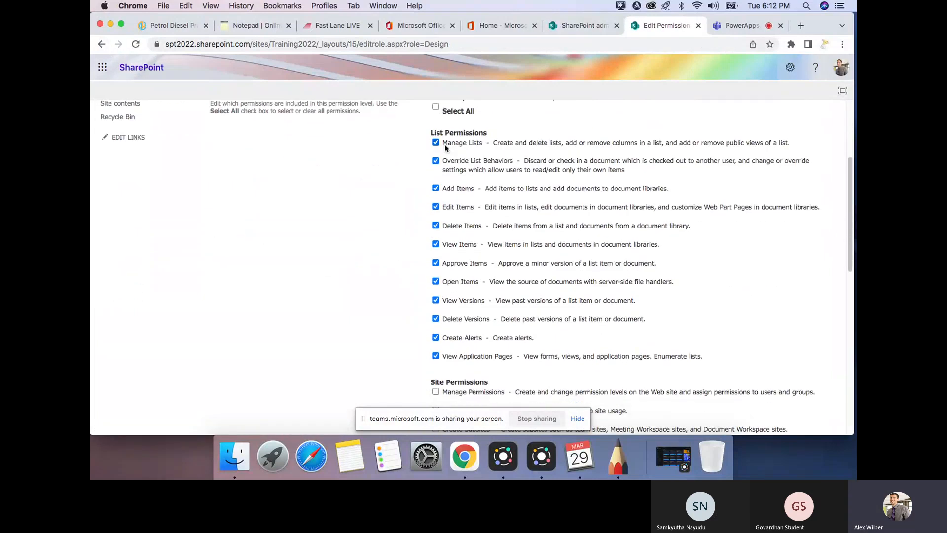
scroll(451, 261, "down", 2)
scroll(450, 261, "down", 10)
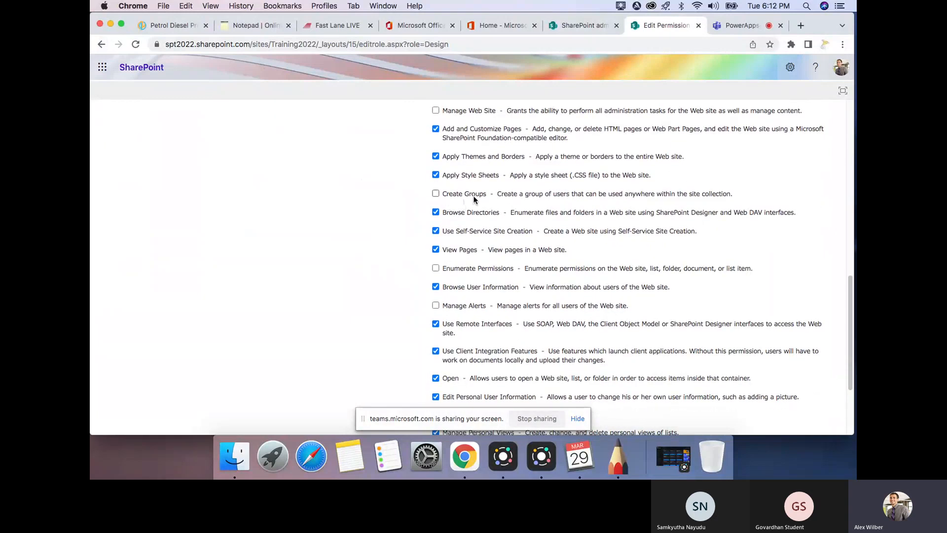
scroll(464, 307, "down", 5)
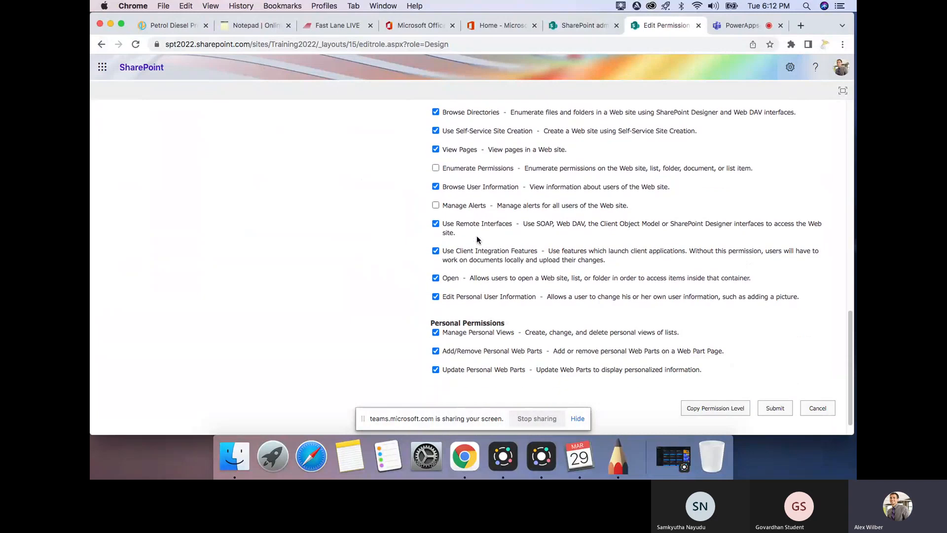
scroll(478, 229, "up", 10)
scroll(477, 229, "up", 5)
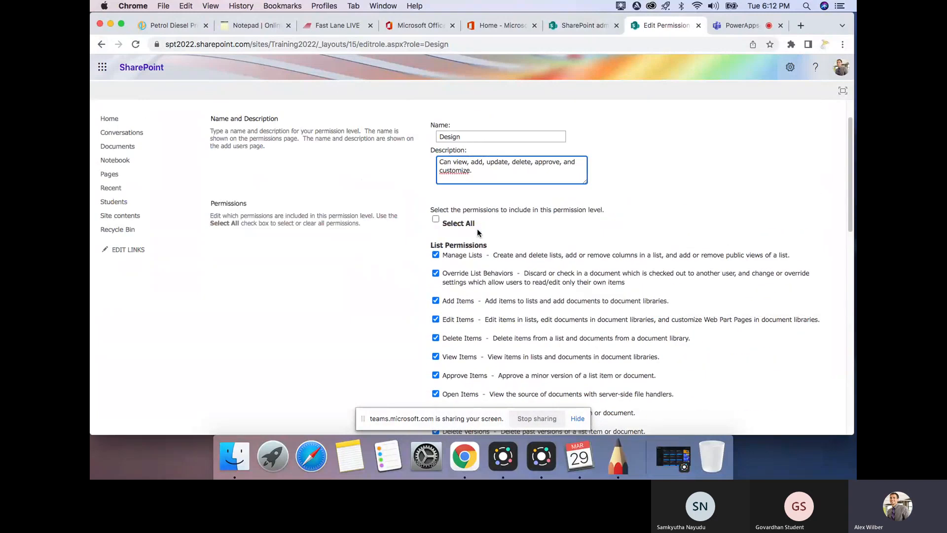
Review the permission-level step in the online notepad, then check the levels assigned to the Training 2022 groups on SharePoint's site permissions page
left_click(101, 46)
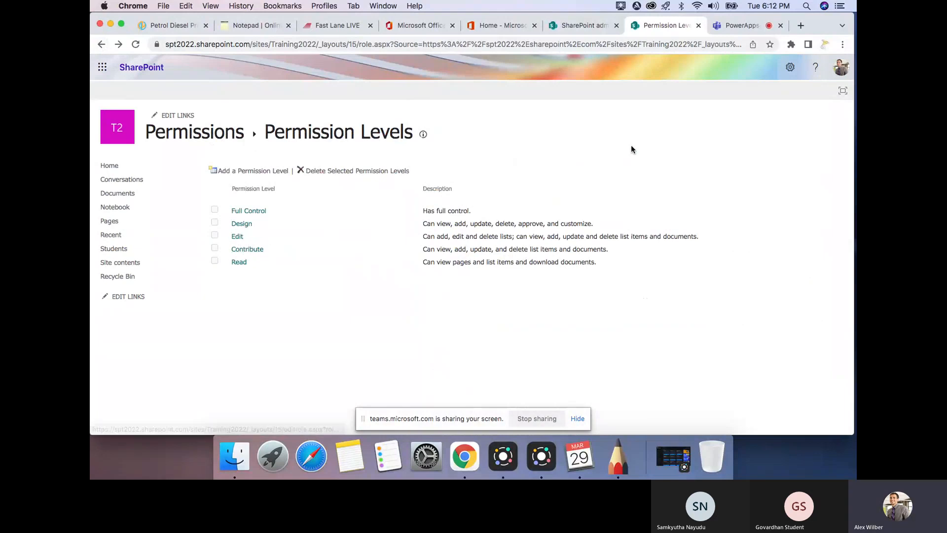
left_click(573, 23)
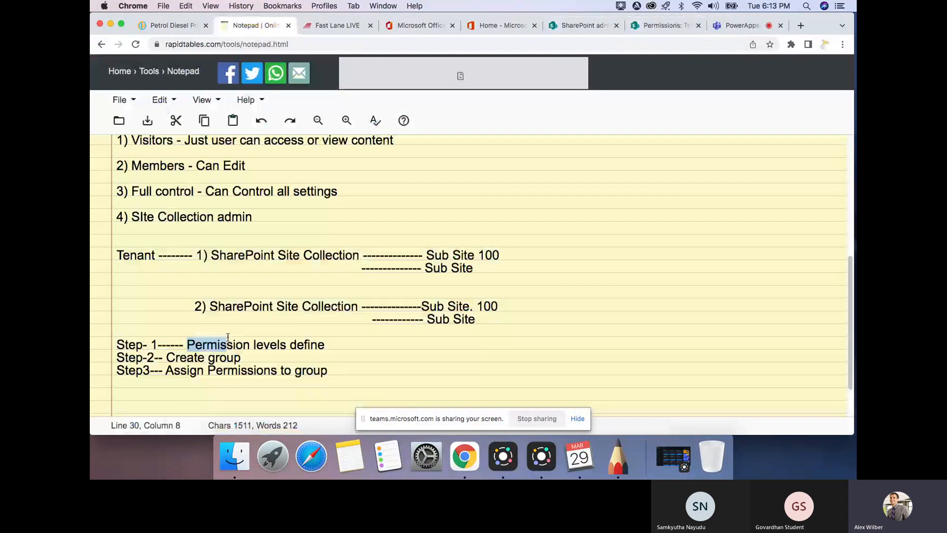
left_click(654, 26)
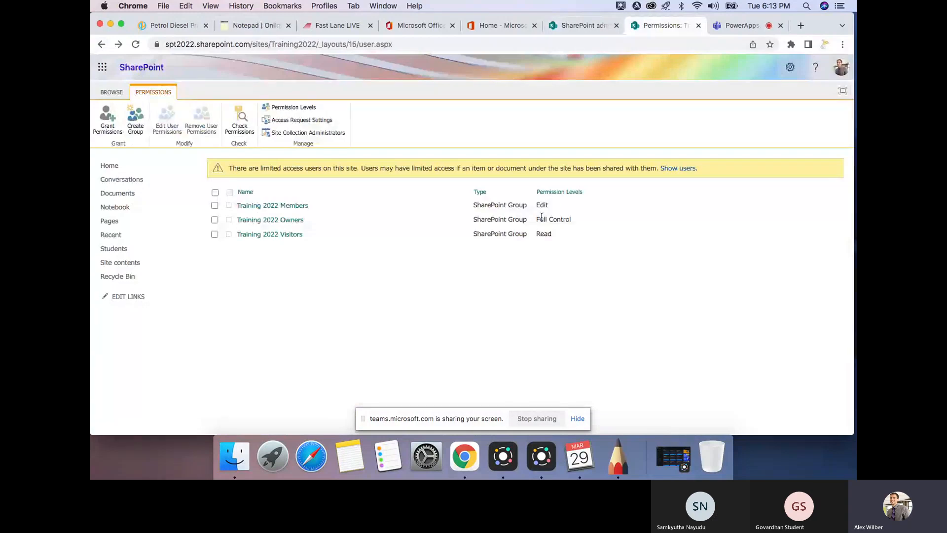
double_click(542, 234)
left_click(578, 238)
Start creating a site group and name it "Training 2022 Contributors", reusing the prefix from the existing visitors group's name
left_click(139, 127)
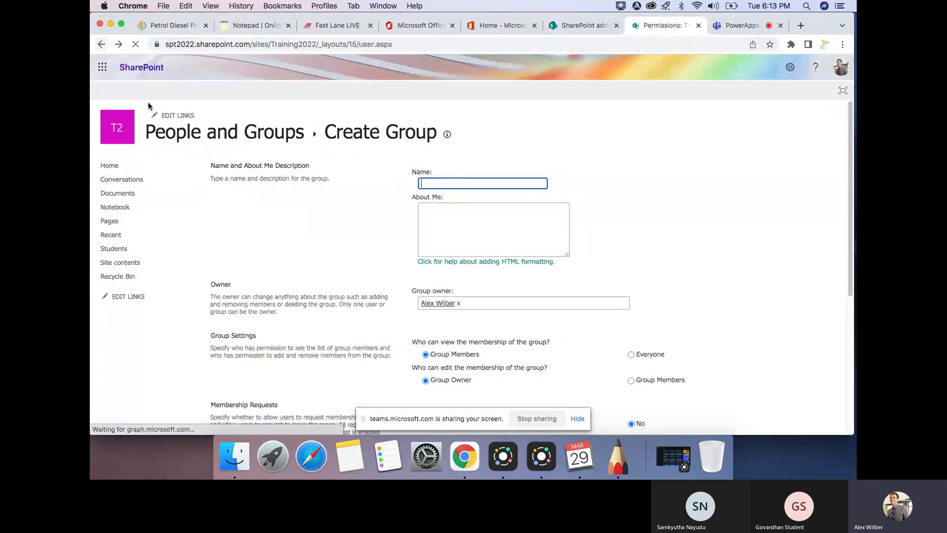
left_click_drag(304, 234, 242, 238)
key("super+c")
left_click(133, 115)
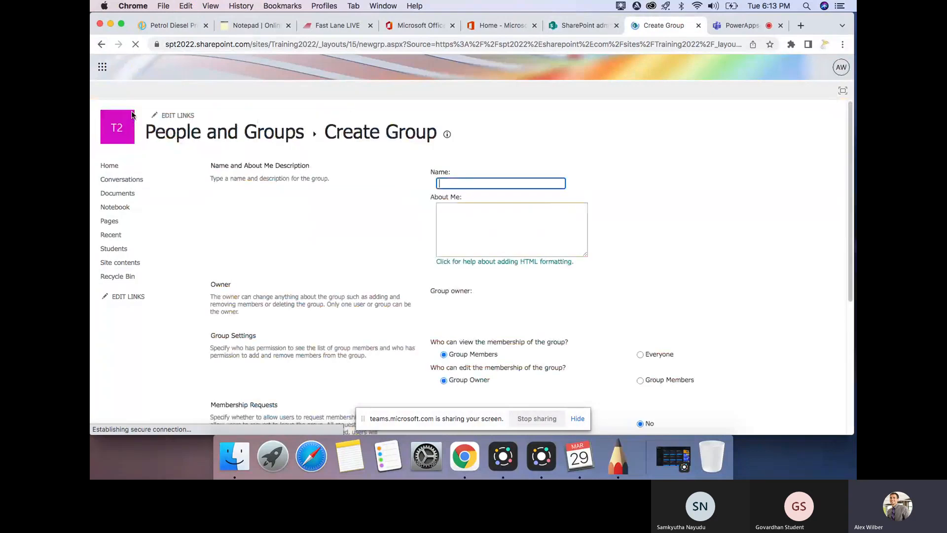
key("super+v")
left_click_drag(464, 184, 490, 184)
type("Contributors")
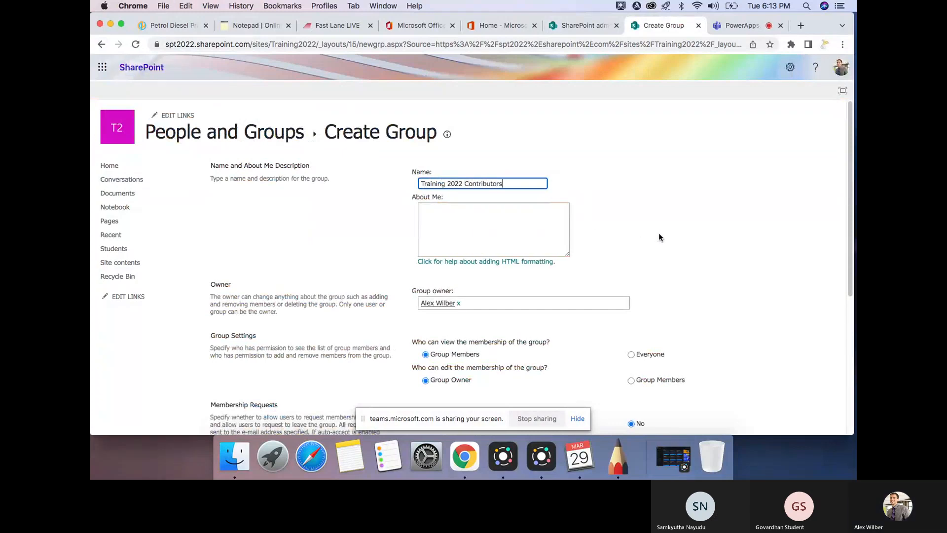
scroll(659, 234, "down", 2)
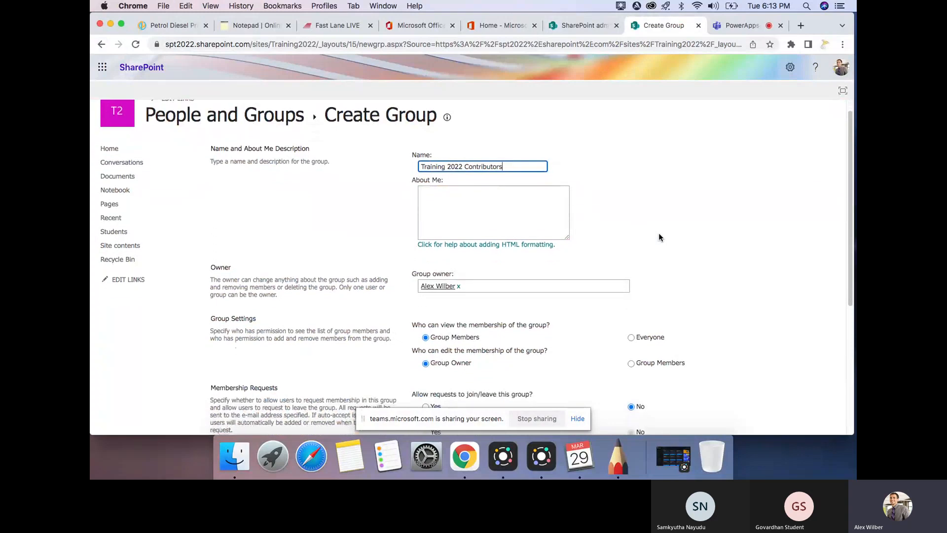
Let everyone view the membership of the new Training 2022 Contributors group
scroll(655, 232, "down", 2)
scroll(655, 234, "down", 5)
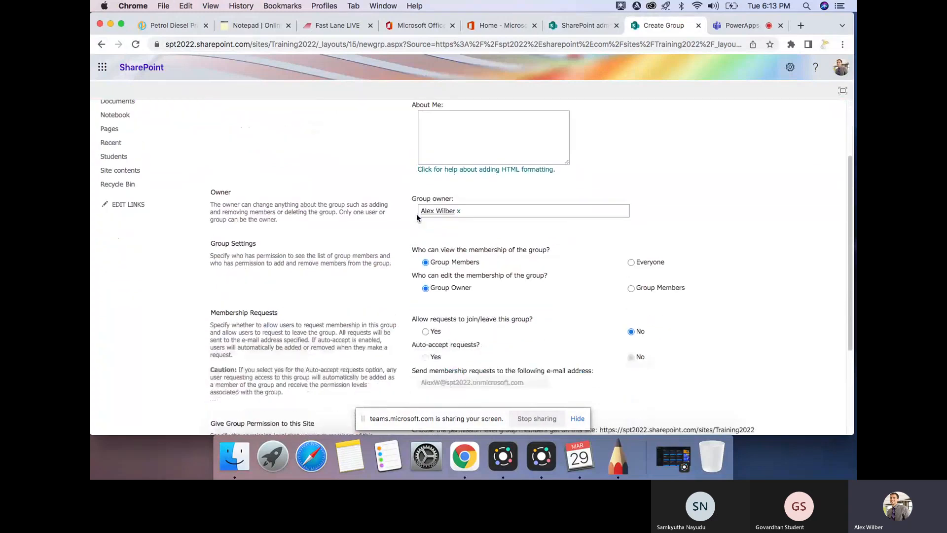
scroll(623, 240, "down", 1)
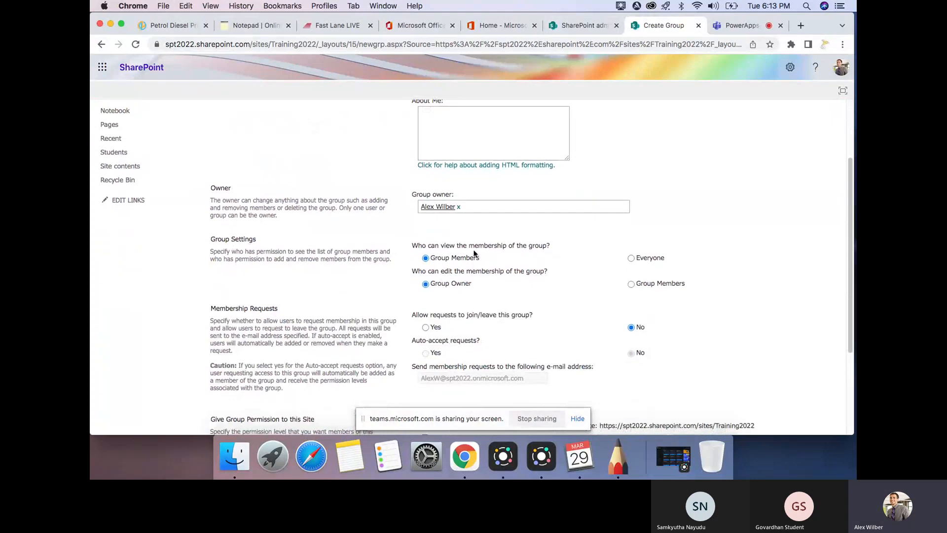
left_click(631, 258)
scroll(543, 258, "down", 1)
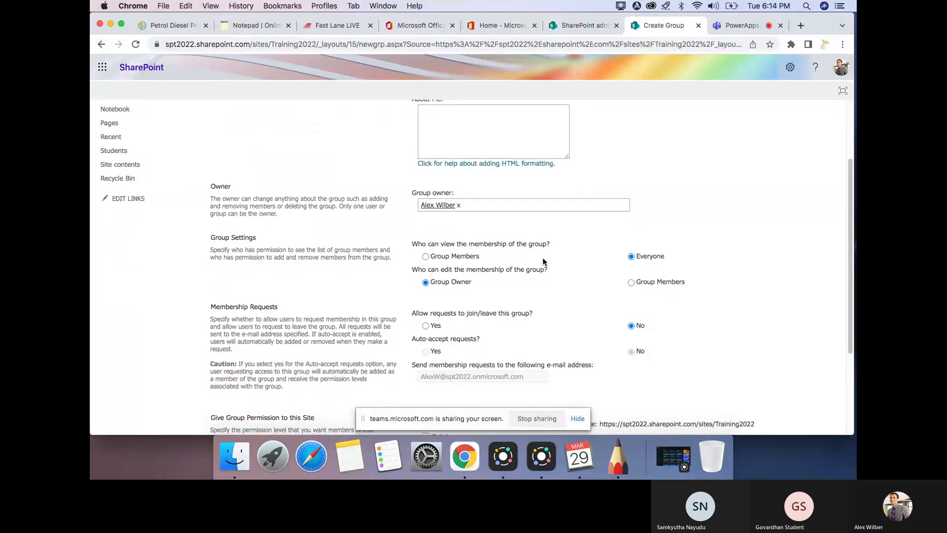
Allow requests to join or leave the group, with auto-accept of requests set to No
scroll(543, 260, "down", 3)
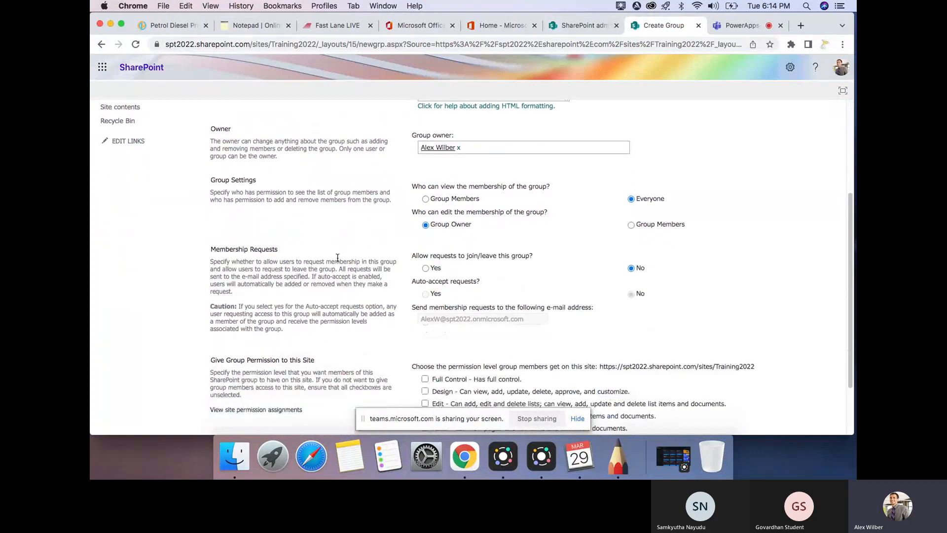
left_click(426, 268)
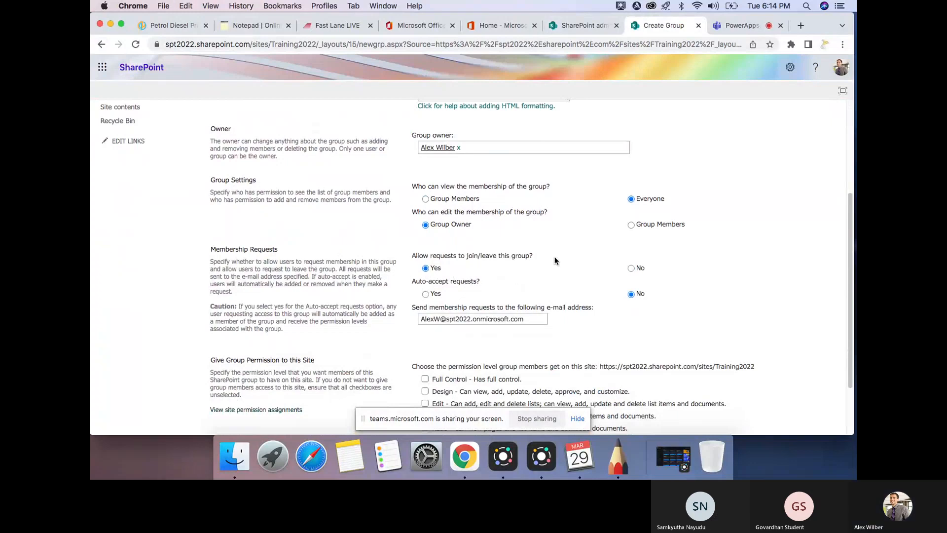
scroll(555, 262, "down", 1)
scroll(543, 265, "down", 1)
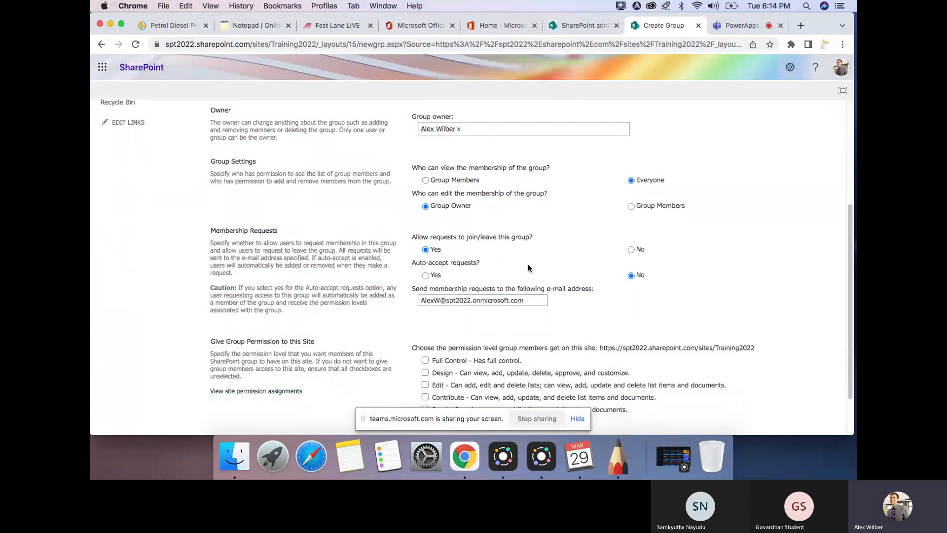
left_click(426, 275)
left_click(631, 275)
Create the group with the Contribute permission level, then return to the site permissions list and refresh it
scroll(543, 241, "down", 3)
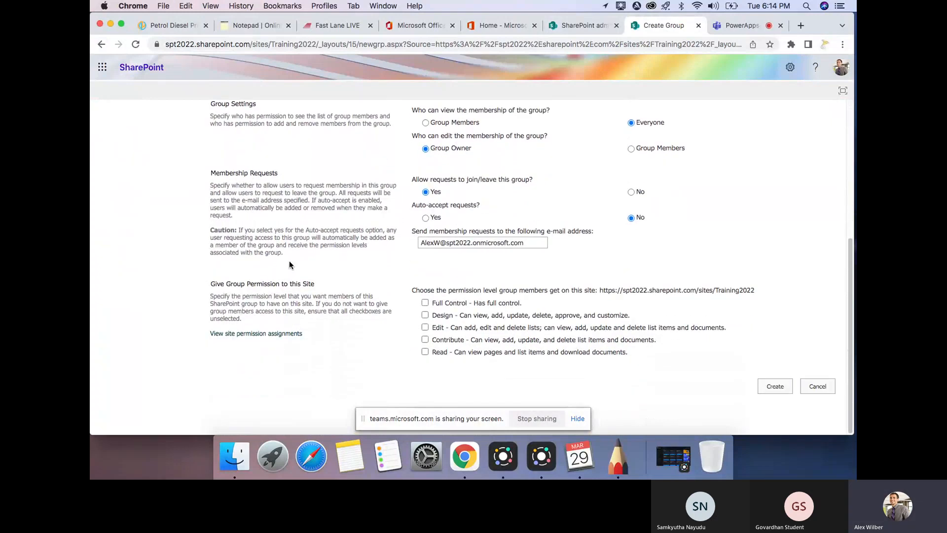
scroll(590, 216, "up", 10)
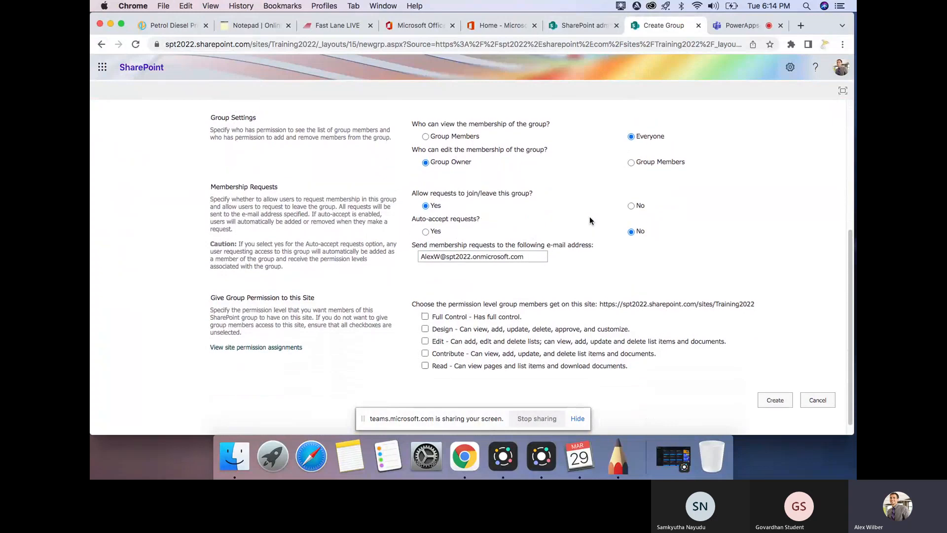
scroll(599, 219, "down", 10)
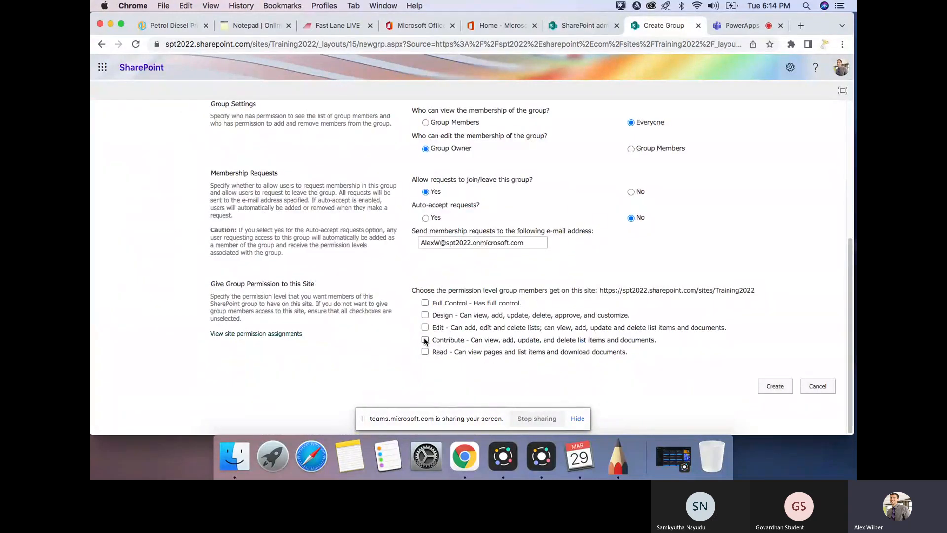
left_click(775, 386)
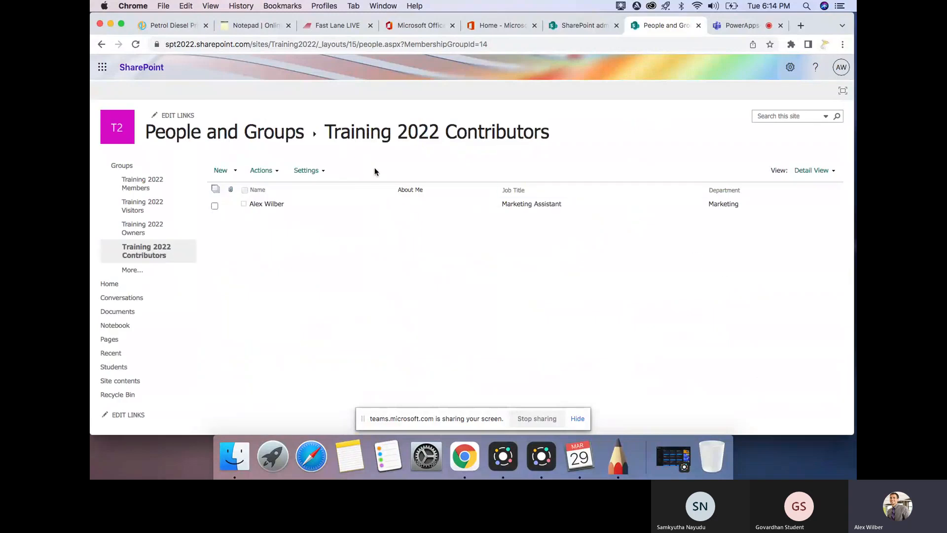
left_click(100, 44)
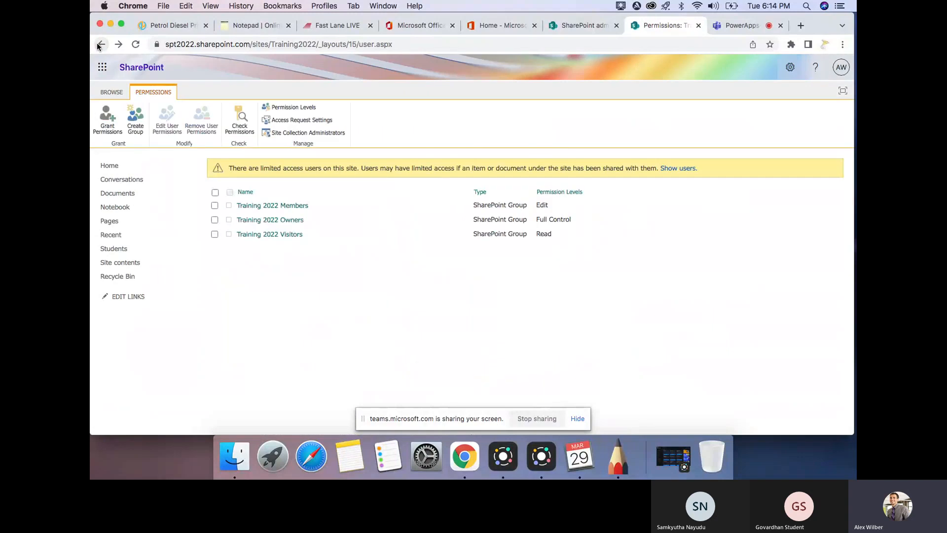
left_click(135, 45)
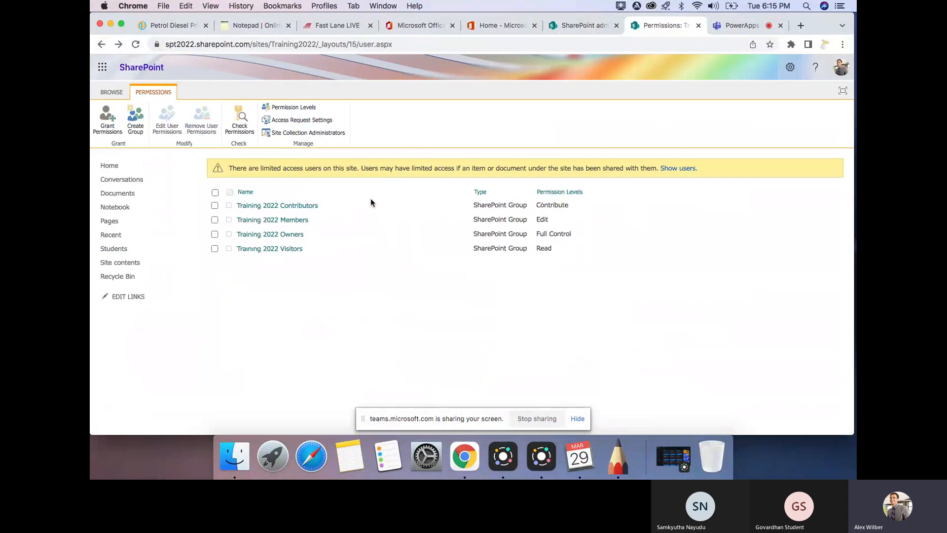
Check the student account's permission levels on the Training 2022 site
left_click(241, 120)
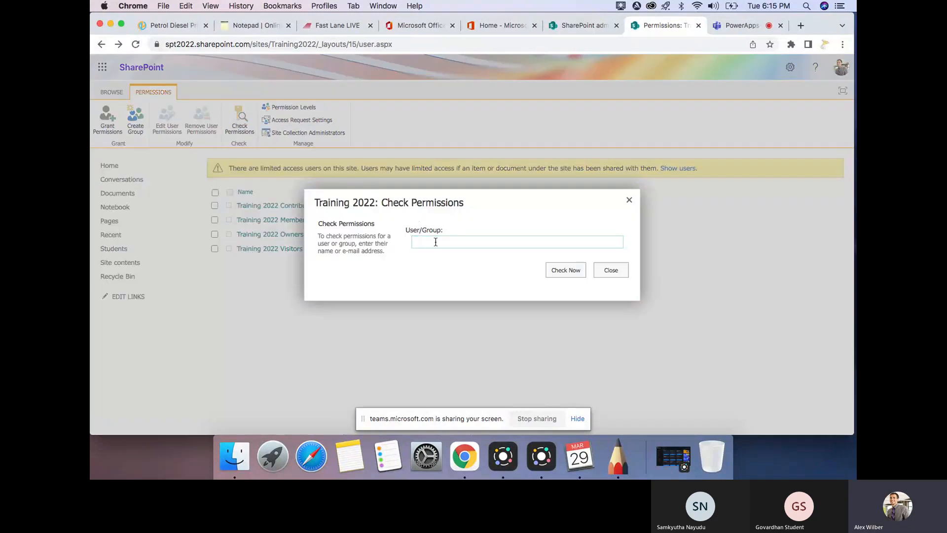
type("govard")
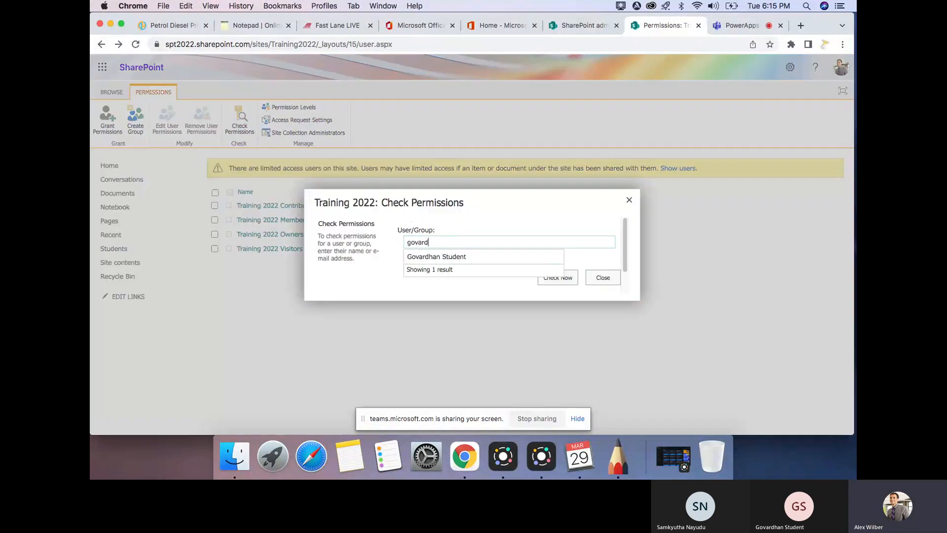
left_click(439, 255)
left_click(561, 274)
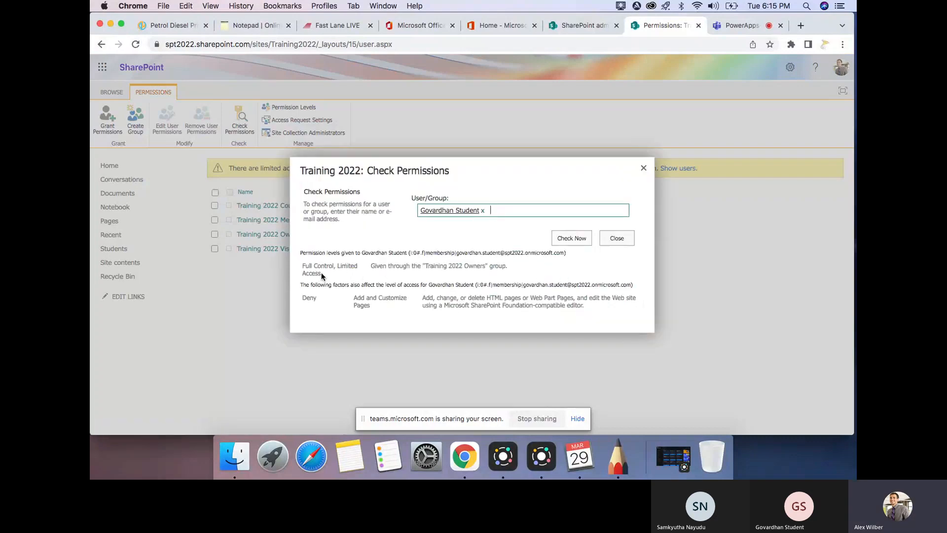
left_click(643, 169)
Replace the existing site collection administrators with the signed-in user's account
left_click(324, 132)
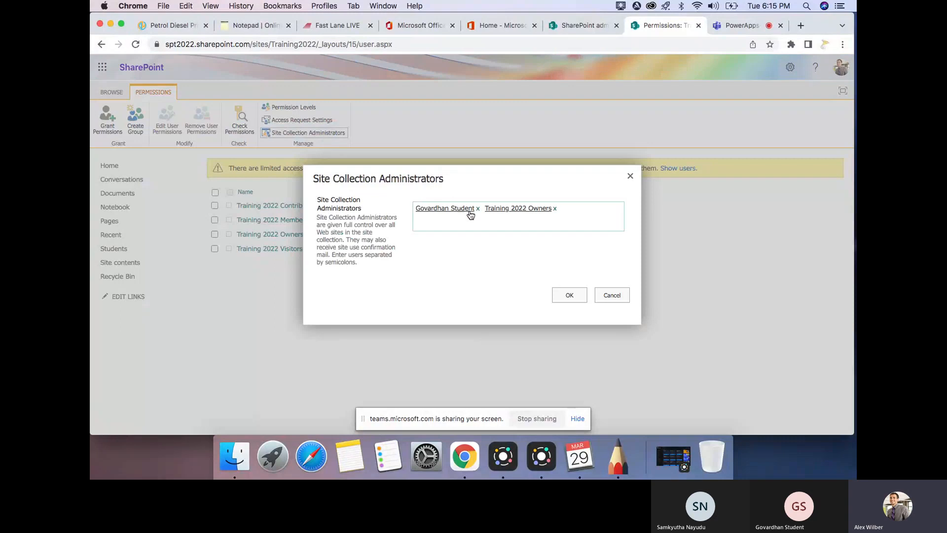
left_click(478, 210)
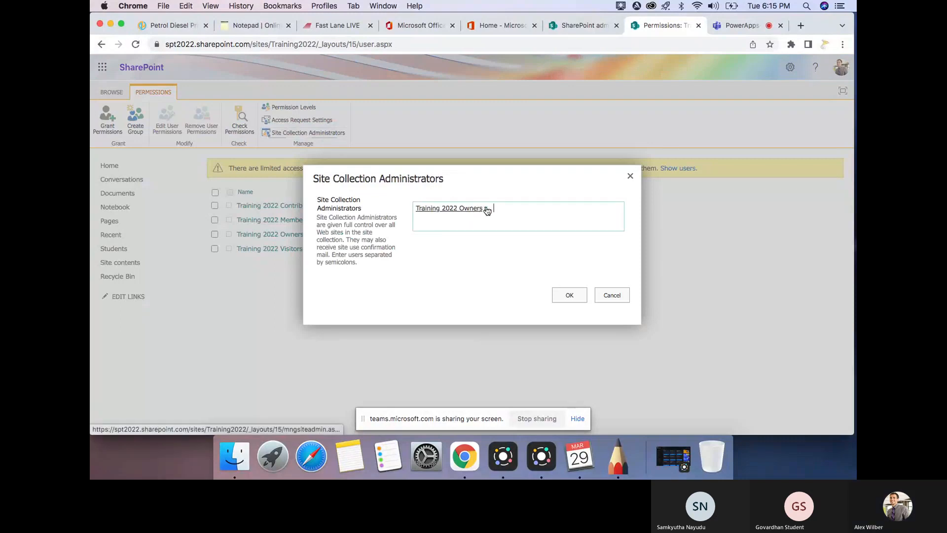
left_click(486, 208)
type("alex")
left_click(469, 241)
left_click(569, 295)
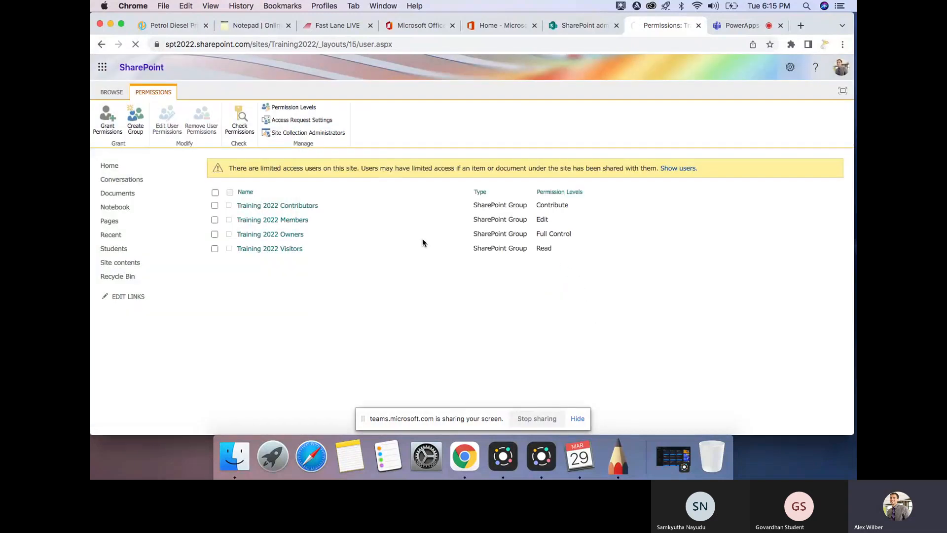
Remove the student account from the Training 2022 Owners group and return to the site permissions list
left_click(286, 236)
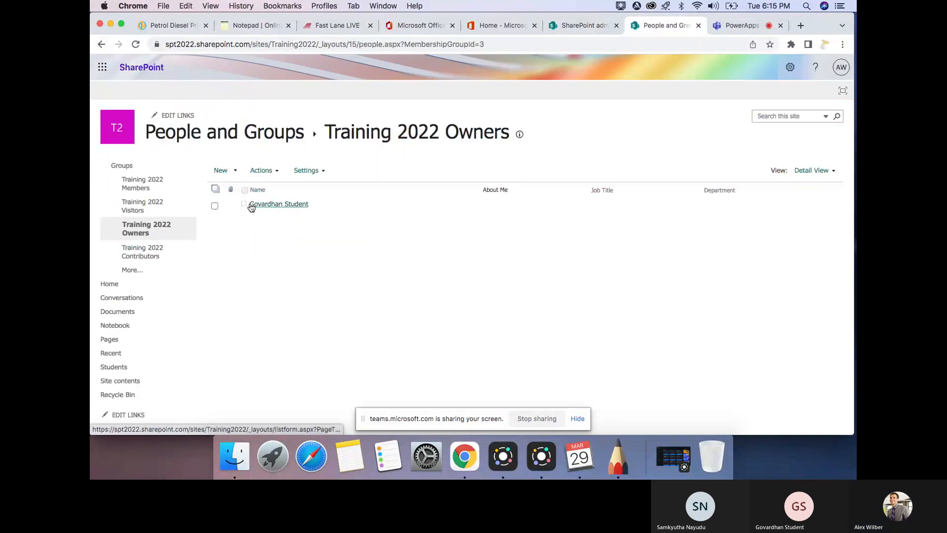
left_click(215, 206)
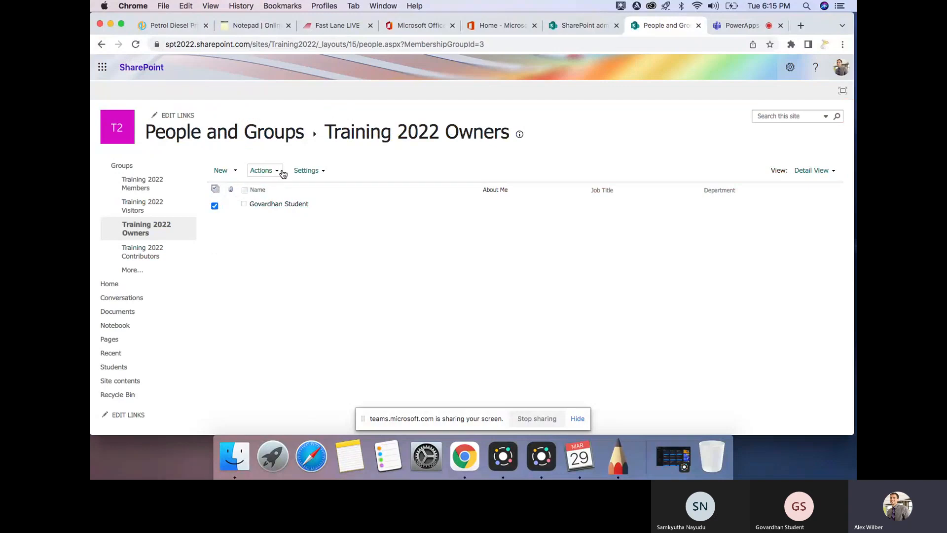
left_click(261, 171)
left_click(351, 246)
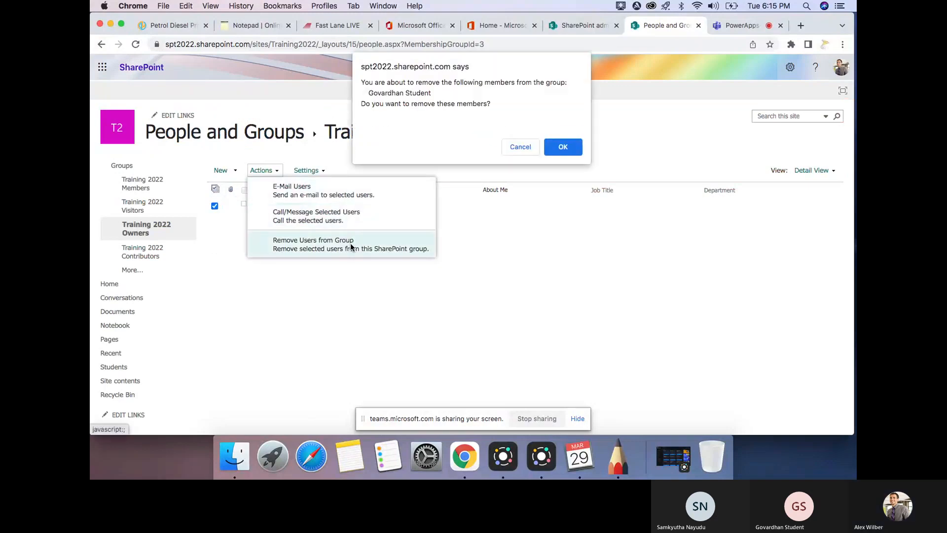
left_click(563, 144)
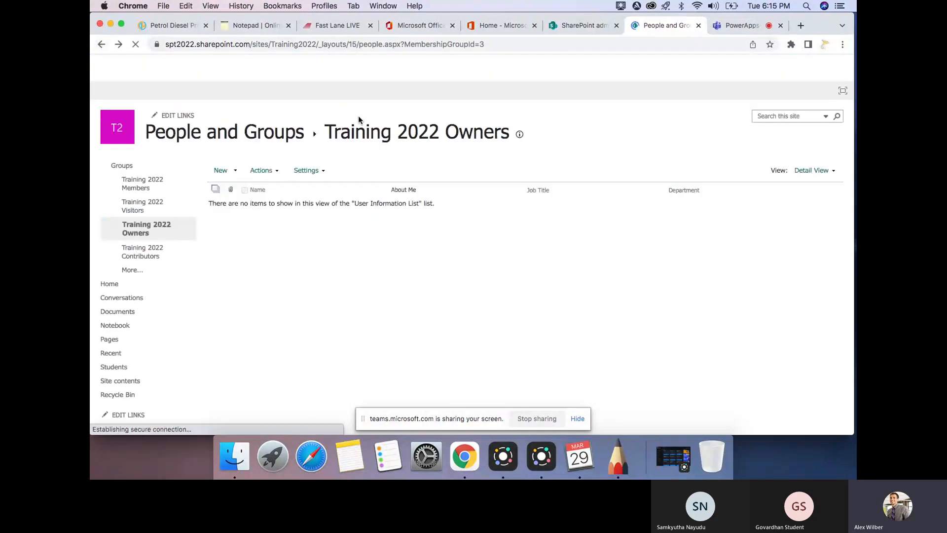
left_click(101, 45)
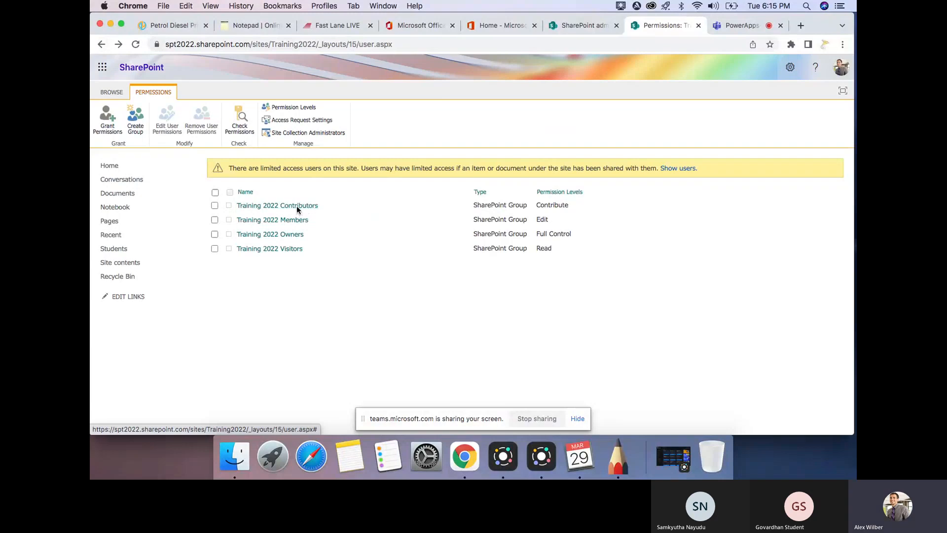
Check which permission levels the second training participant has on the Training 2022 site
left_click(242, 125)
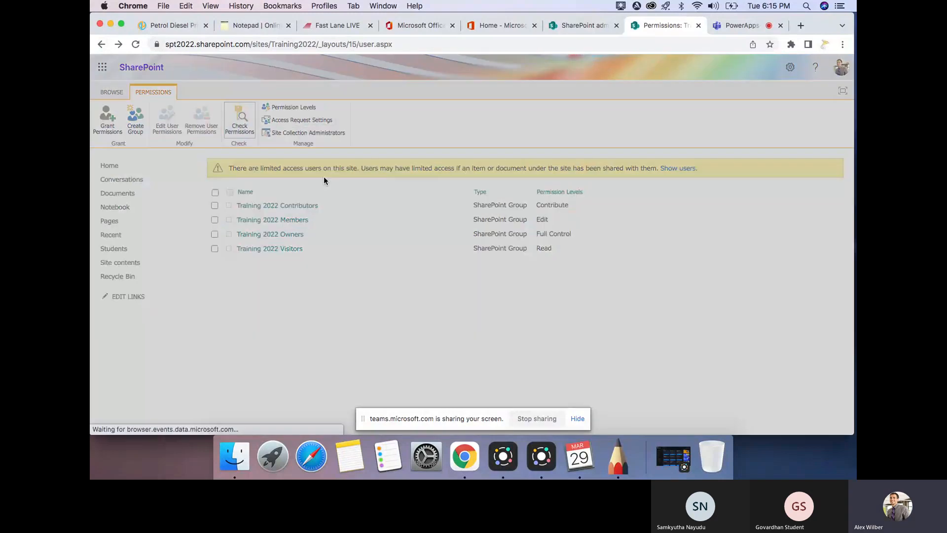
type("samky")
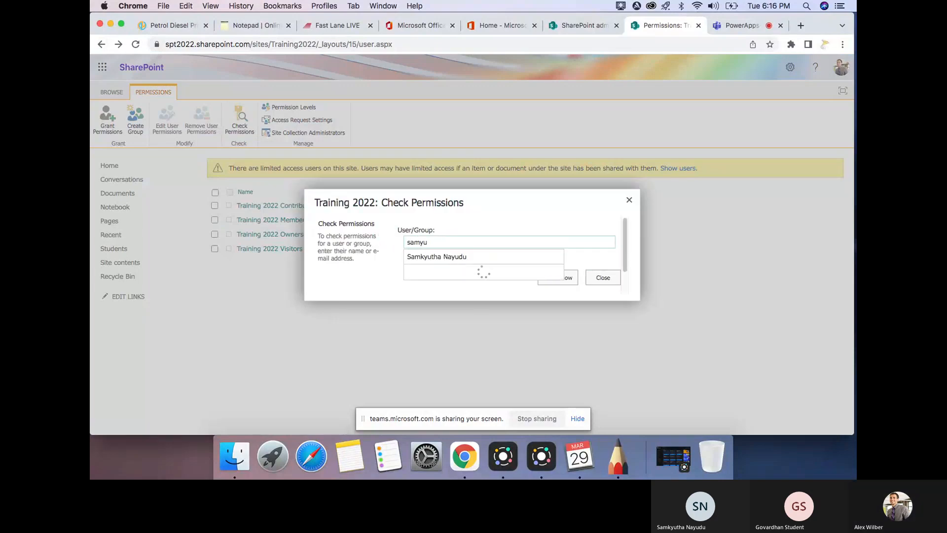
left_click(451, 256)
left_click(572, 277)
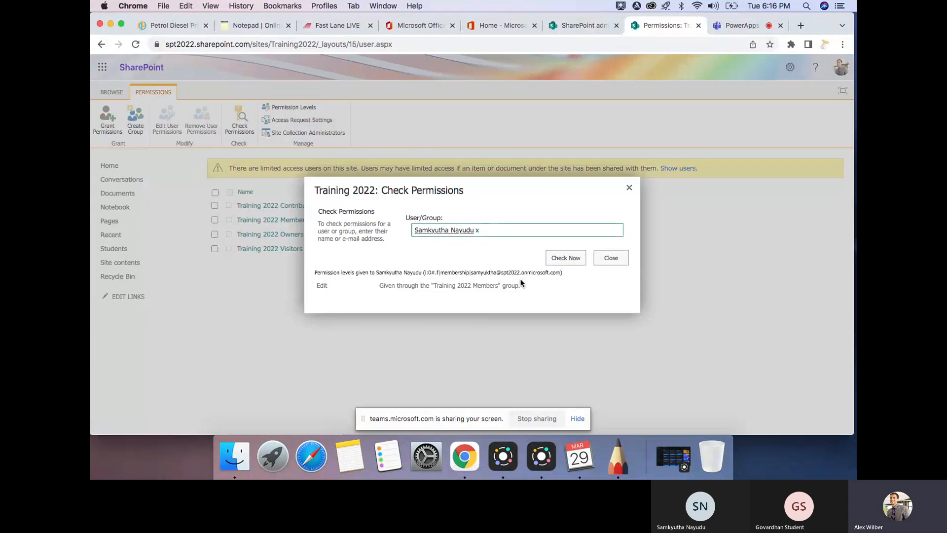
left_click(611, 258)
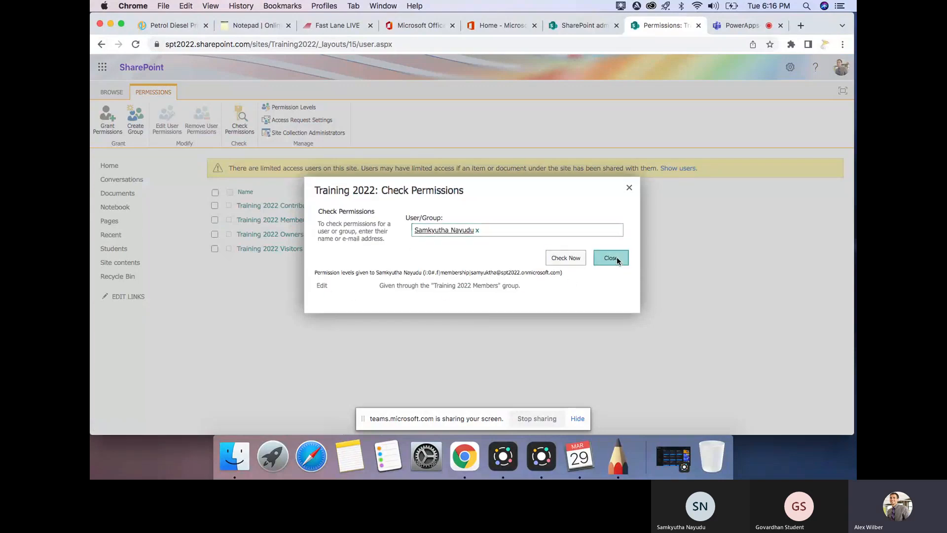
Add the student account to the Training 2022 Contributors group without an e-mail invitation and return to the site permissions list
left_click(289, 206)
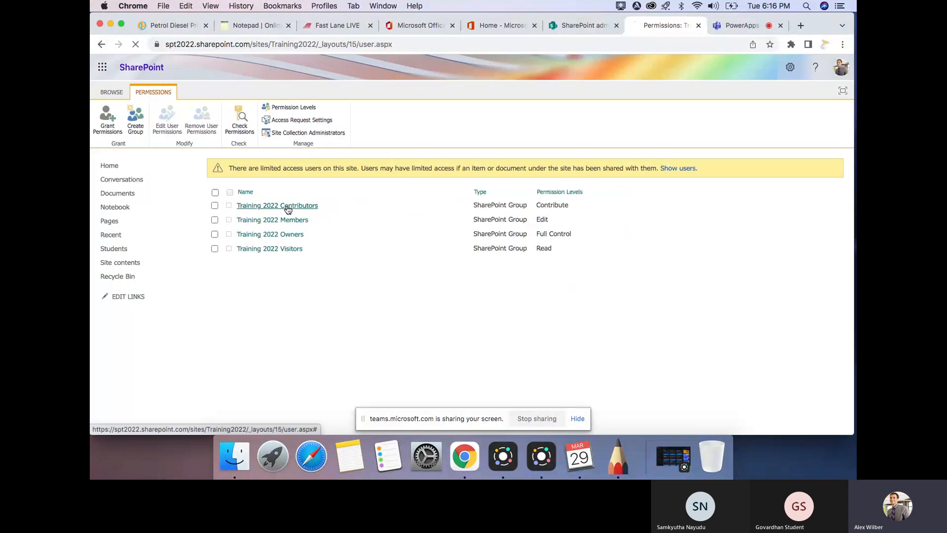
left_click(217, 170)
left_click(259, 192)
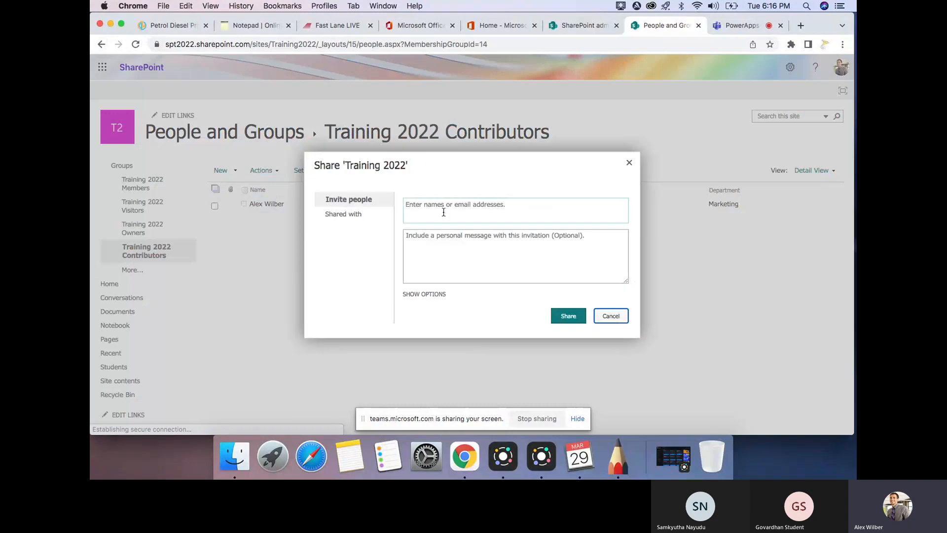
type("Govard")
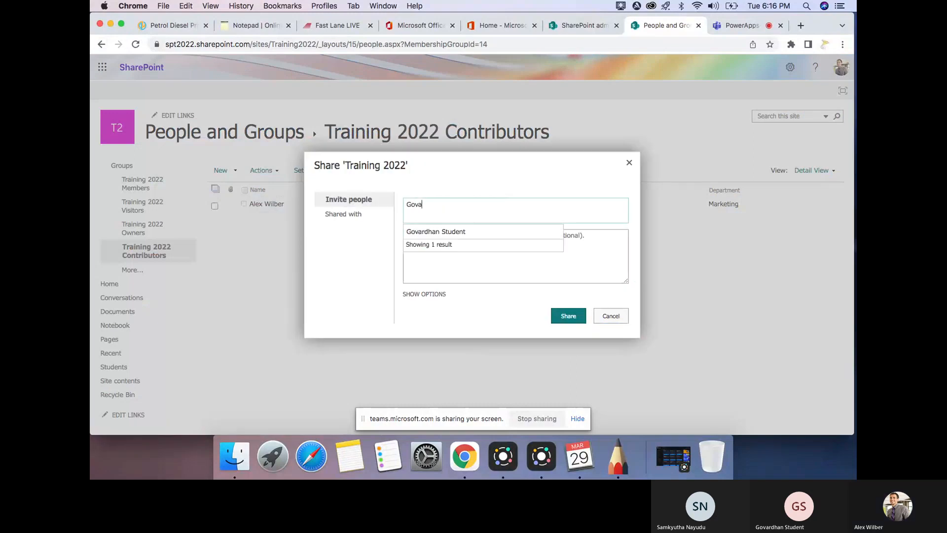
left_click(457, 232)
left_click(431, 294)
left_click(407, 301)
left_click(572, 327)
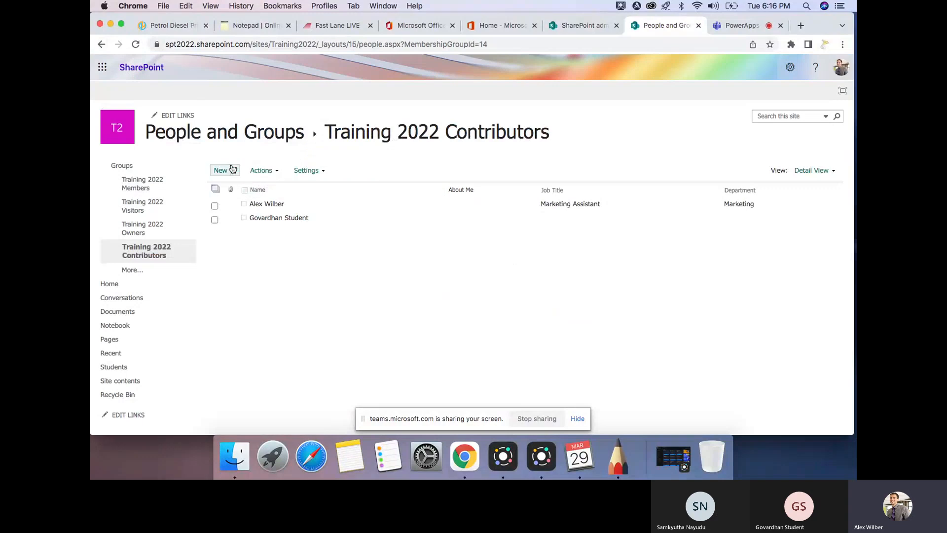
left_click(101, 45)
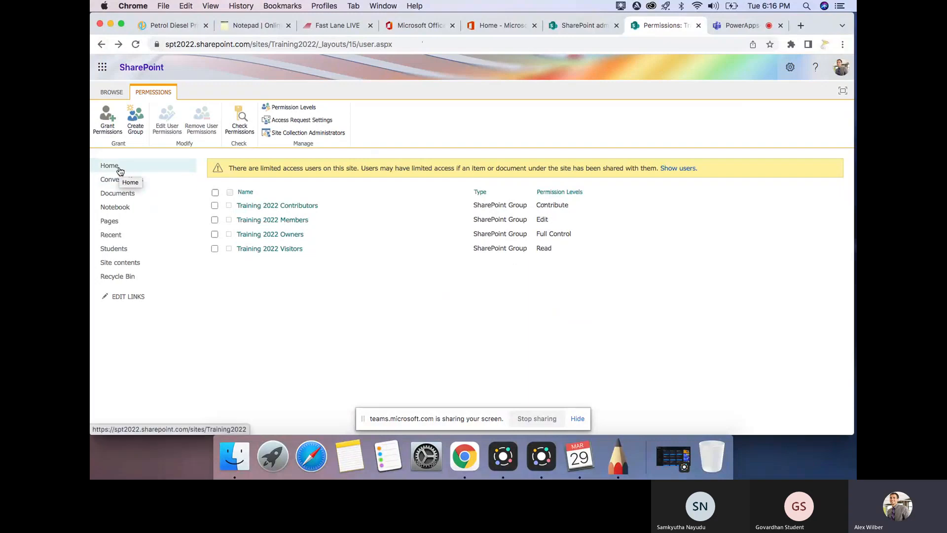
Open the Students list, inspect the StudName column's edit page through the list settings, and return to the list
left_click(120, 253)
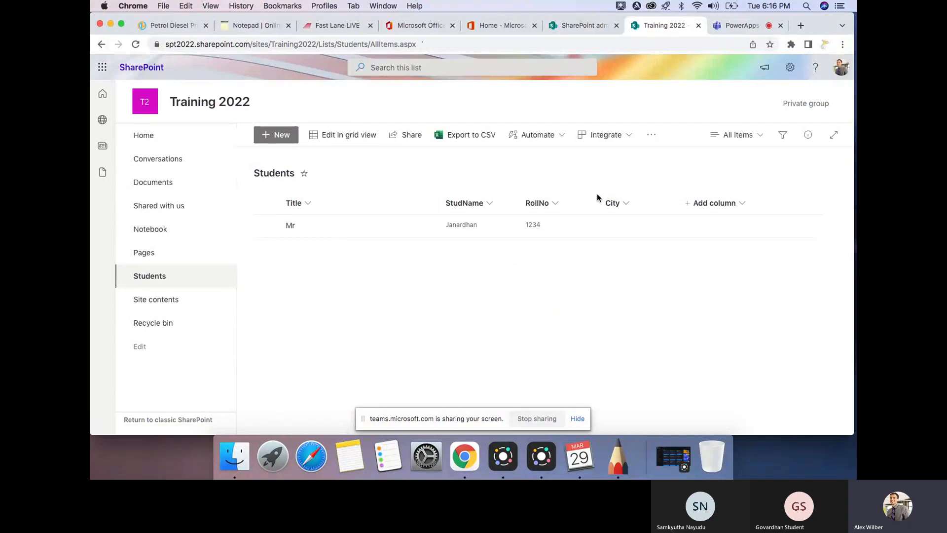
left_click(490, 204)
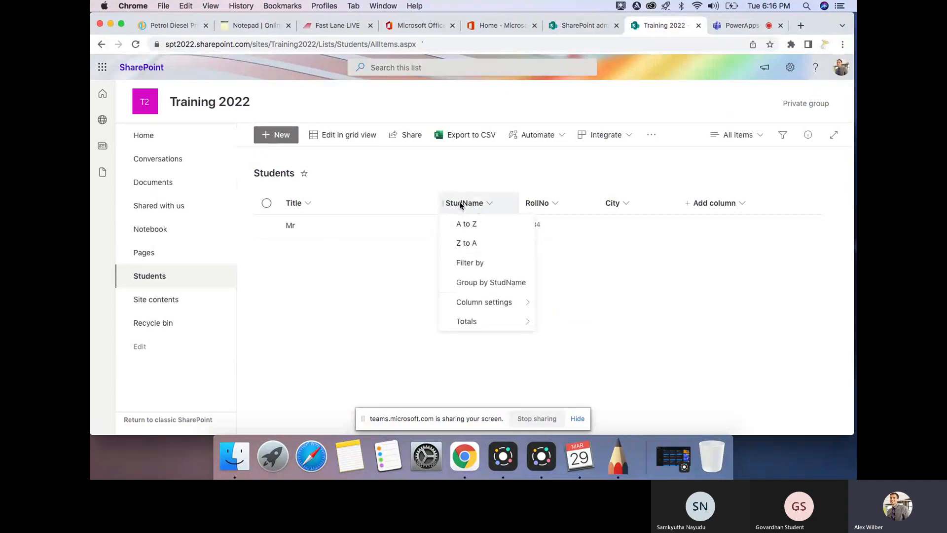
left_click(791, 68)
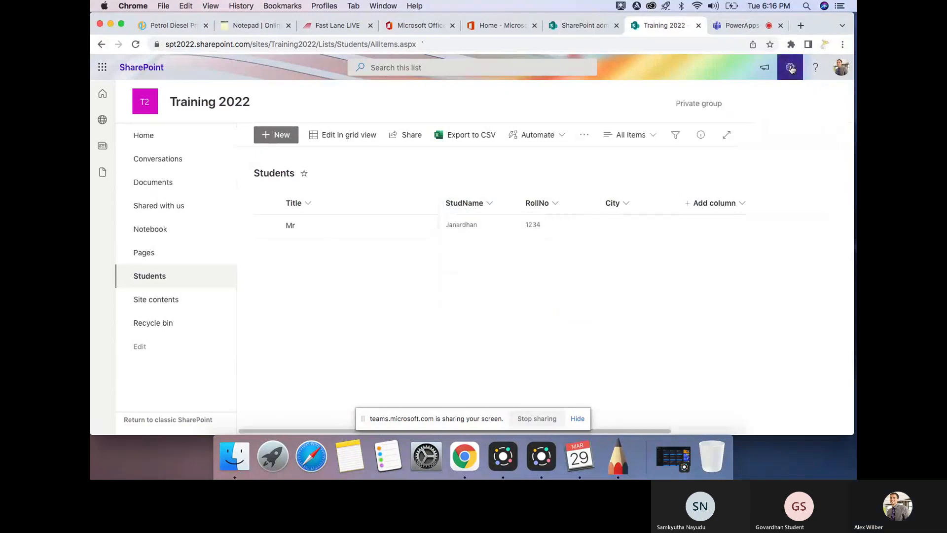
left_click(716, 177)
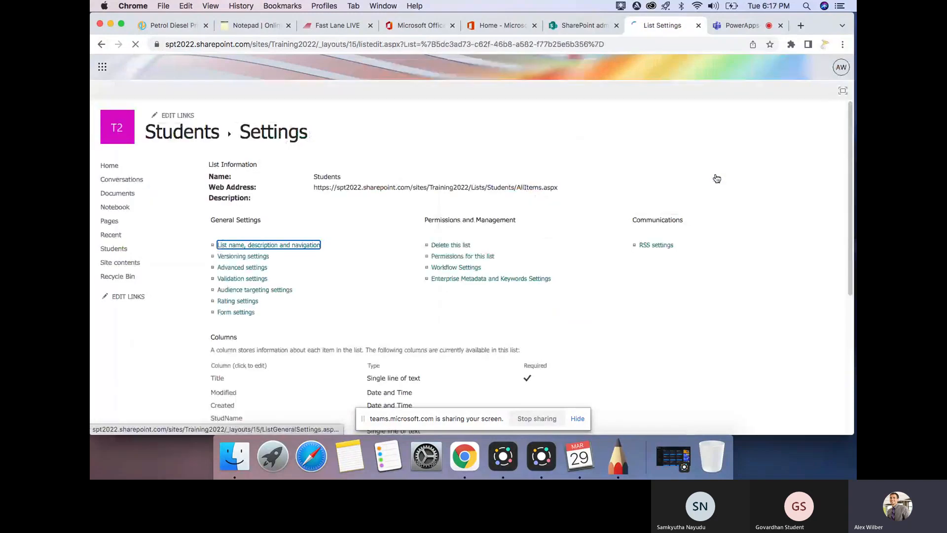
scroll(228, 262, "down", 3)
left_click(227, 263)
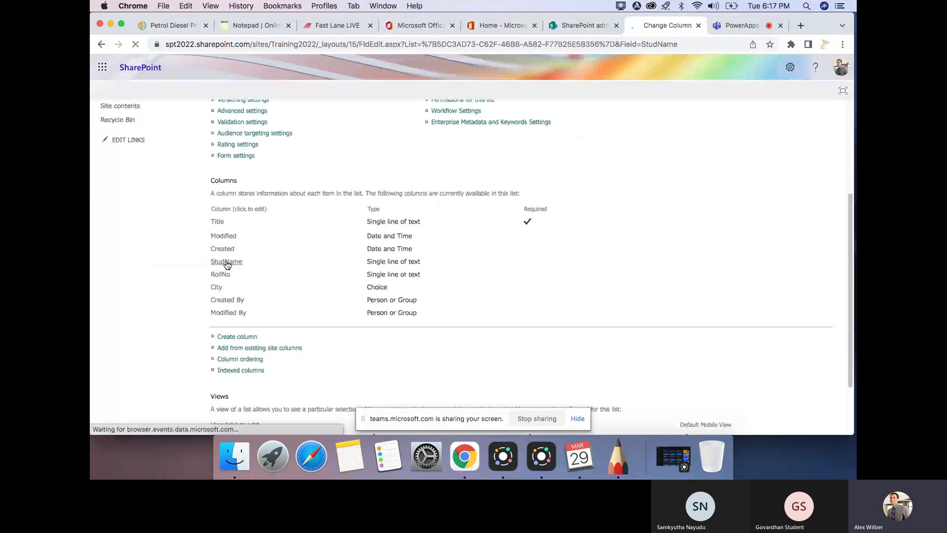
scroll(227, 265, "down", 5)
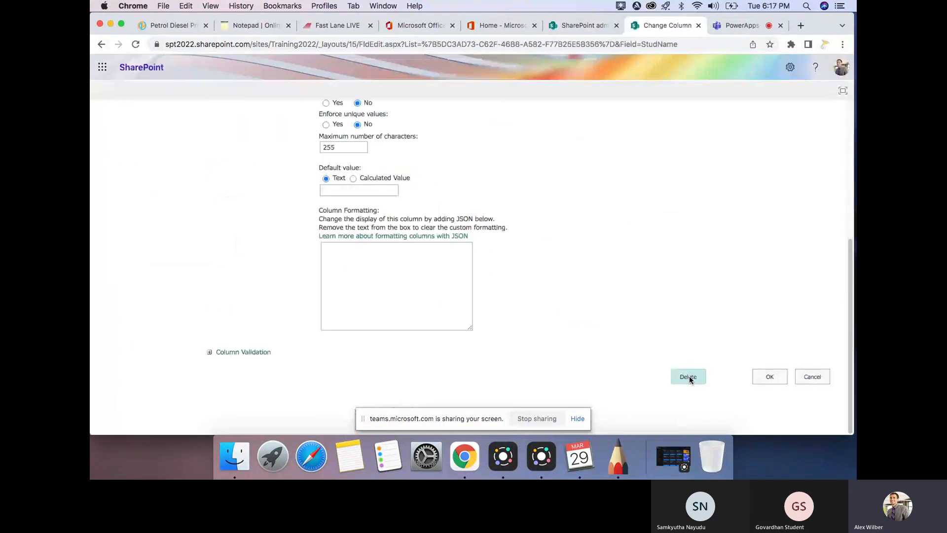
left_click(102, 45)
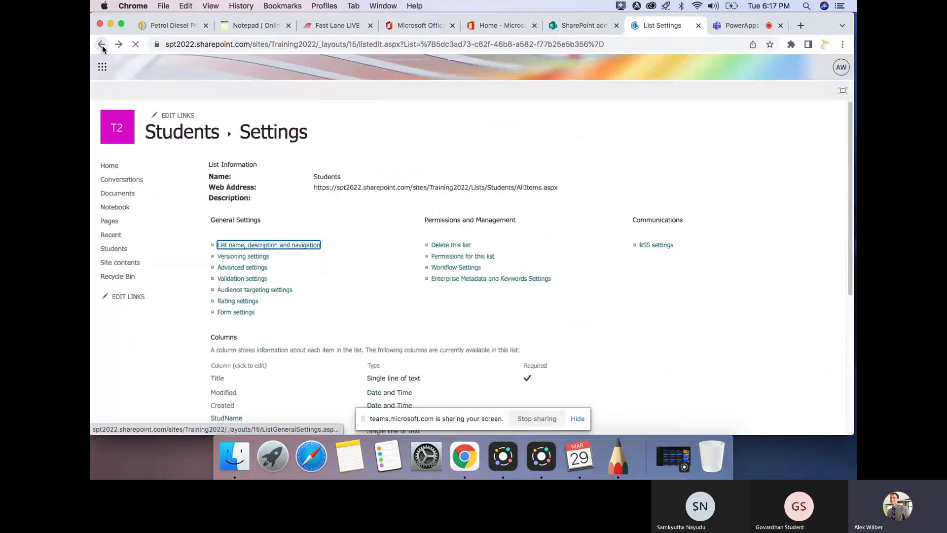
left_click(102, 45)
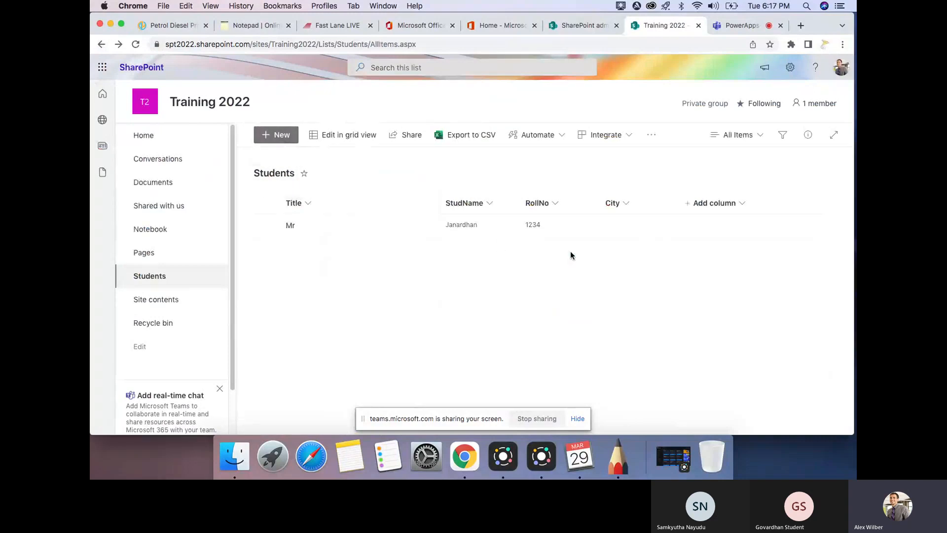
Add a Students list item with title Miss, the student's name and roll number, and city Khammam
left_click(292, 138)
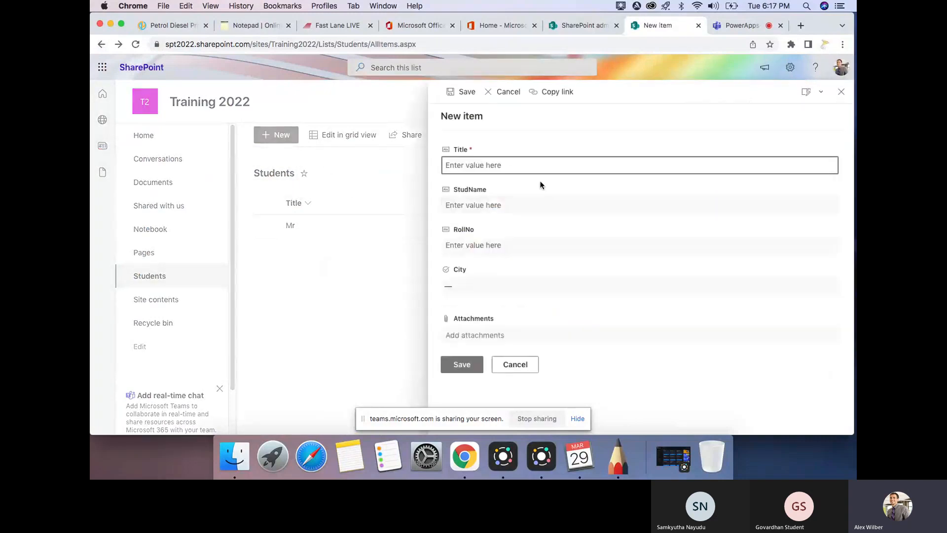
type("Miss")
key("Tab")
type("Anuradh")
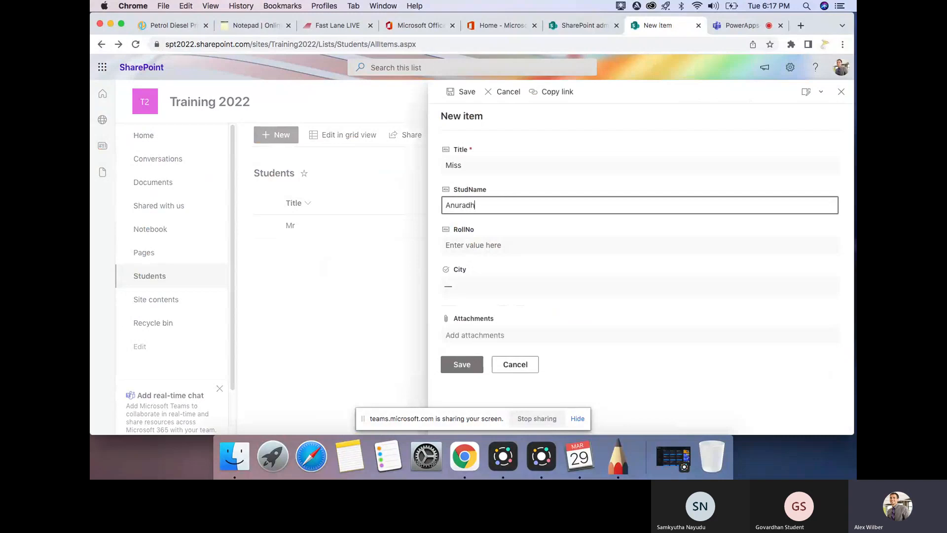
type("a")
left_click(514, 243)
type("11")
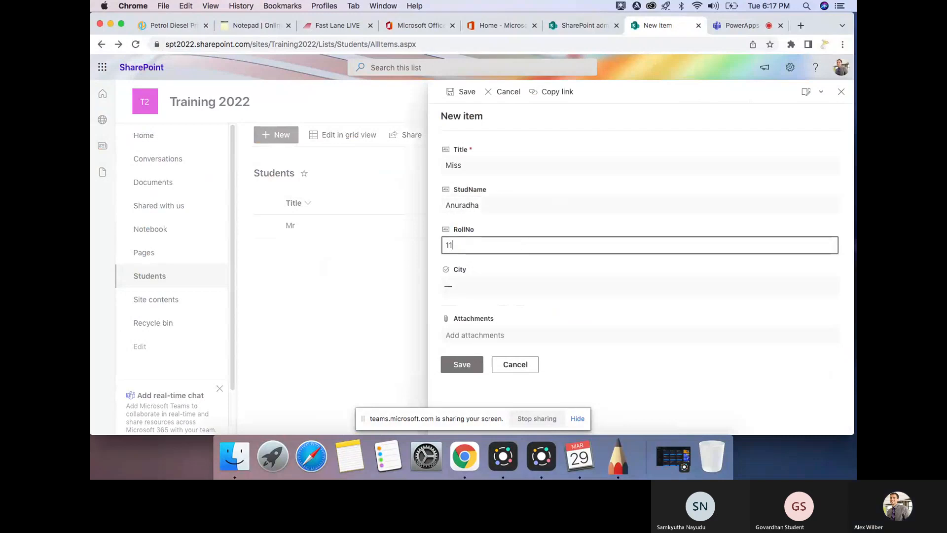
type("1")
left_click(483, 285)
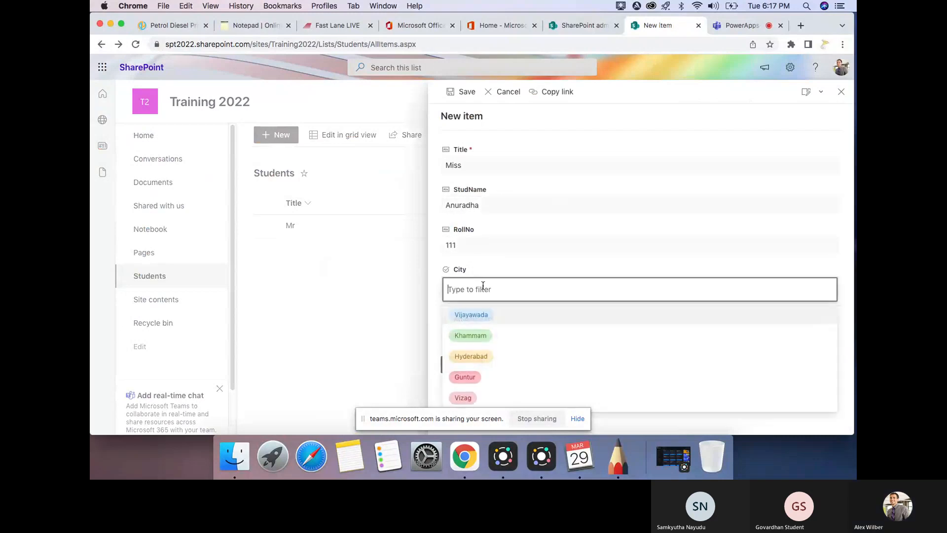
left_click(478, 334)
left_click(464, 364)
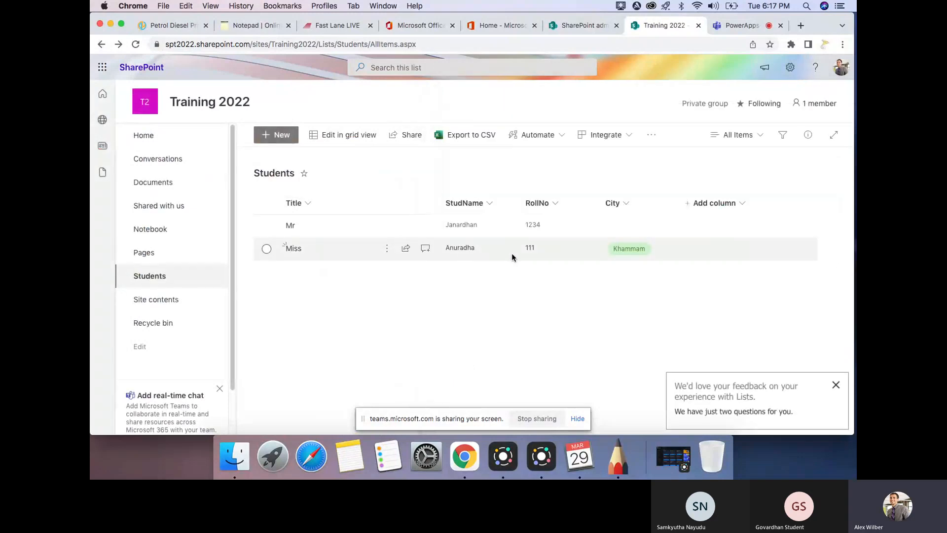
Review the actions available for the Khammam item, dismiss the feedback request and deselect the item
left_click(389, 250)
left_click(389, 249)
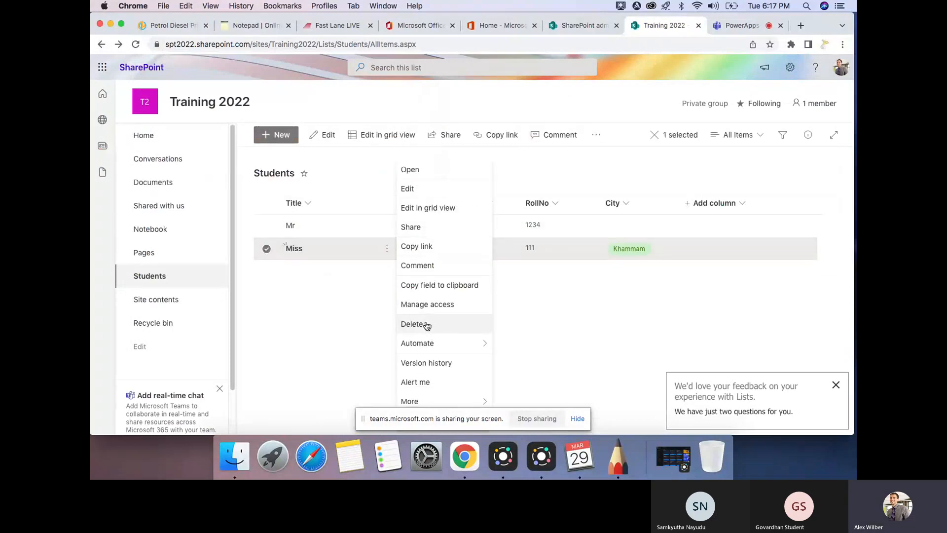
left_click(592, 304)
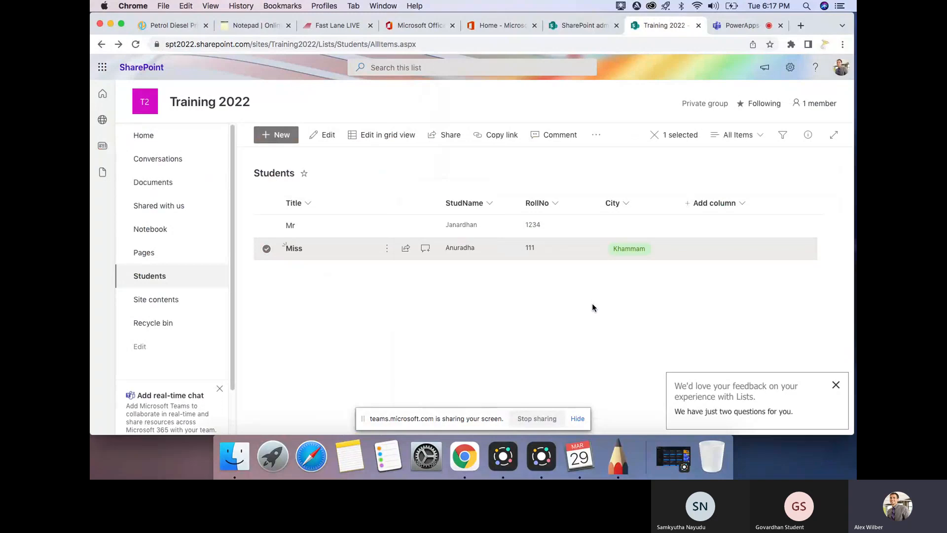
left_click(836, 385)
left_click(267, 249)
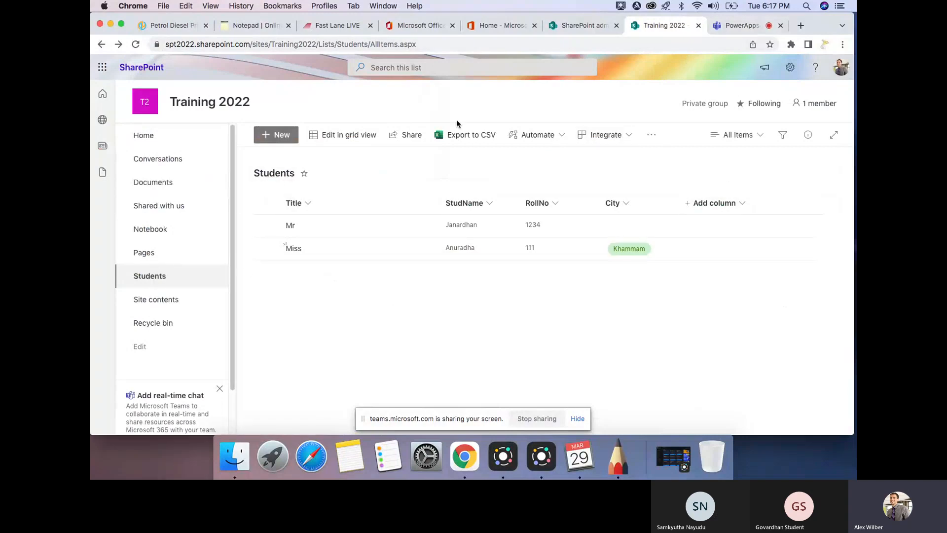
Switch to the Microsoft Teams meeting and stop sharing the screen
left_click(730, 24)
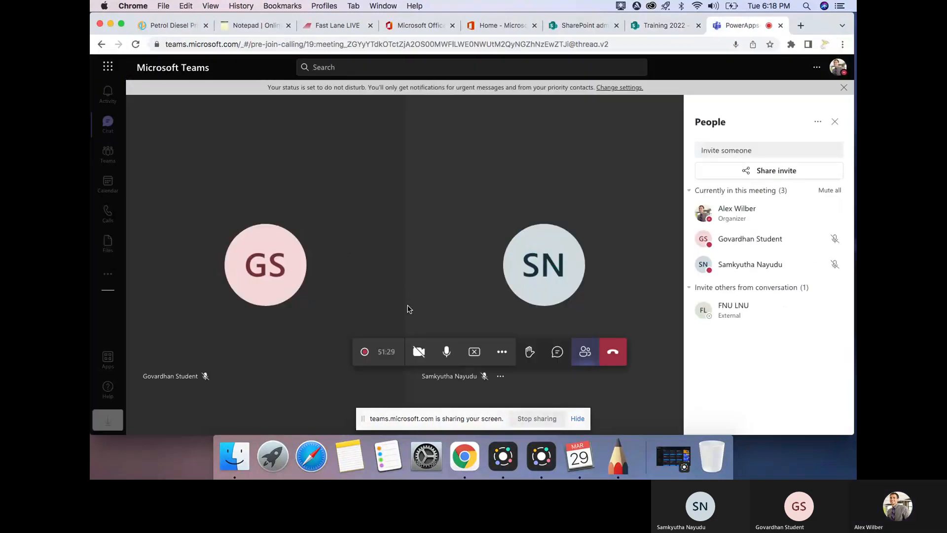
left_click(472, 352)
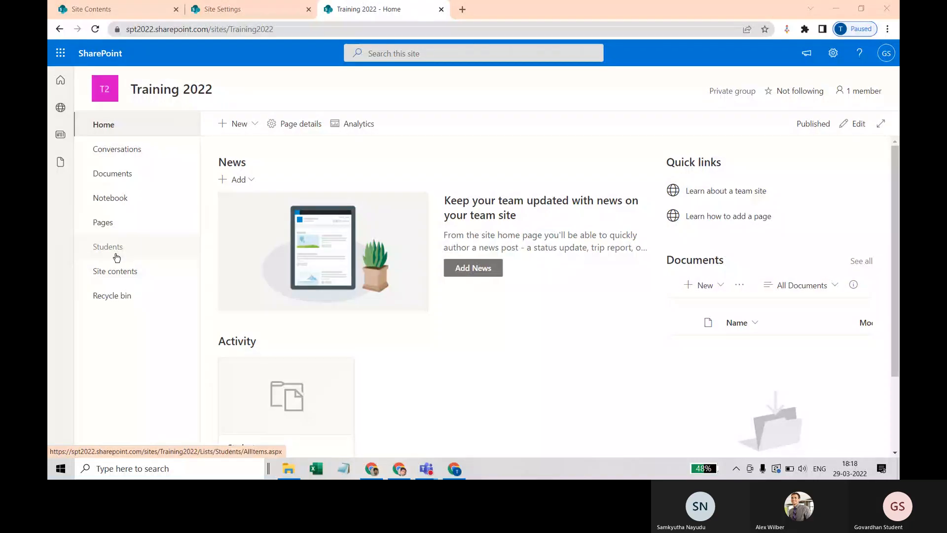
left_click(114, 249)
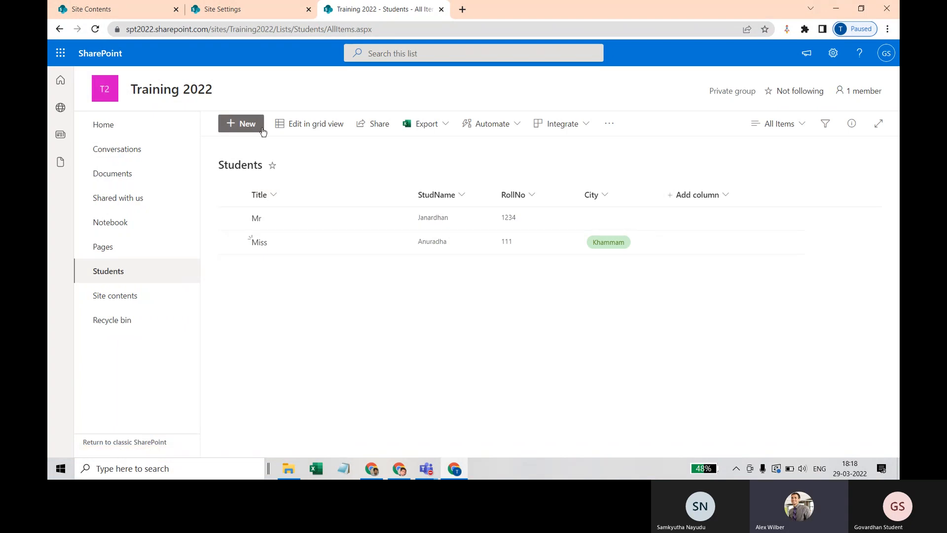
left_click(242, 124)
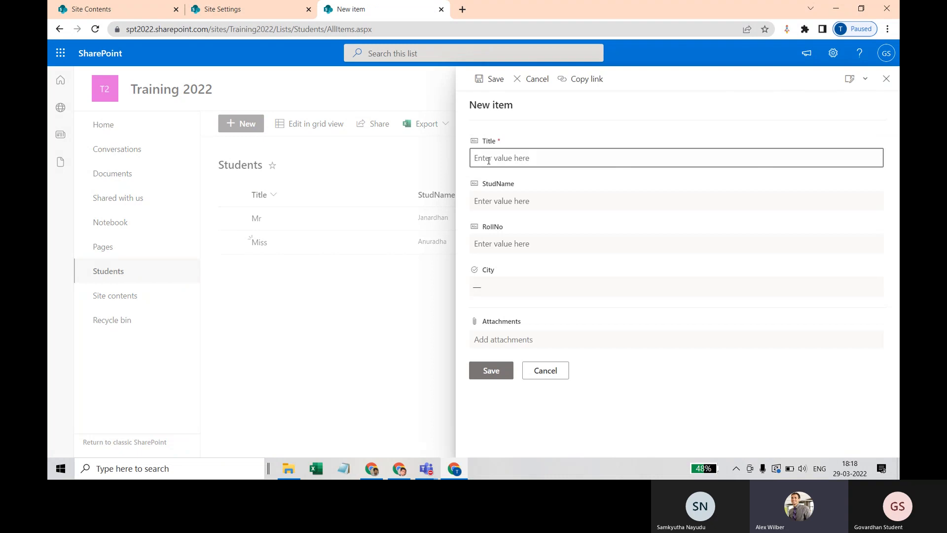
type("Vishnu")
left_click_drag(498, 160, 462, 177)
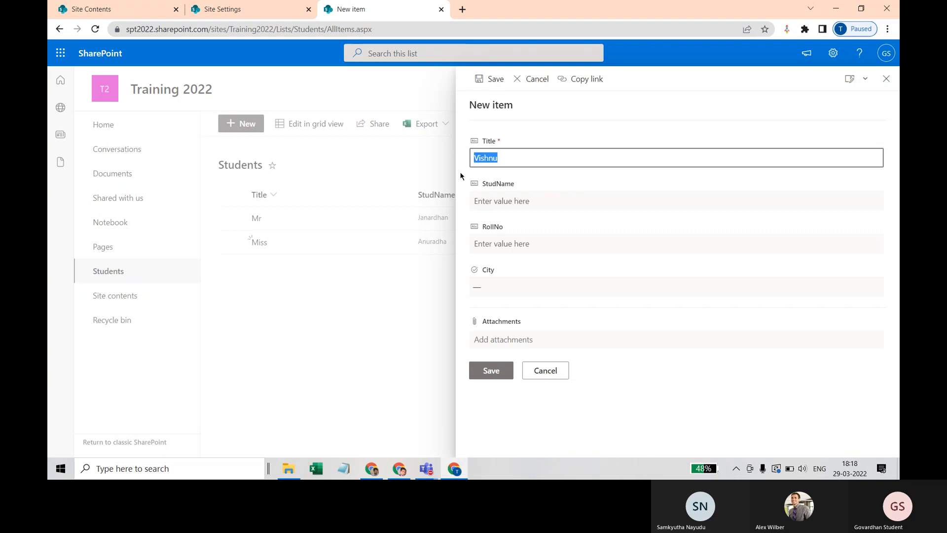
double_click(500, 155)
type("Mr")
left_click(492, 198)
type("https://spt2022.sharepoint.com/sites/Training2022")
left_click(518, 242)
type("222")
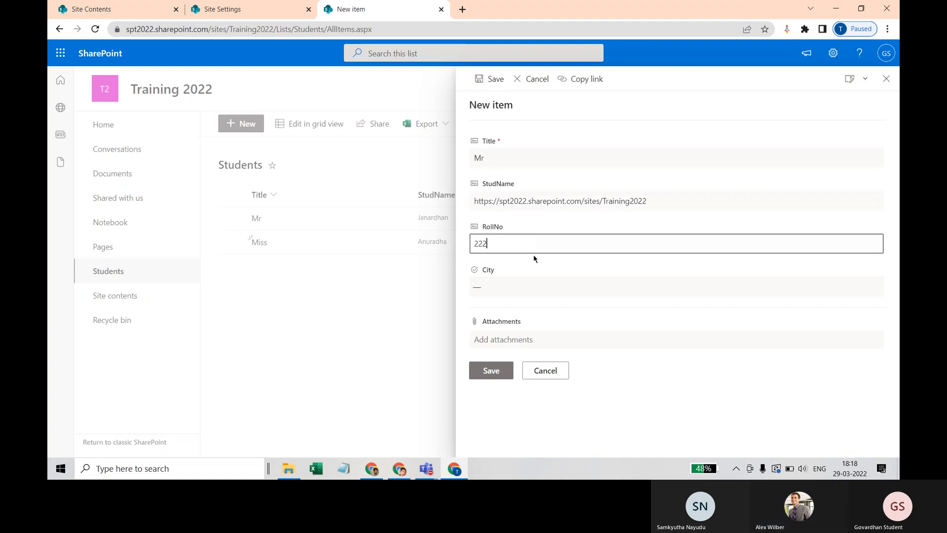
left_click(493, 286)
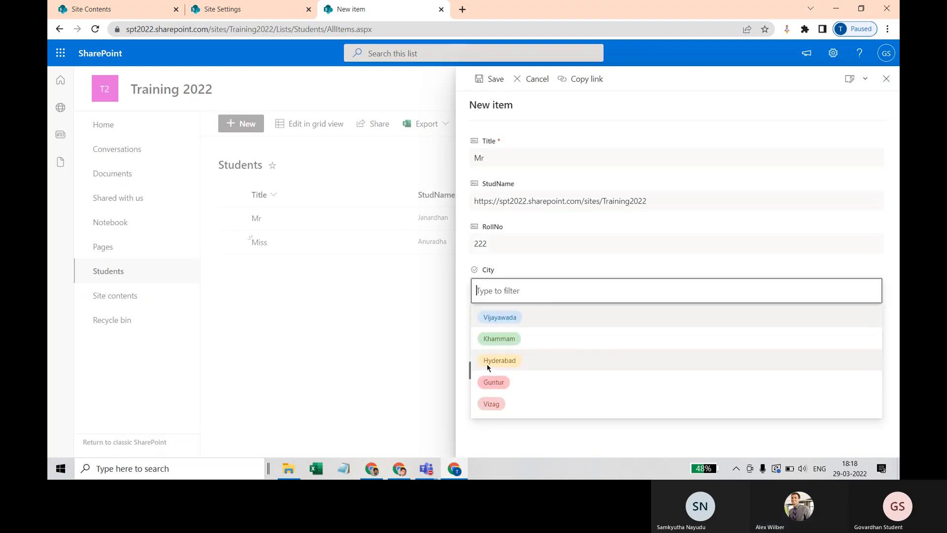
left_click(499, 357)
left_click(489, 375)
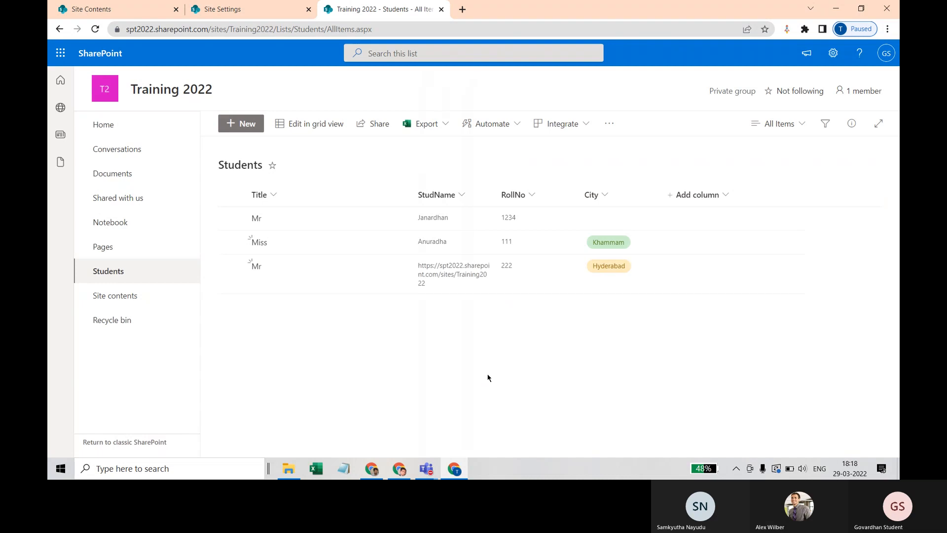
Delete the Hyderabad item from the Students list and confirm sending it to the recycle bin
left_click(232, 266)
left_click(357, 266)
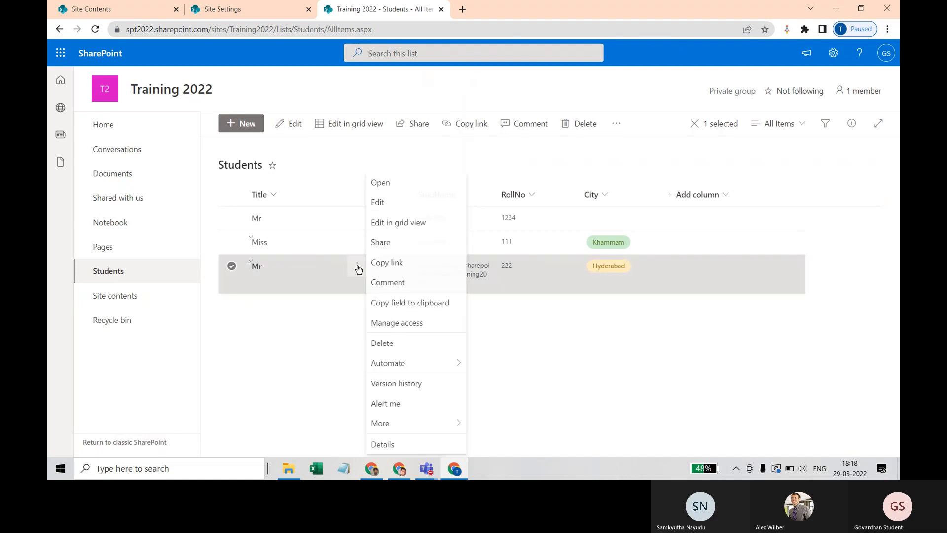
left_click(542, 370)
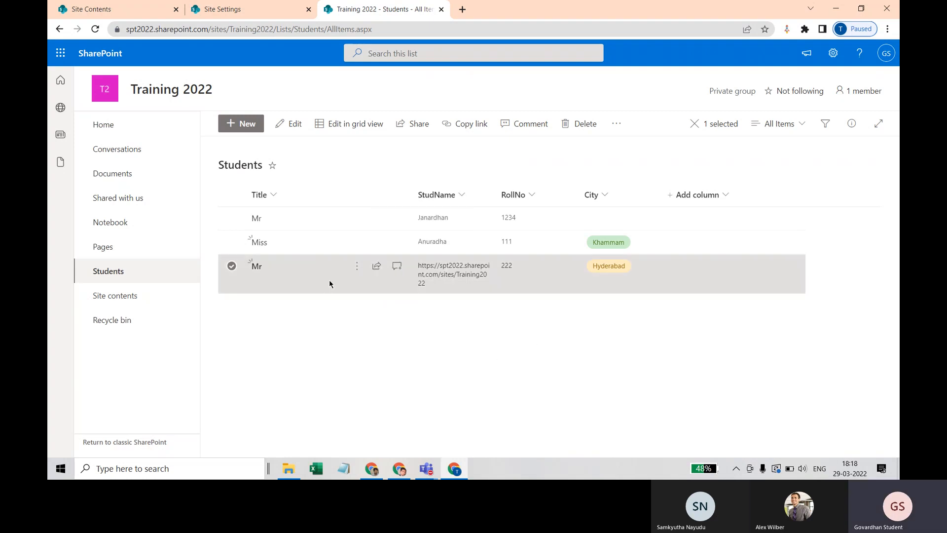
left_click(357, 269)
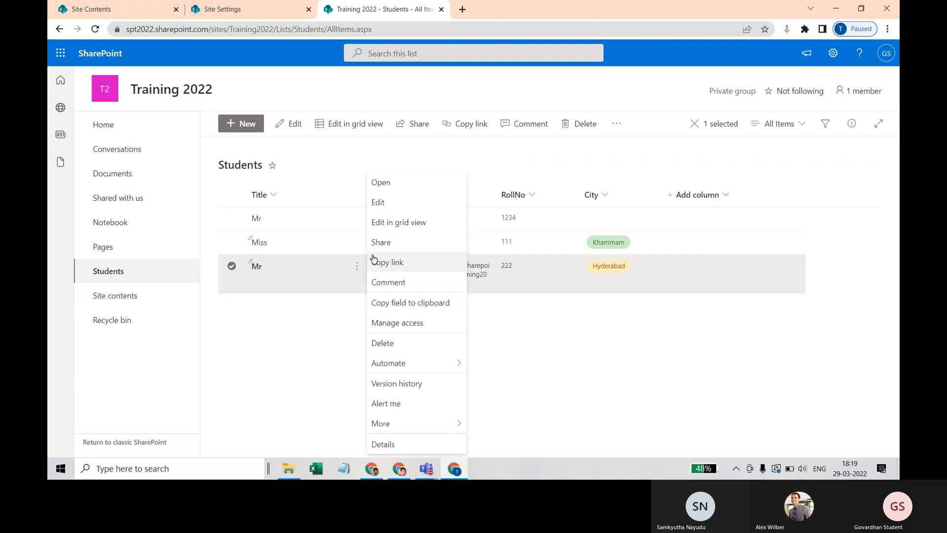
left_click(389, 342)
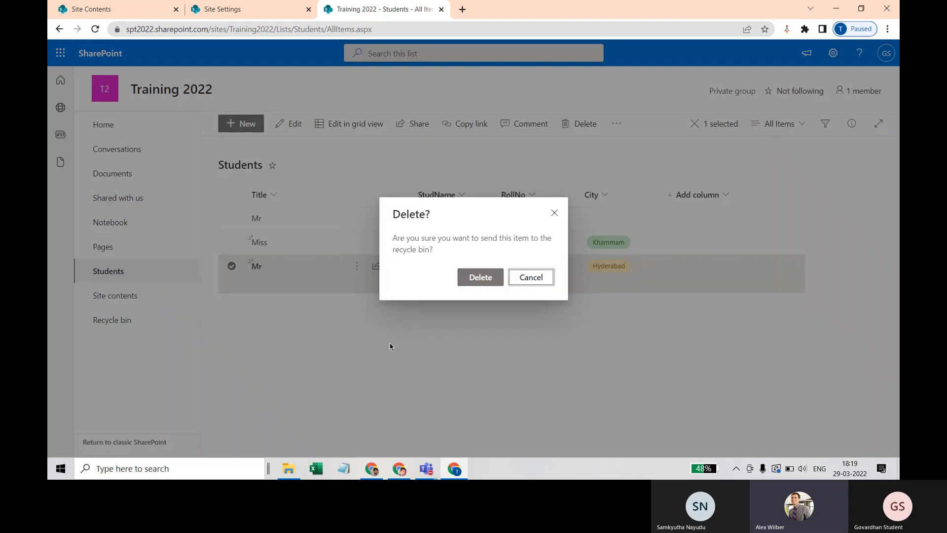
left_click(489, 279)
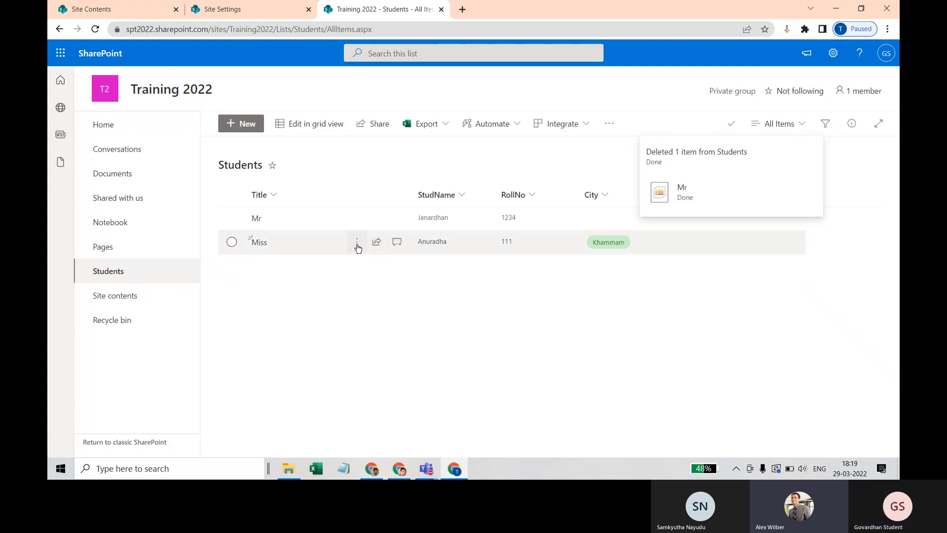
Check the actions available for the Khammam item and the site settings options available to the student account
left_click(358, 247)
left_click(537, 335)
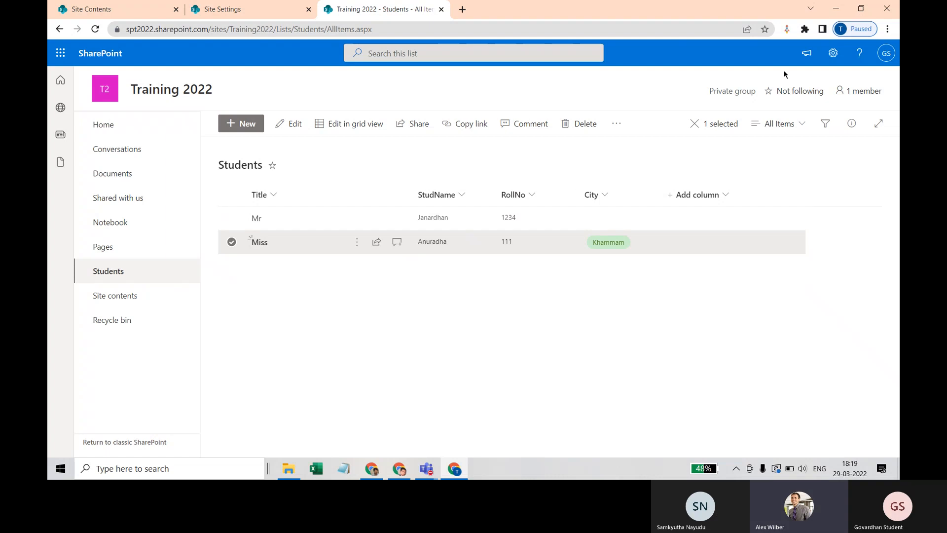
left_click(833, 54)
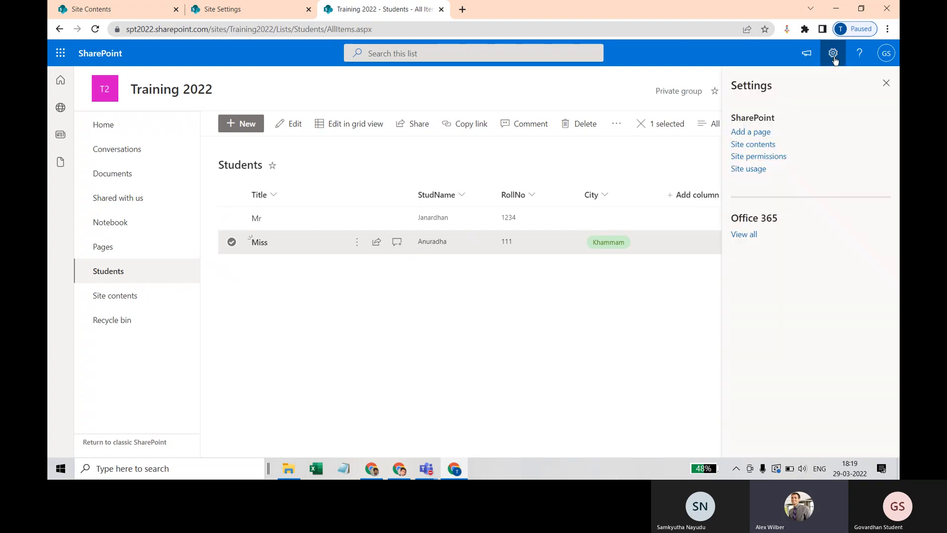
left_click(887, 84)
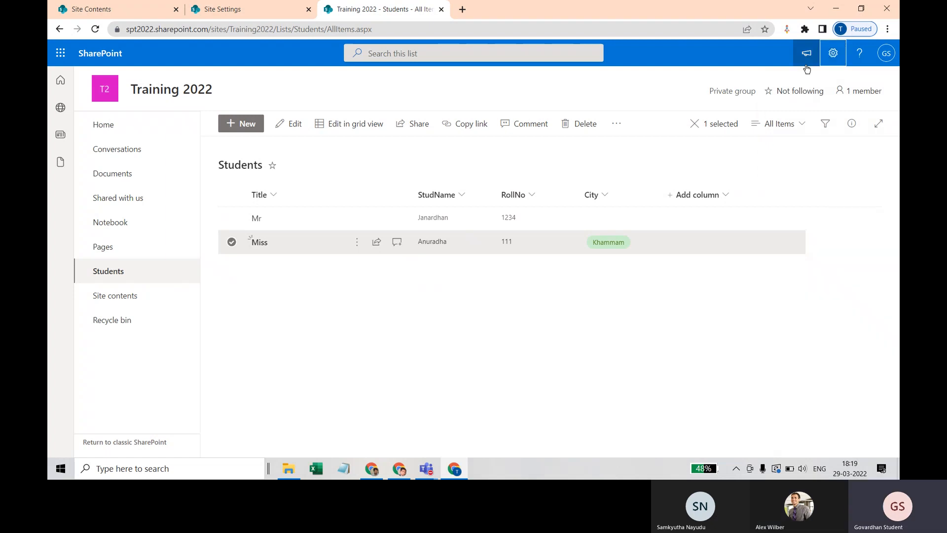
Open the site contents and try to access the settings of the Students list from the student account
left_click(832, 55)
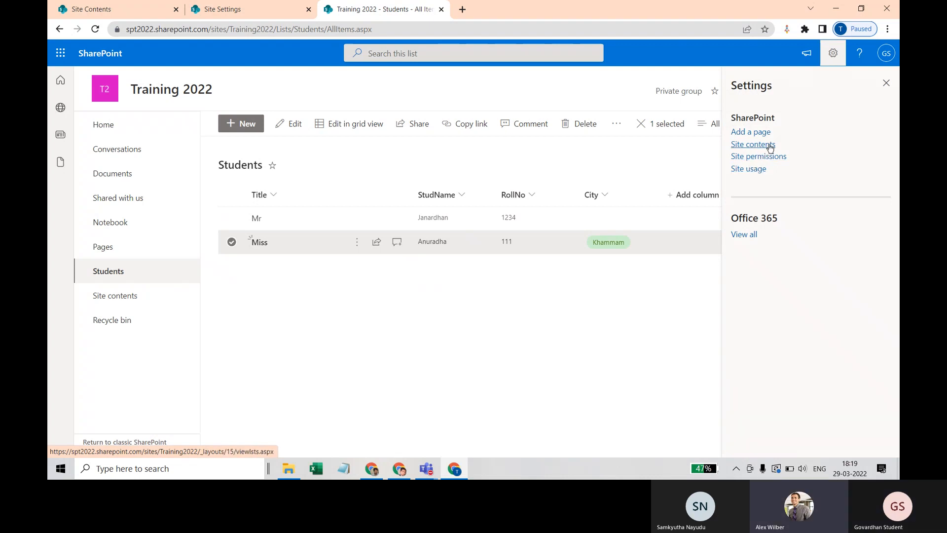
left_click(762, 147)
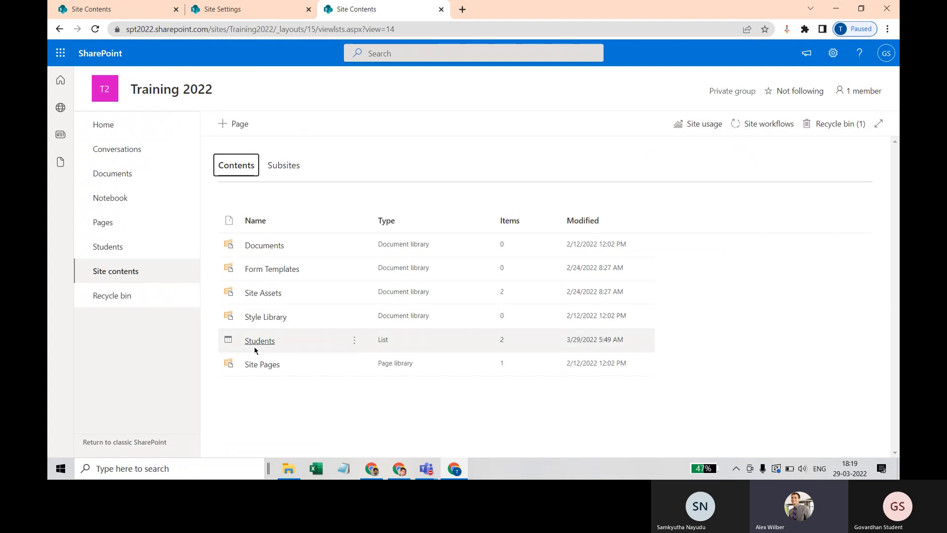
left_click(355, 341)
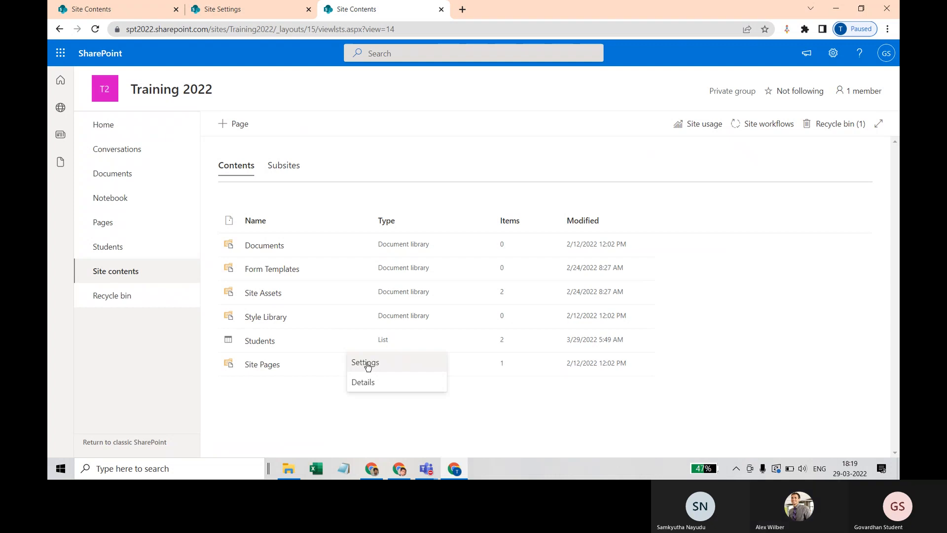
left_click(365, 363)
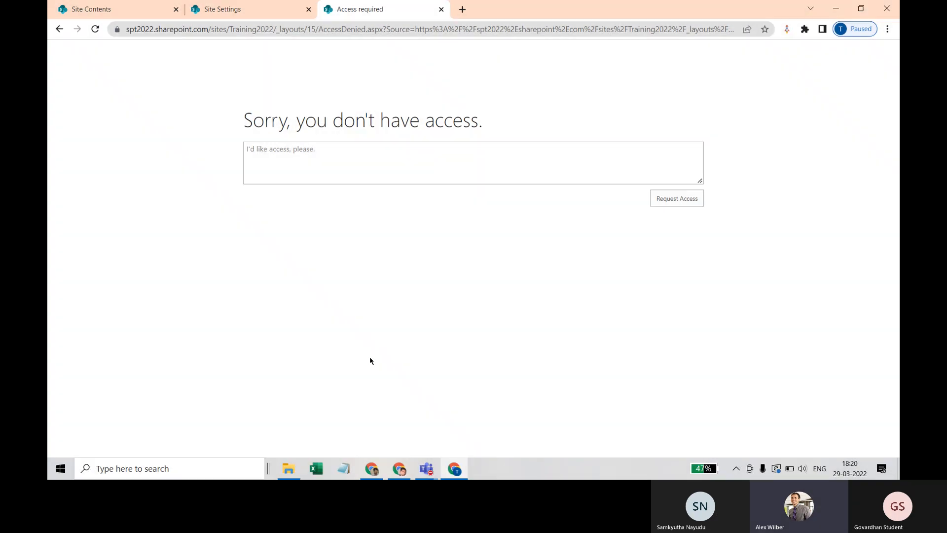
Return to the site contents of Training 2022 and open the Students list
left_click(205, 6)
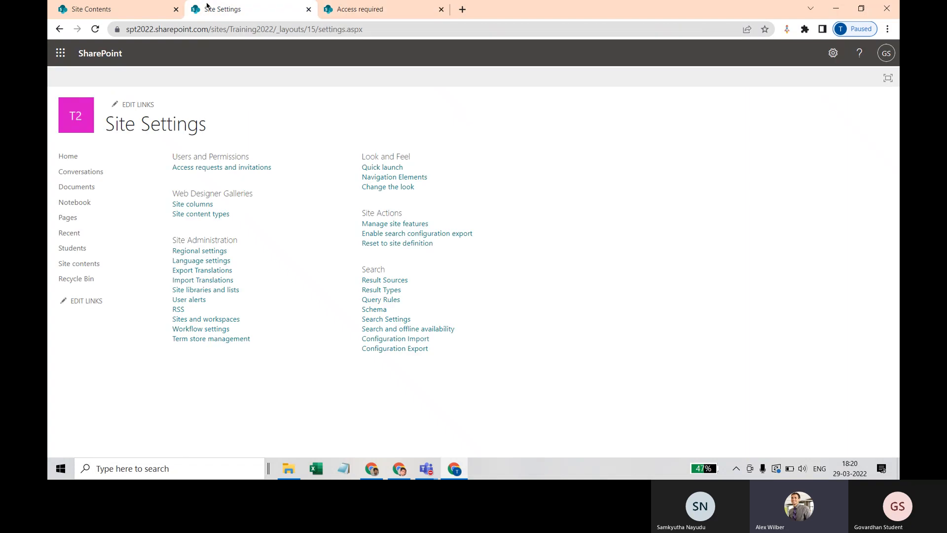
left_click(336, 7)
left_click(59, 31)
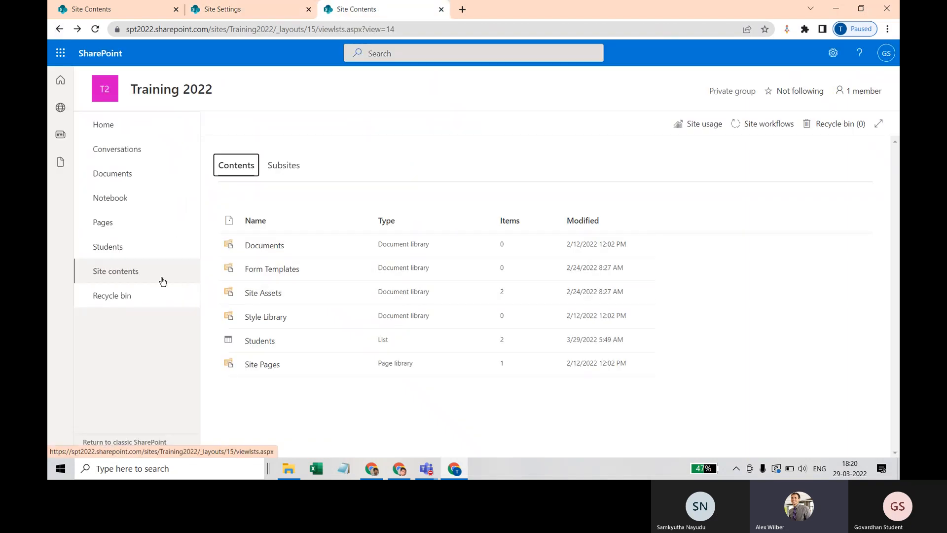
left_click(259, 341)
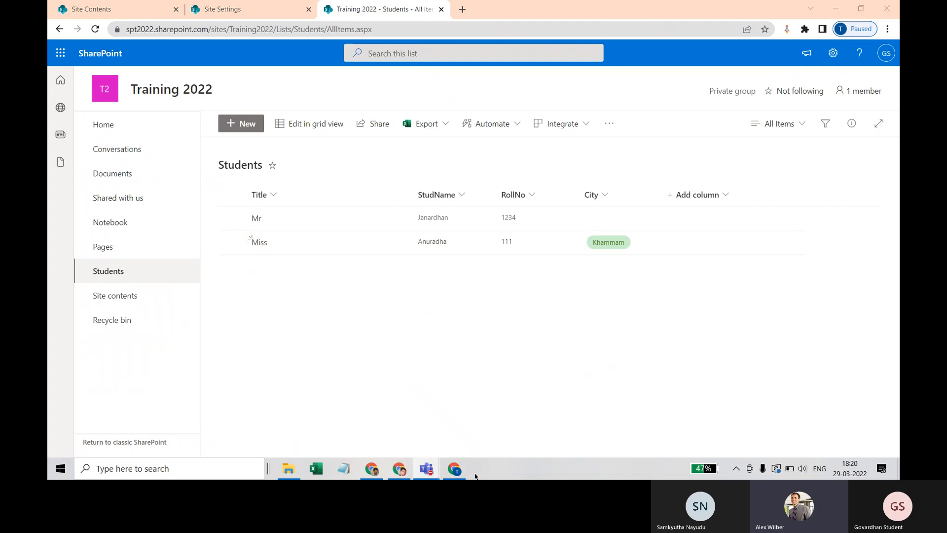
Switch to the Microsoft Teams meeting and end this student account's screen share
mouse_move(426, 468)
left_click(550, 395)
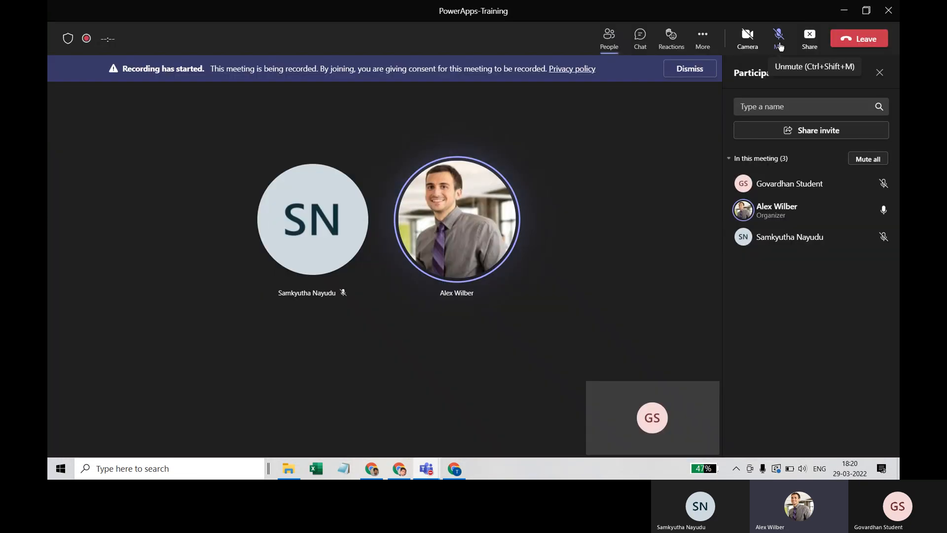
left_click(810, 36)
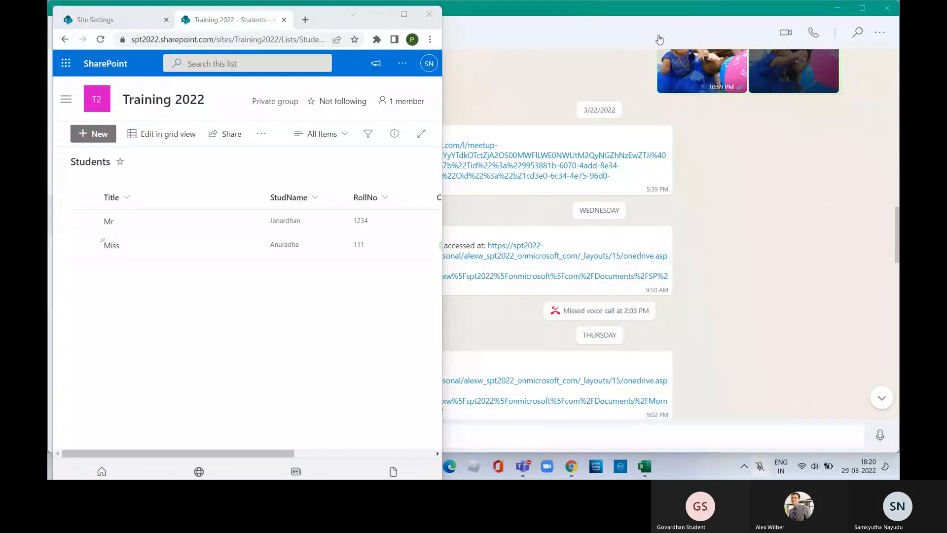
Close the chat window on the other participant's desktop and reload the Students list in a maximized browser
left_click(887, 10)
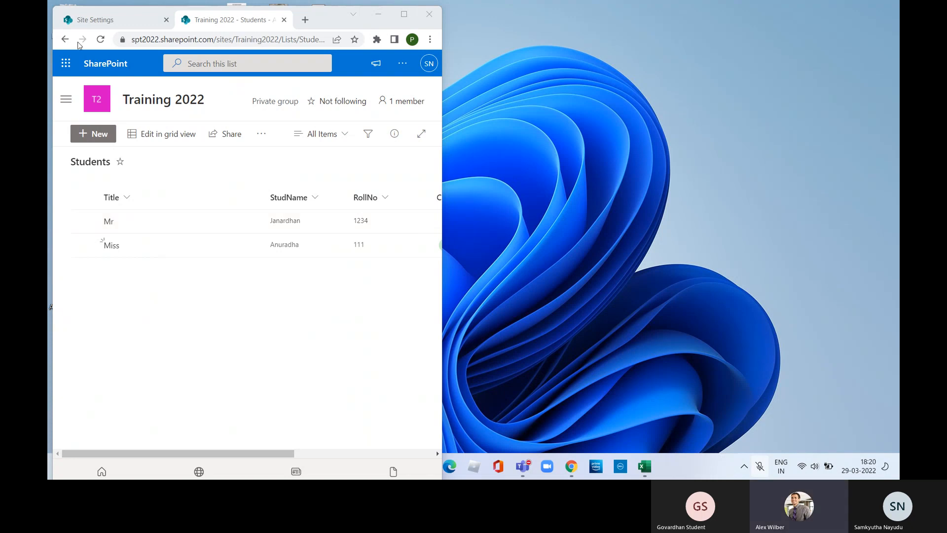
left_click(101, 41)
left_click(101, 41)
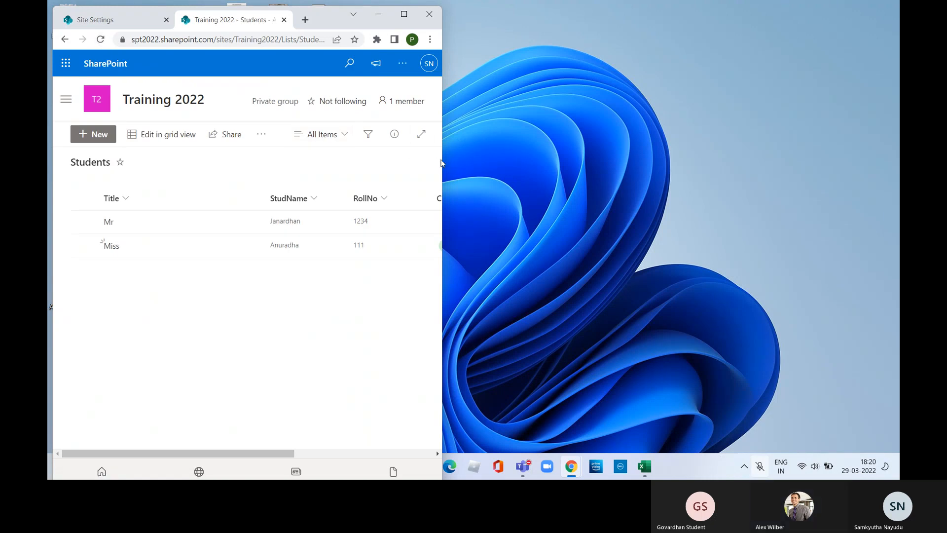
left_click(404, 14)
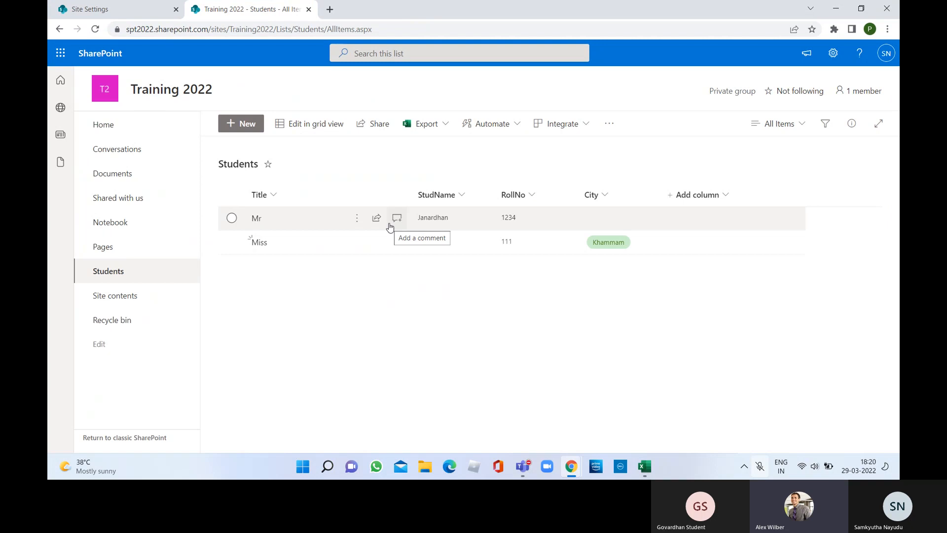
left_click(96, 29)
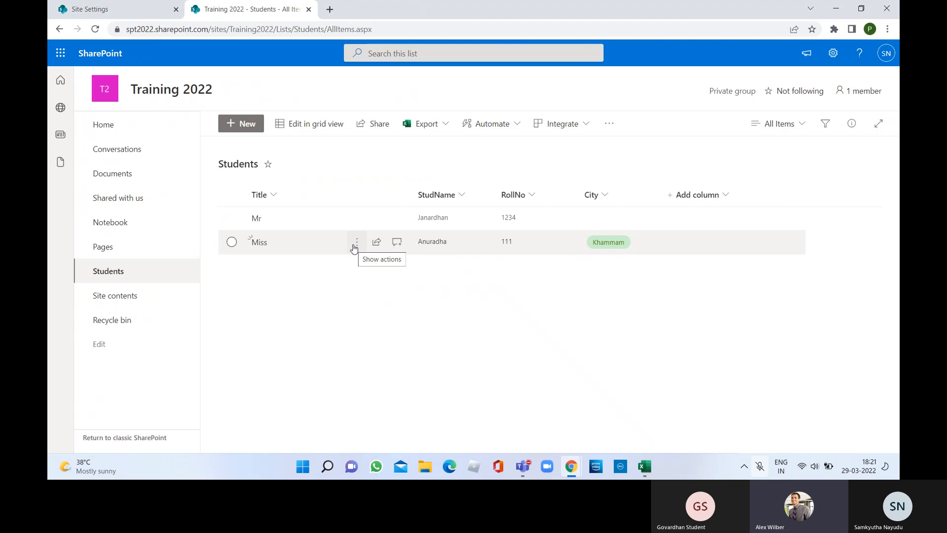
Add a Students list item with title Mr, a student name, RollNo 3, and city Vijayawada
left_click(247, 126)
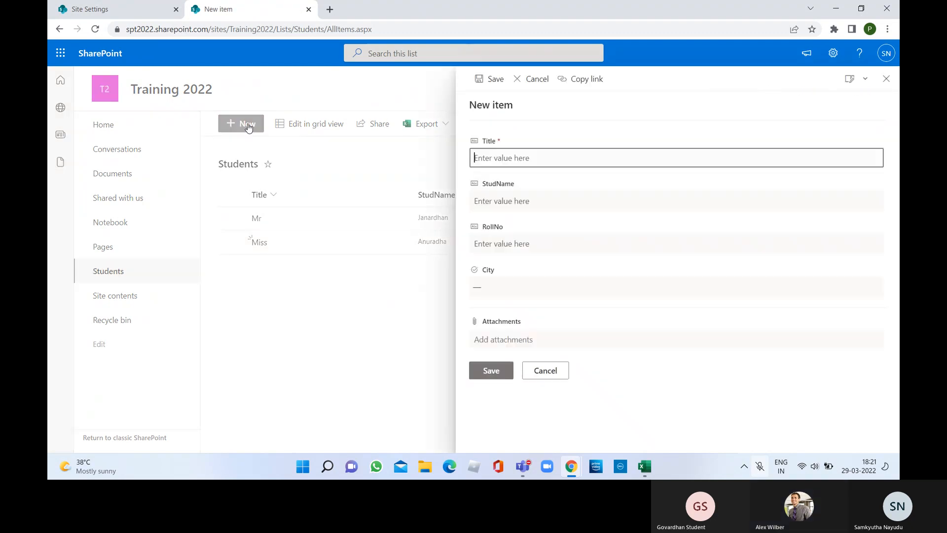
left_click(516, 157)
type("Mr")
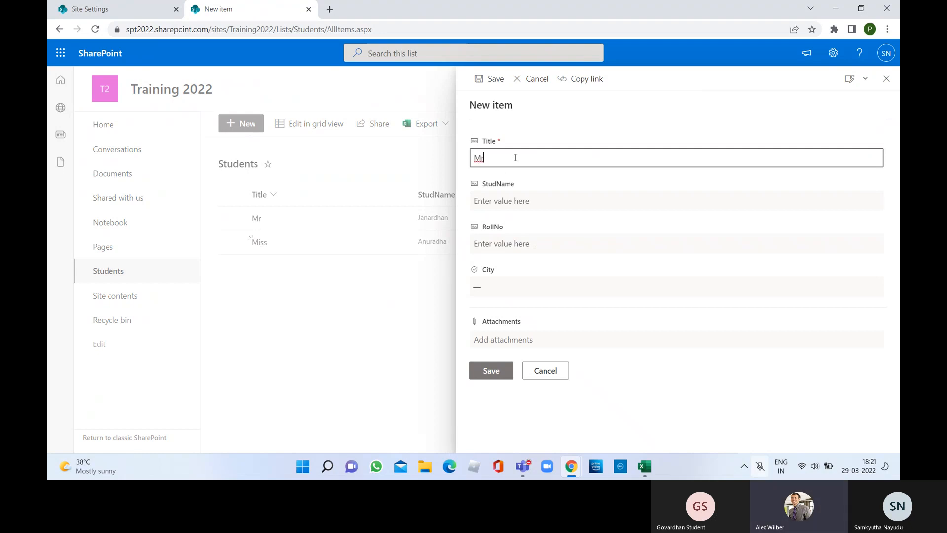
left_click(513, 202)
type("sri")
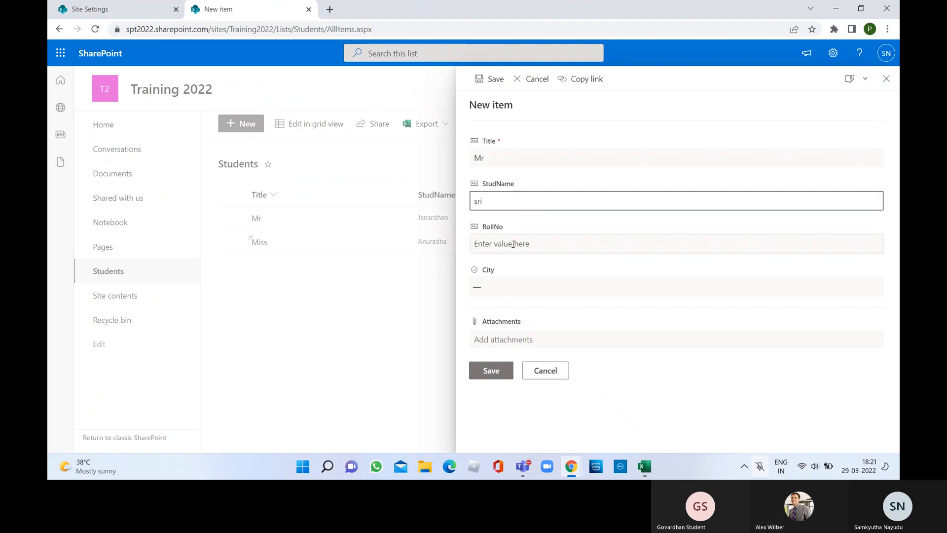
left_click(516, 247)
type("3")
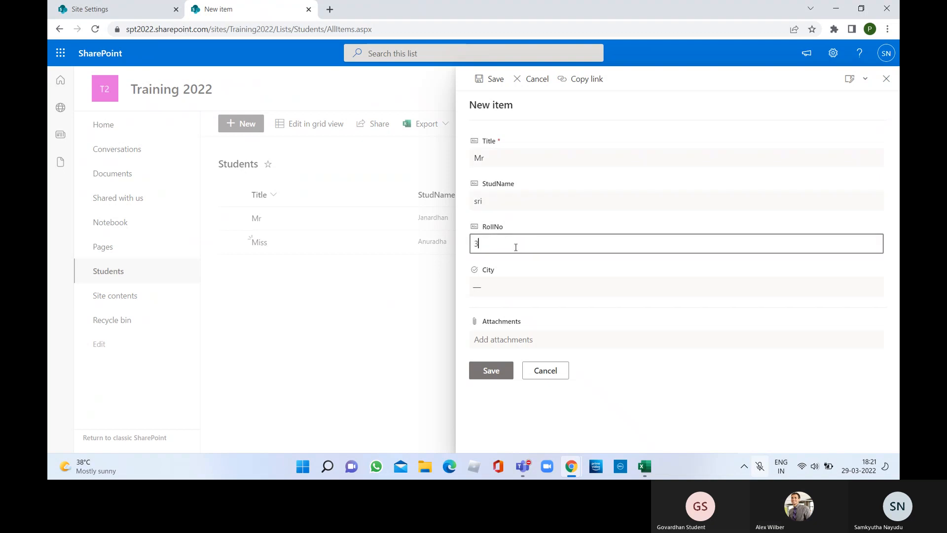
left_click(513, 289)
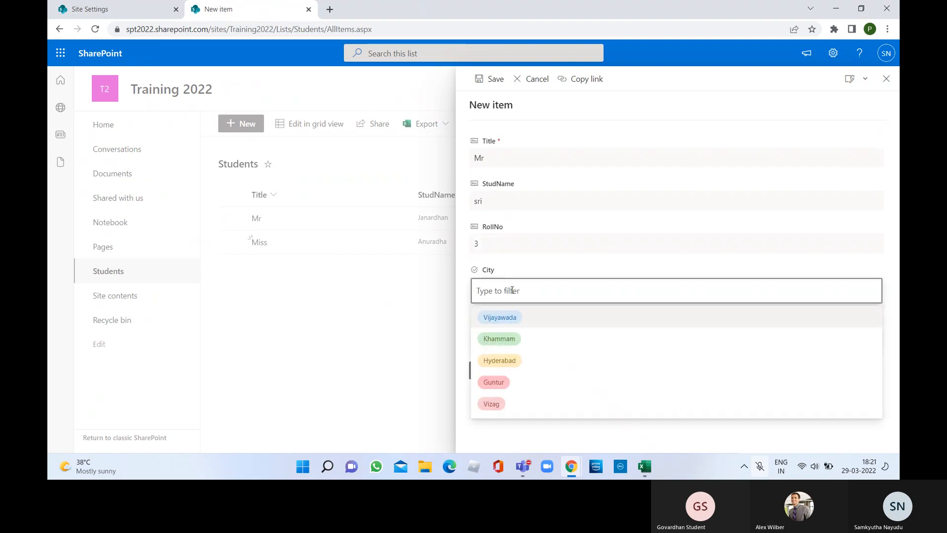
left_click(500, 321)
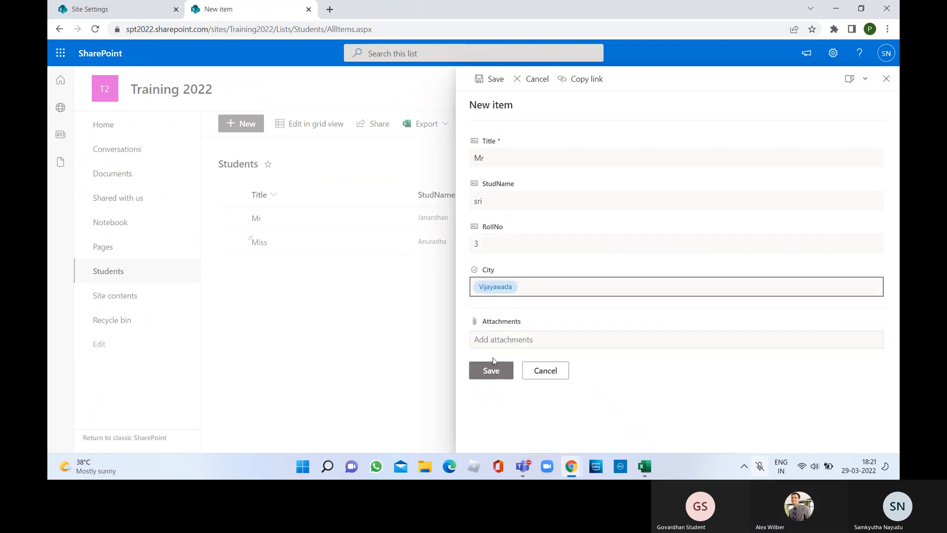
left_click(492, 371)
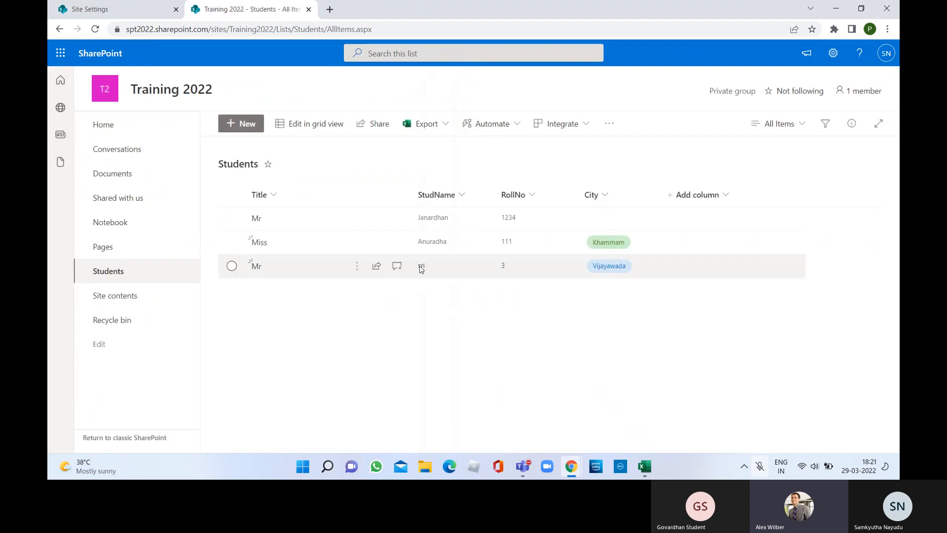
Delete the Vijayawada item from the Students list and confirm sending it to the recycle bin
left_click(358, 267)
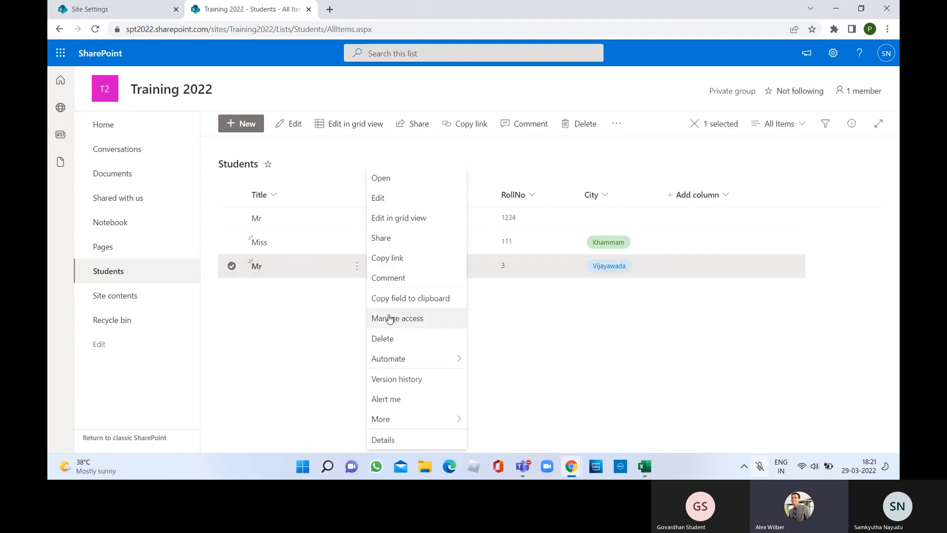
left_click(388, 341)
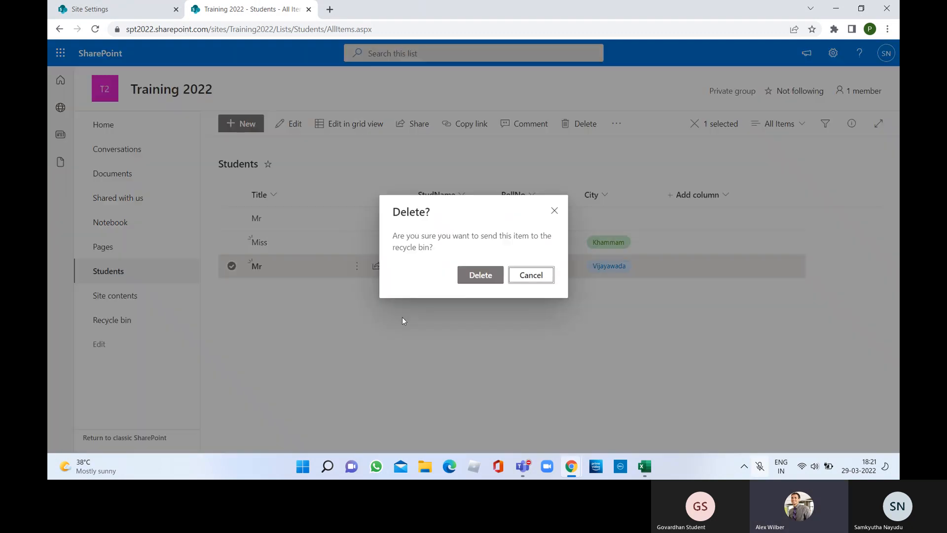
left_click(480, 275)
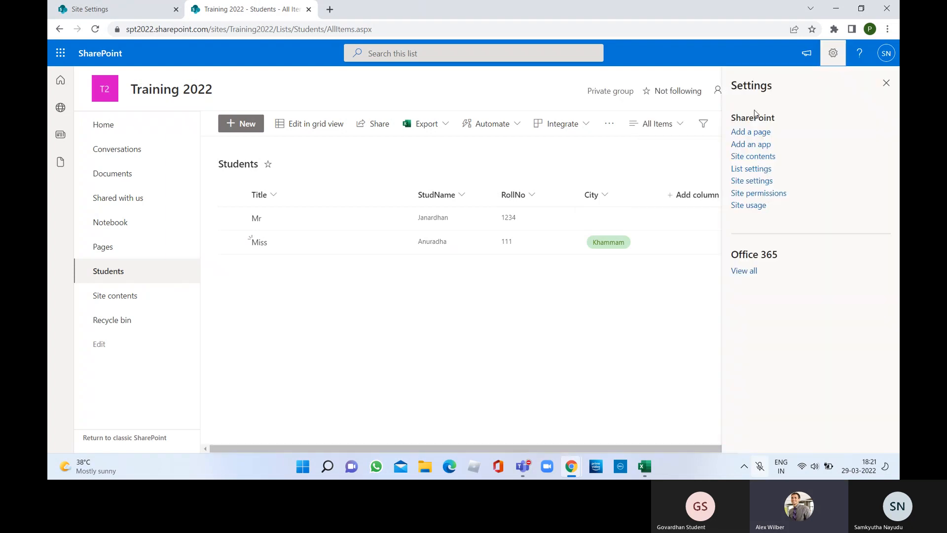
In the Students list settings, delete the RollNo column and confirm the permanent removal of its data
left_click(748, 170)
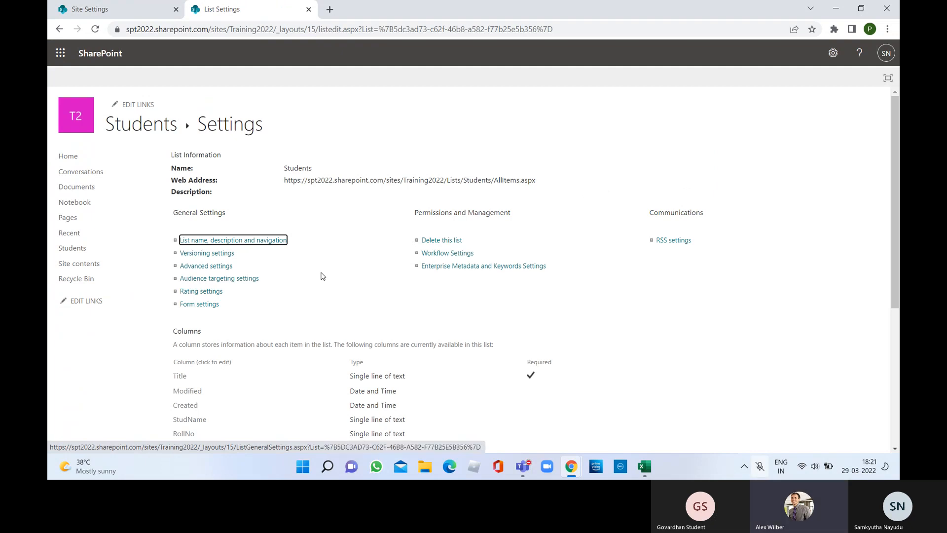
scroll(239, 387, "down", 1)
scroll(238, 387, "down", 3)
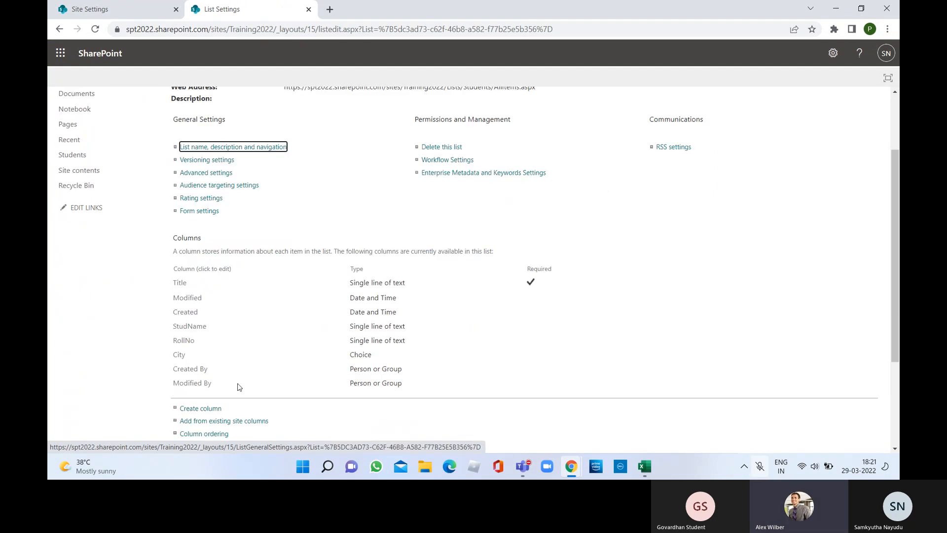
scroll(239, 387, "down", 2)
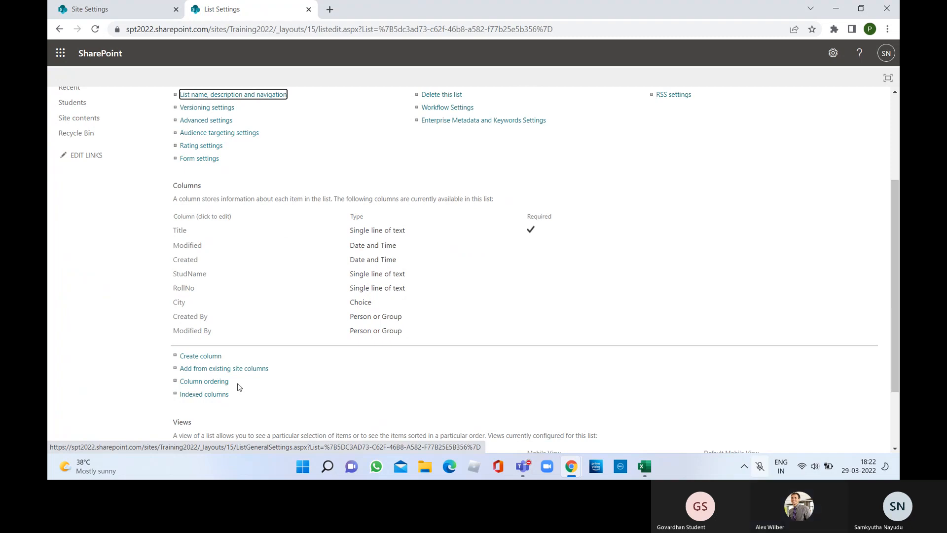
left_click(185, 290)
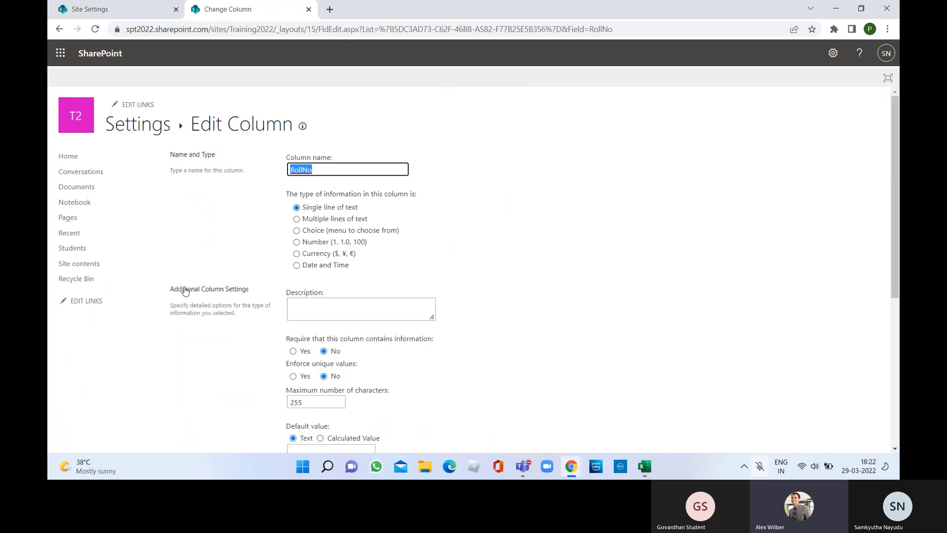
scroll(262, 246, "down", 5)
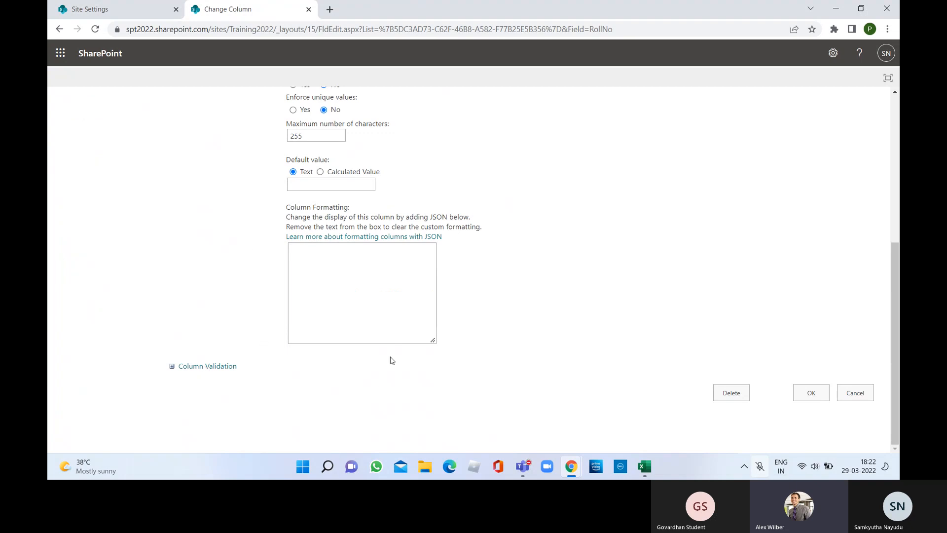
left_click(728, 395)
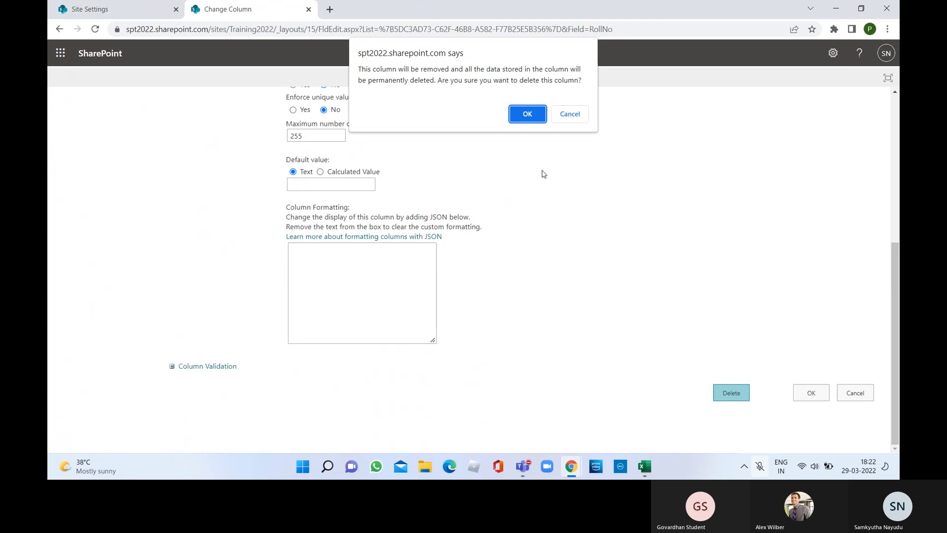
left_click(527, 114)
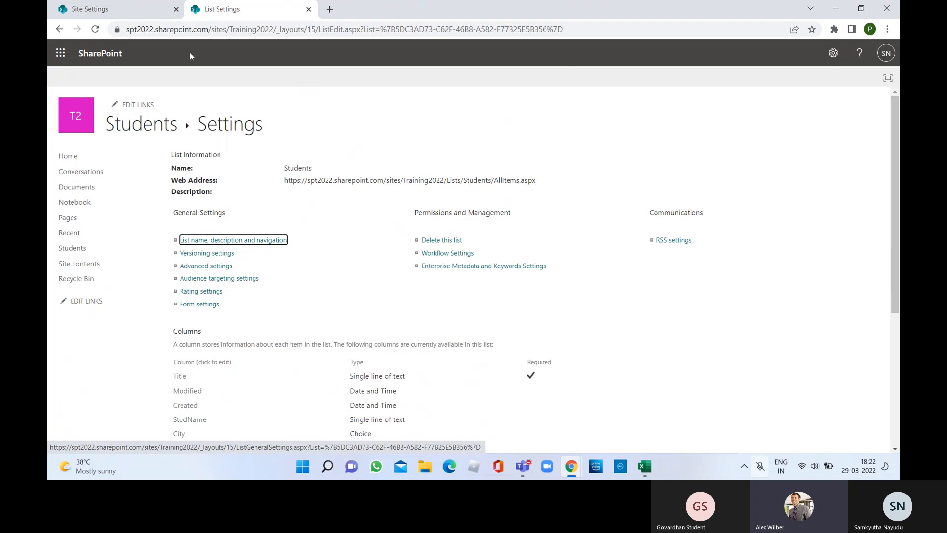
Review the Site Settings page options and the columns in the Students list settings
left_click(140, 10)
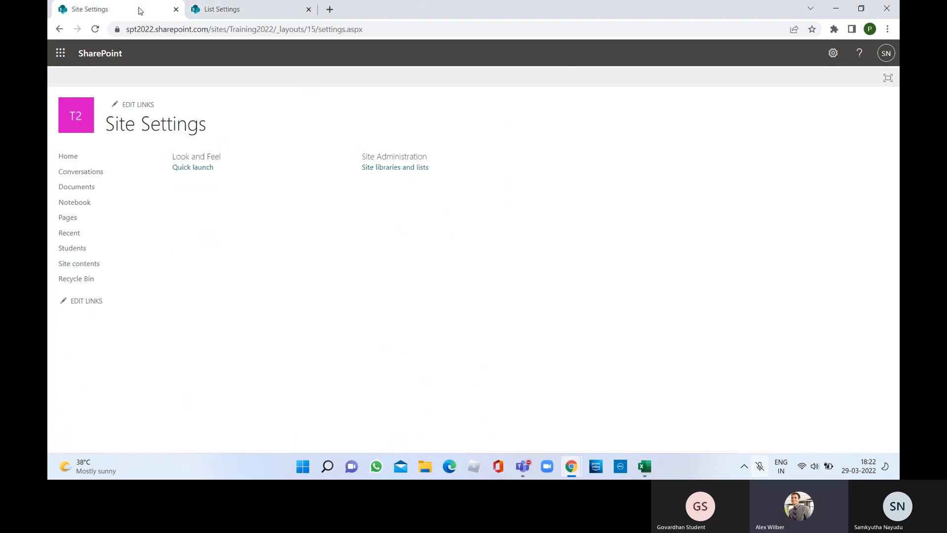
left_click(216, 14)
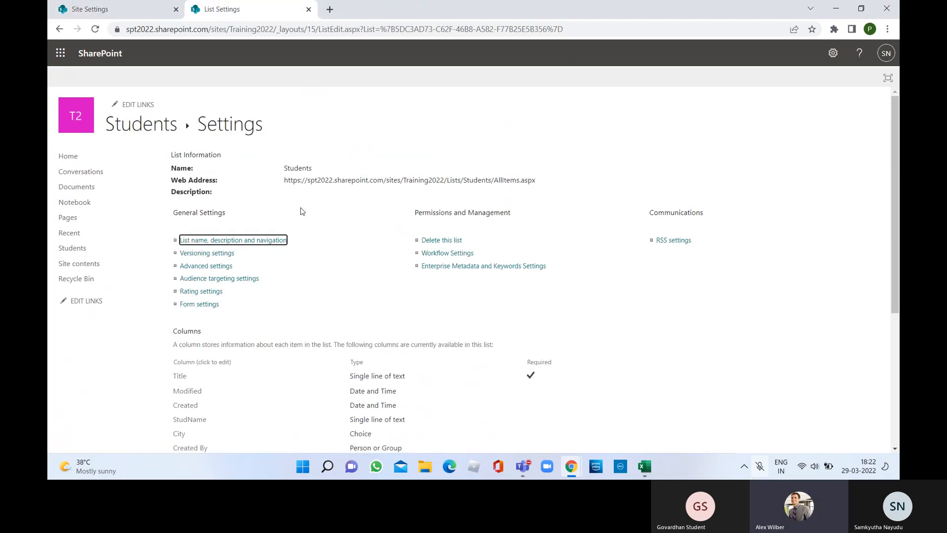
scroll(302, 211, "down", 1)
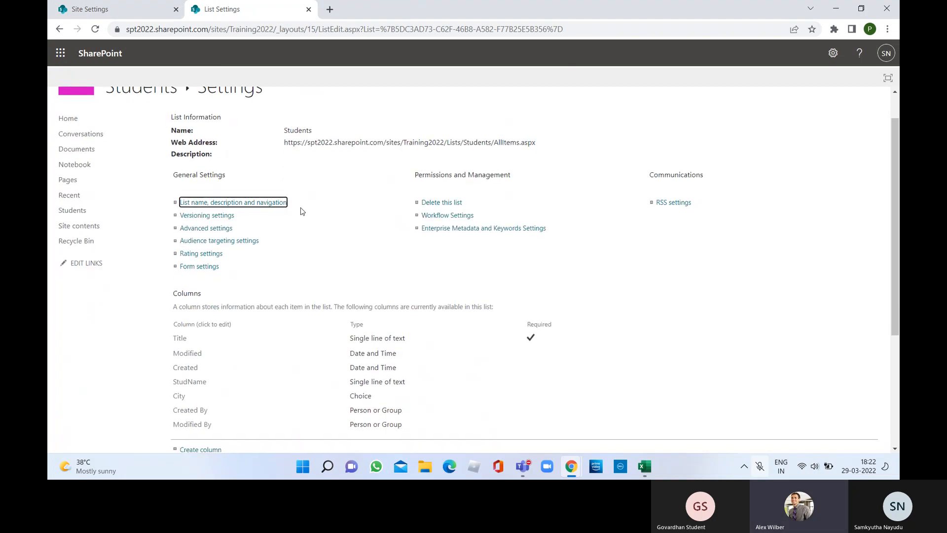
scroll(303, 211, "up", 1)
Look at the Students list in the site contents and display its available management options
left_click(147, 129)
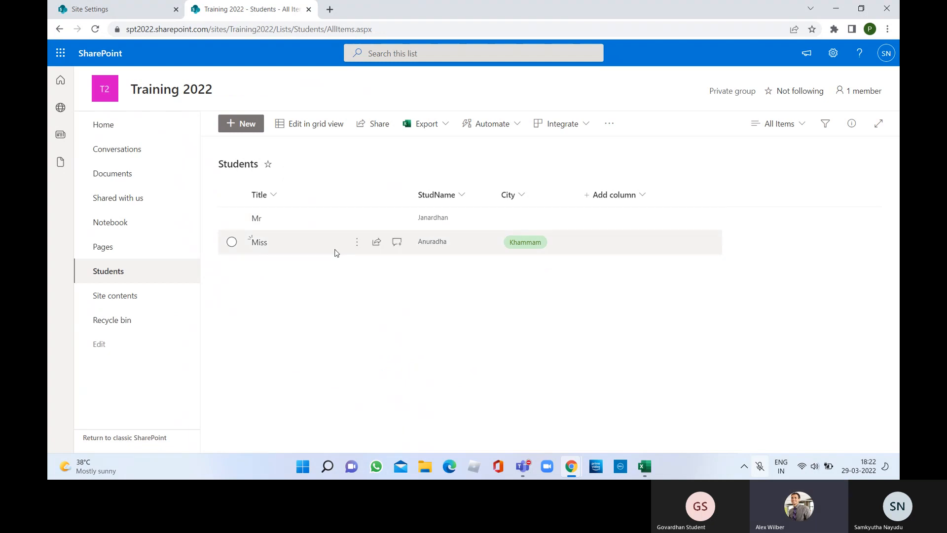
left_click(833, 53)
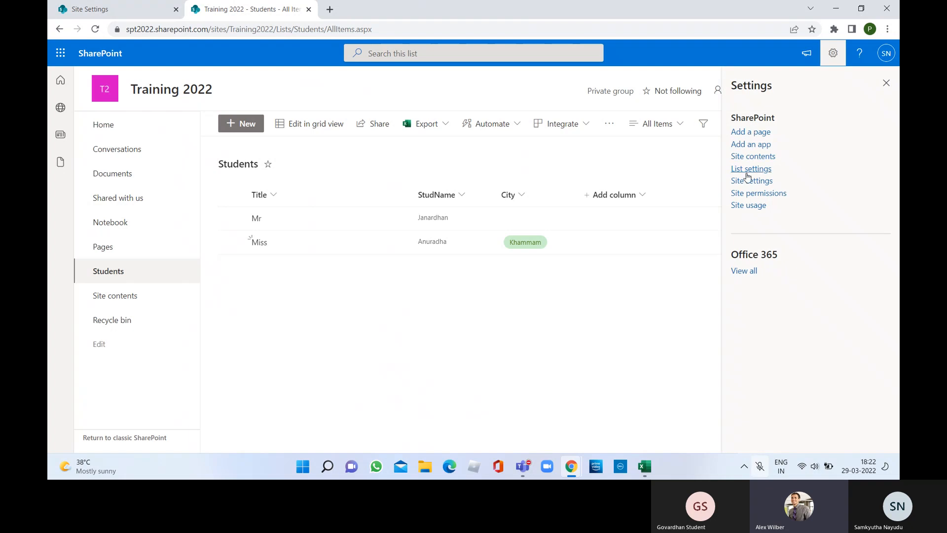
left_click(749, 156)
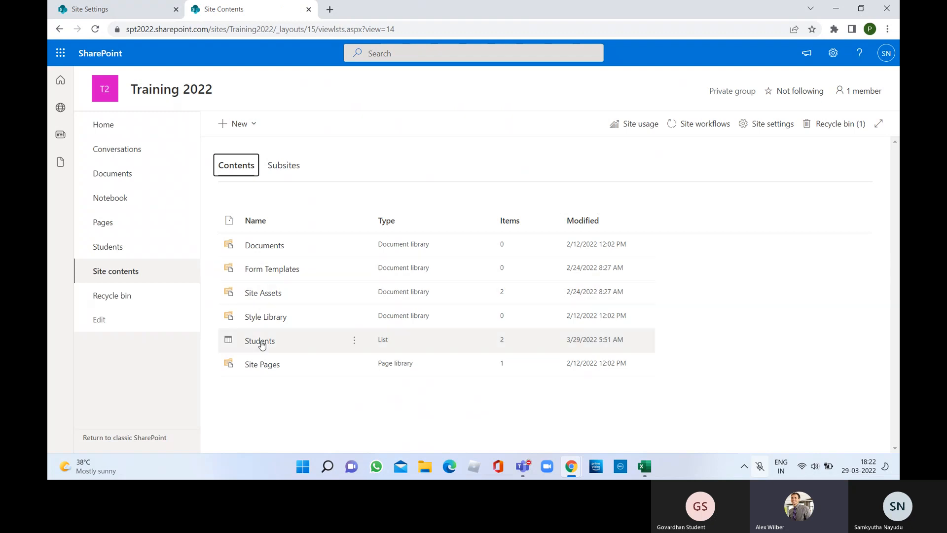
left_click(353, 344)
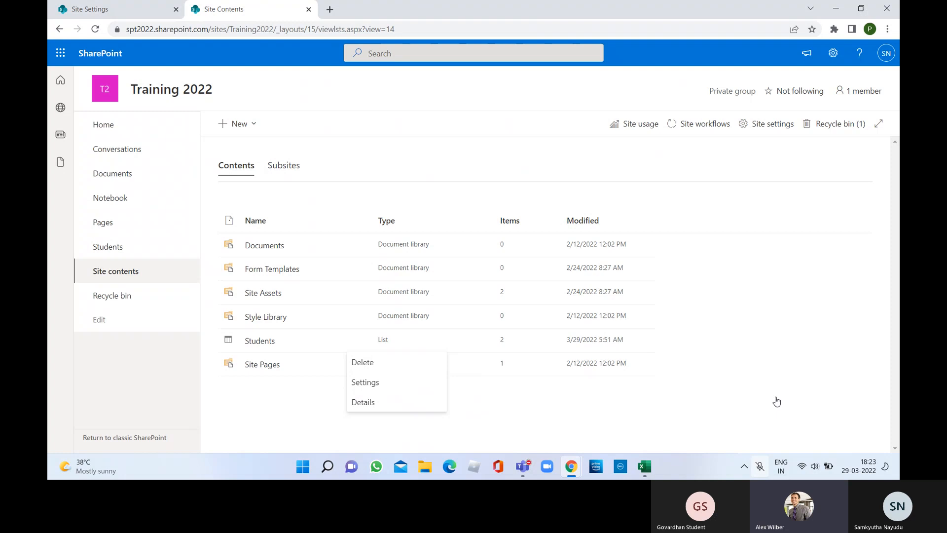
left_click(804, 430)
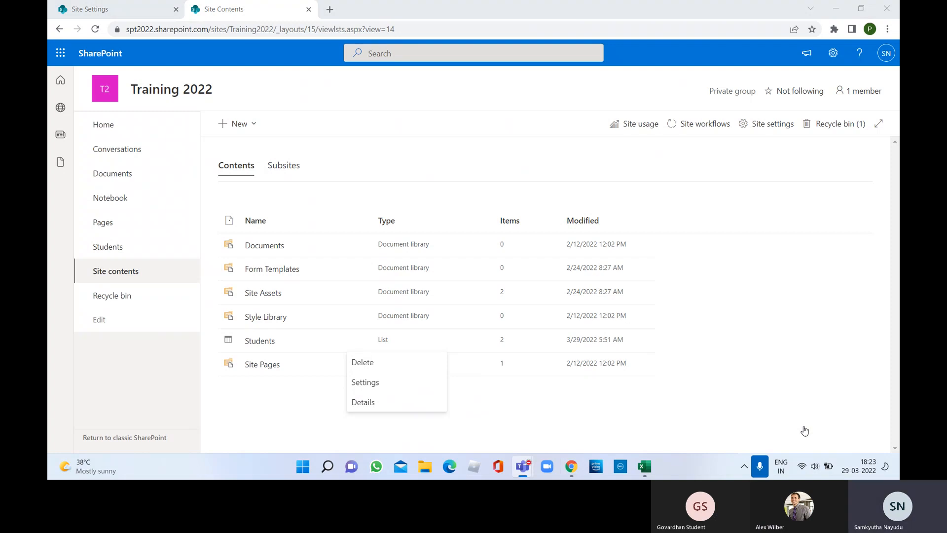
left_click(804, 430)
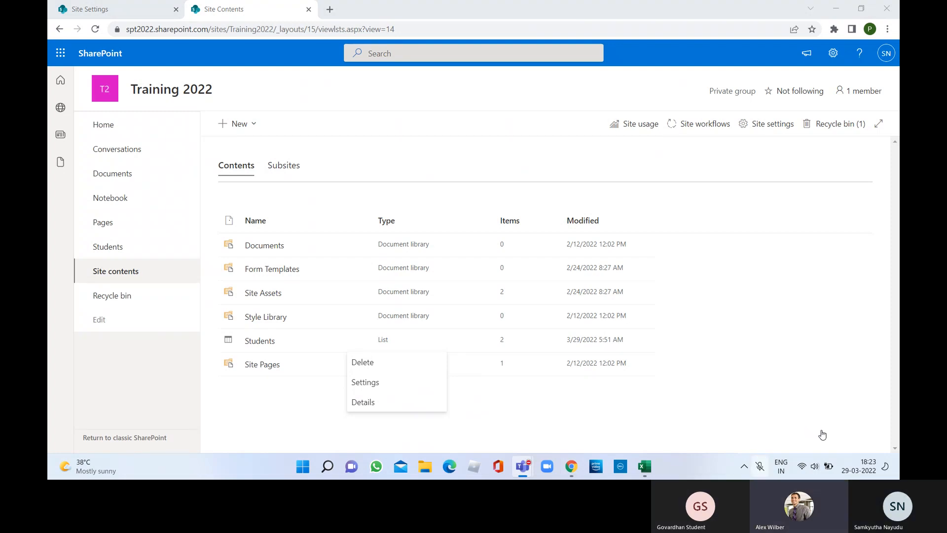
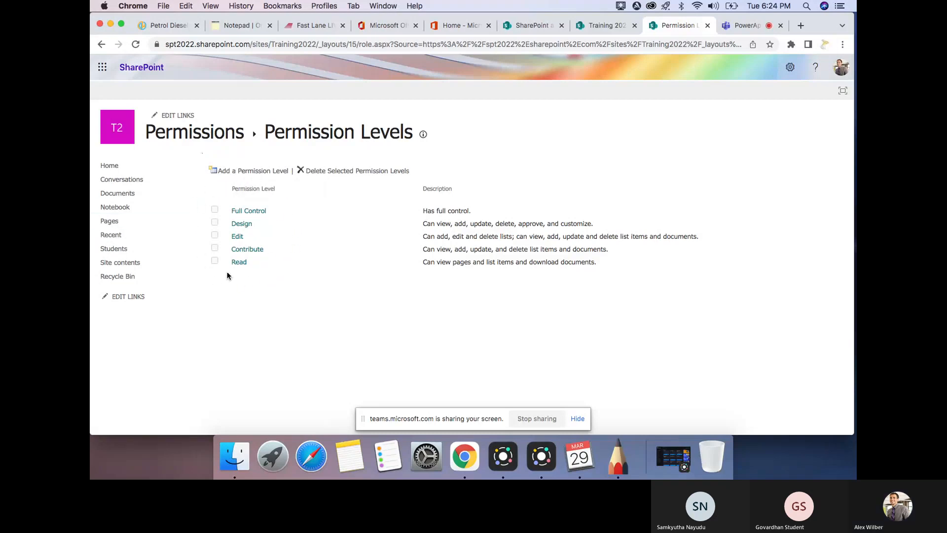
Review the permissions offered when adding a permission level, and return to the permission levels overview without creating one
left_click(247, 172)
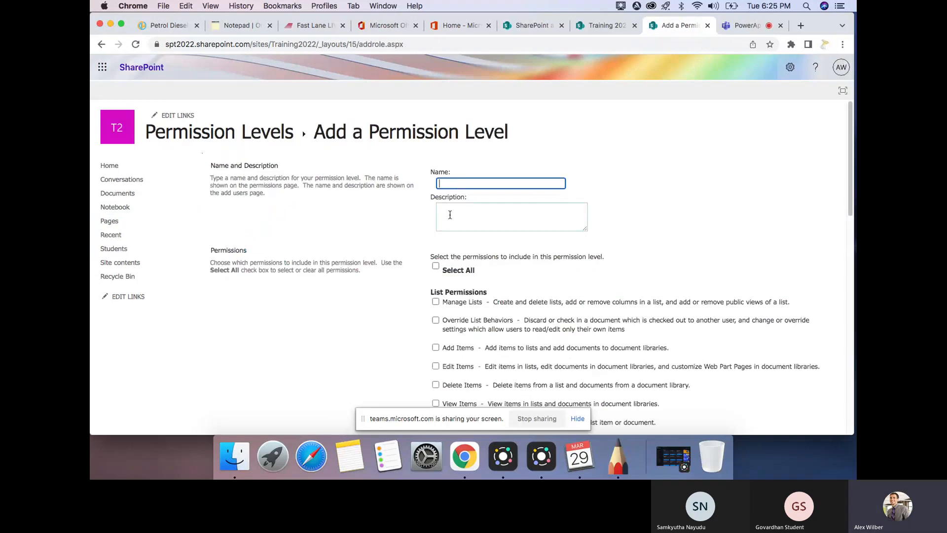
scroll(450, 214, "down", 10)
scroll(449, 214, "down", 5)
scroll(448, 198, "up", 20)
left_click(102, 45)
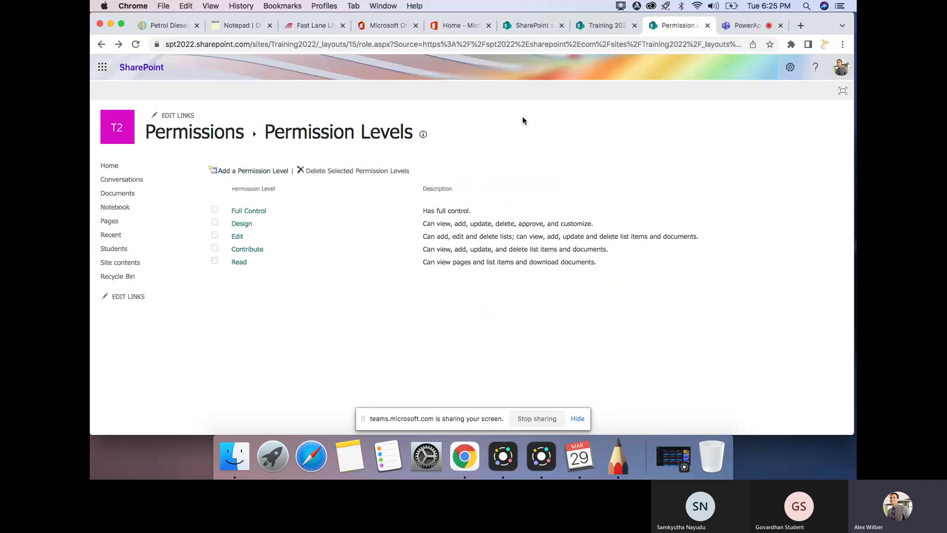
Start a copy of the Contribute permission level and name it NoDelete
left_click(244, 252)
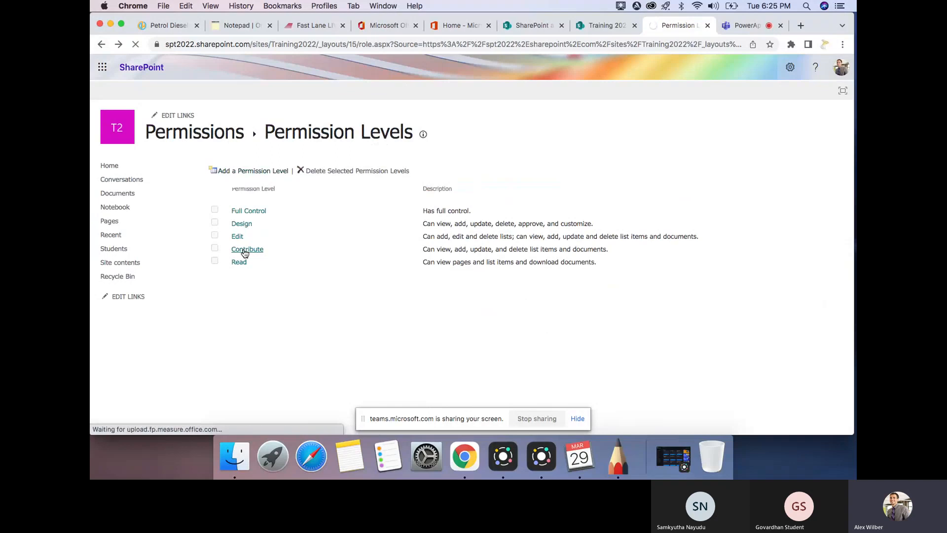
scroll(788, 232, "down", 10)
scroll(788, 236, "down", 6)
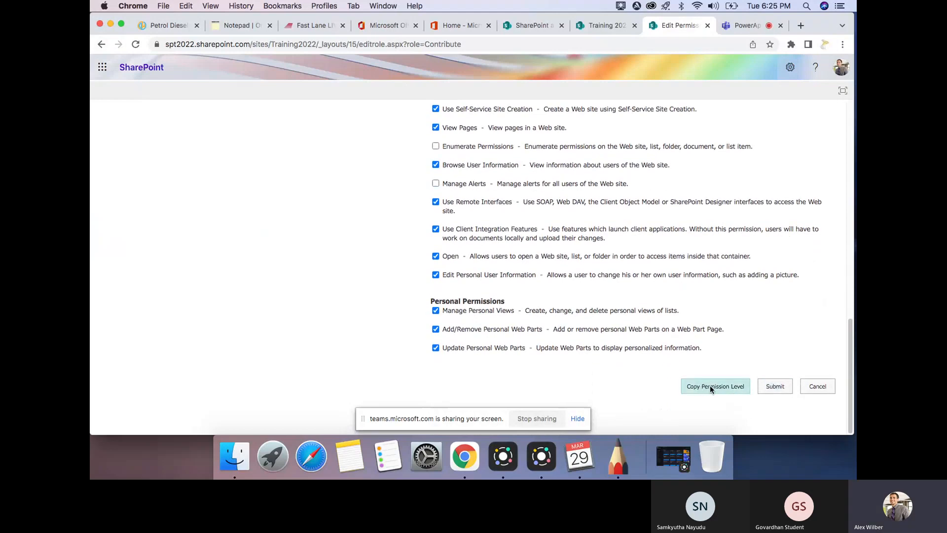
left_click(727, 389)
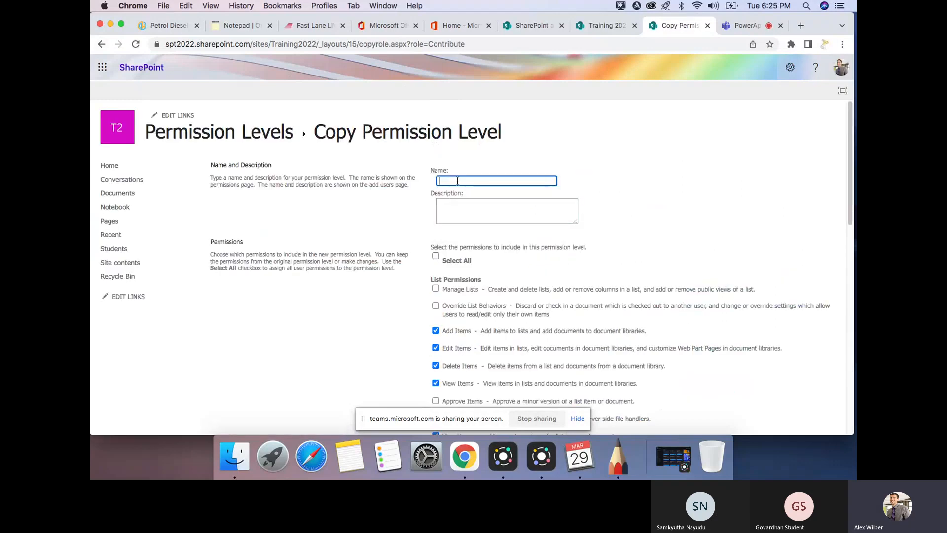
type("Add")
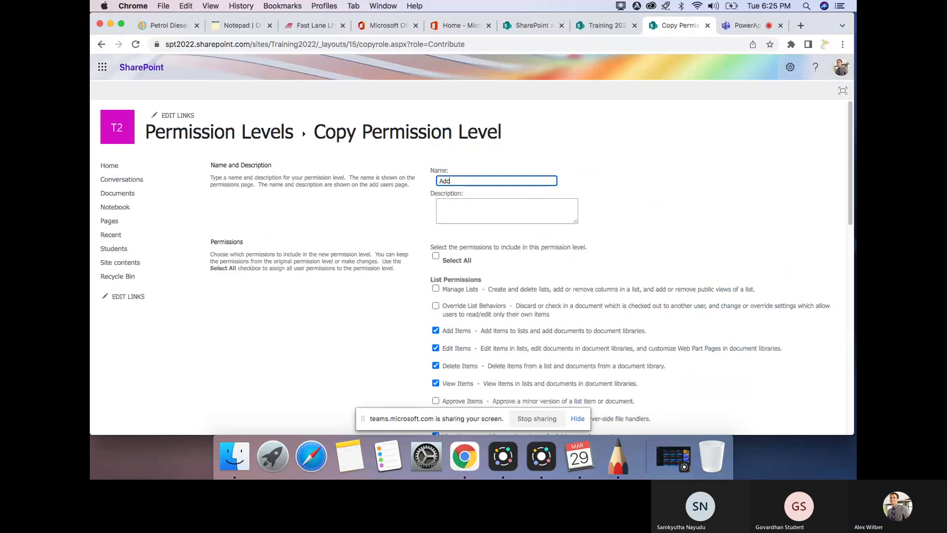
type("andEd")
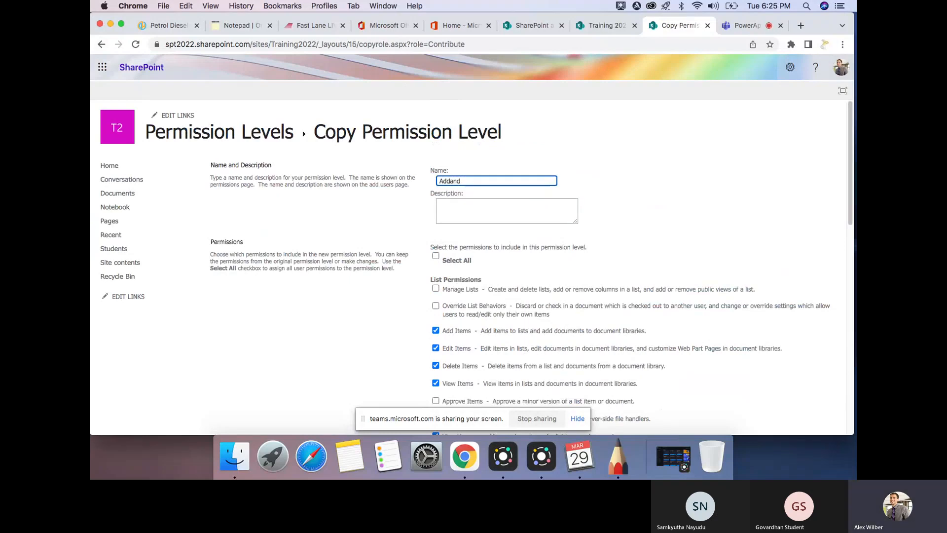
key("BackSpace")
key("BackSpace")
key("BackSpace")
key("BackSpace")
key("BackSpace")
key("BackSpace")
key("BackSpace")
type("NoDelete")
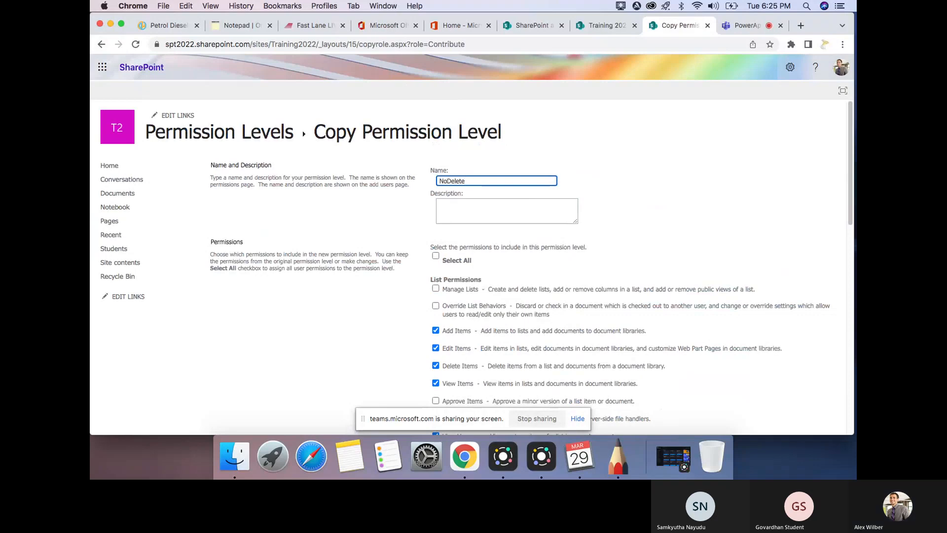
Exclude the Delete Items and Delete Versions permissions from the NoDelete level and create it
scroll(478, 185, "down", 6)
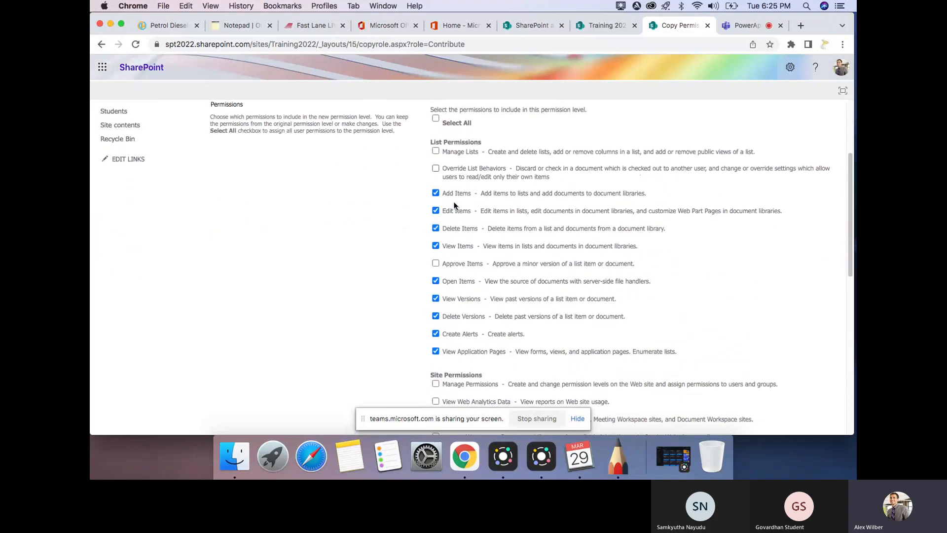
scroll(511, 158, "down", 4)
scroll(549, 211, "up", 8)
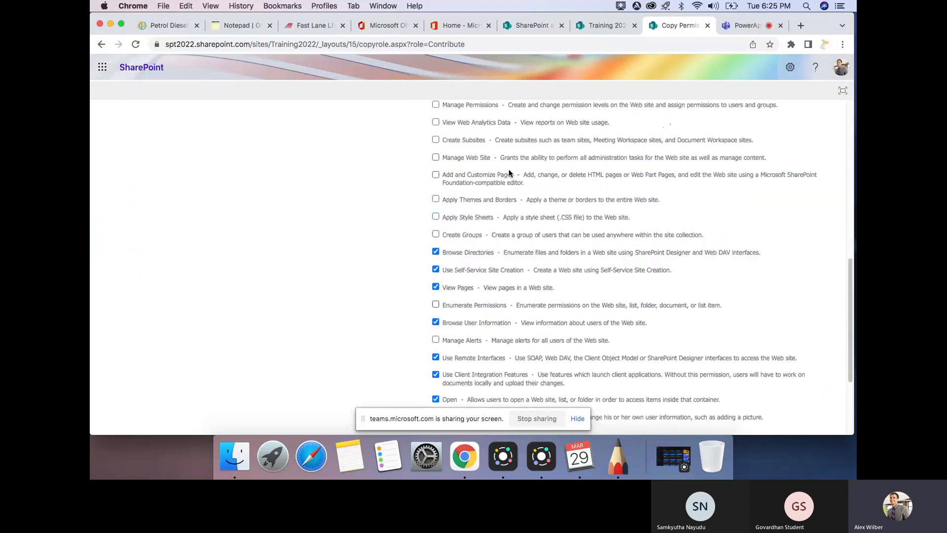
scroll(476, 215, "up", 5)
scroll(473, 216, "down", 5)
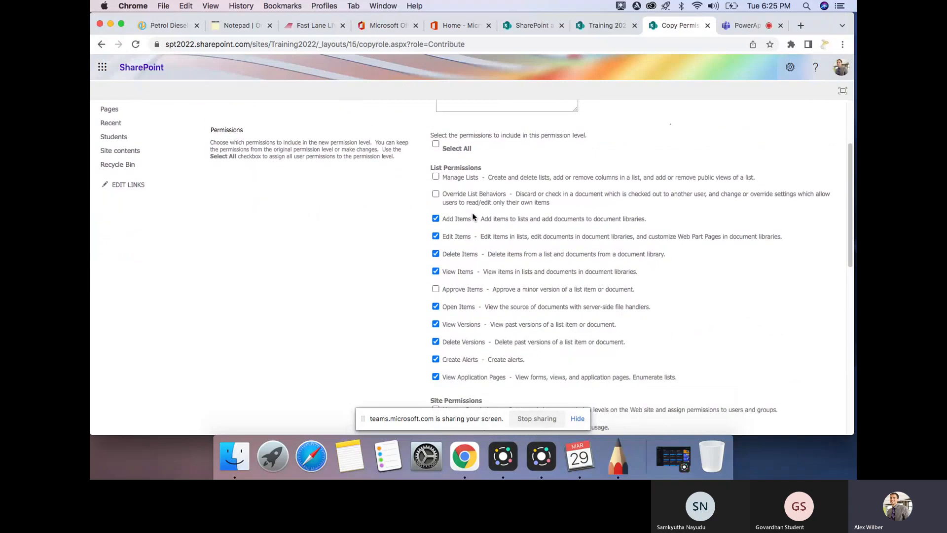
scroll(472, 217, "down", 1)
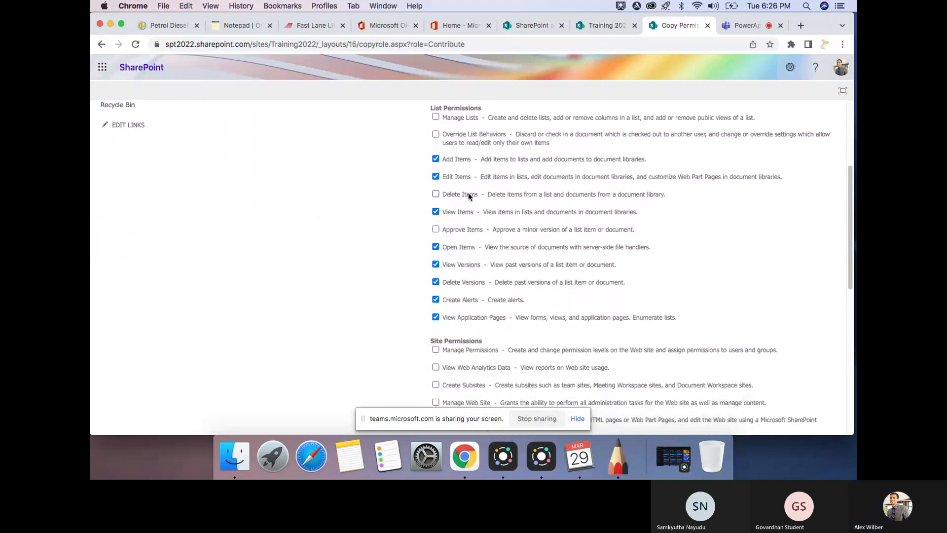
left_click(435, 282)
scroll(505, 253, "down", 6)
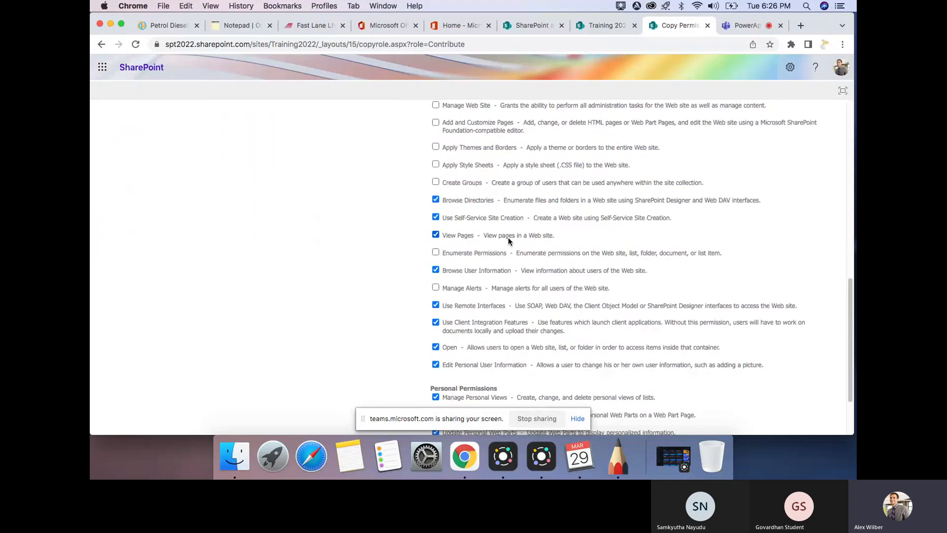
scroll(508, 238, "down", 2)
scroll(458, 239, "down", 2)
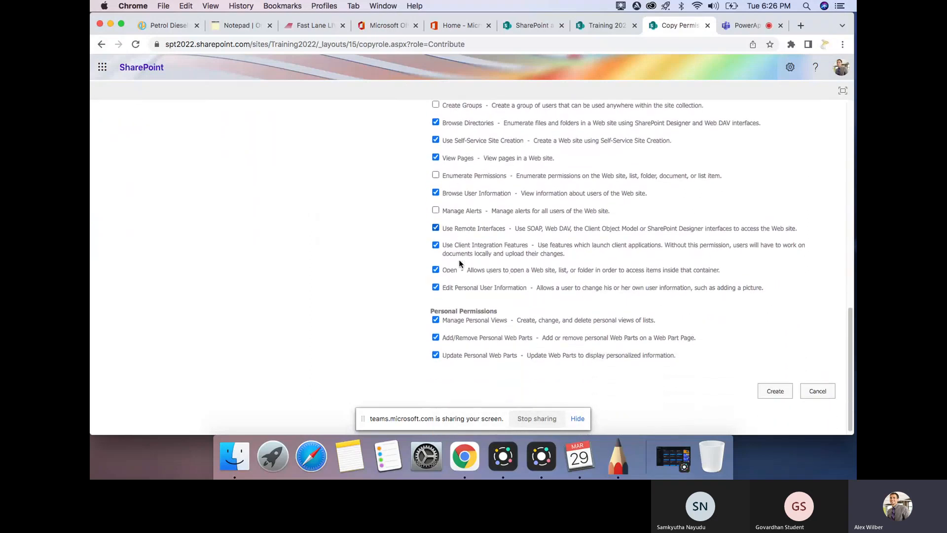
left_click(775, 387)
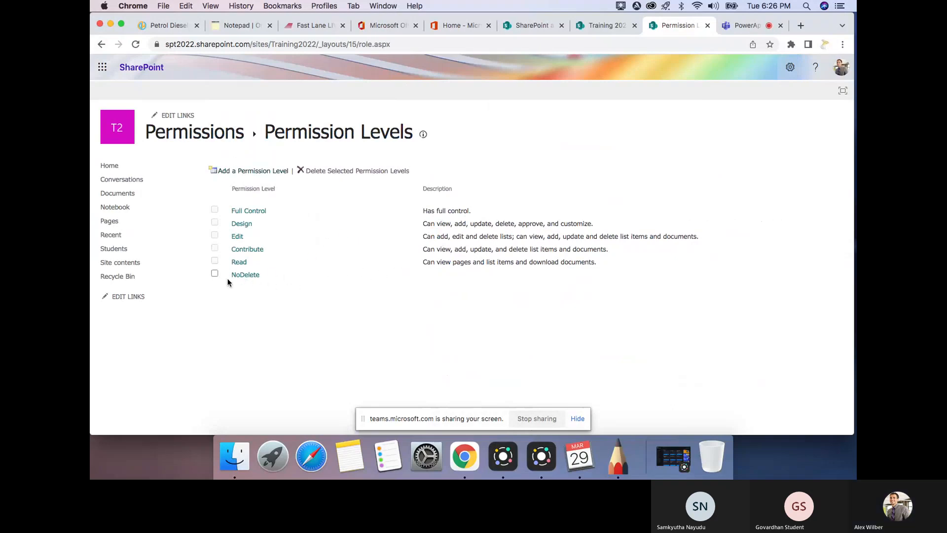
Give the NoDelete permission level the description "Can't delete items" and save the change
left_click(246, 275)
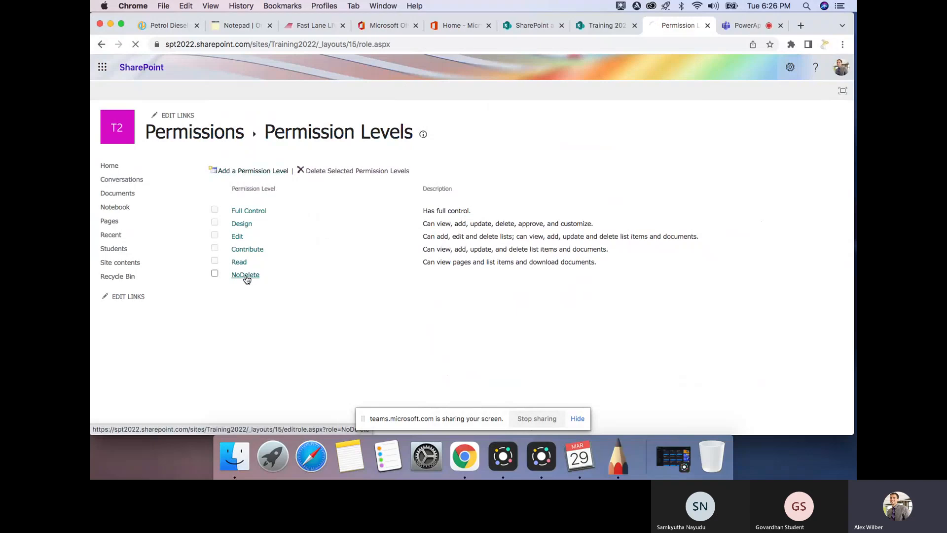
left_click(460, 206)
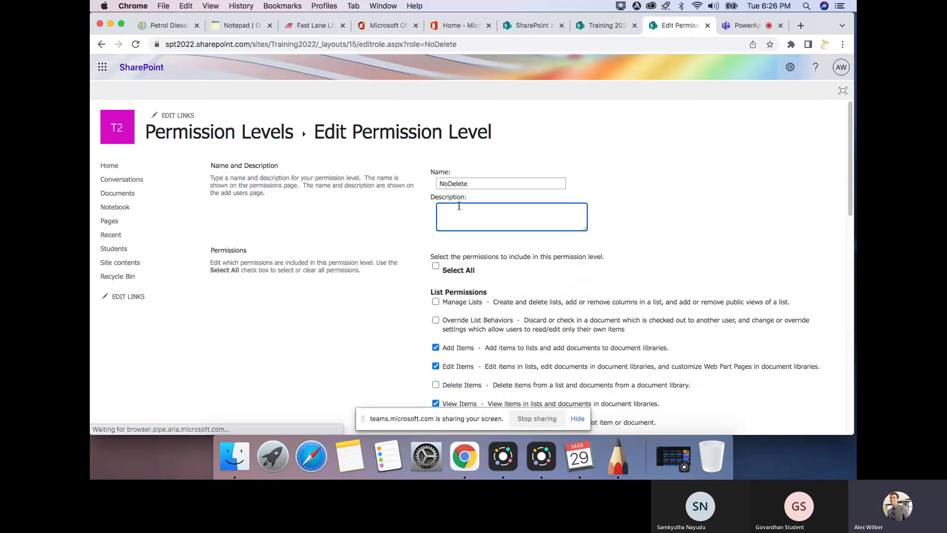
type("Cant")
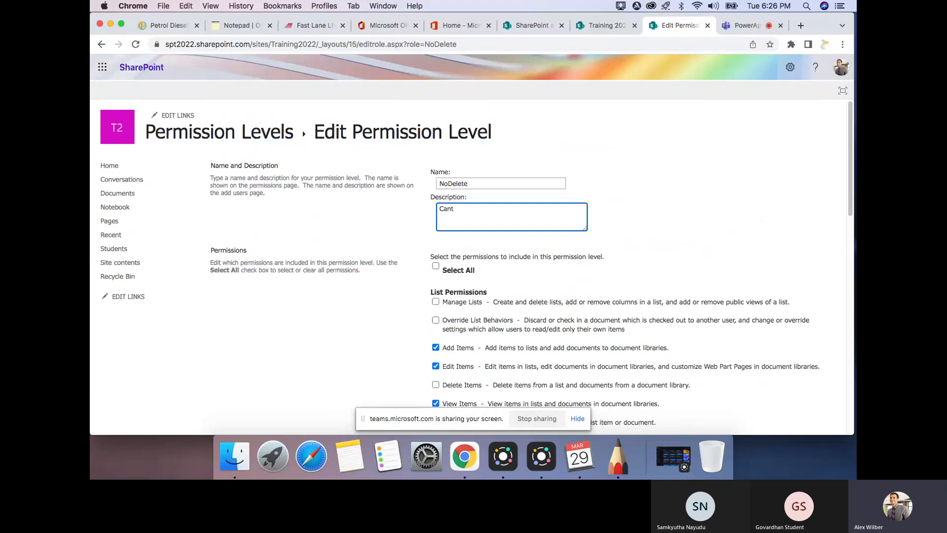
key("BackSpace")
type("'t delete ")
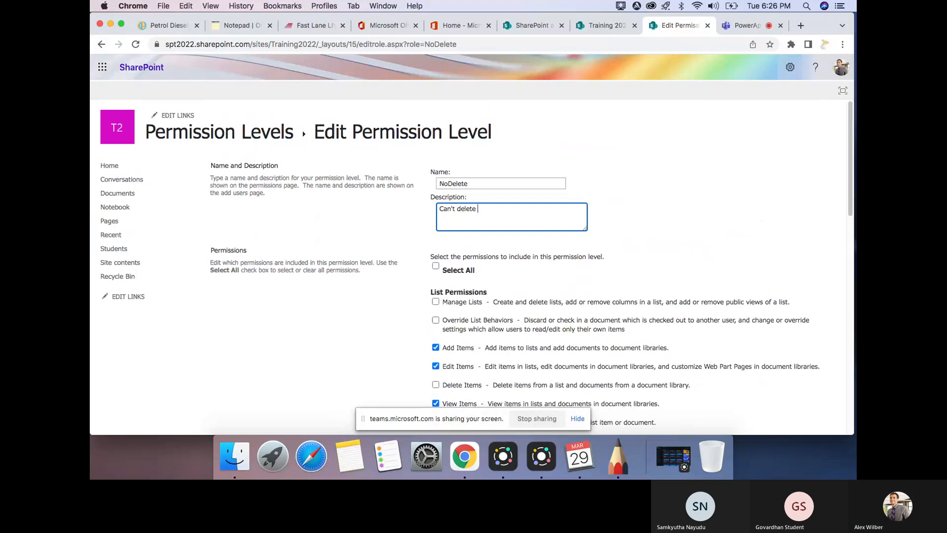
type("items")
scroll(590, 241, "down", 15)
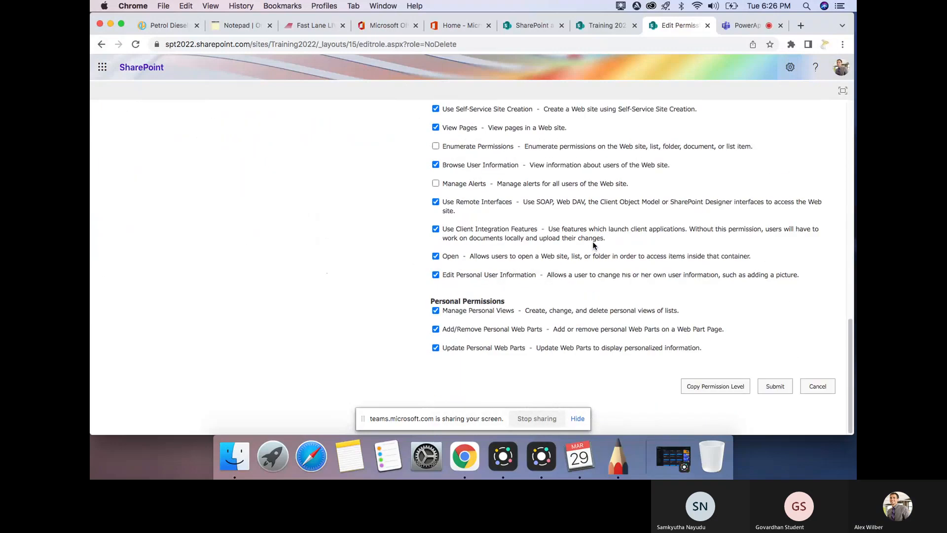
left_click(775, 386)
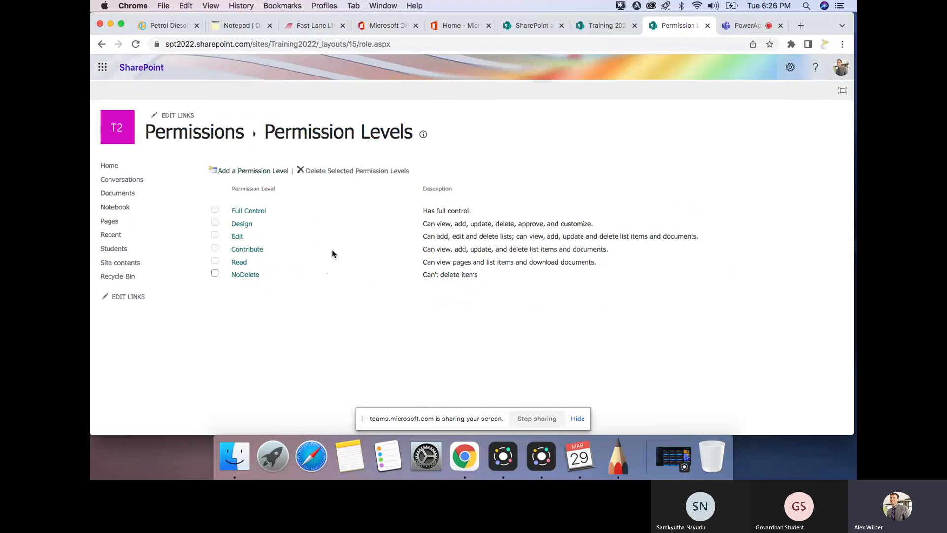
left_click(601, 28)
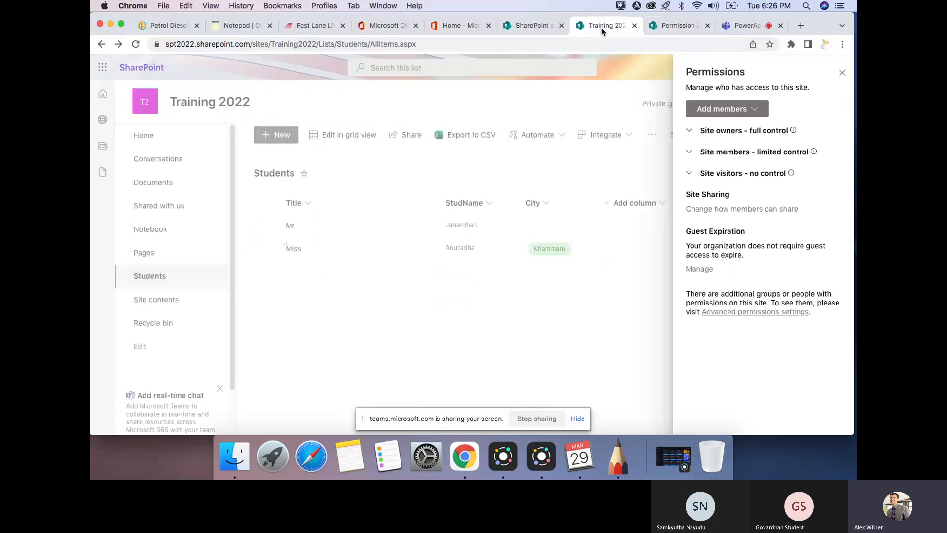
left_click(840, 73)
left_click(678, 27)
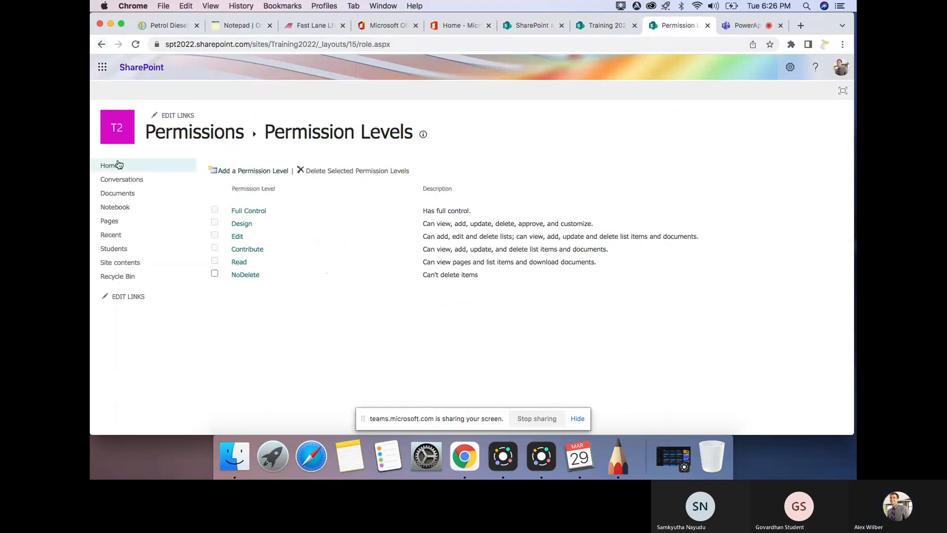
left_click(790, 67)
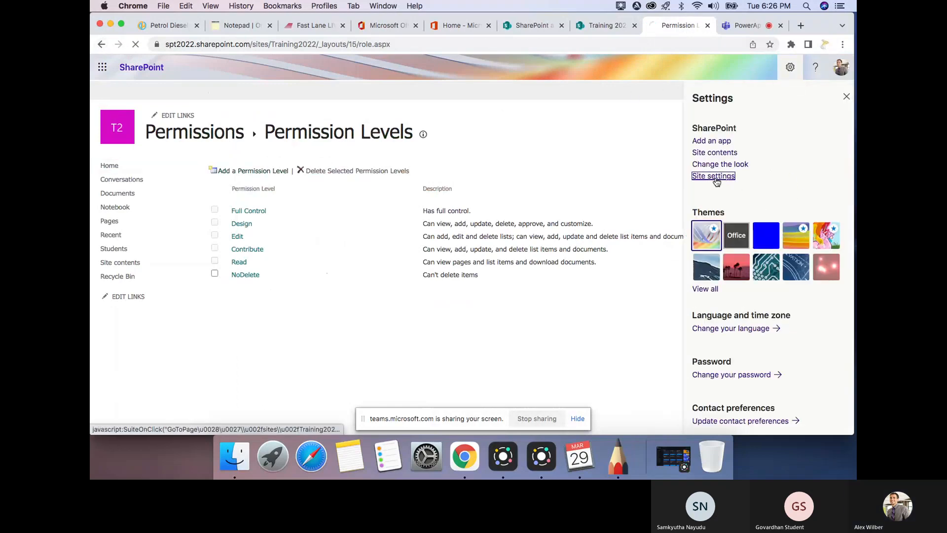
left_click(714, 176)
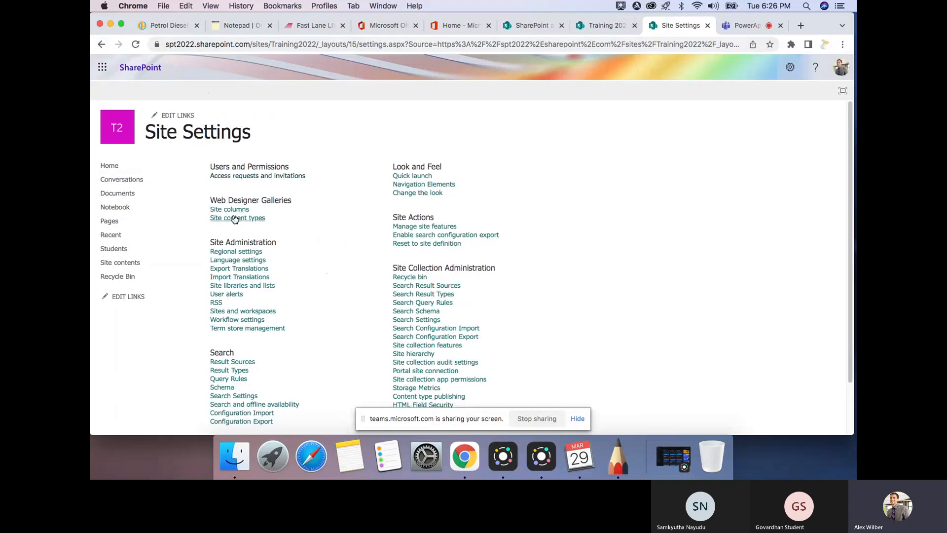
left_click(707, 25)
left_click(534, 25)
Open the advanced permissions settings of the Training 2022 site from its site permissions
left_click(603, 25)
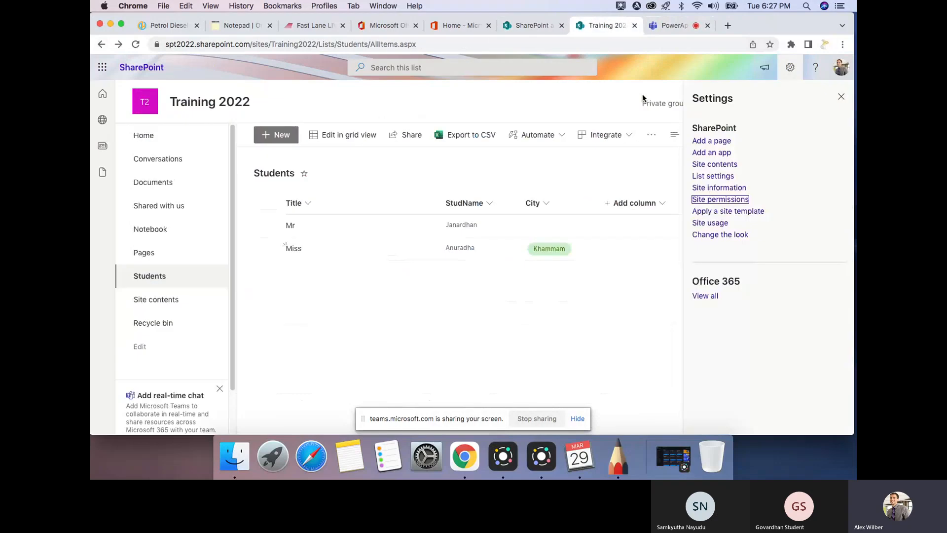
left_click(729, 201)
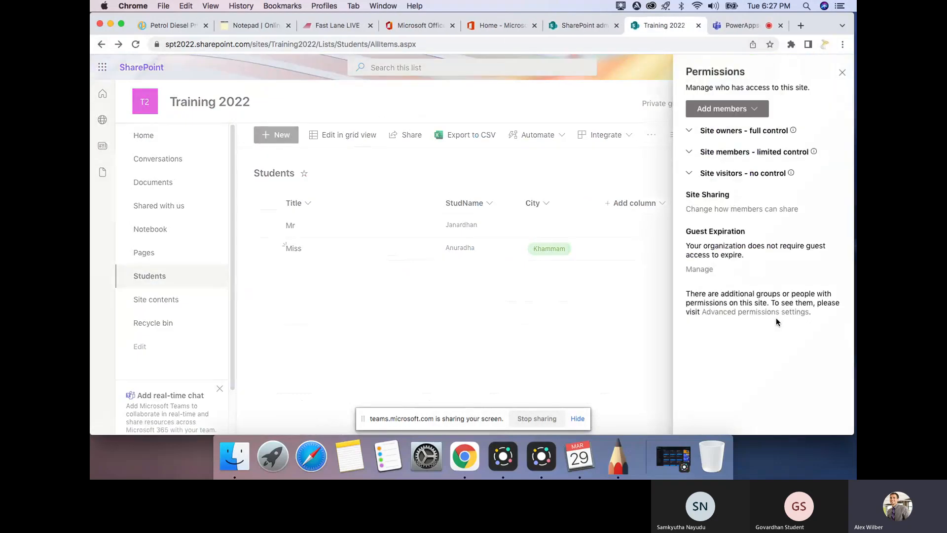
left_click(776, 313)
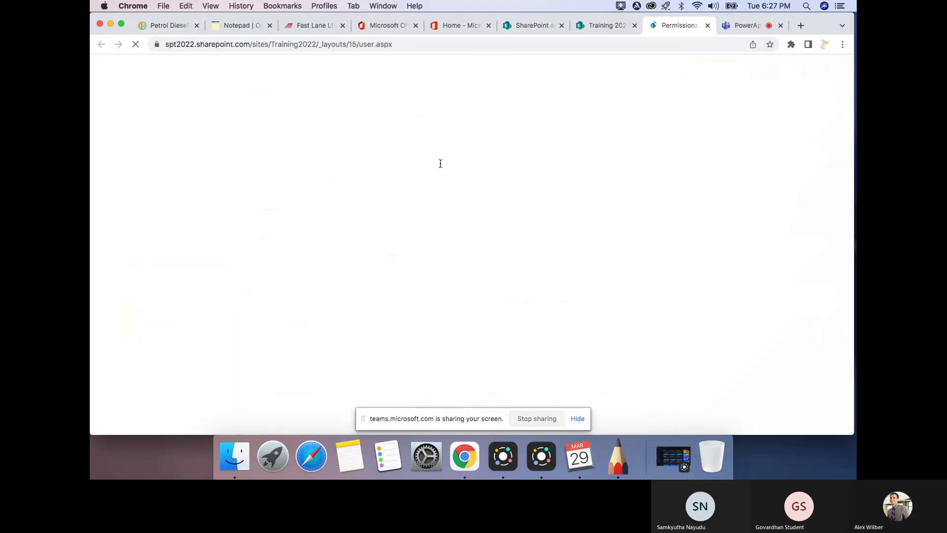
Start a new SharePoint group for the Training 2022 site and name it Training 2022 NoDelete
left_click(137, 121)
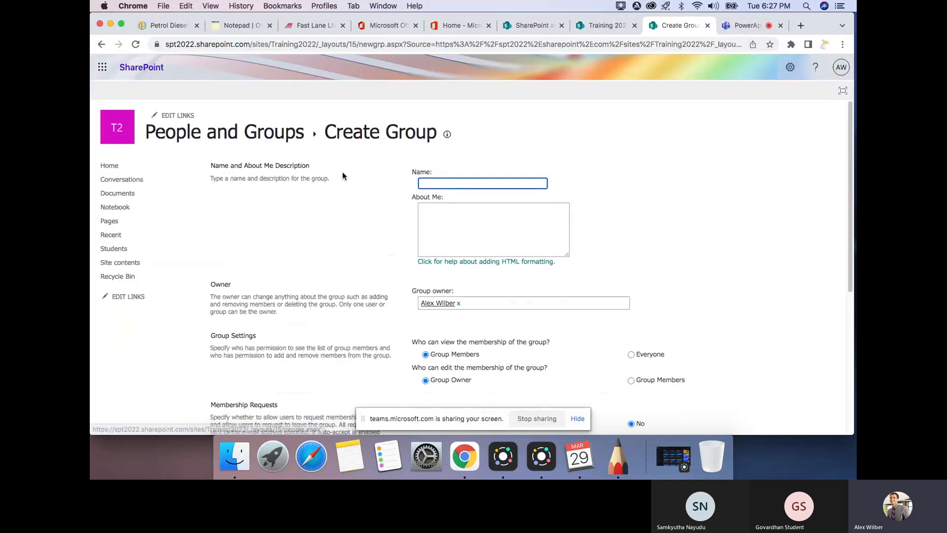
type("Training 2022 Visitors")
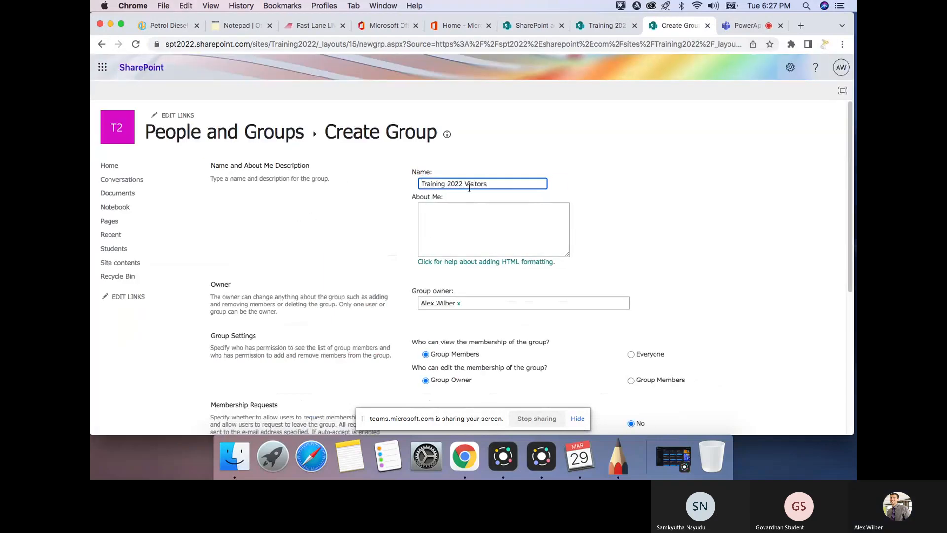
left_click_drag(465, 182, 500, 181)
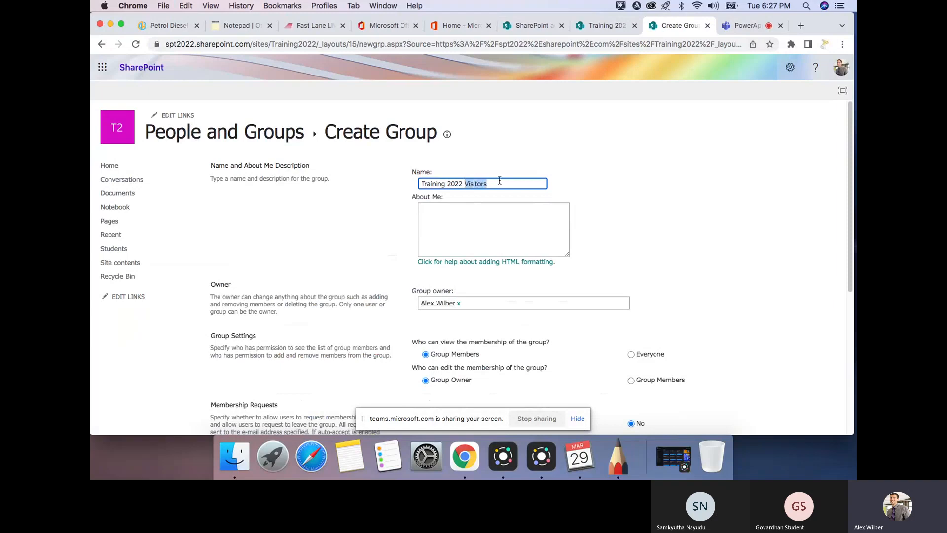
type("NoDelete")
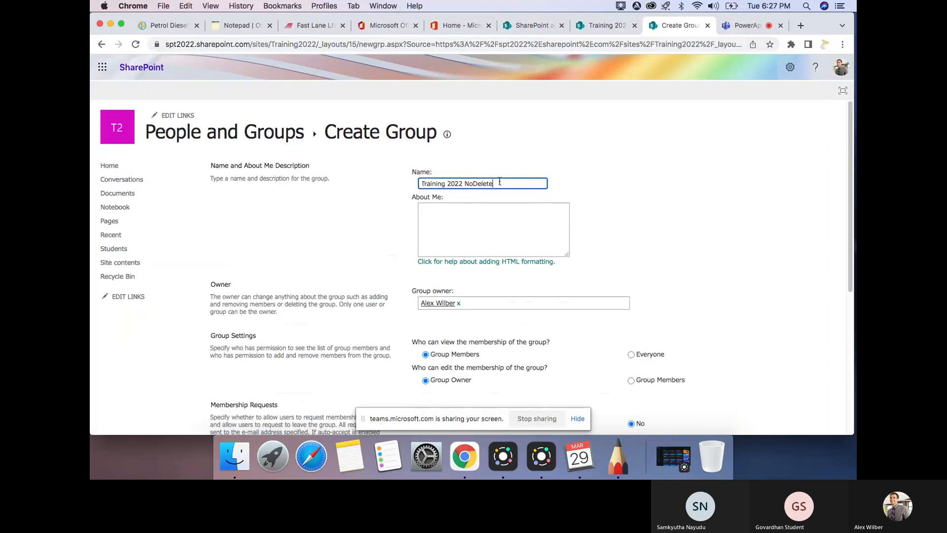
Let everyone view the group's membership, assign it the NoDelete permission level and create the group
scroll(654, 186, "down", 4)
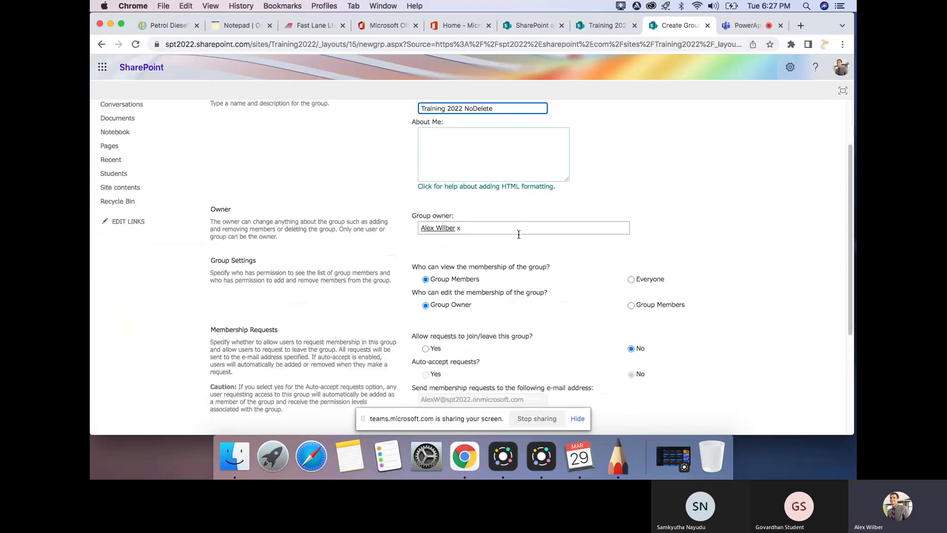
left_click(631, 170)
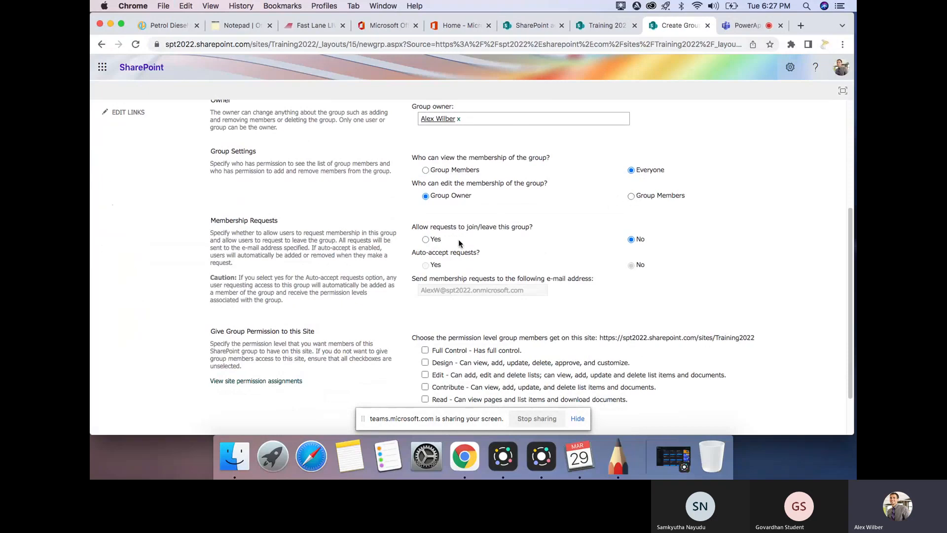
scroll(458, 239, "down", 1)
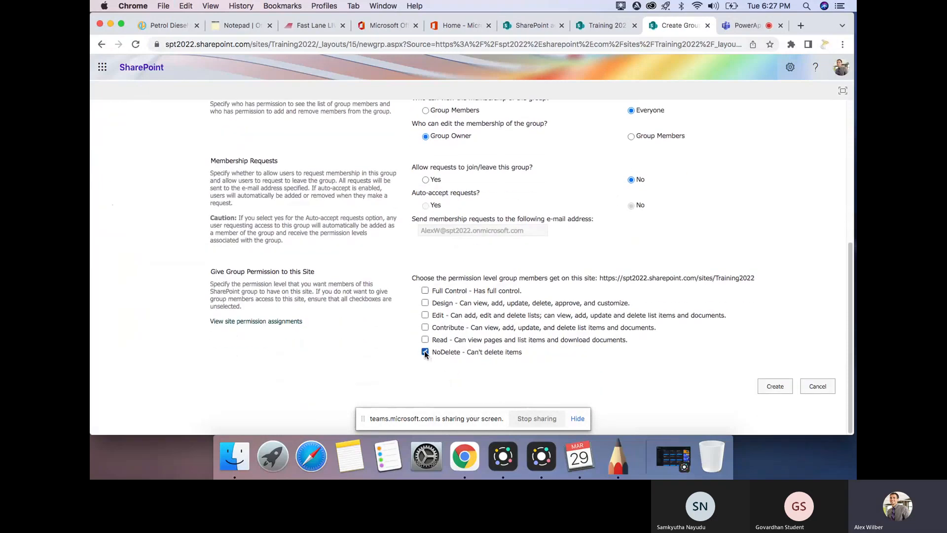
left_click(775, 385)
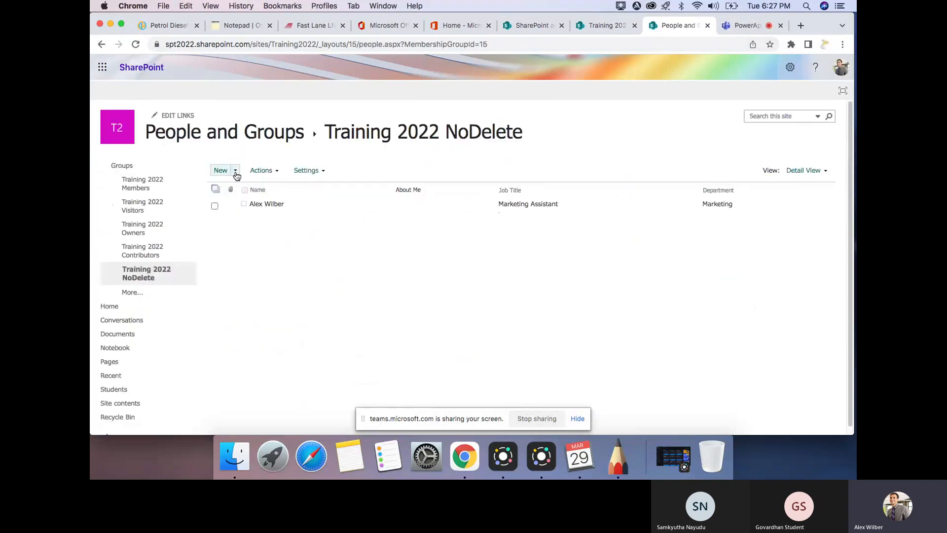
Add the student account to the Training 2022 NoDelete group through a site sharing invitation, checking the invitation's extra options before sending
left_click(235, 172)
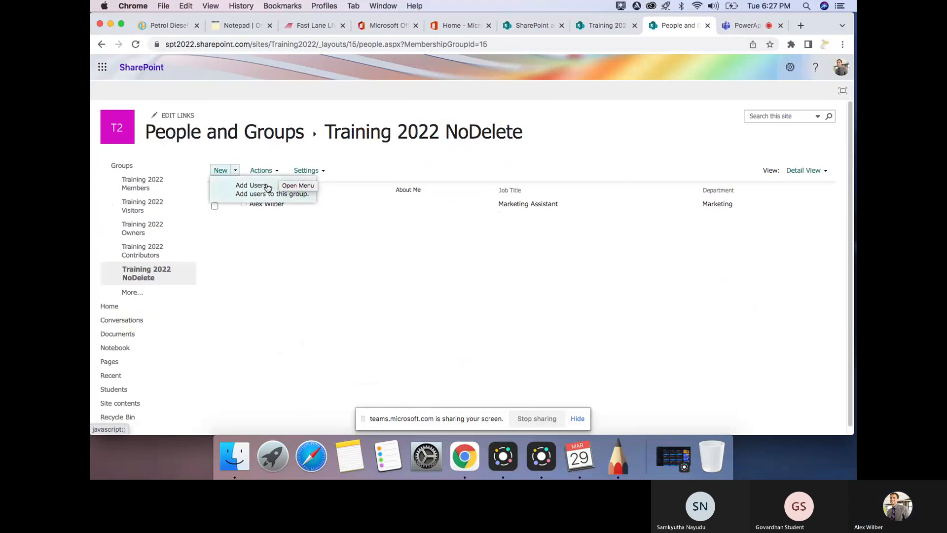
left_click(250, 186)
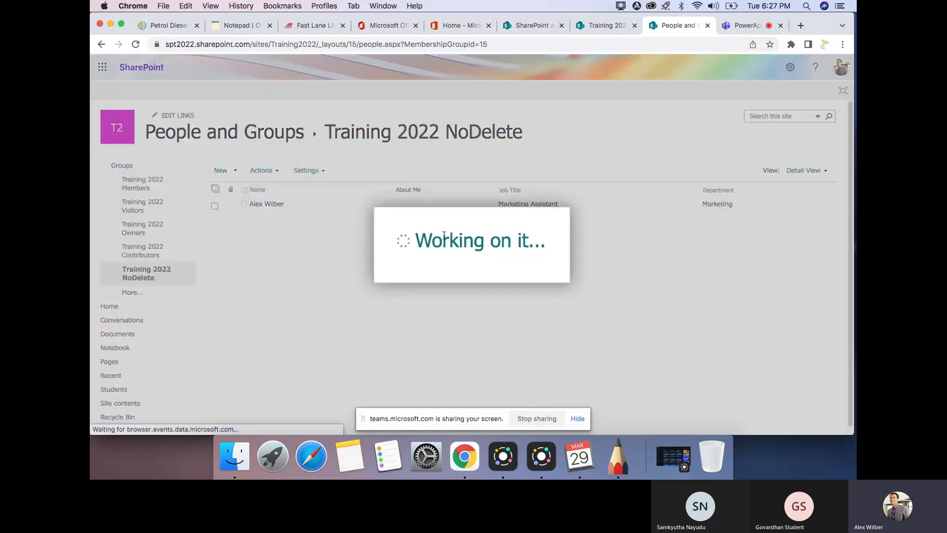
left_click(444, 209)
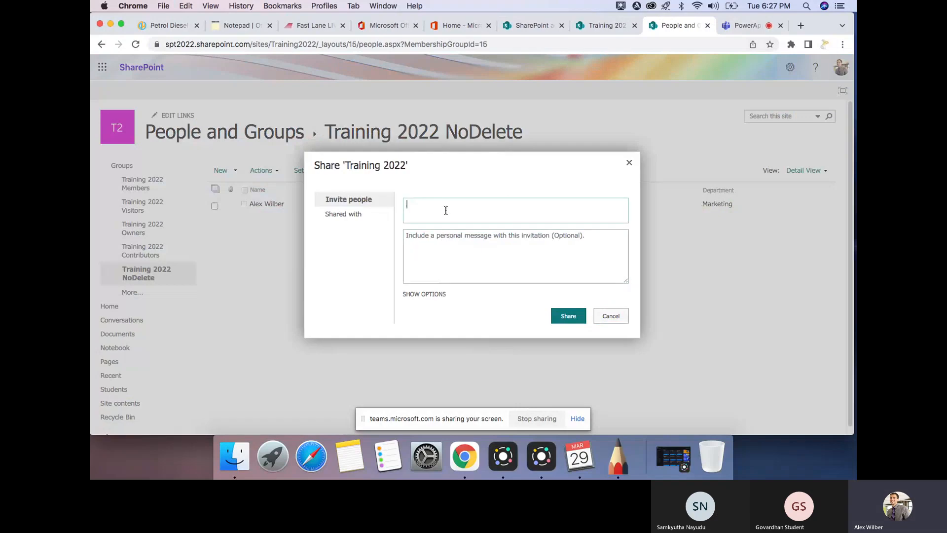
type("govard")
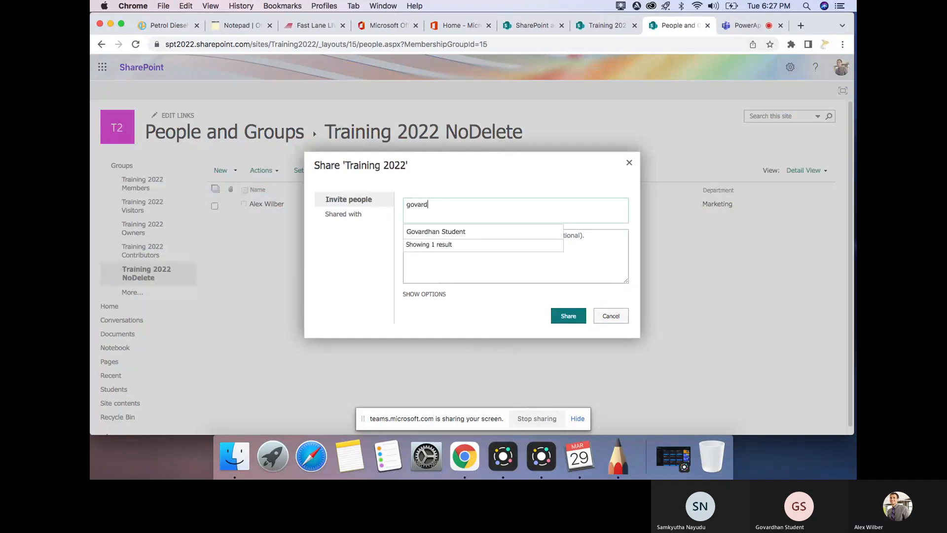
left_click(454, 231)
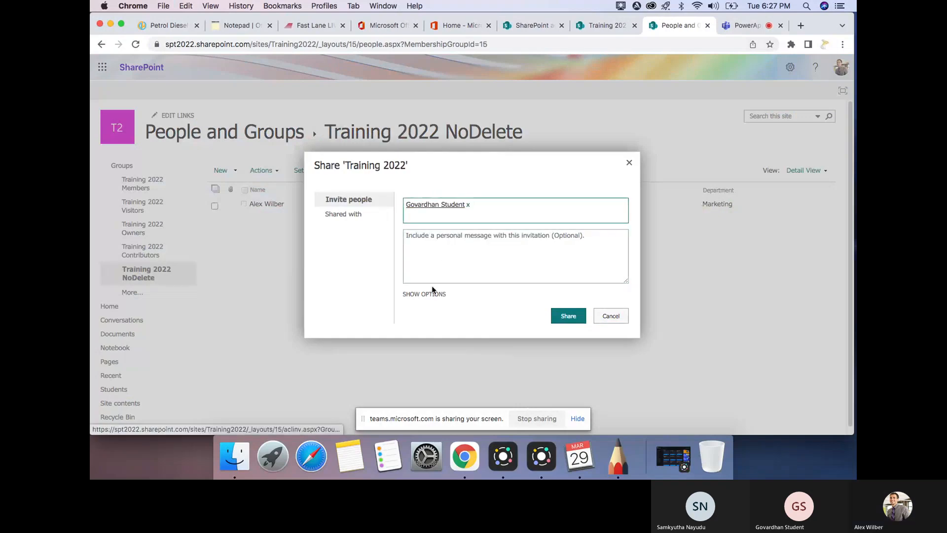
left_click(431, 294)
left_click(573, 327)
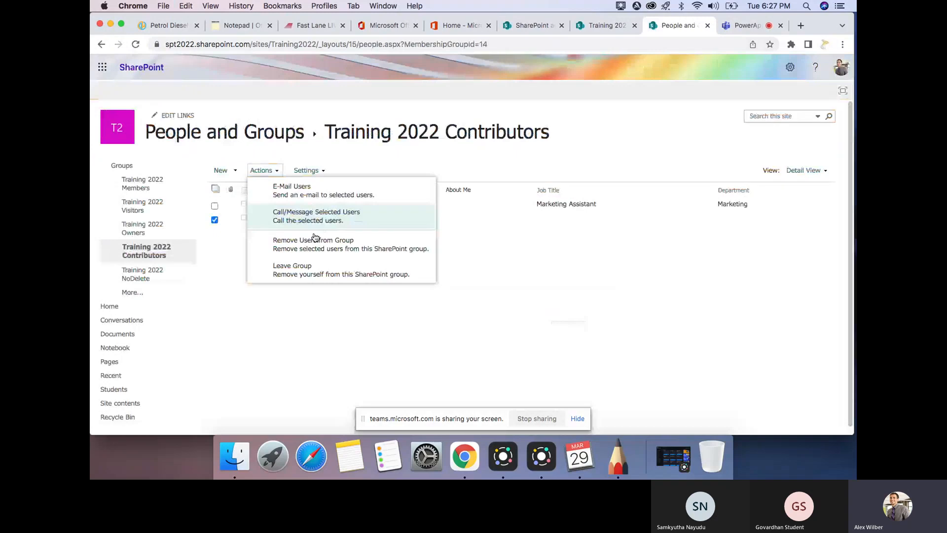
left_click(102, 45)
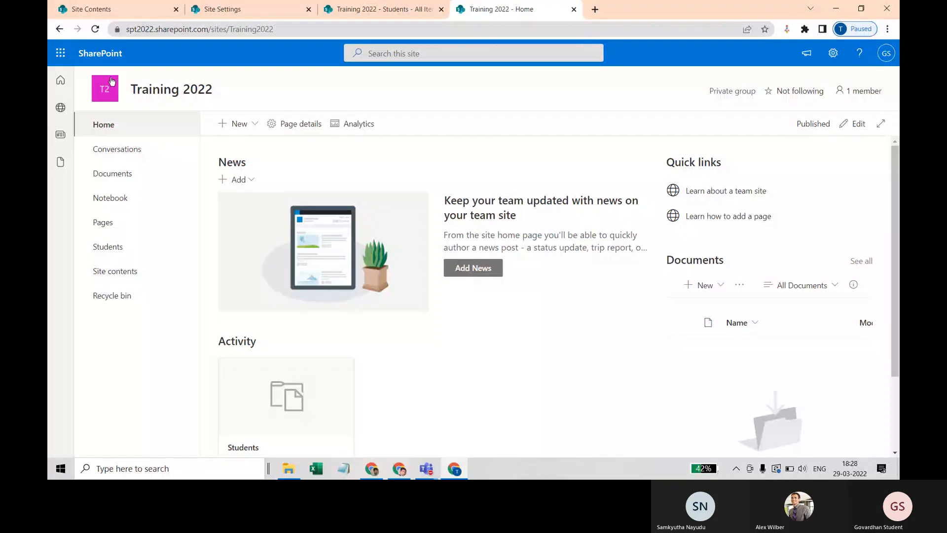
As the student account, reload the Training 2022 site and check which actions the Mr item in the Students list offers
left_click(658, 13)
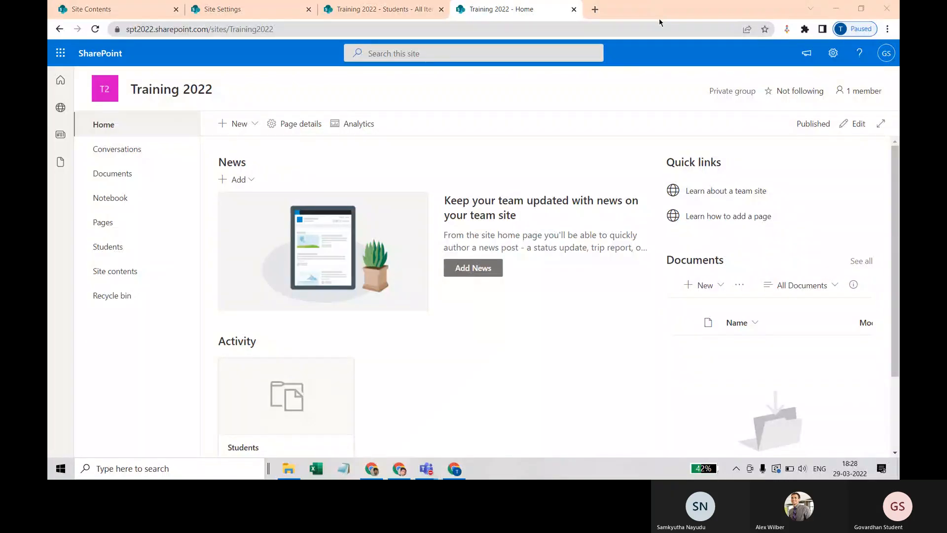
left_click(95, 29)
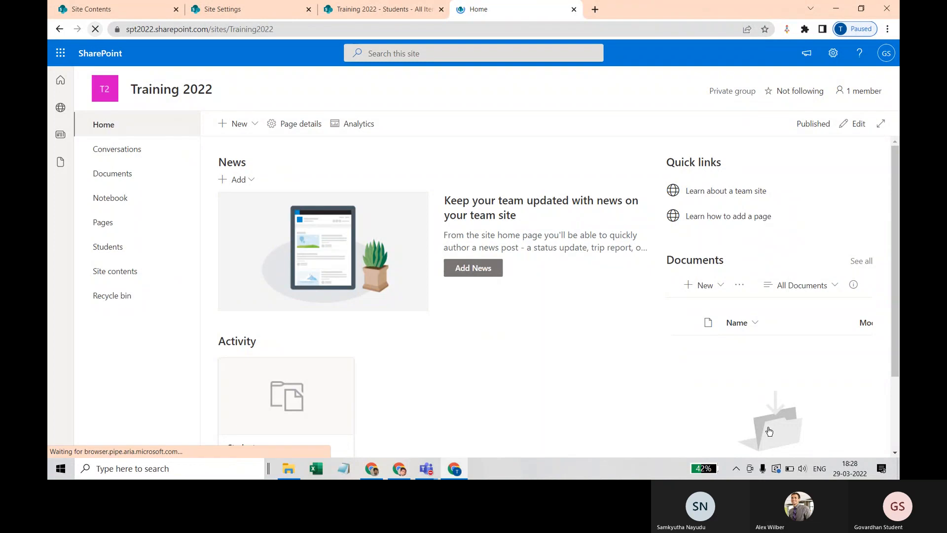
left_click(109, 246)
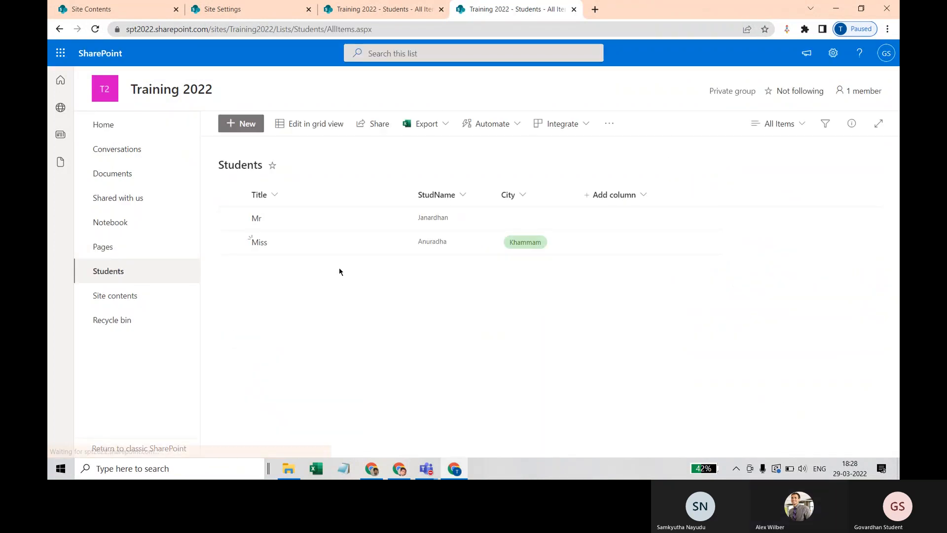
left_click(357, 220)
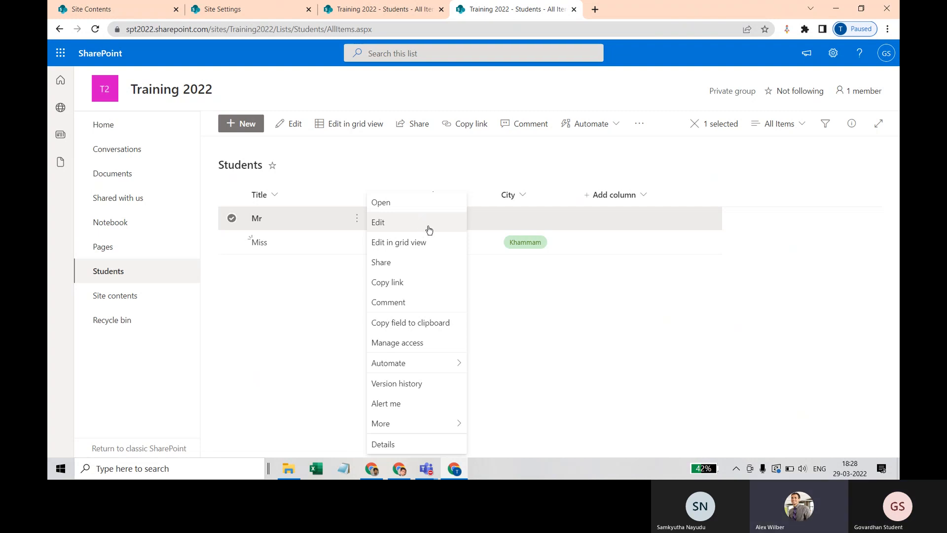
left_click(510, 301)
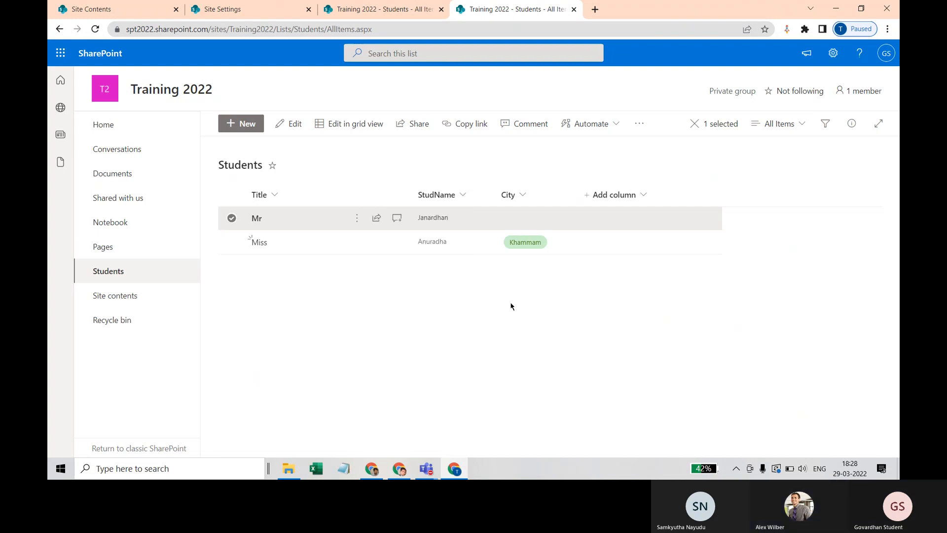
Switch to the PowerApps-Training meeting in Microsoft Teams and stop sharing the screen
mouse_move(427, 473)
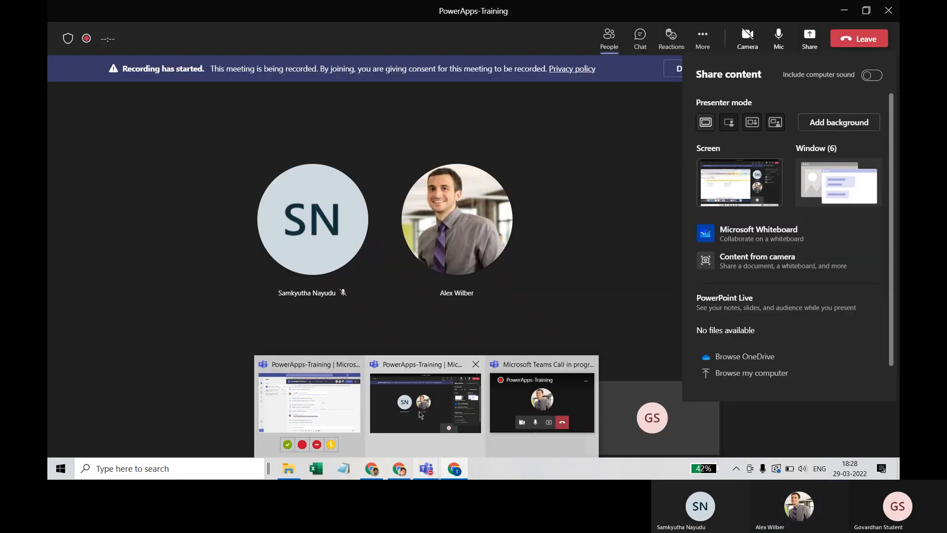
left_click(420, 414)
mouse_move(423, 466)
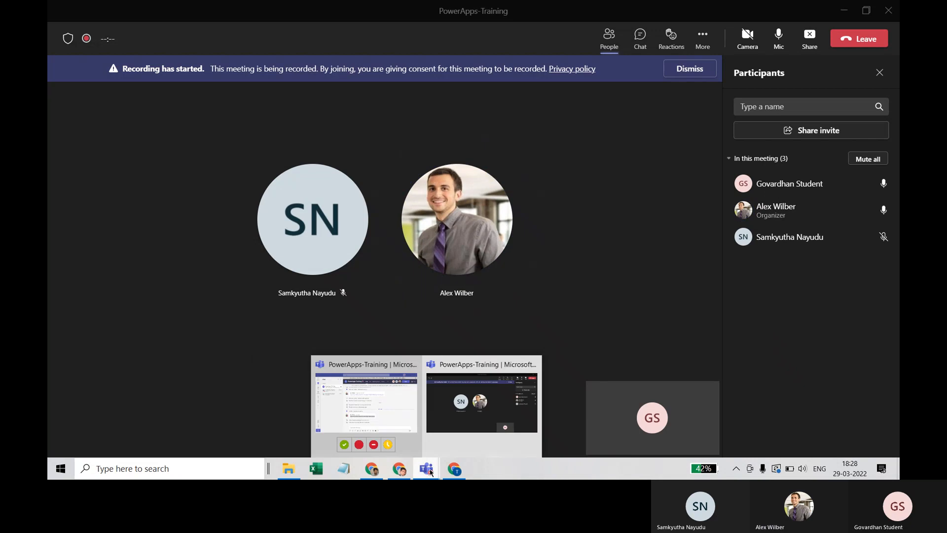
left_click(454, 470)
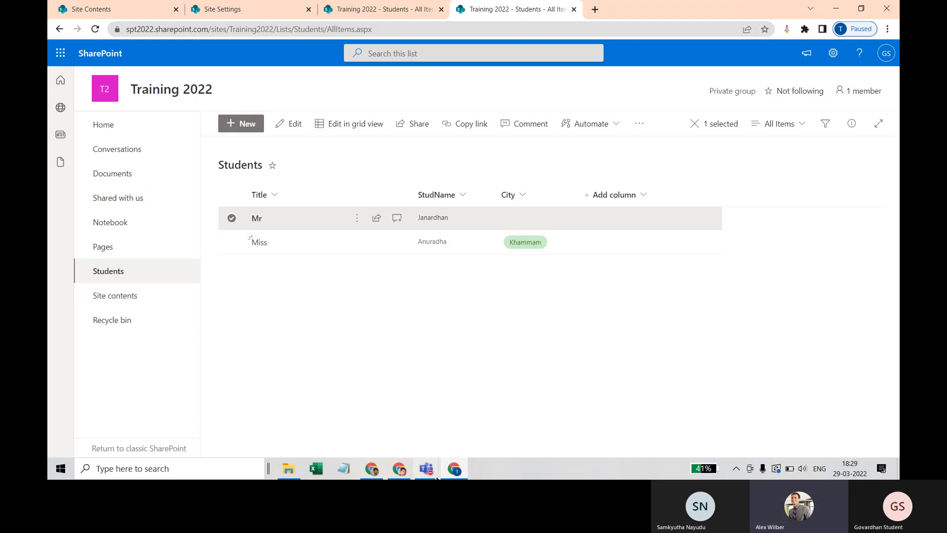
mouse_move(426, 469)
left_click(481, 410)
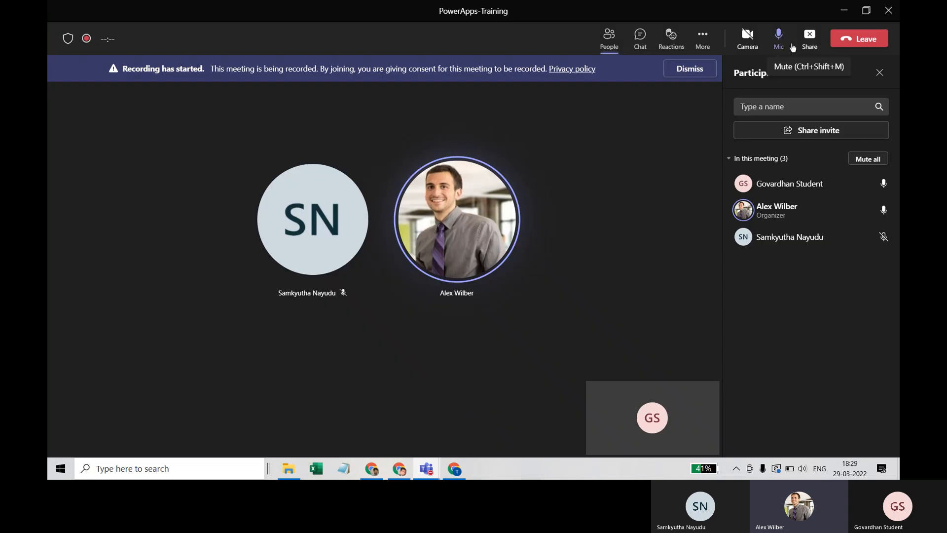
left_click(809, 37)
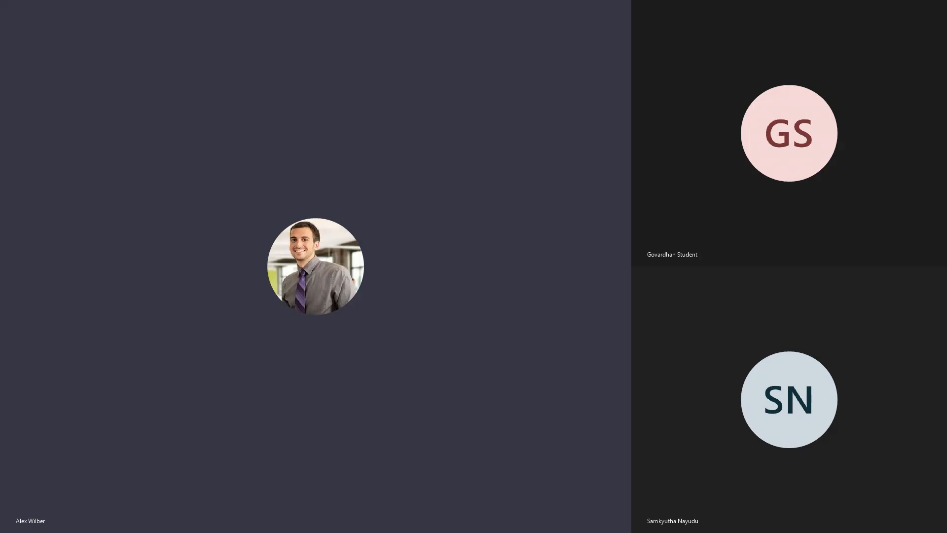